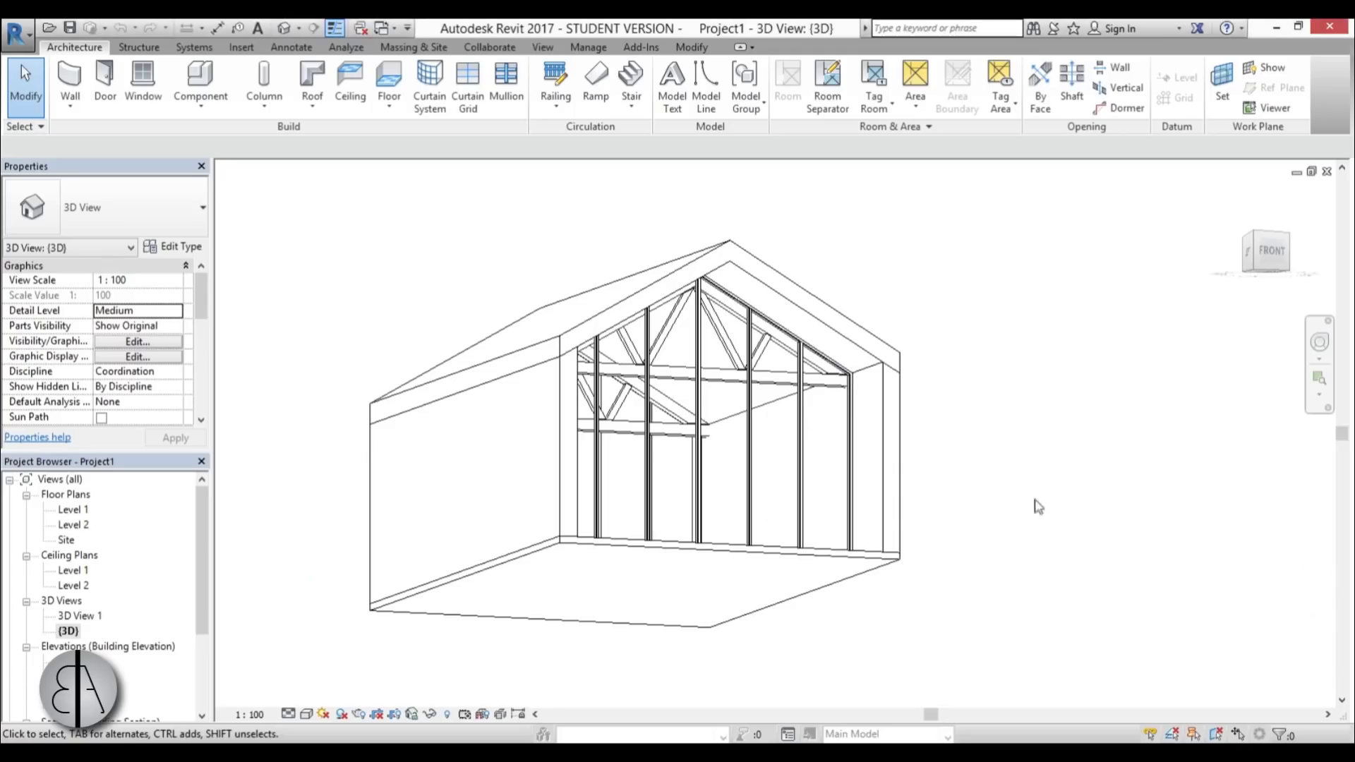
{"action": "left_click_drag", "start_coordinate": [1100, 460], "coordinate": [1052, 472]}
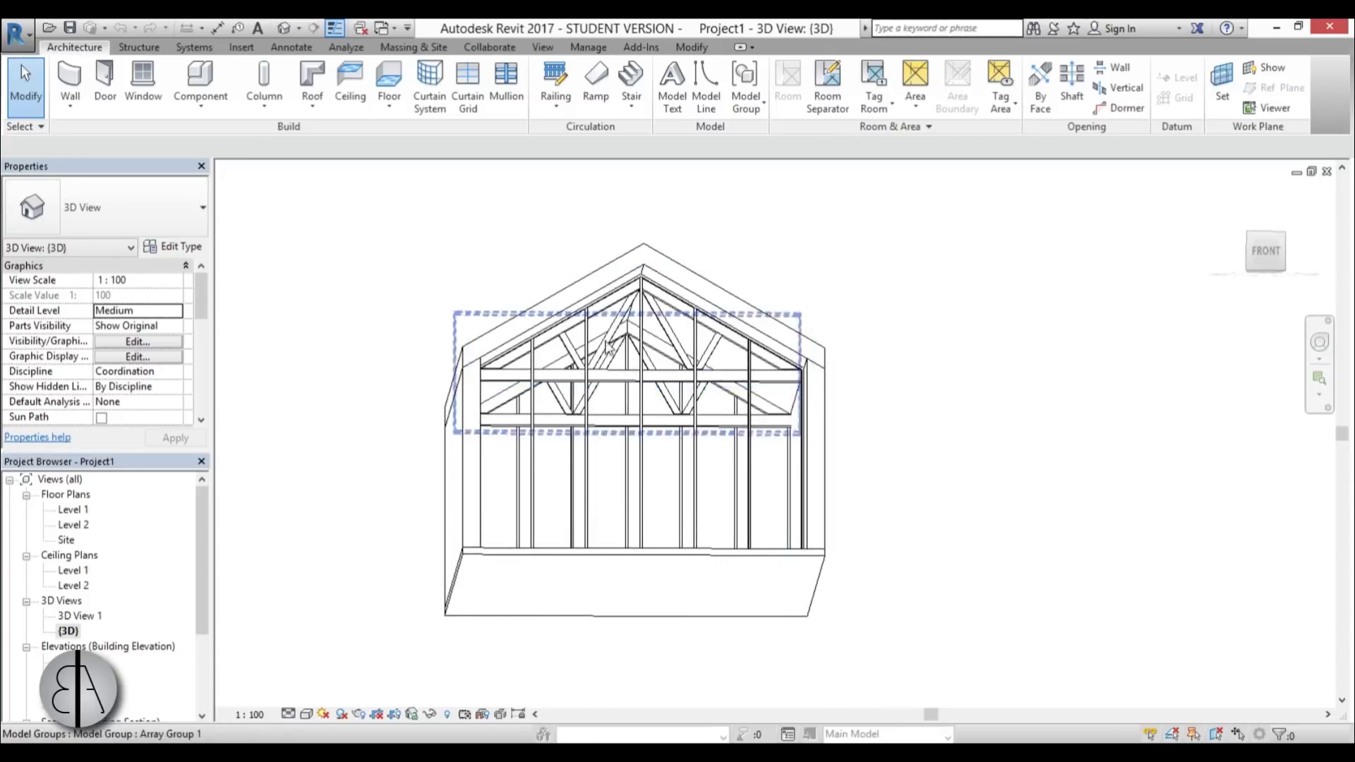
{"action": "left_click_drag", "start_coordinate": [974, 572], "coordinate": [811, 564]}
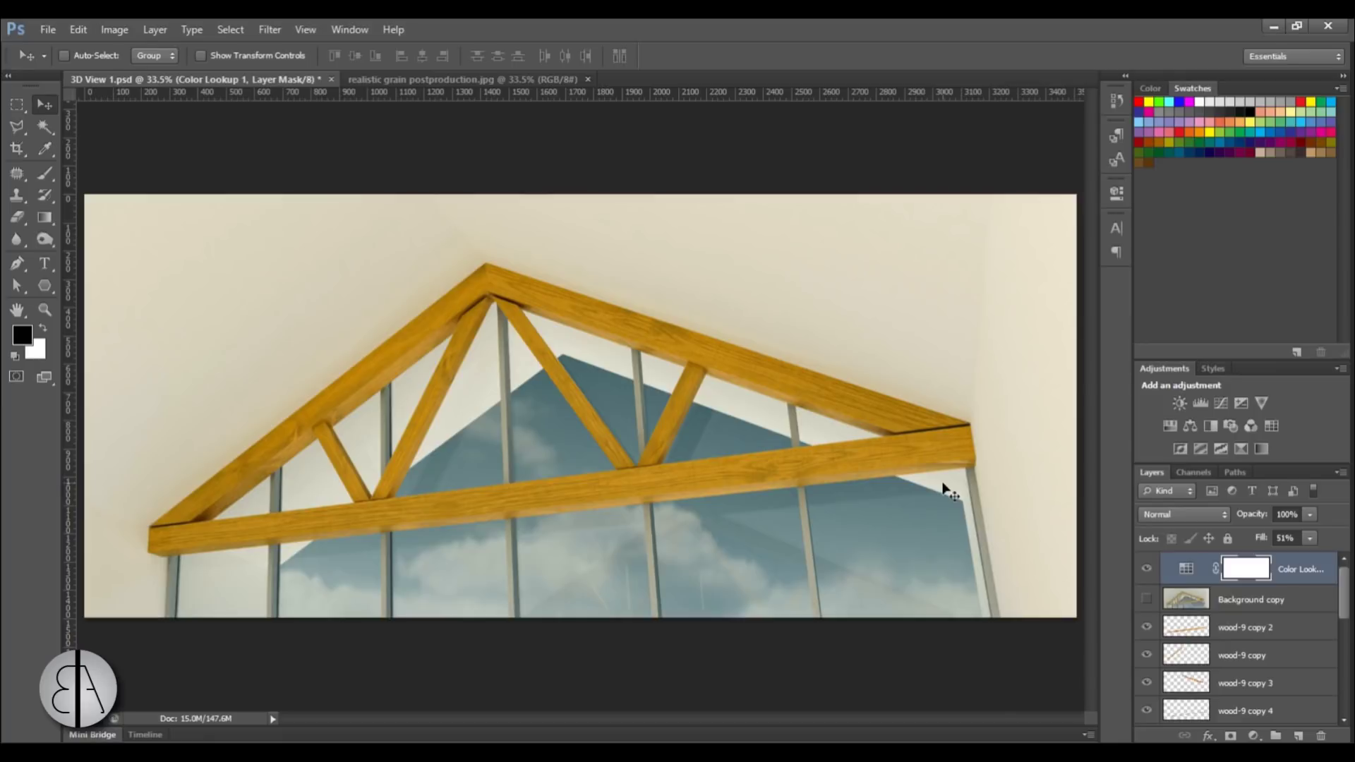
In Photoshop, compare the truss render with and without the Background copy layer and examine the wood grain on the beams up close
{"action": "left_click", "coordinate": [1146, 601]}
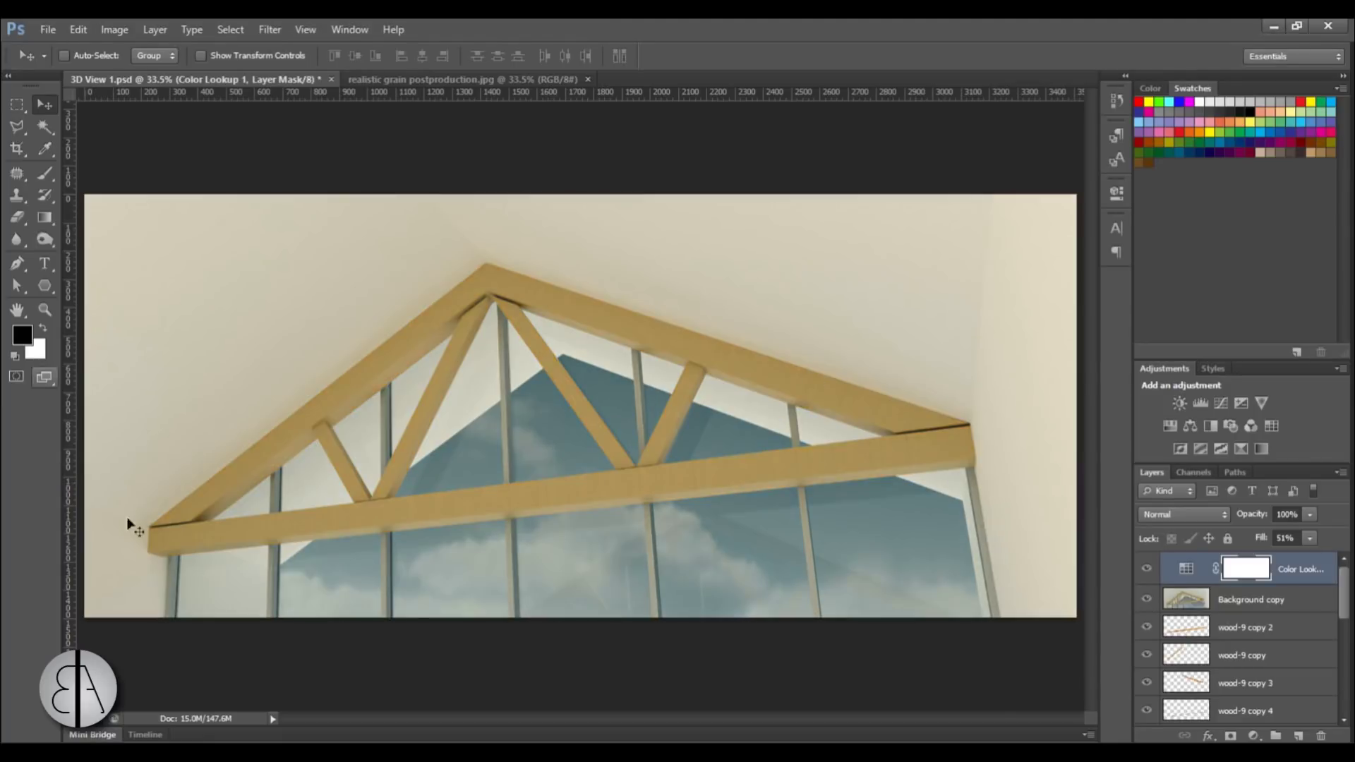
{"action": "left_click", "coordinate": [1146, 599]}
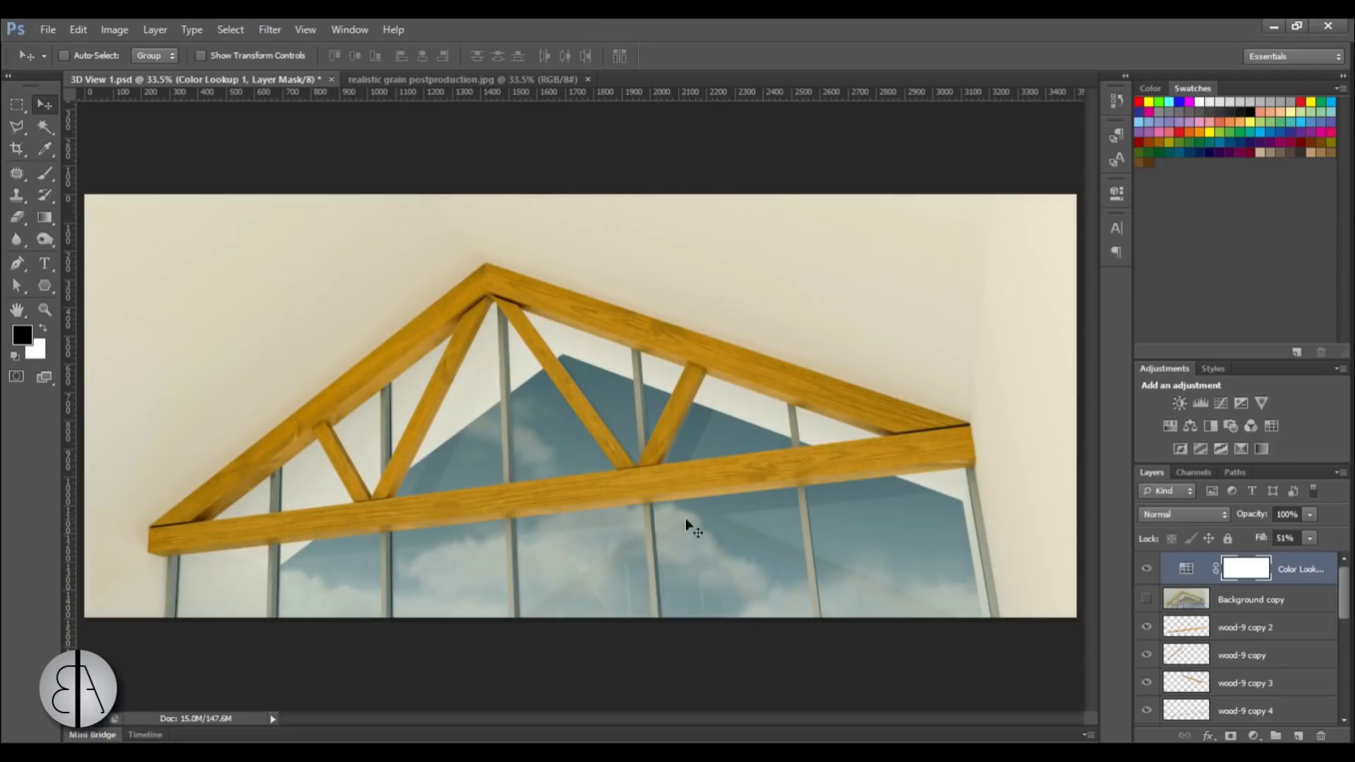
{"action": "scroll", "coordinate": [673, 524], "scroll_direction": "up", "scroll_amount": 5}
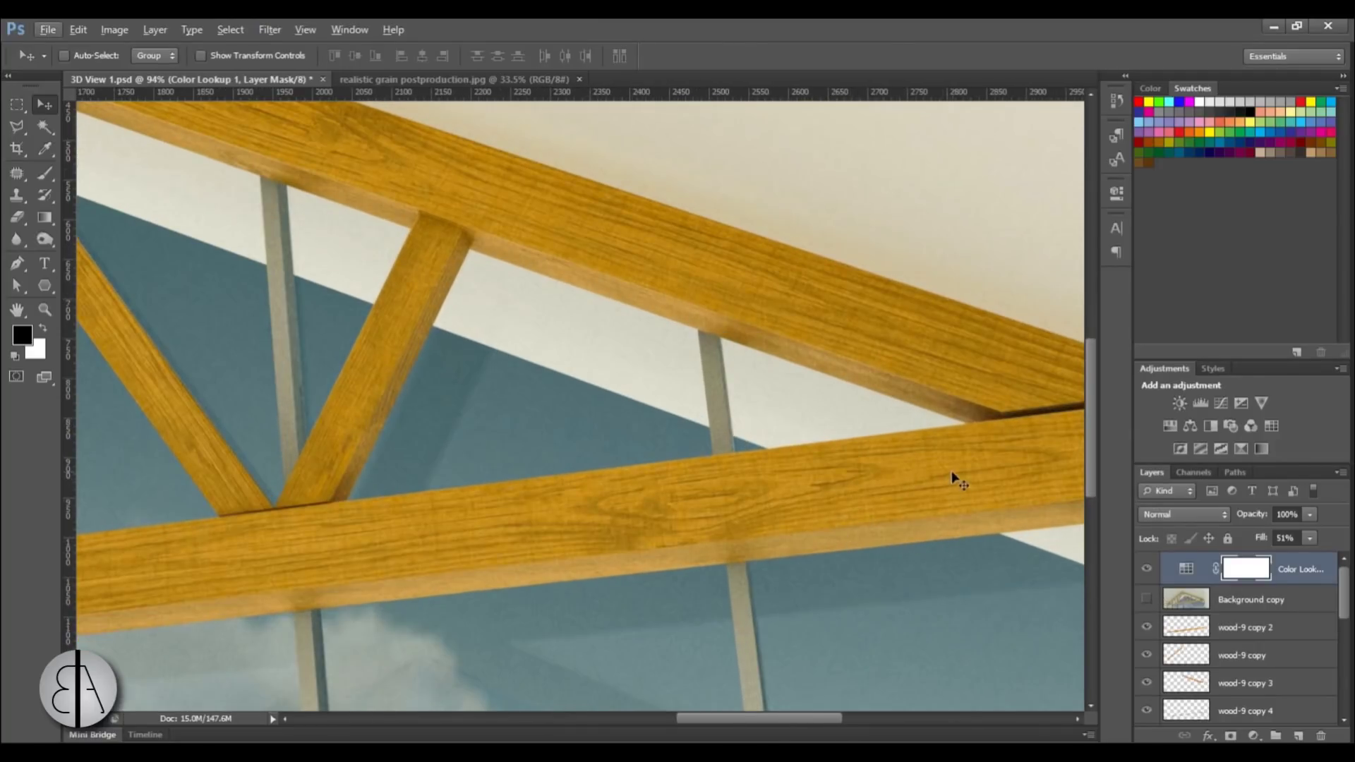
{"action": "scroll", "coordinate": [911, 529], "scroll_direction": "down", "scroll_amount": 3}
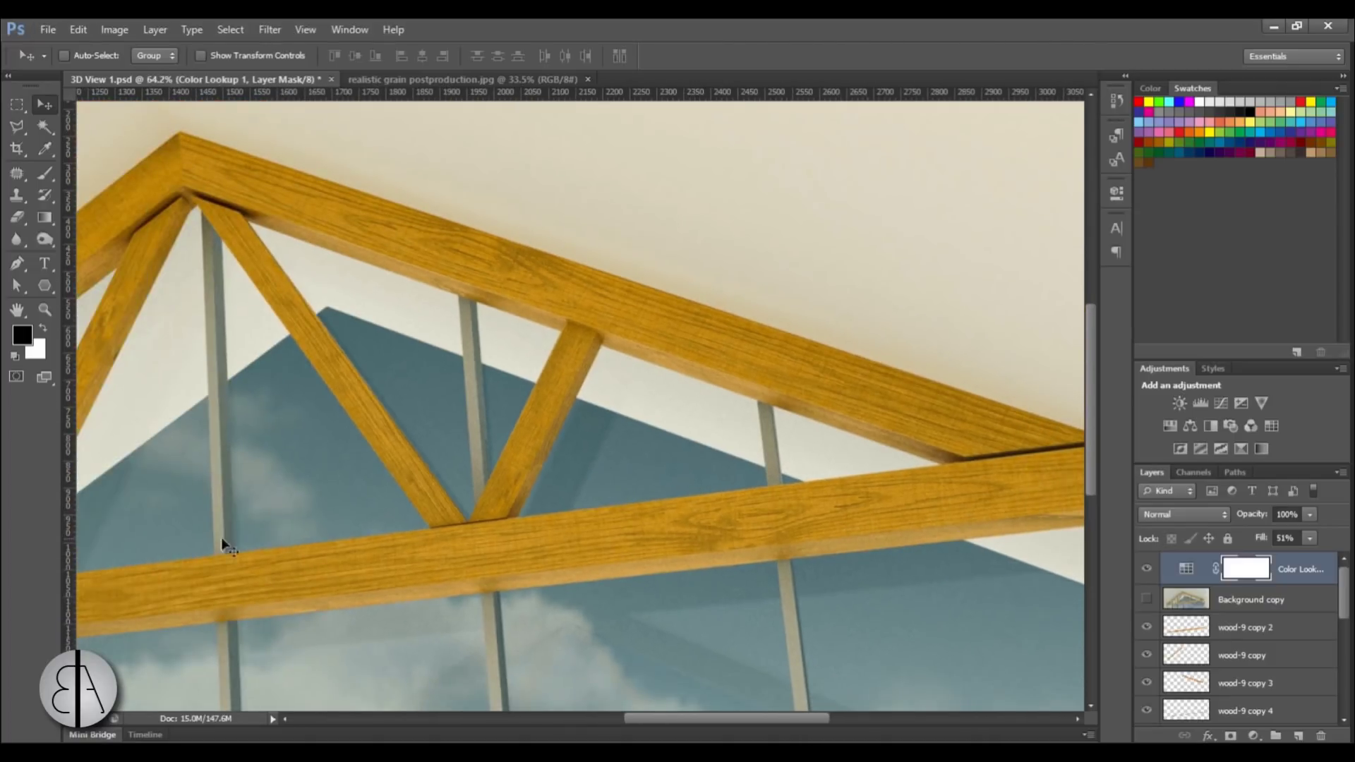
{"action": "scroll", "coordinate": [635, 469], "scroll_direction": "down", "scroll_amount": 2}
{"action": "scroll", "coordinate": [220, 211], "scroll_direction": "up", "scroll_amount": 4}
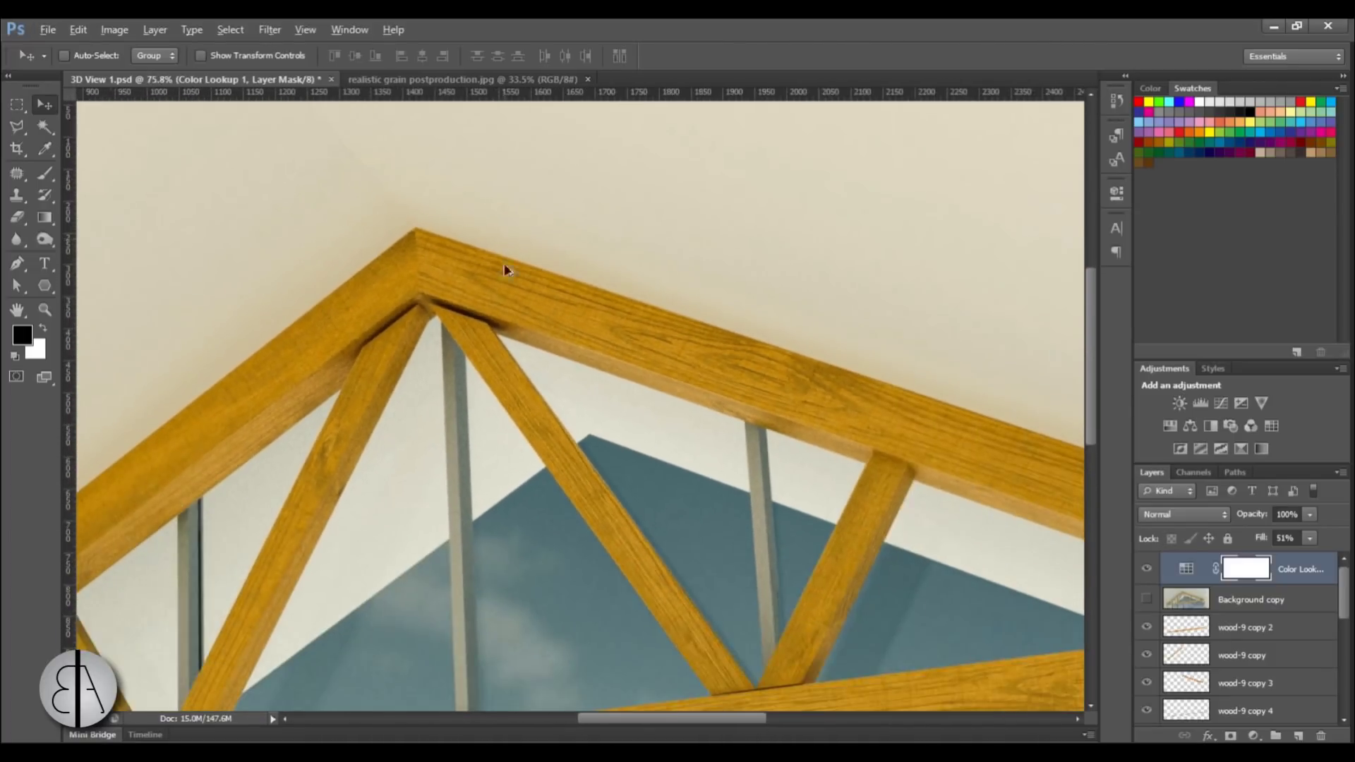
{"action": "scroll", "coordinate": [504, 256], "scroll_direction": "down", "scroll_amount": 3}
Switch to realistic grain postproduction.jpg and shift the Photoshop window aside to uncover the wood-9 image on the desktop
{"action": "left_click", "coordinate": [480, 79]}
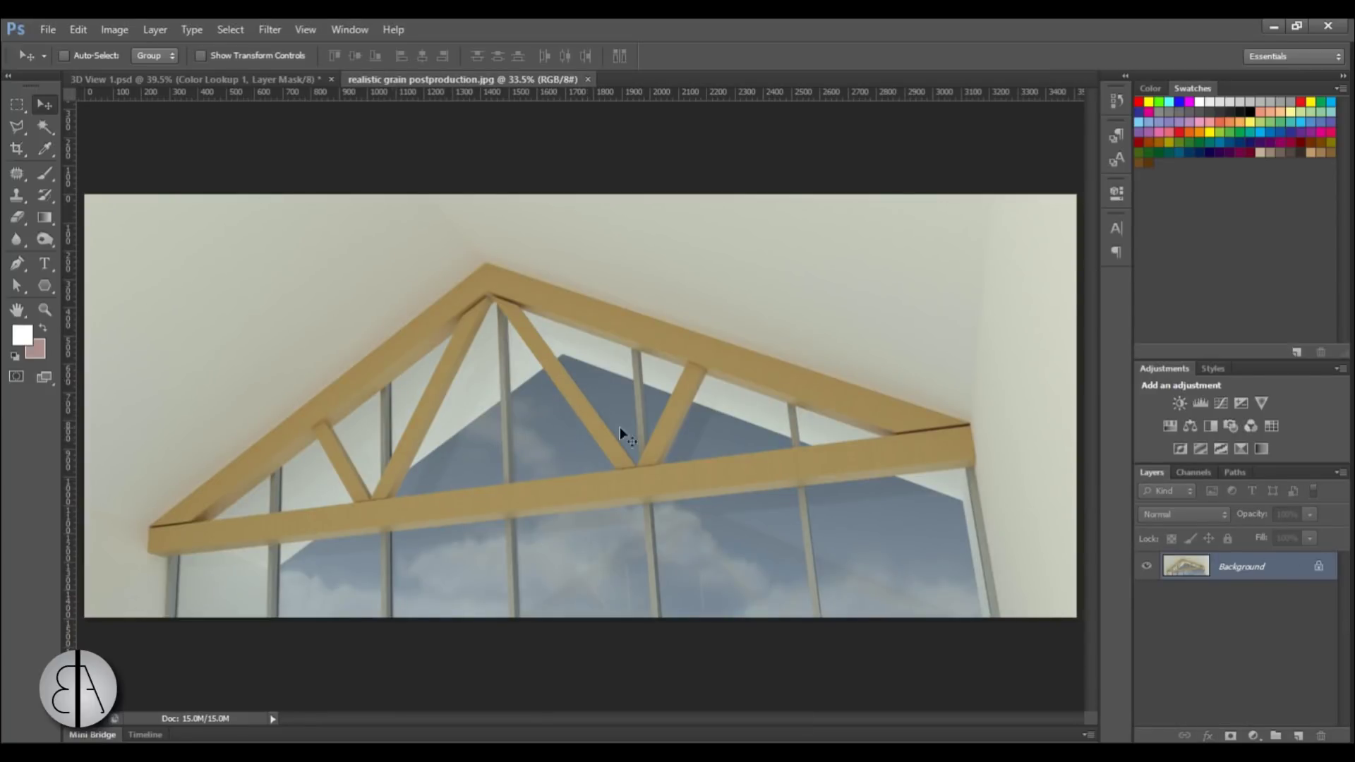
{"action": "left_click_drag", "start_coordinate": [650, 28], "coordinate": [758, 43]}
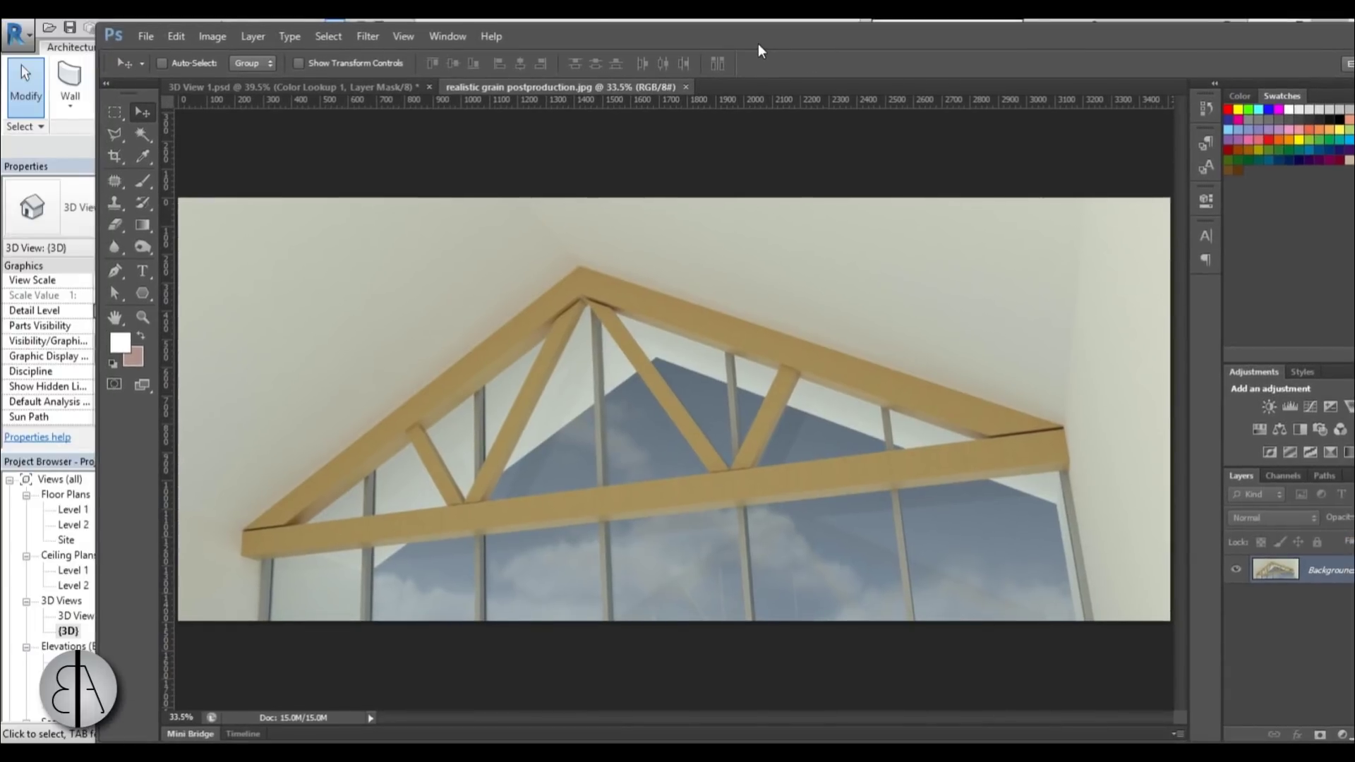
{"action": "left_click", "coordinate": [1280, 27]}
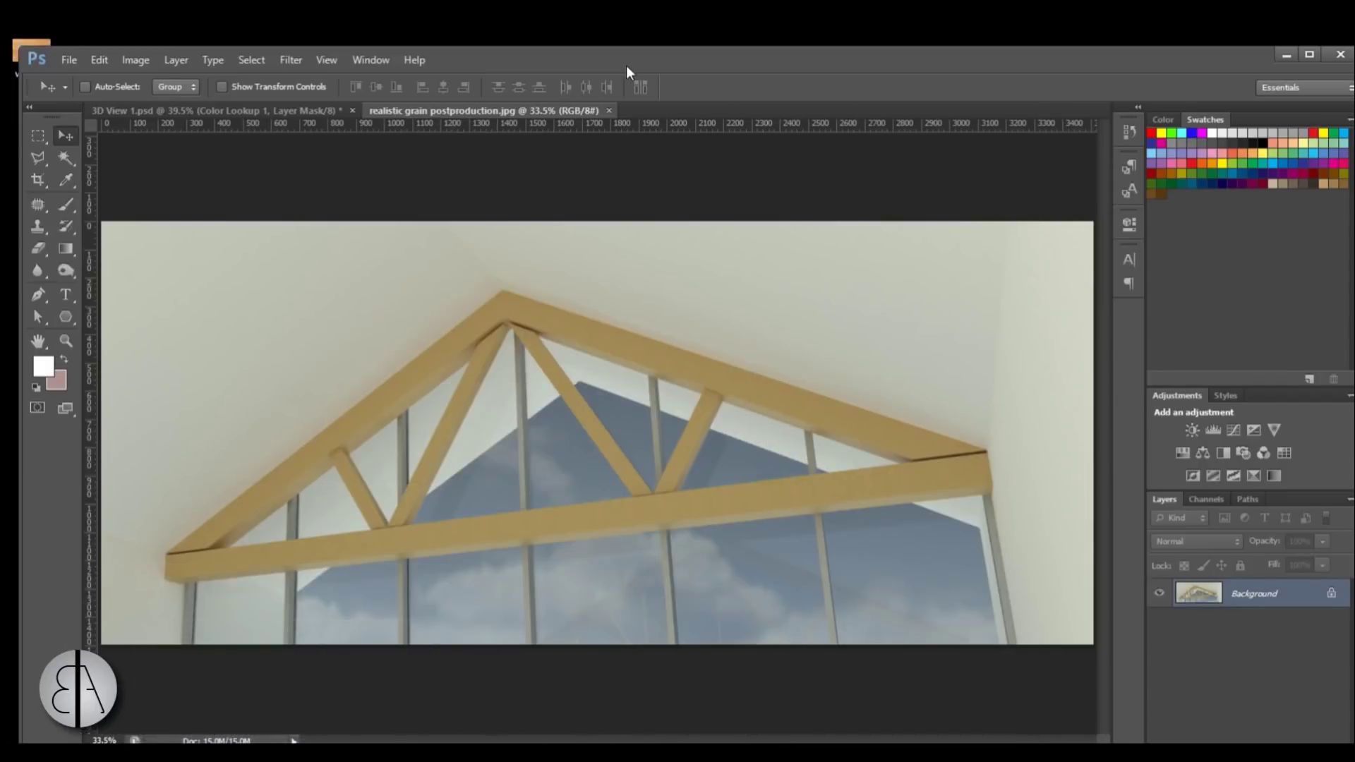
{"action": "left_click_drag", "start_coordinate": [629, 65], "coordinate": [710, 63]}
{"action": "left_click_drag", "start_coordinate": [40, 59], "coordinate": [66, 146]}
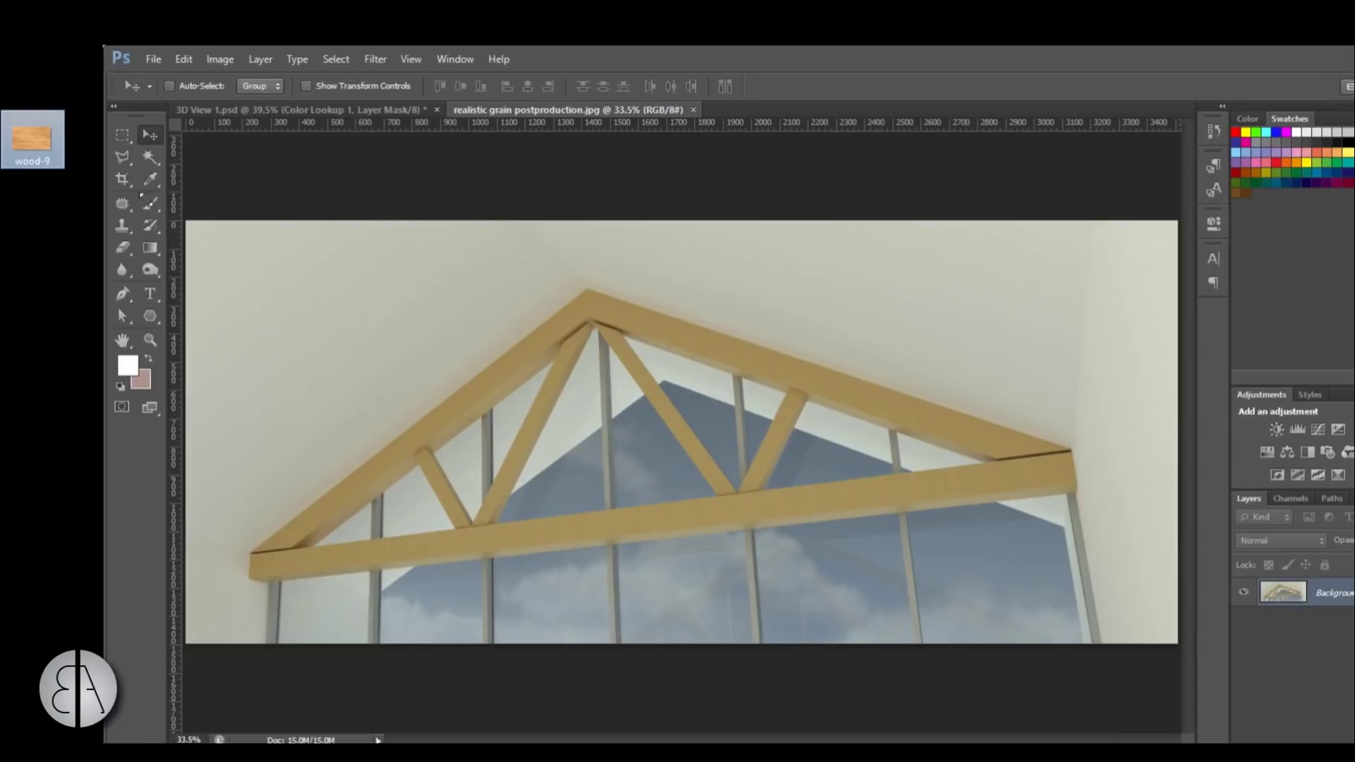
Preview the wood-9 plank texture in the photo viewer, and place it as a new layer in the centre of the render
{"action": "double_click", "coordinate": [33, 138]}
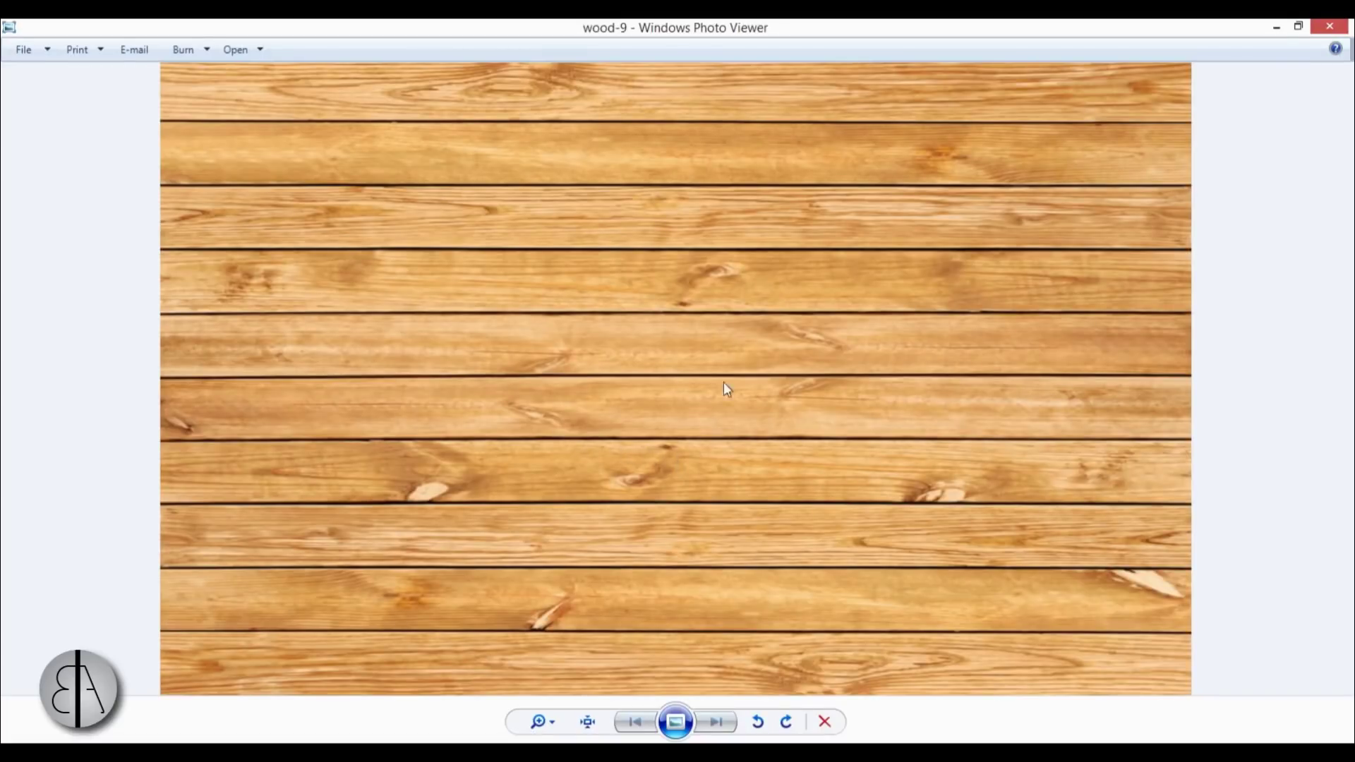
{"action": "left_click", "coordinate": [1329, 26]}
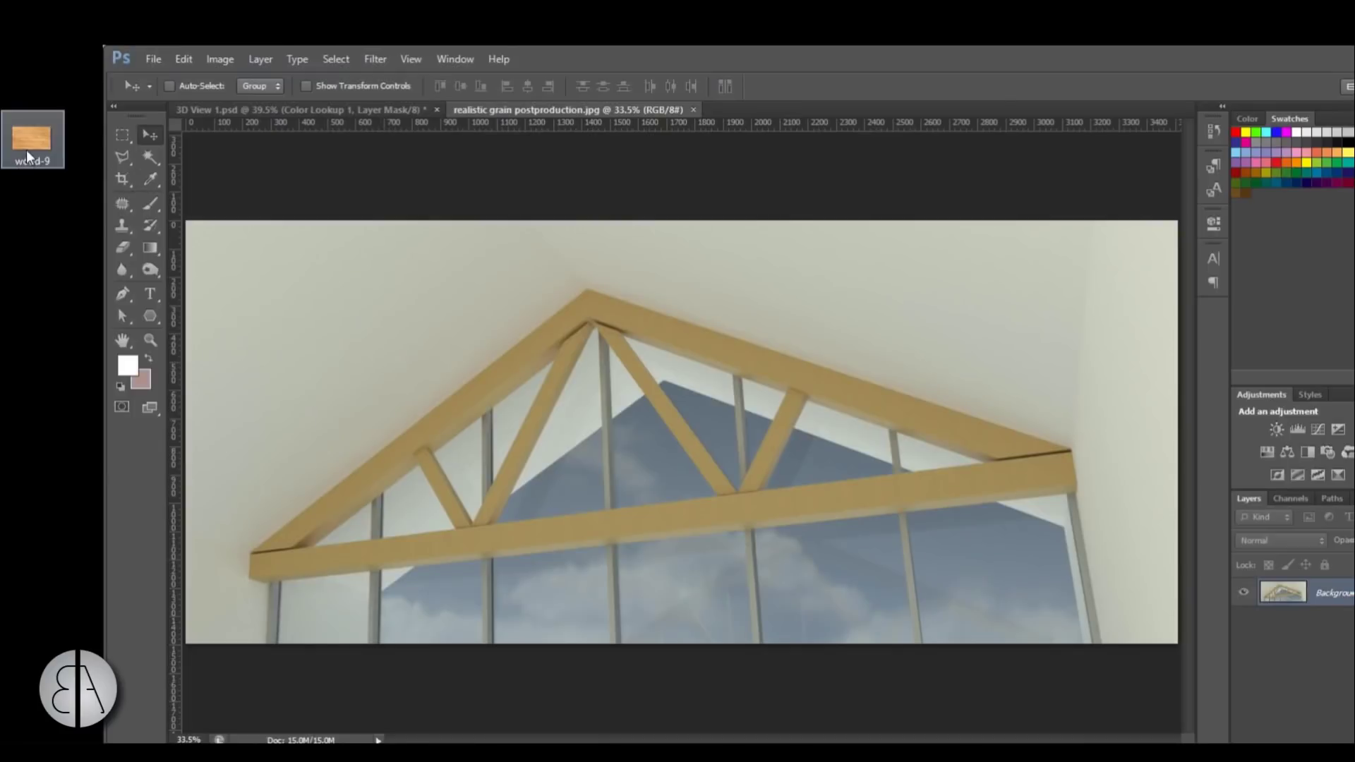
{"action": "left_click_drag", "start_coordinate": [146, 224], "coordinate": [545, 421]}
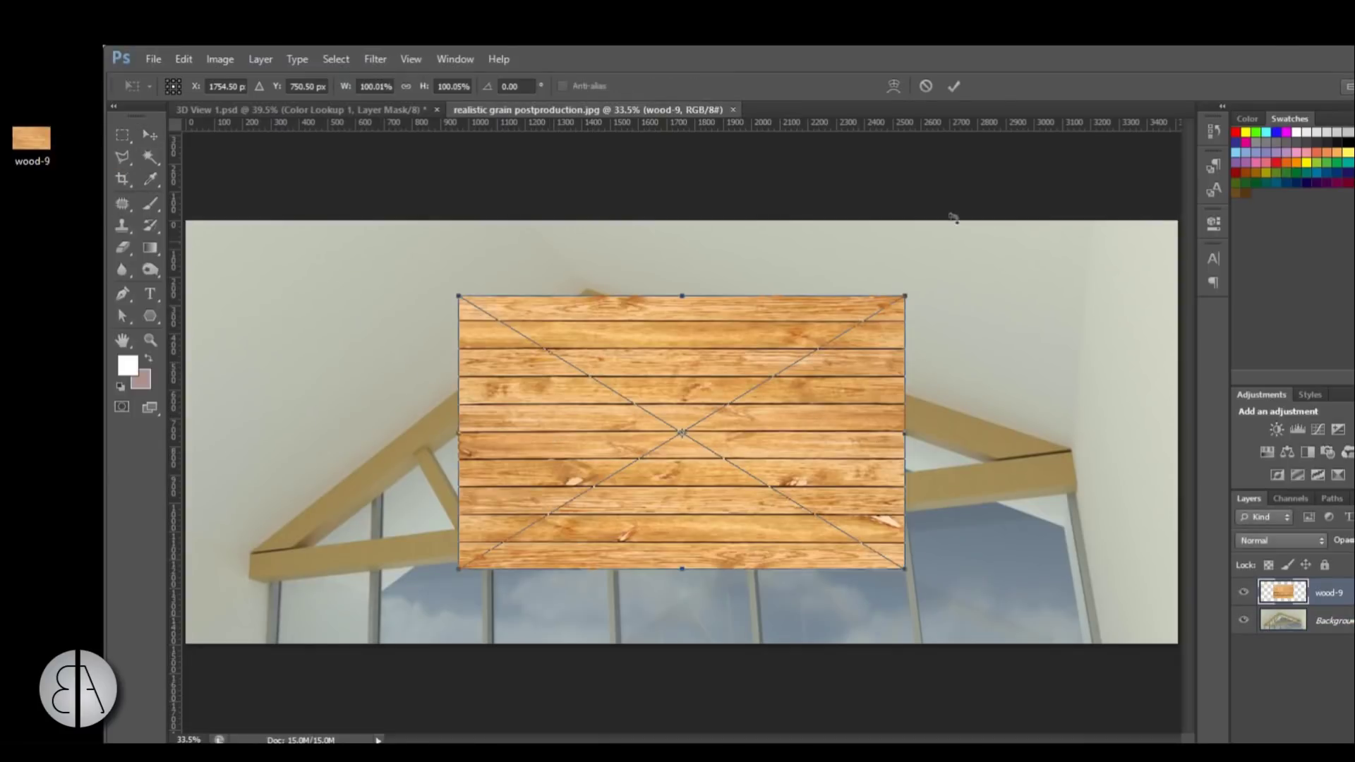
{"action": "left_click_drag", "start_coordinate": [1273, 48], "coordinate": [1023, 75]}
{"action": "left_click", "coordinate": [1154, 70]}
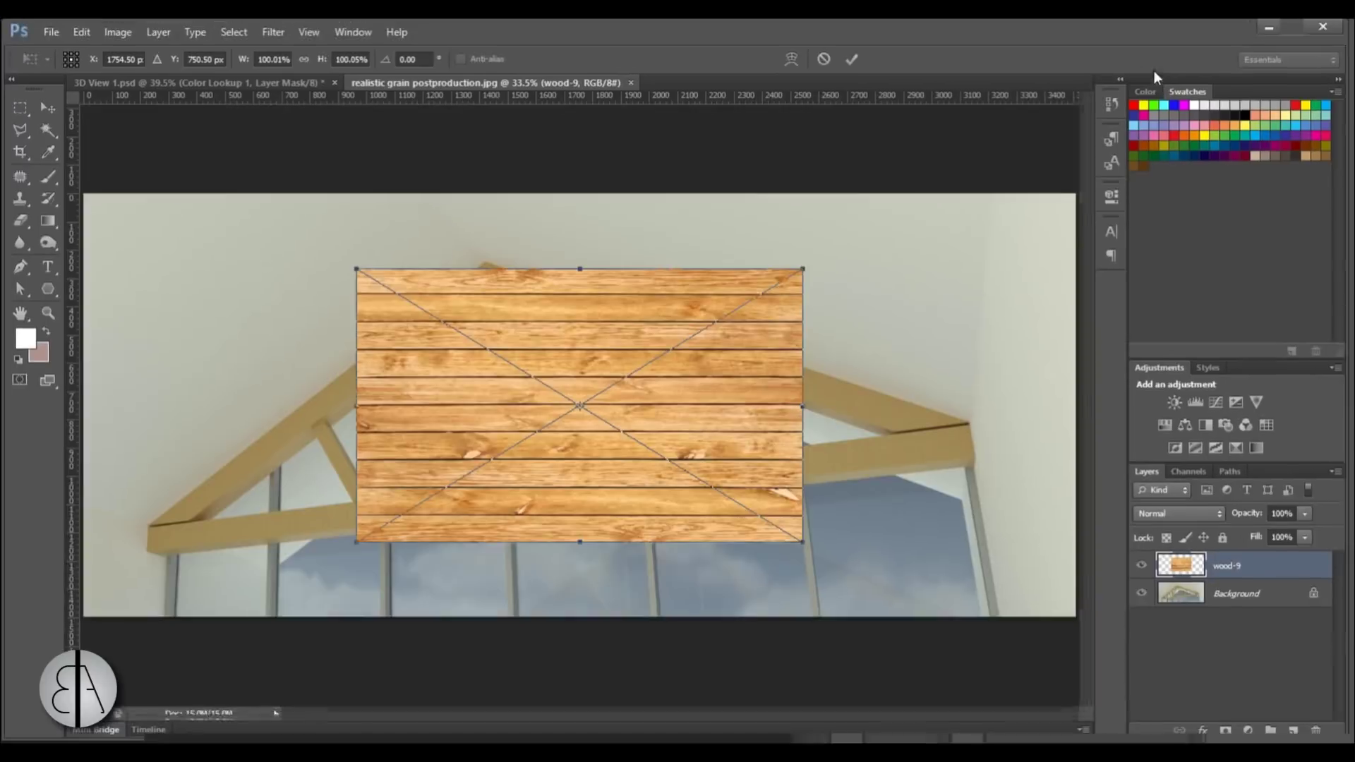
{"action": "left_click", "coordinate": [849, 56]}
{"action": "scroll", "coordinate": [591, 424], "scroll_direction": "up", "scroll_amount": 3}
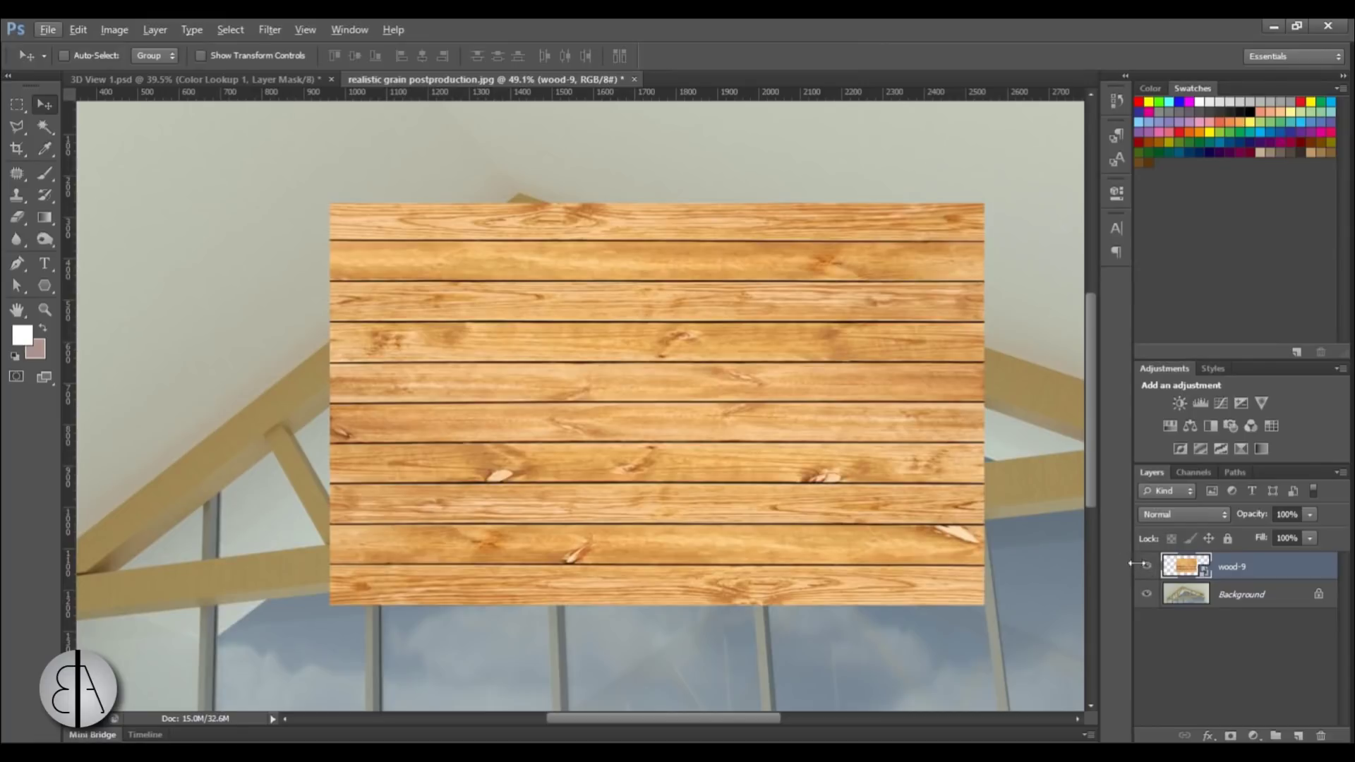
{"action": "key", "text": "Right"}
{"action": "key", "text": "Right"}
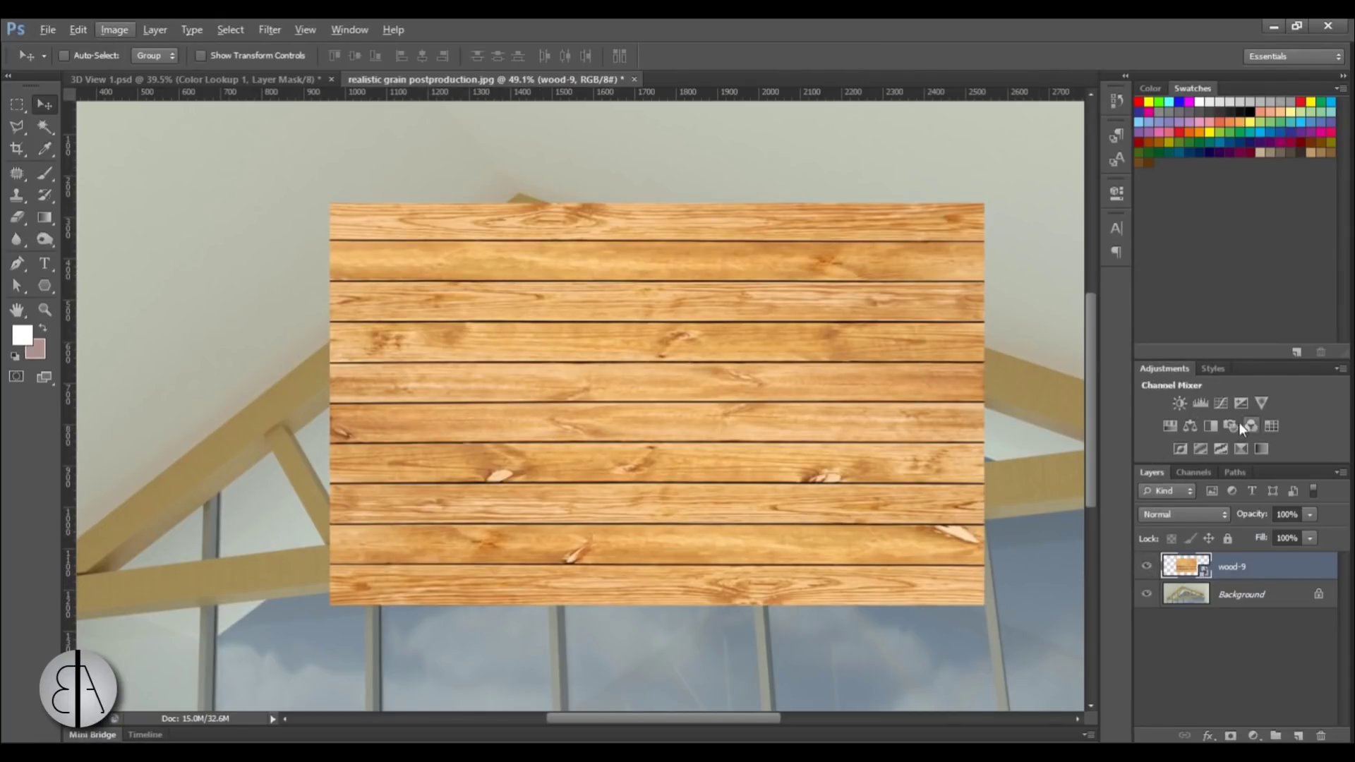
{"action": "left_click", "coordinate": [115, 30]}
{"action": "mouse_move", "coordinate": [146, 76]}
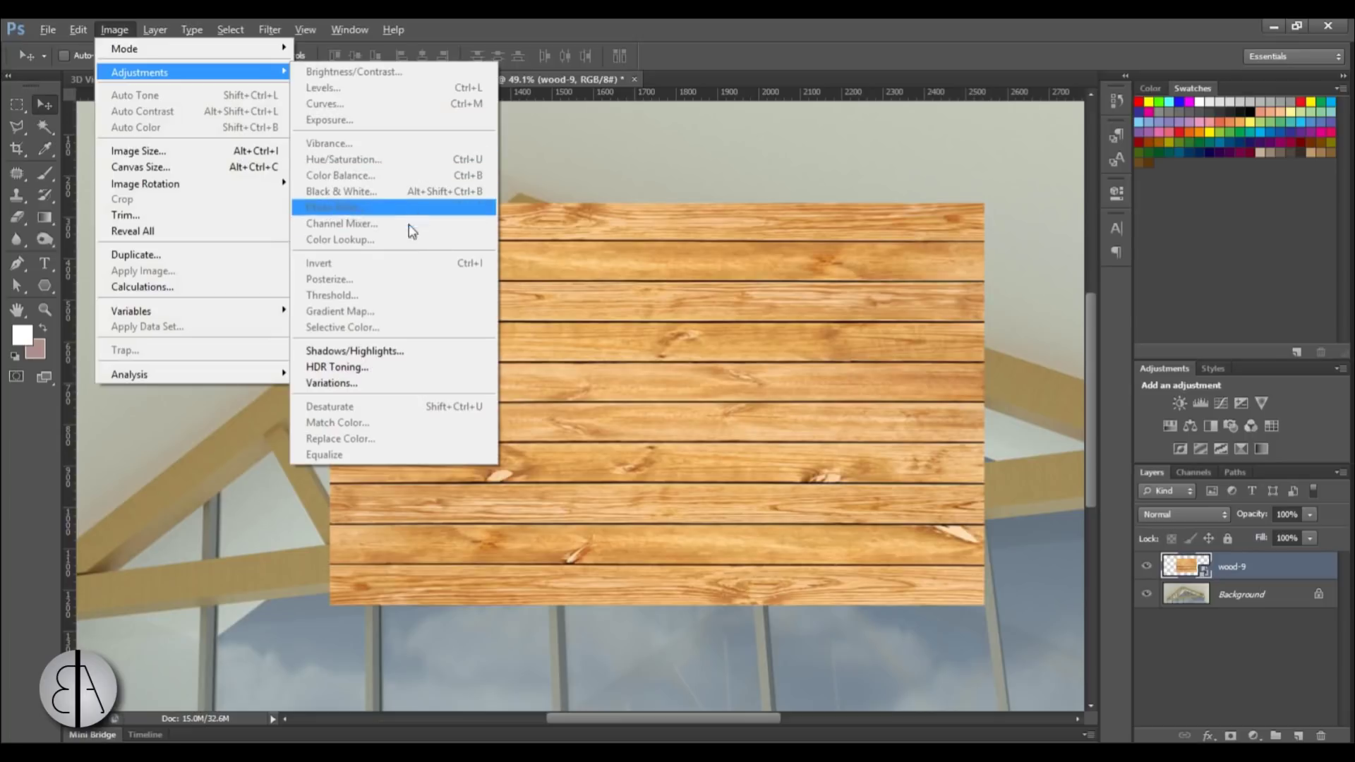
{"action": "left_click", "coordinate": [577, 26]}
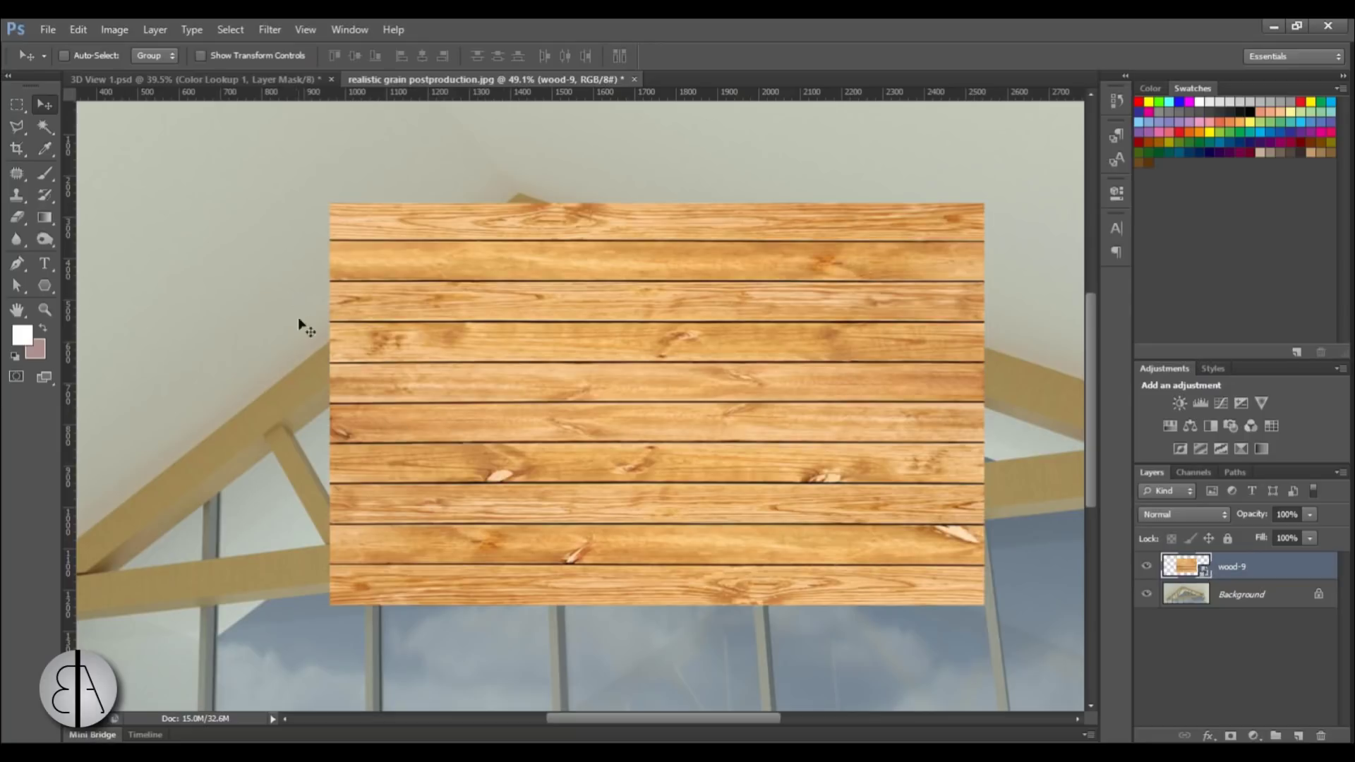
Rasterize the wood-9 smart object by using the Eraser tool on it and accepting the conversion
{"action": "left_click", "coordinate": [20, 218]}
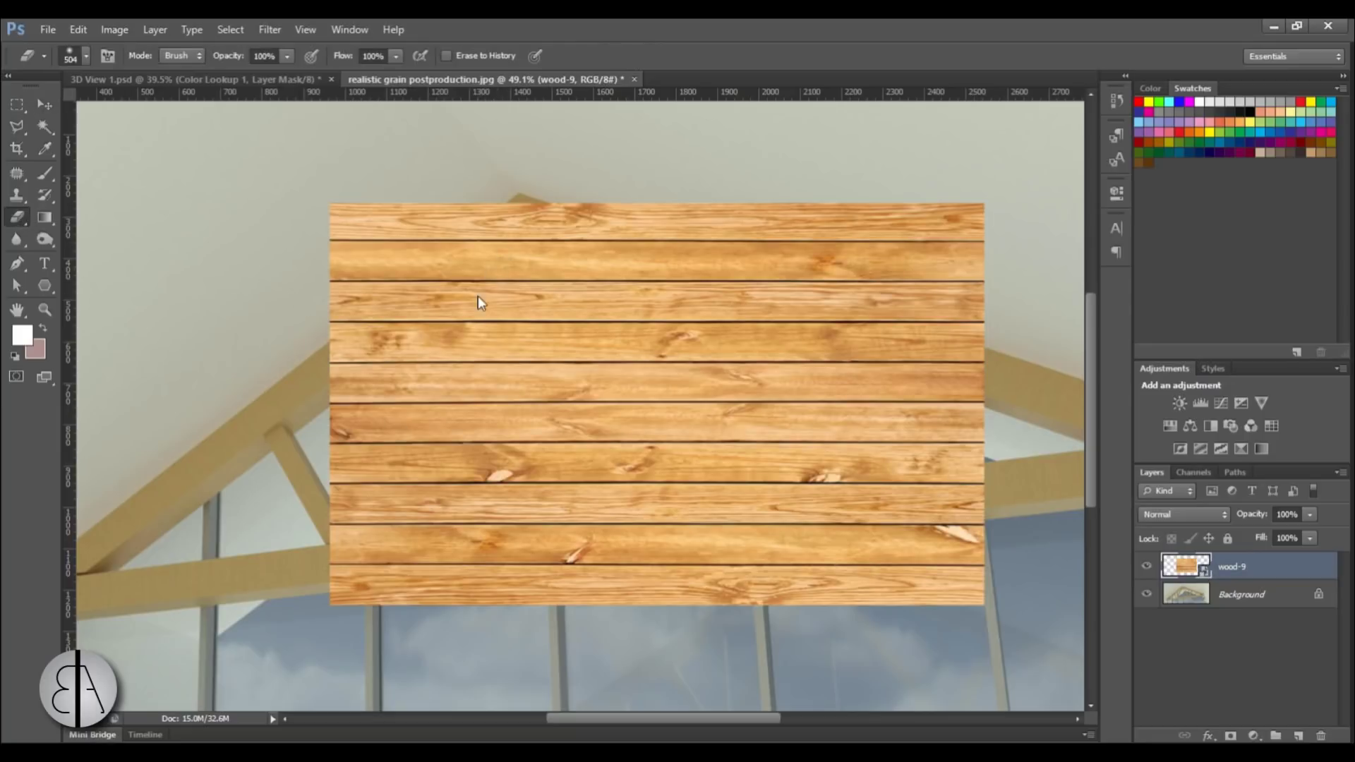
{"action": "left_click", "coordinate": [476, 295]}
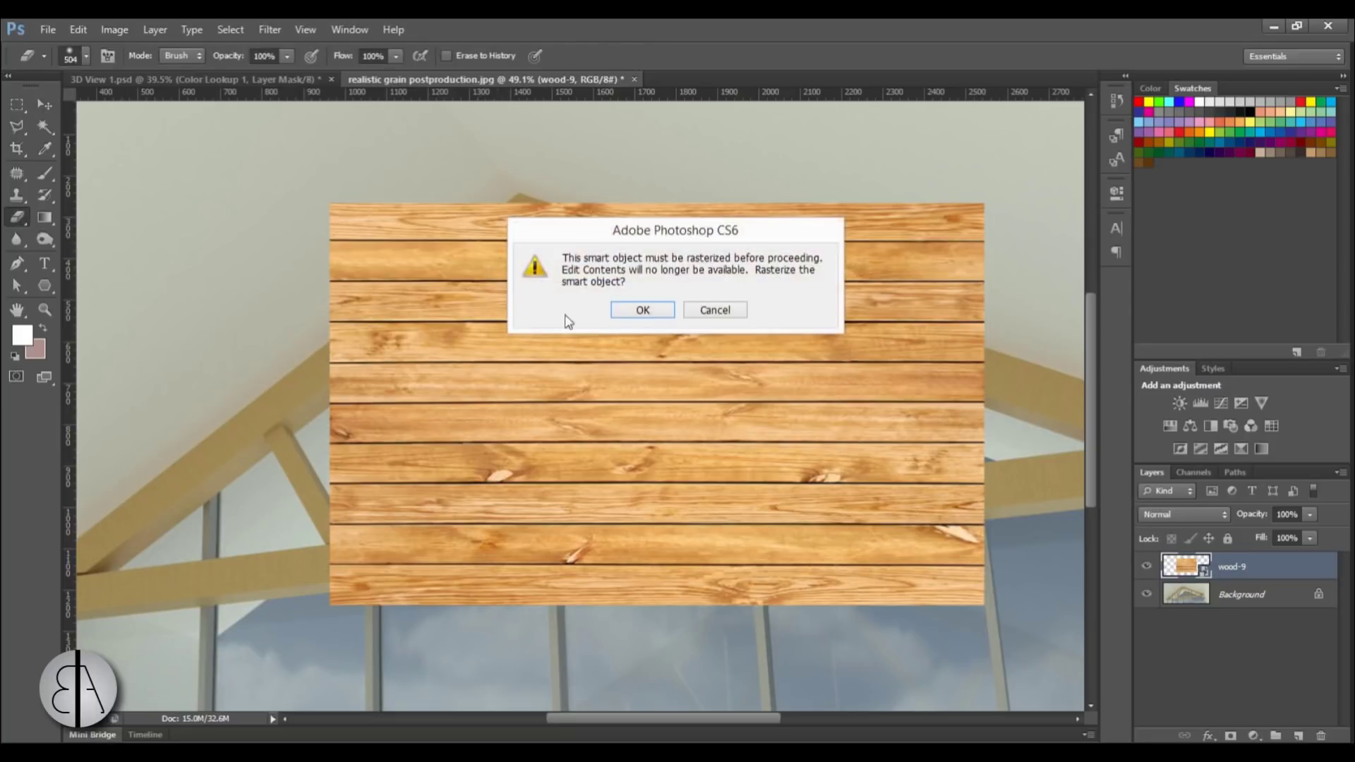
{"action": "left_click", "coordinate": [639, 311]}
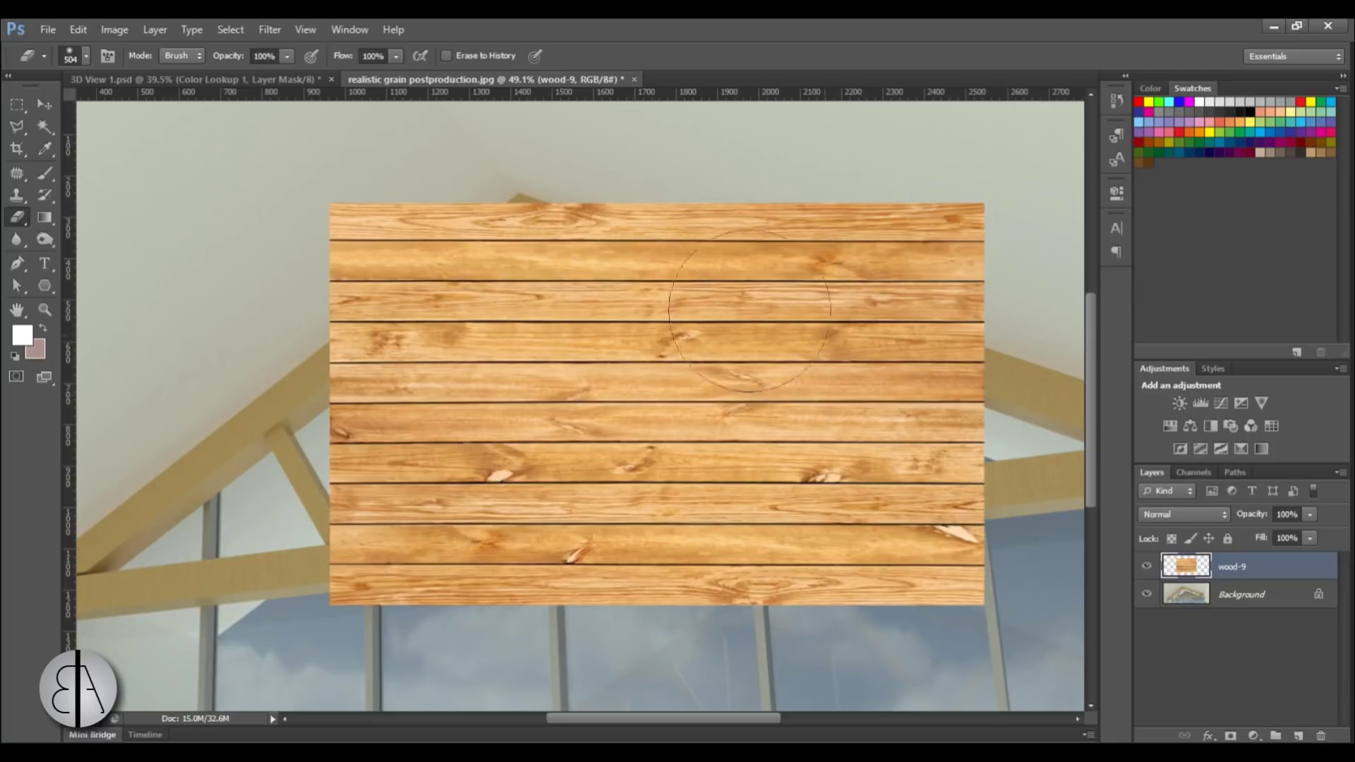
Apply a Brightness/Contrast adjustment to the wood-9 layer with brightness -21 and contrast 41
{"action": "left_click", "coordinate": [44, 104]}
{"action": "left_click", "coordinate": [128, 32]}
{"action": "mouse_move", "coordinate": [137, 73]}
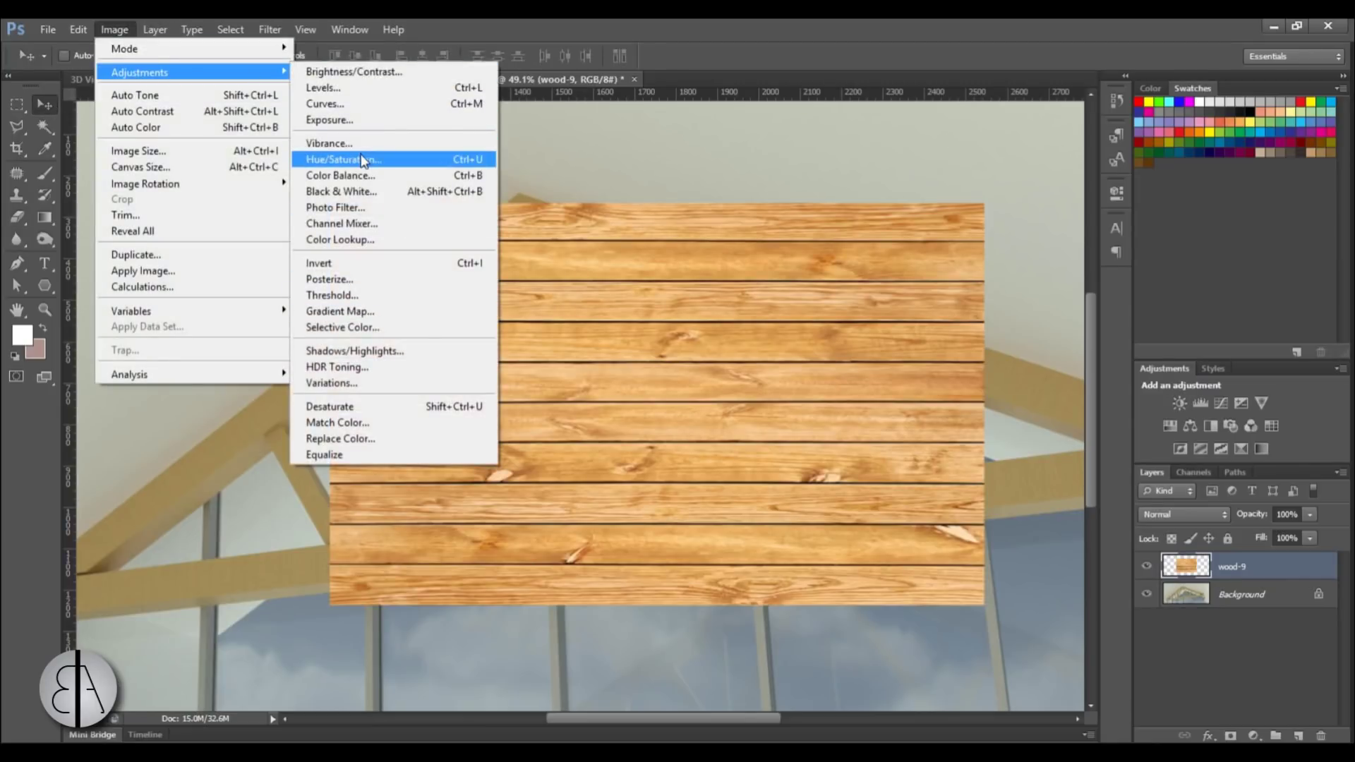
{"action": "left_click", "coordinate": [356, 72]}
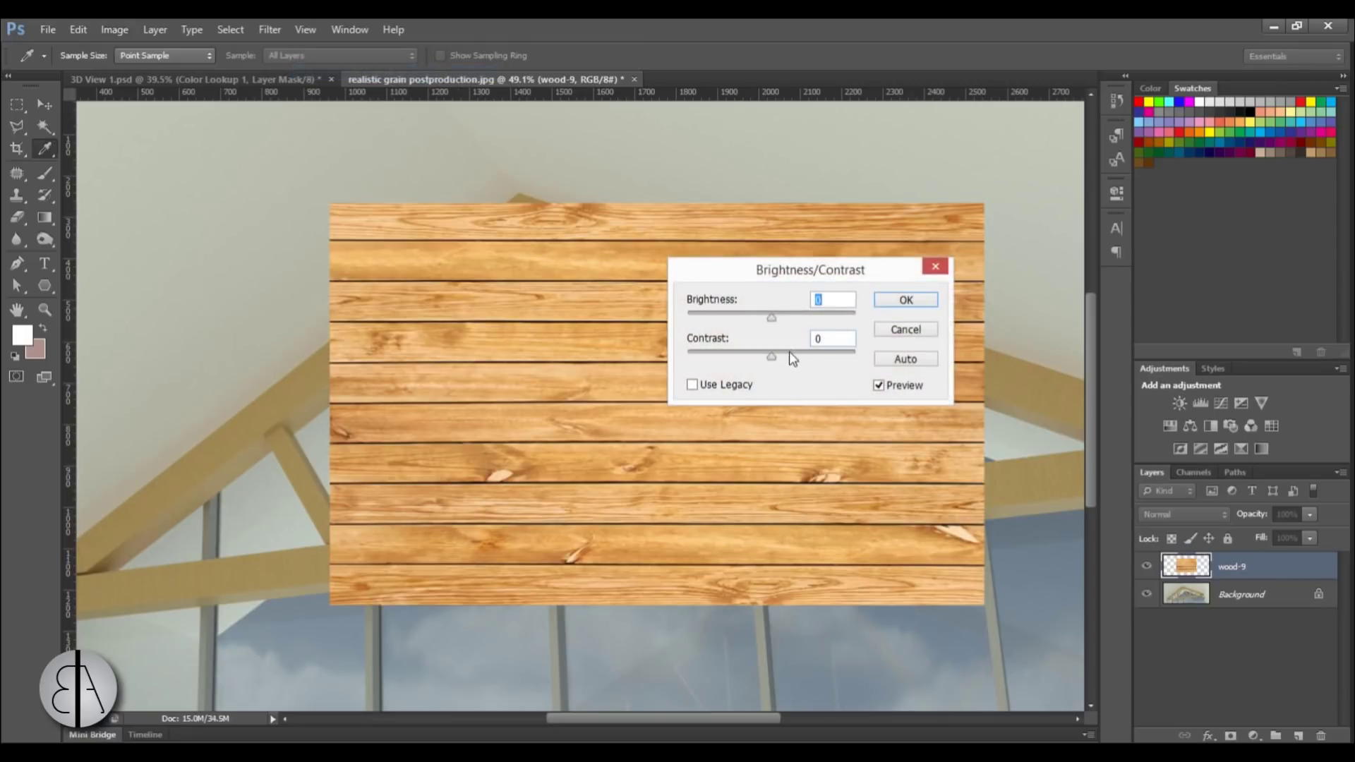
{"action": "left_click", "coordinate": [789, 353]}
{"action": "left_click", "coordinate": [814, 353]}
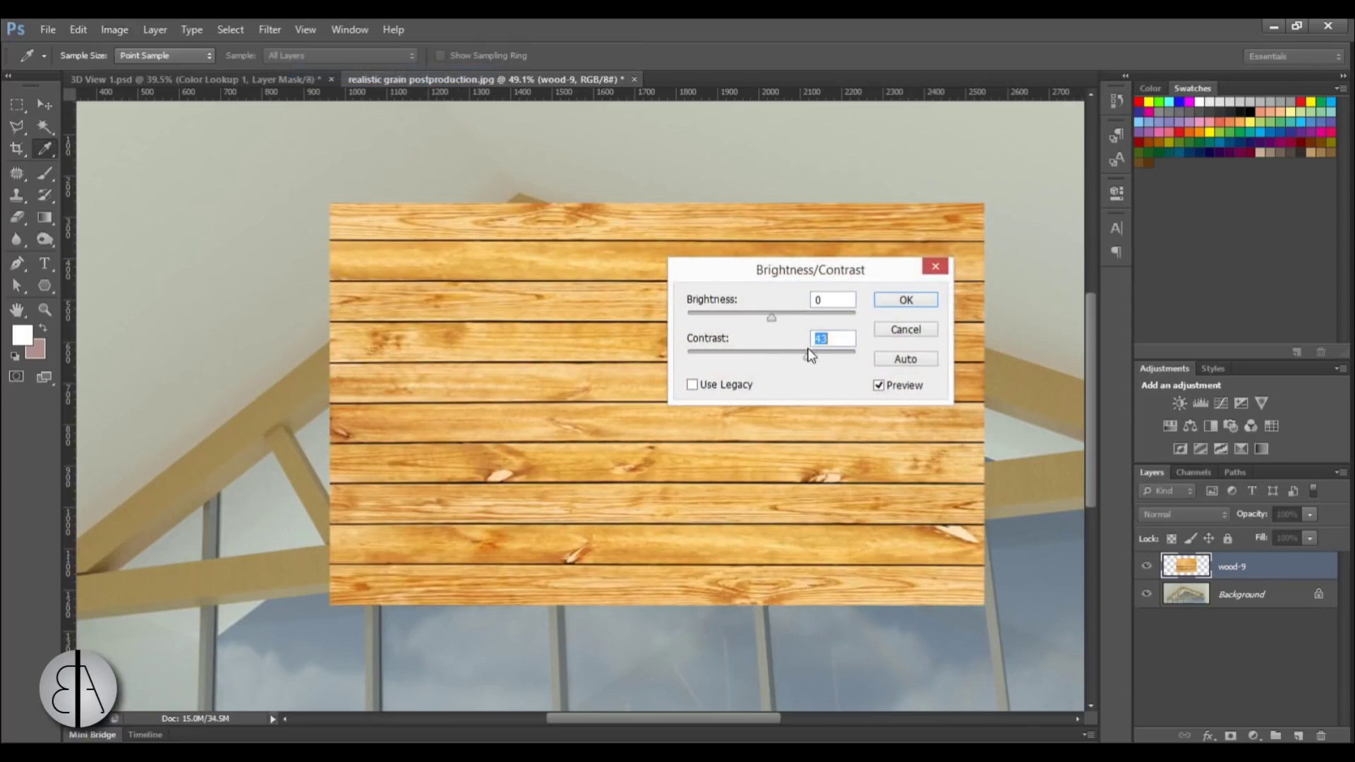
{"action": "left_click_drag", "start_coordinate": [774, 318], "coordinate": [760, 319]}
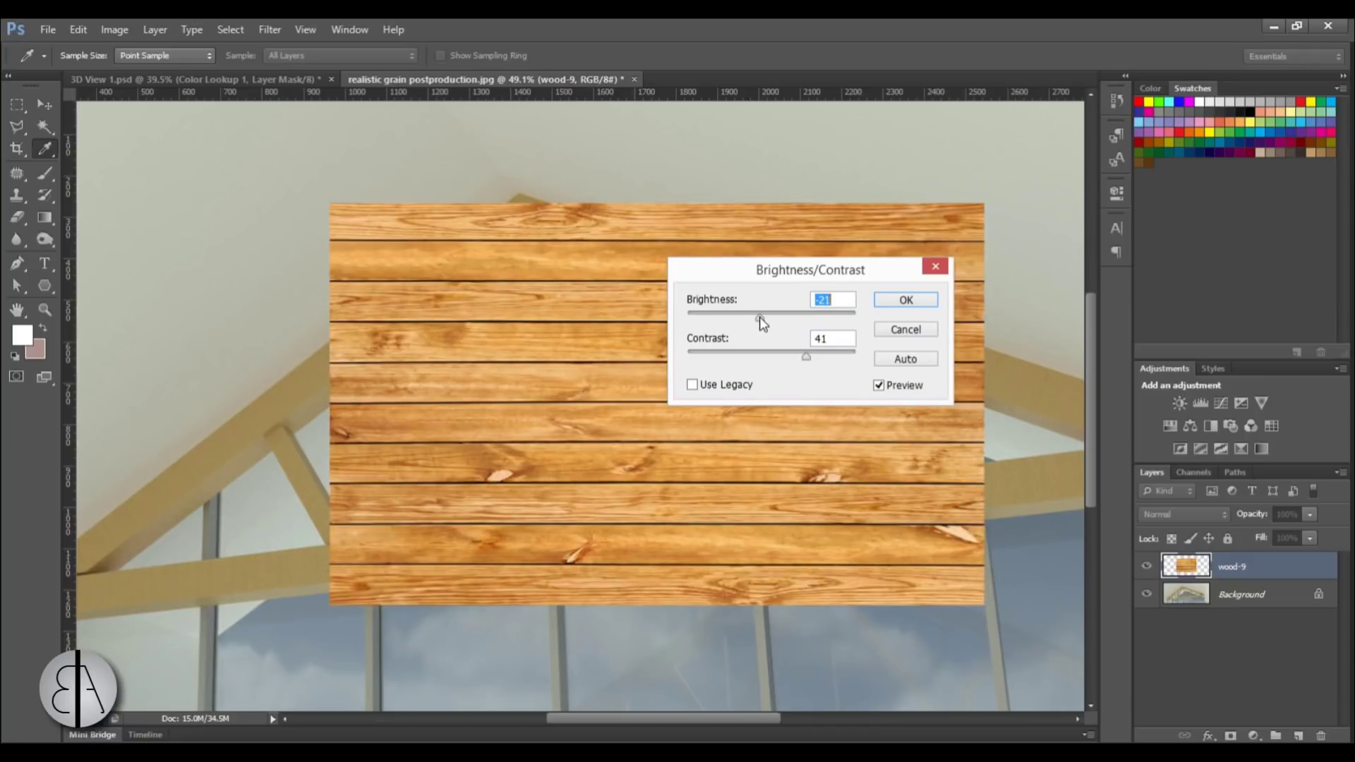
{"action": "left_click", "coordinate": [903, 301]}
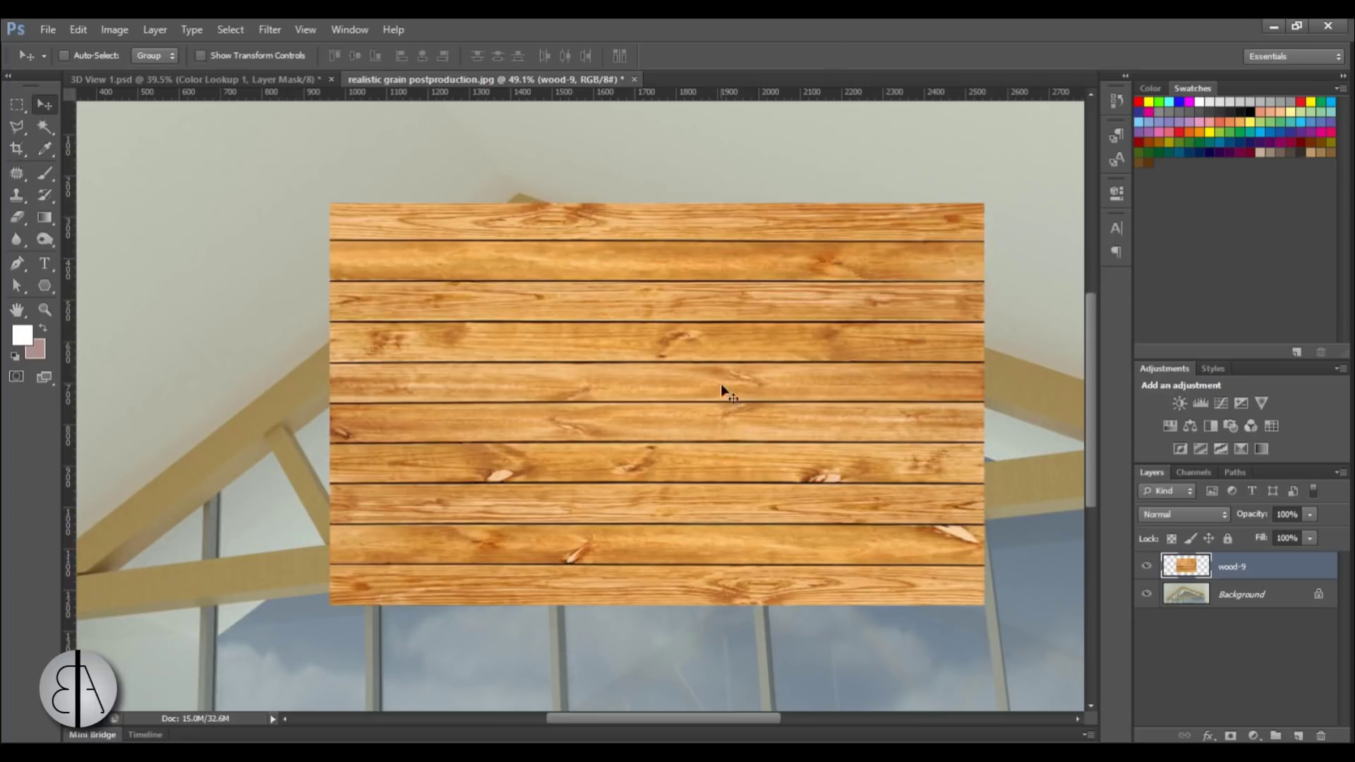
Duplicate the wood-9 layer within the same document under its default copy name, and hide the original
{"action": "scroll", "coordinate": [719, 365], "scroll_direction": "down", "scroll_amount": 4}
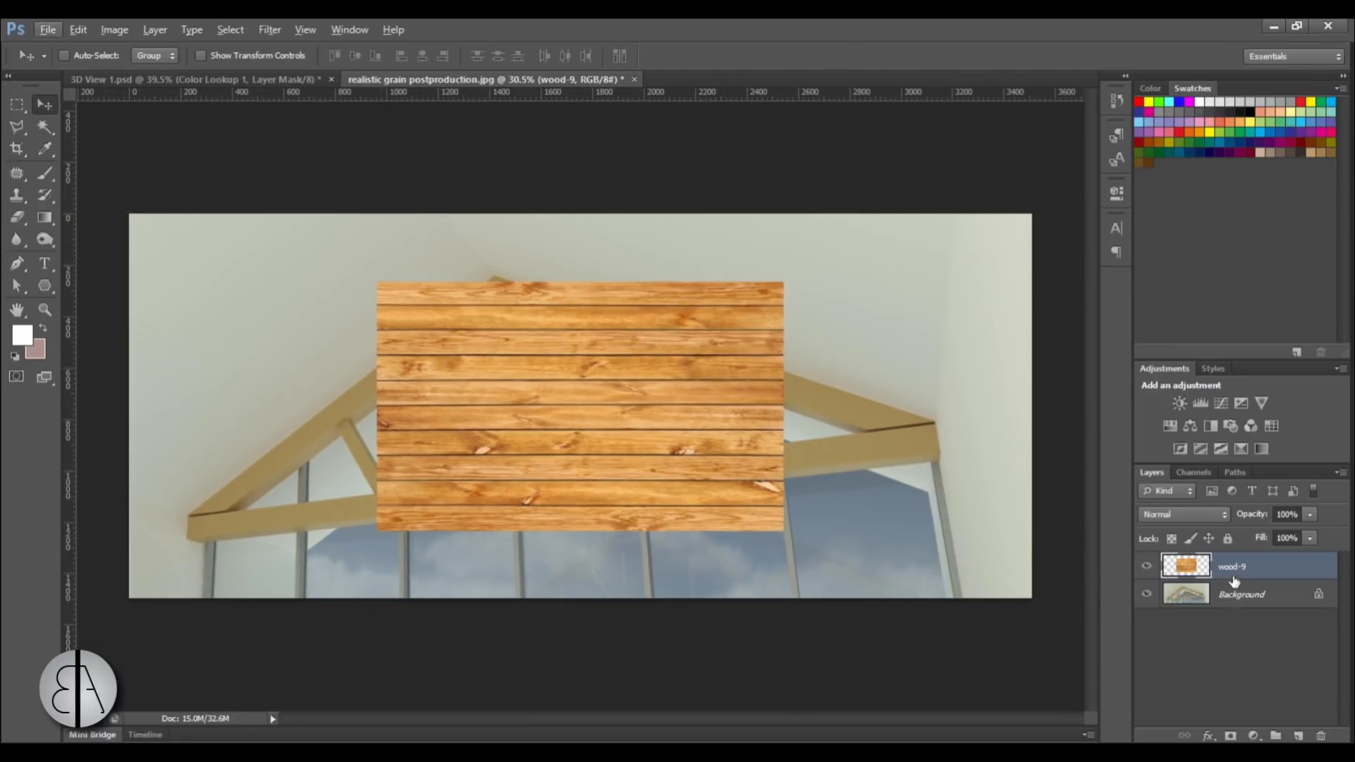
{"action": "right_click", "coordinate": [1231, 583]}
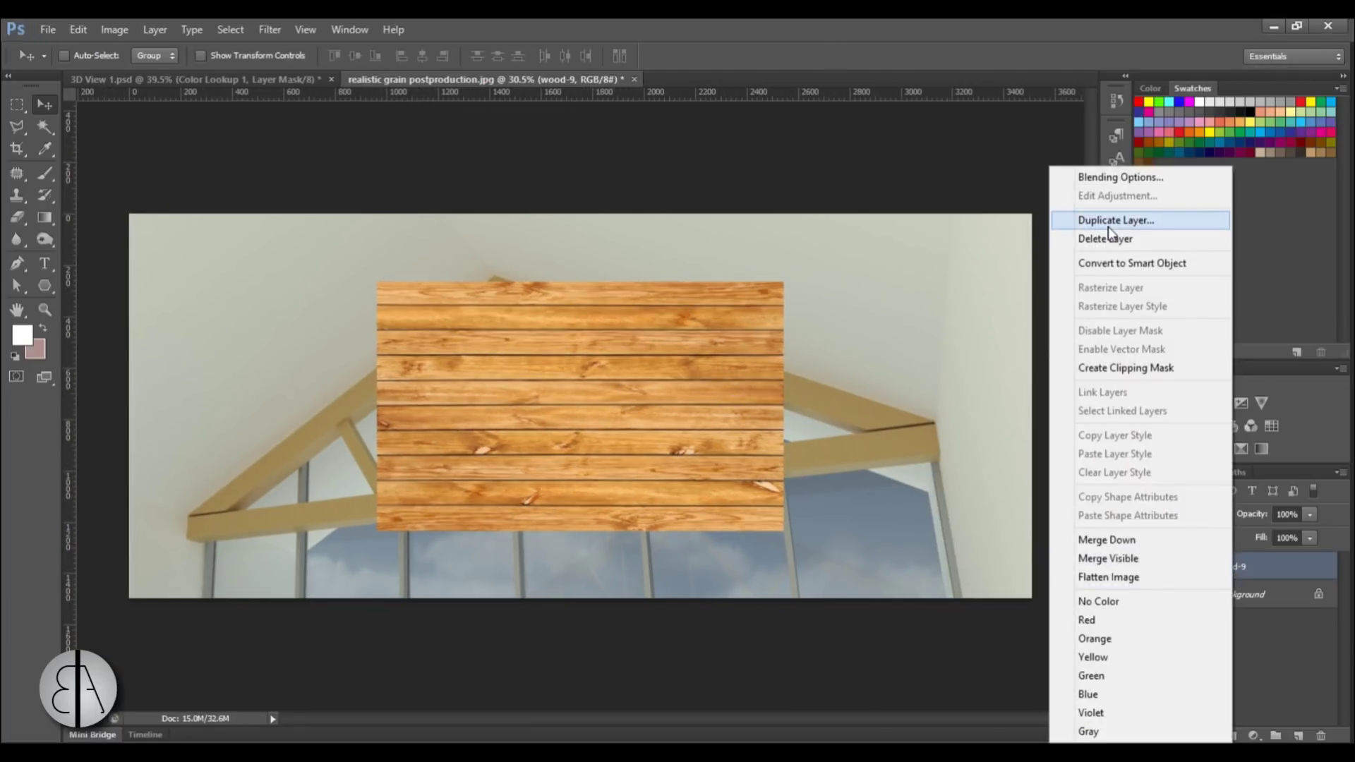
{"action": "right_click", "coordinate": [1258, 572]}
{"action": "right_click", "coordinate": [1258, 573]}
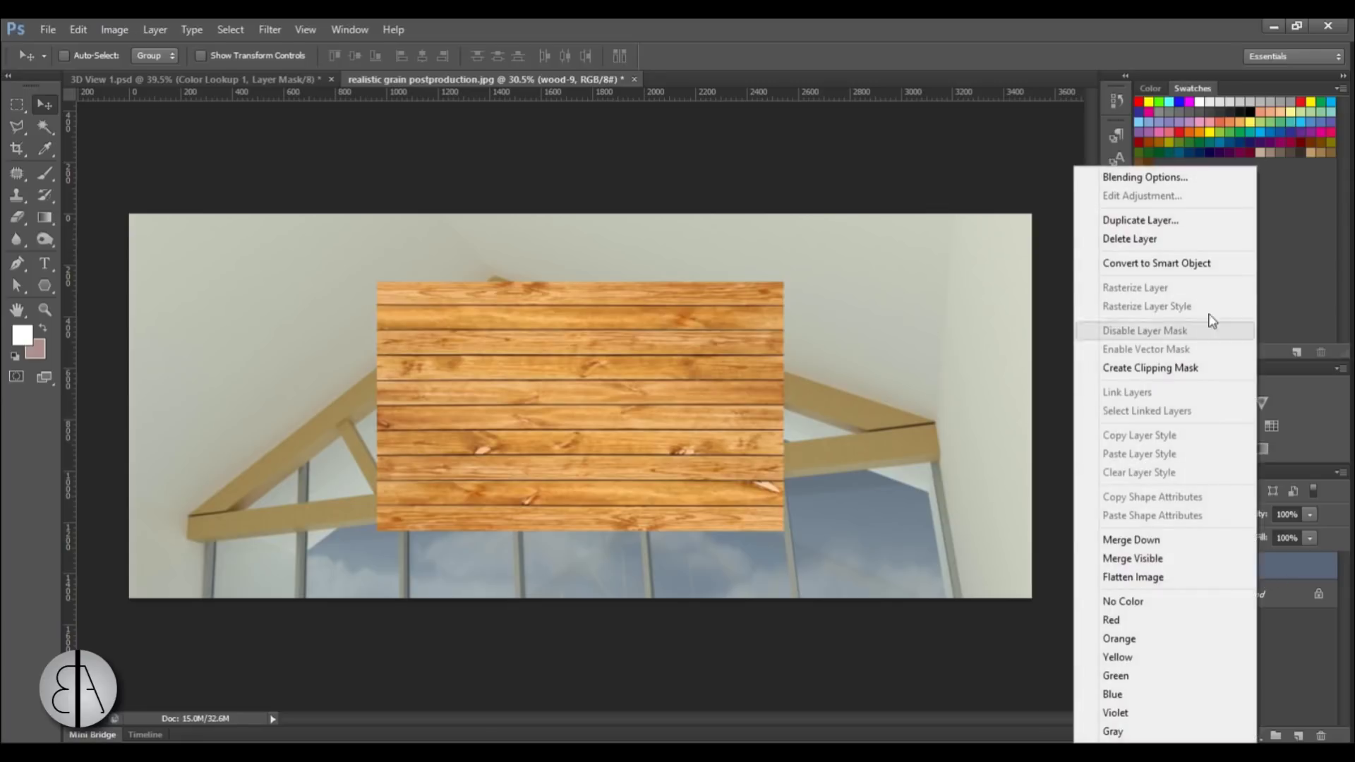
{"action": "left_click", "coordinate": [1141, 220]}
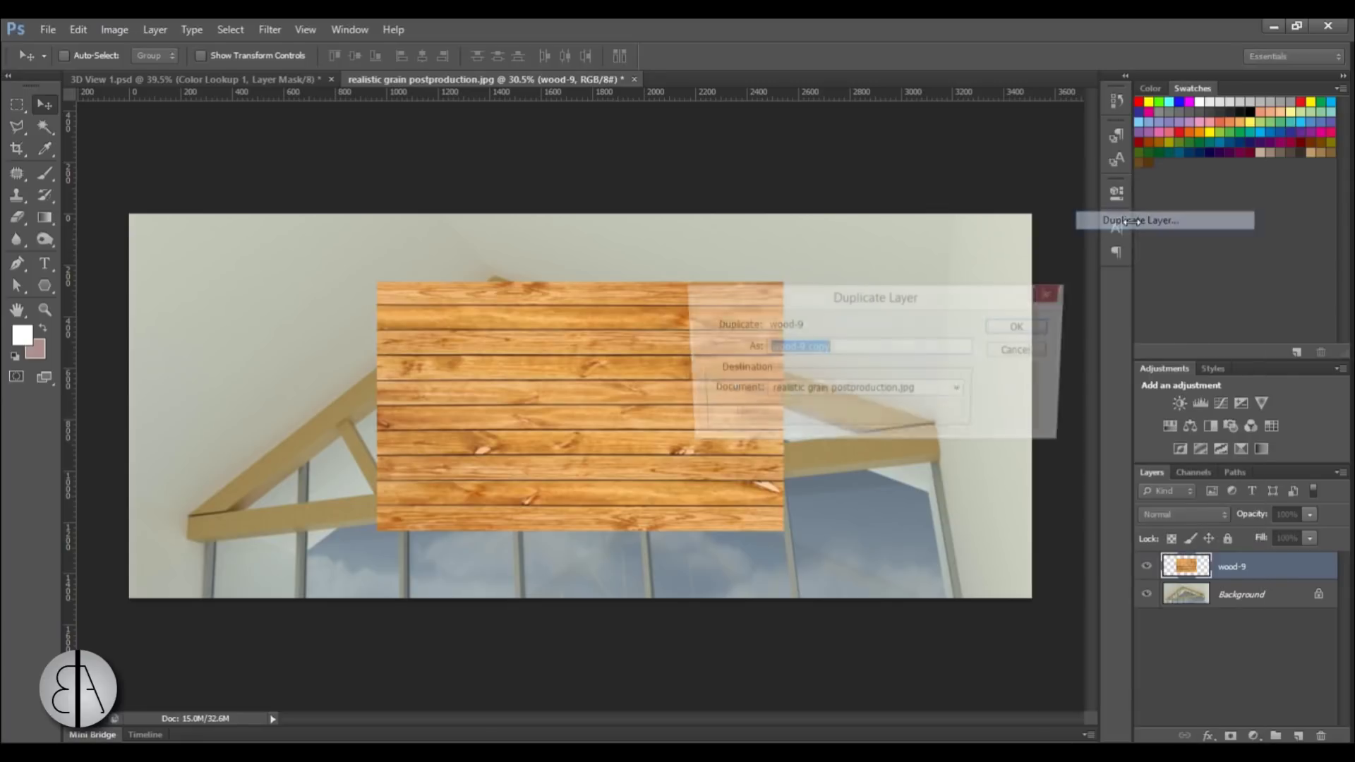
{"action": "left_click", "coordinate": [1022, 328]}
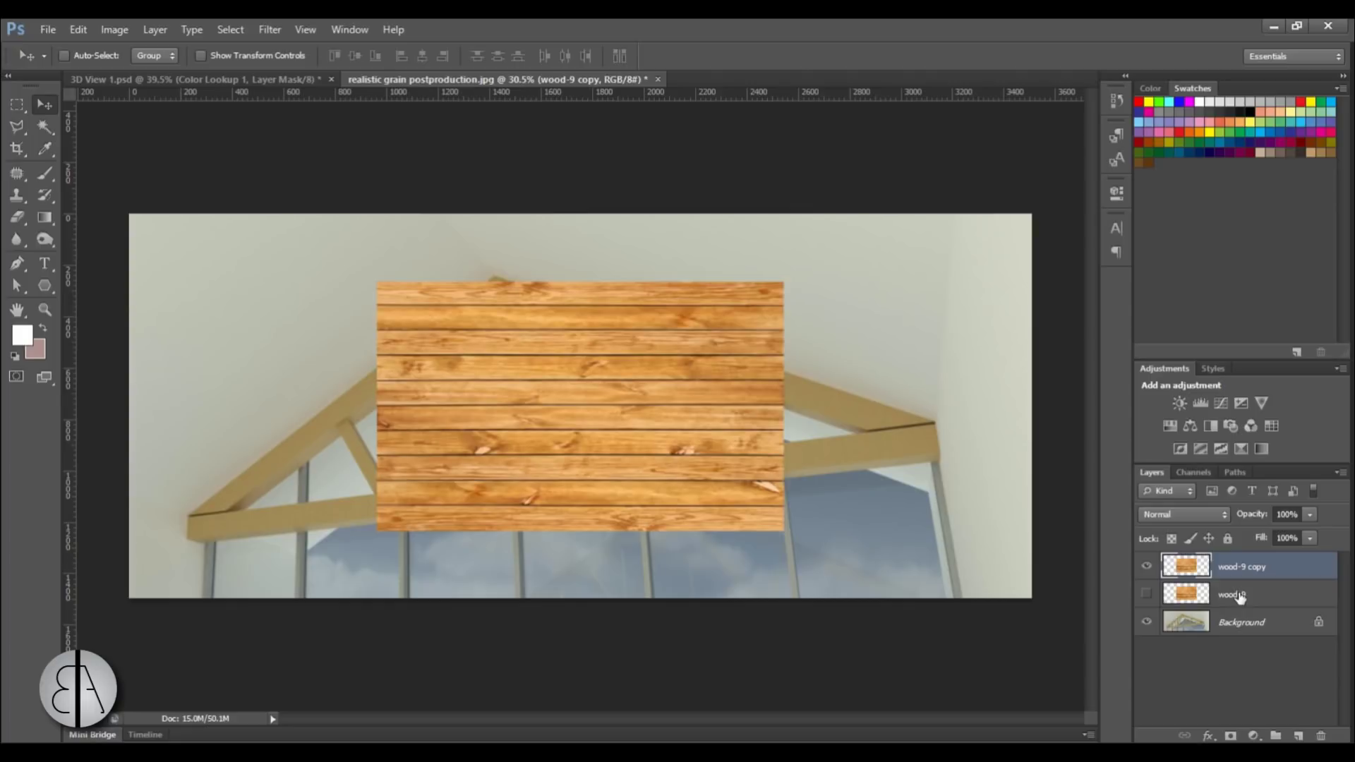
{"action": "scroll", "coordinate": [431, 552], "scroll_direction": "up", "scroll_amount": 3}
{"action": "key", "text": "alt"}
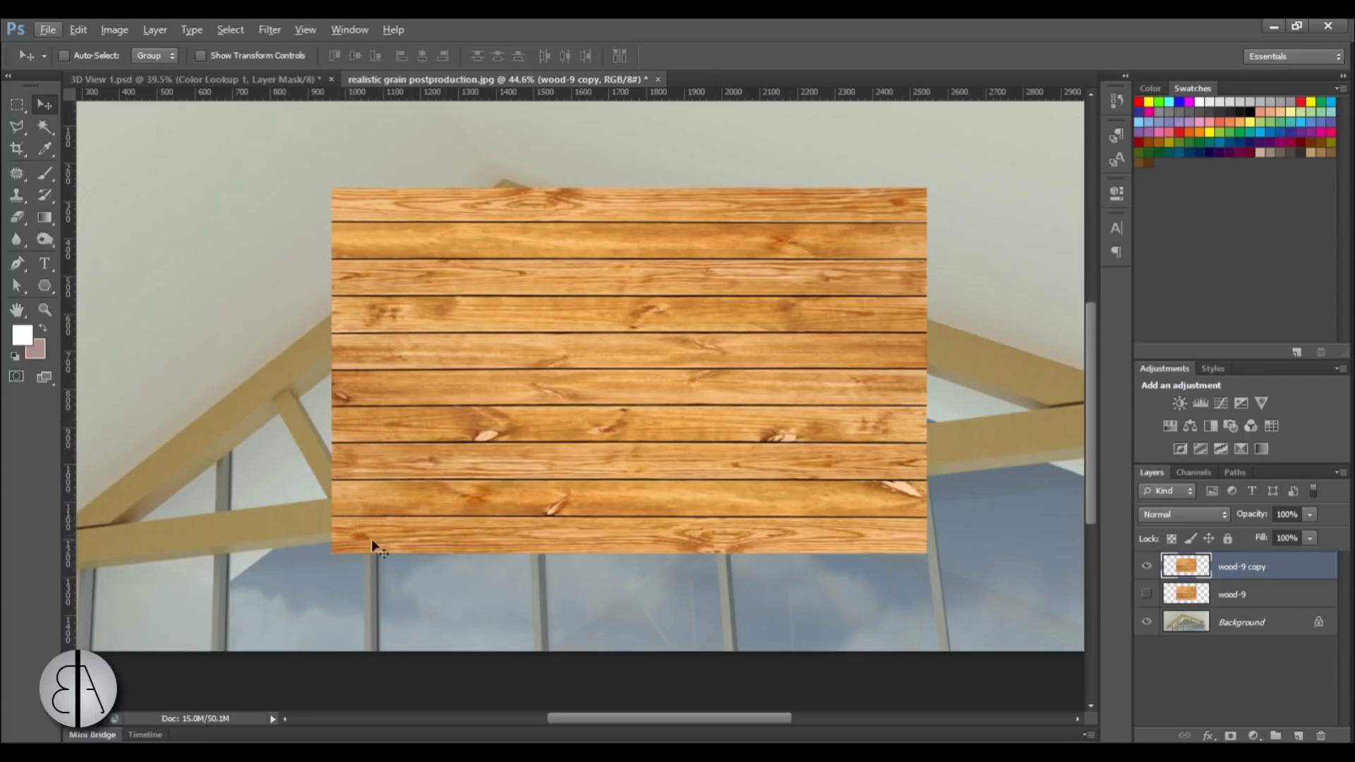
{"action": "scroll", "coordinate": [375, 478], "scroll_direction": "down", "scroll_amount": 2}
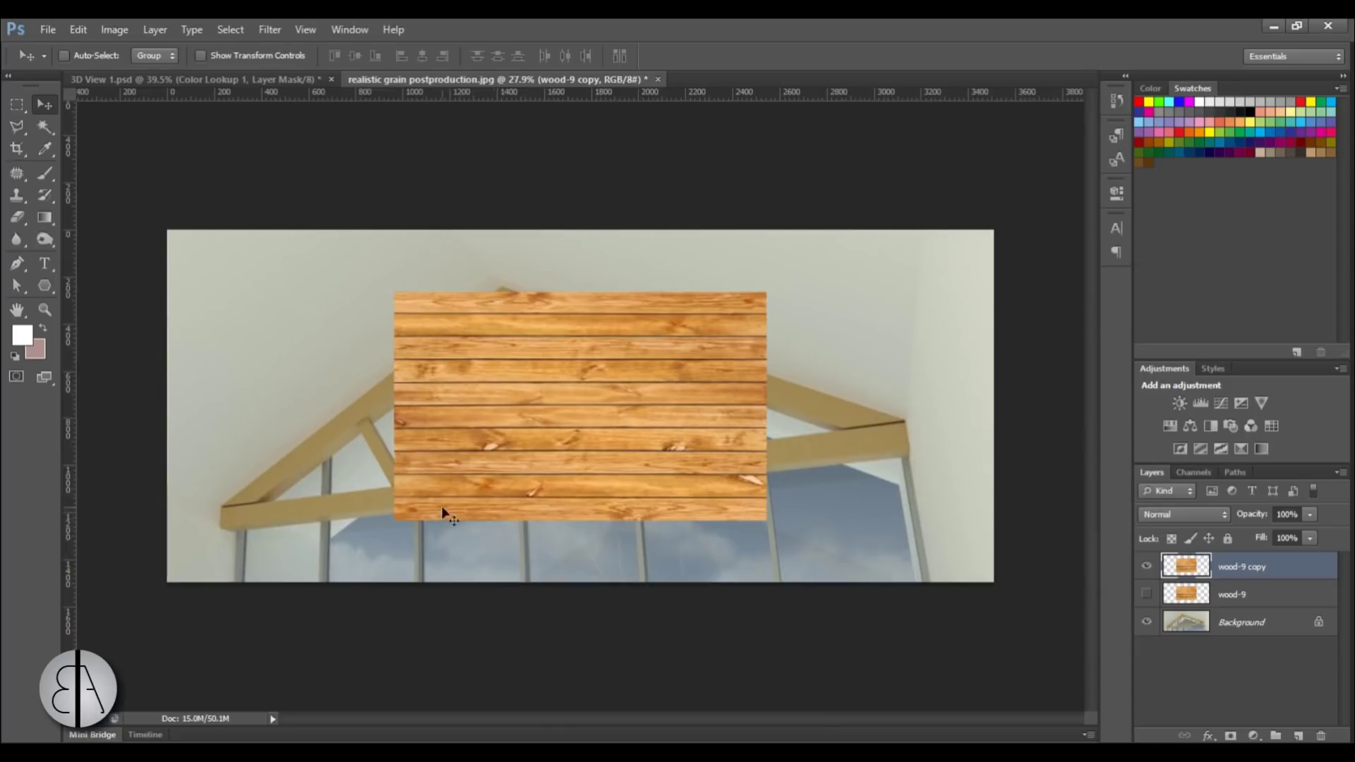
{"action": "scroll", "coordinate": [505, 514], "scroll_direction": "up", "scroll_amount": 2}
{"action": "scroll", "coordinate": [505, 515], "scroll_direction": "up", "scroll_amount": 1}
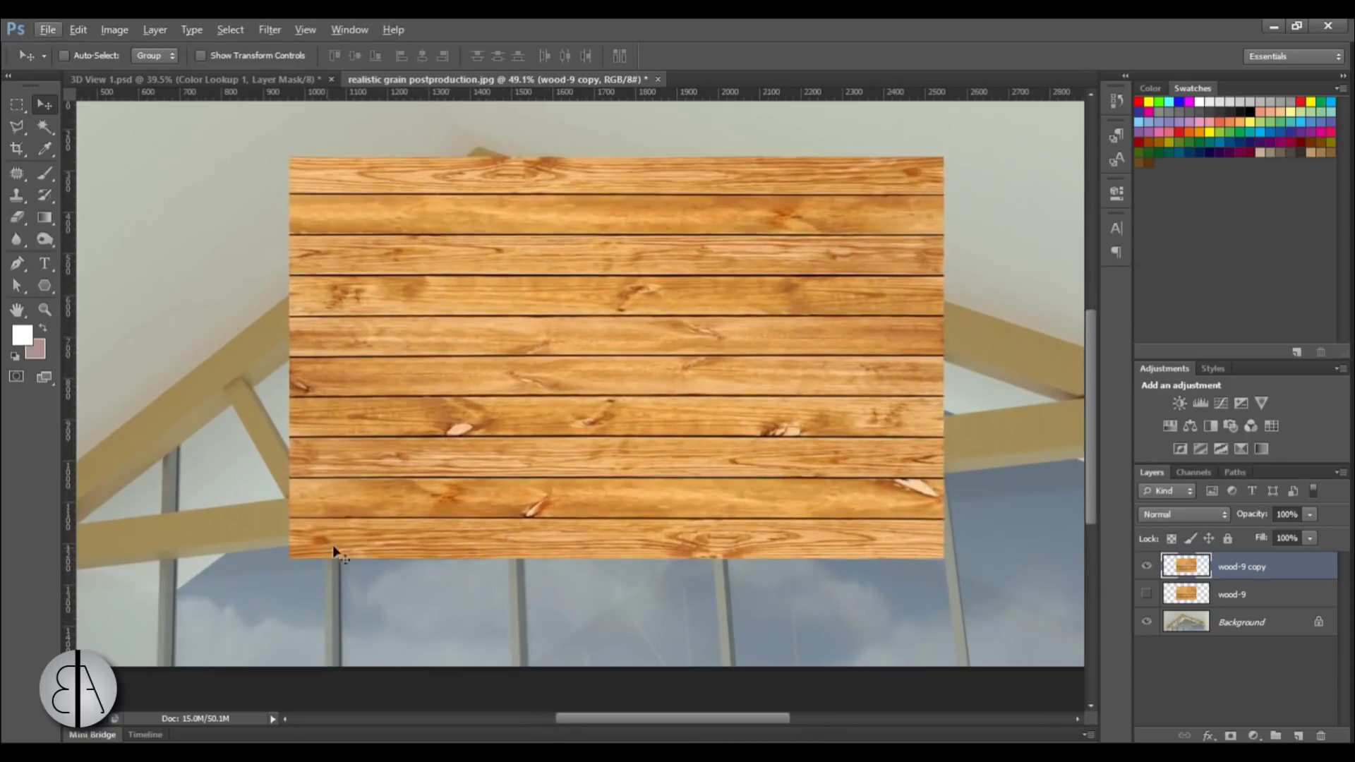
Select the lowest plank of the wood-9 copy layer with the Rectangular Marquee, keeping inside its edges
{"action": "scroll", "coordinate": [466, 581], "scroll_direction": "up", "scroll_amount": 1}
{"action": "scroll", "coordinate": [478, 587], "scroll_direction": "up", "scroll_amount": 2}
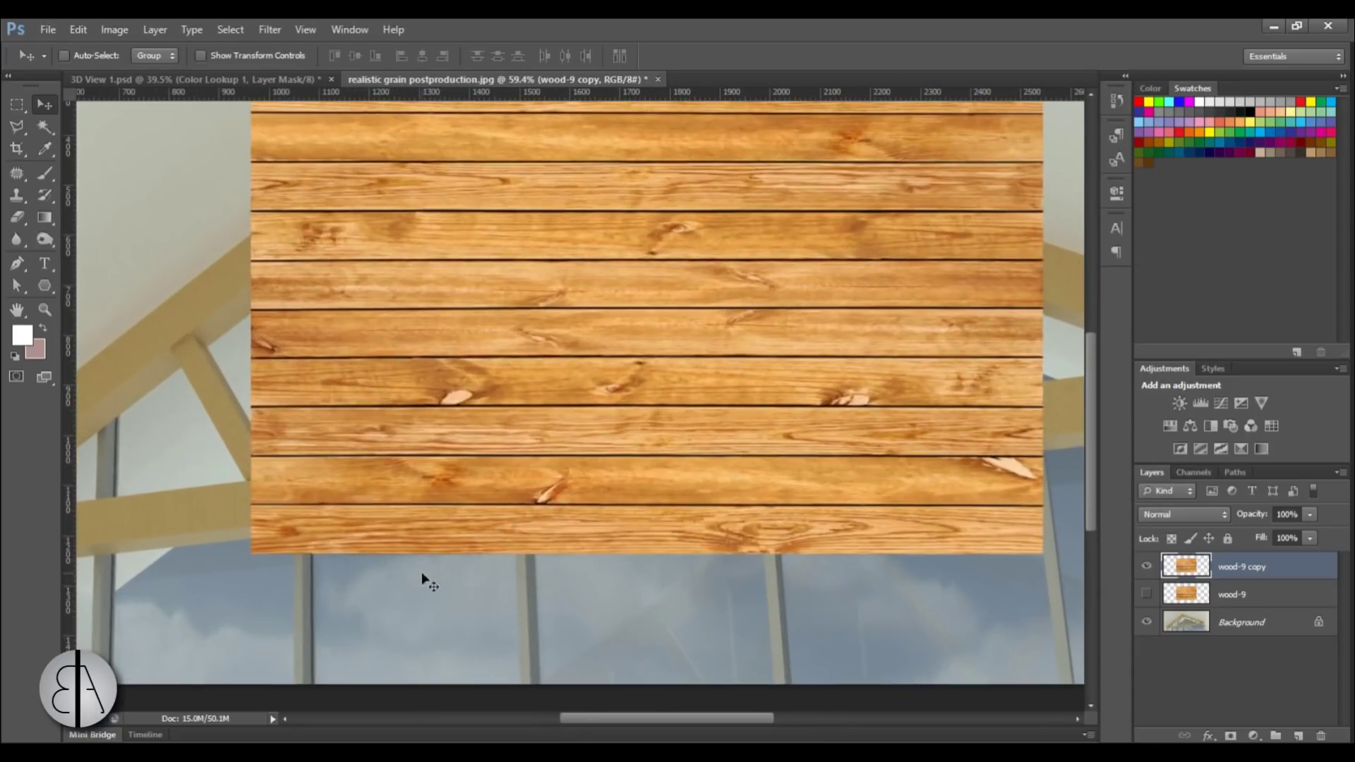
{"action": "scroll", "coordinate": [247, 563], "scroll_direction": "down", "scroll_amount": 3}
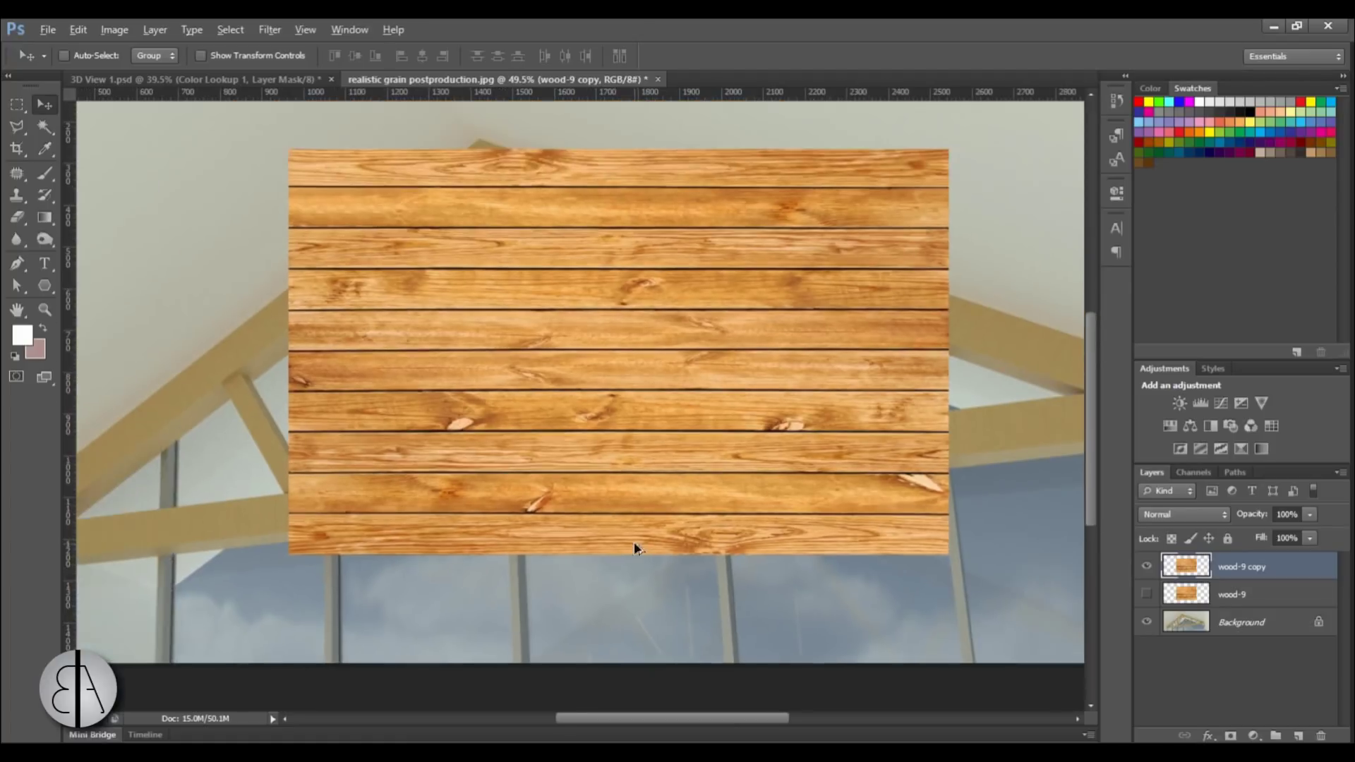
{"action": "scroll", "coordinate": [626, 574], "scroll_direction": "down", "scroll_amount": 2}
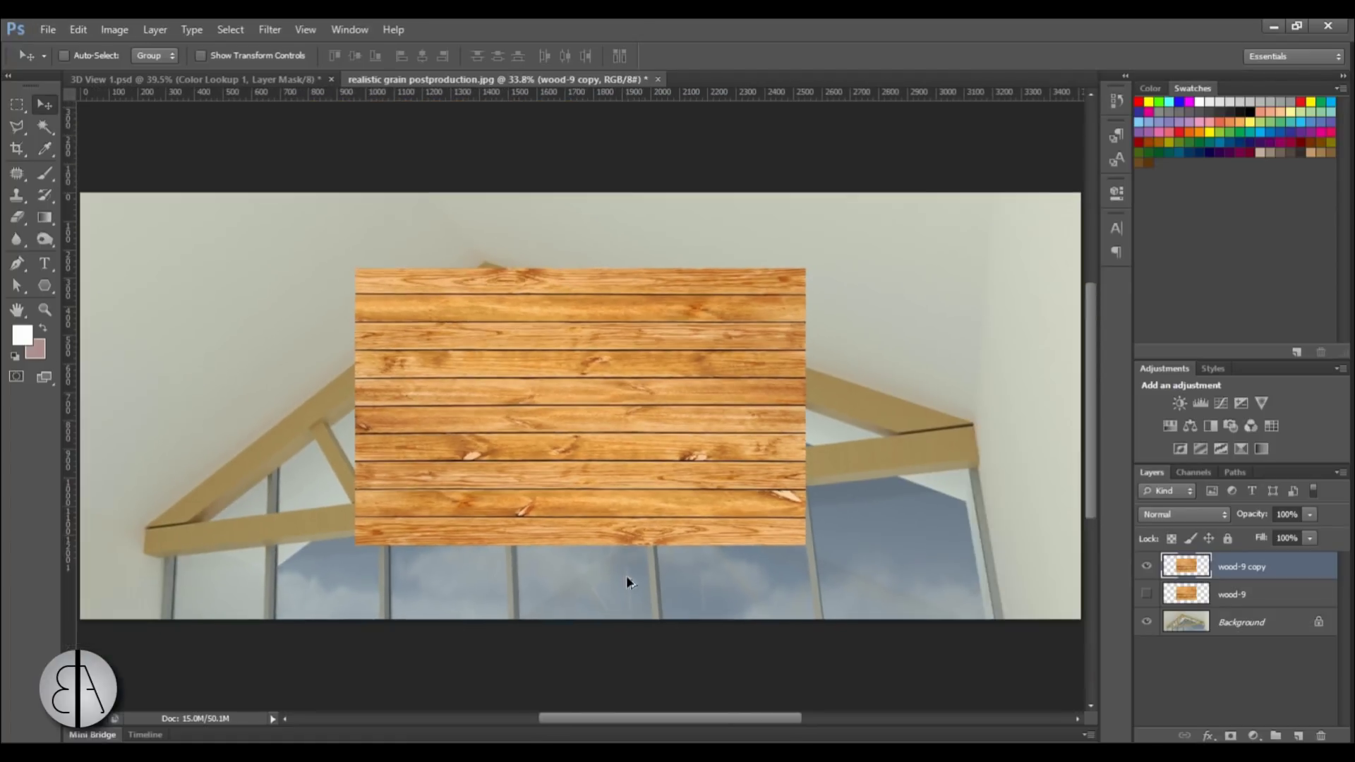
{"action": "scroll", "coordinate": [590, 540], "scroll_direction": "up", "scroll_amount": 3}
{"action": "left_click", "coordinate": [17, 106]}
{"action": "scroll", "coordinate": [197, 513], "scroll_direction": "up", "scroll_amount": 5}
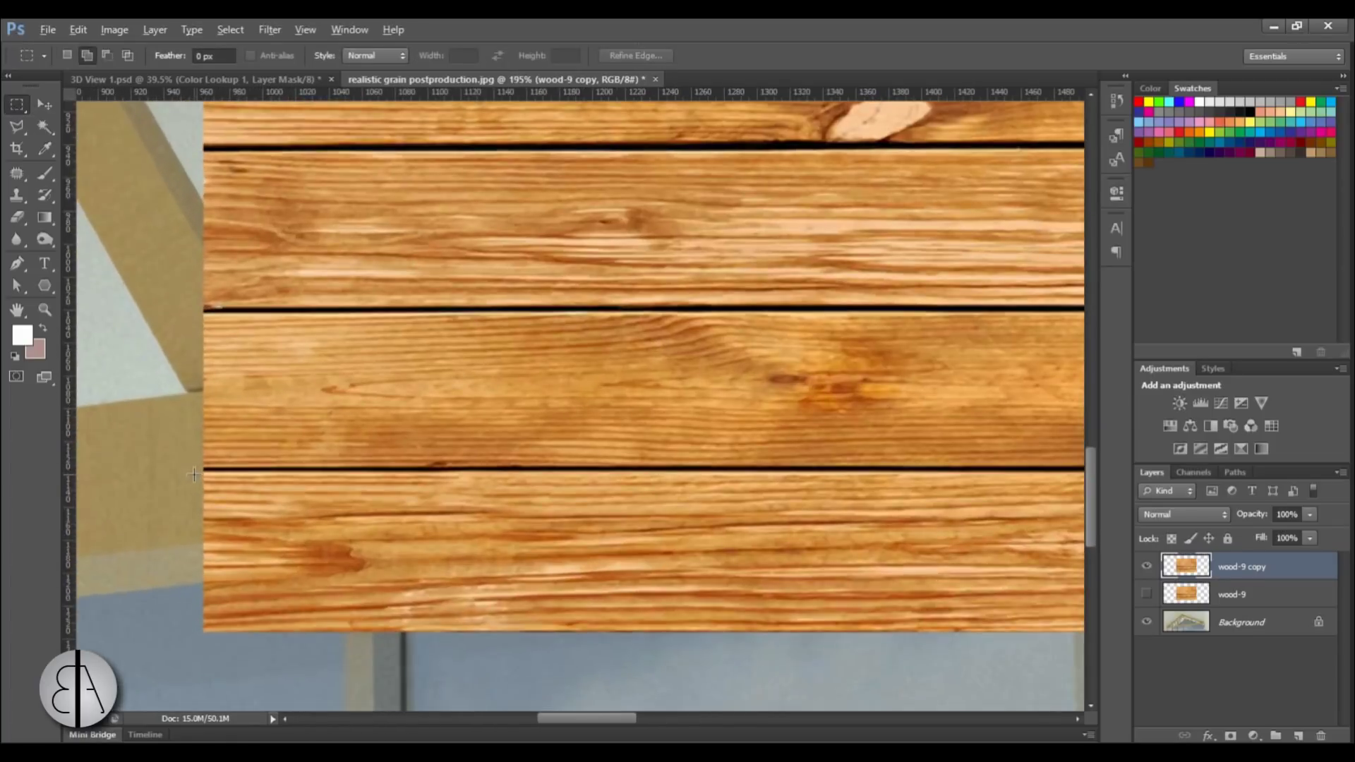
{"action": "key", "text": "alt"}
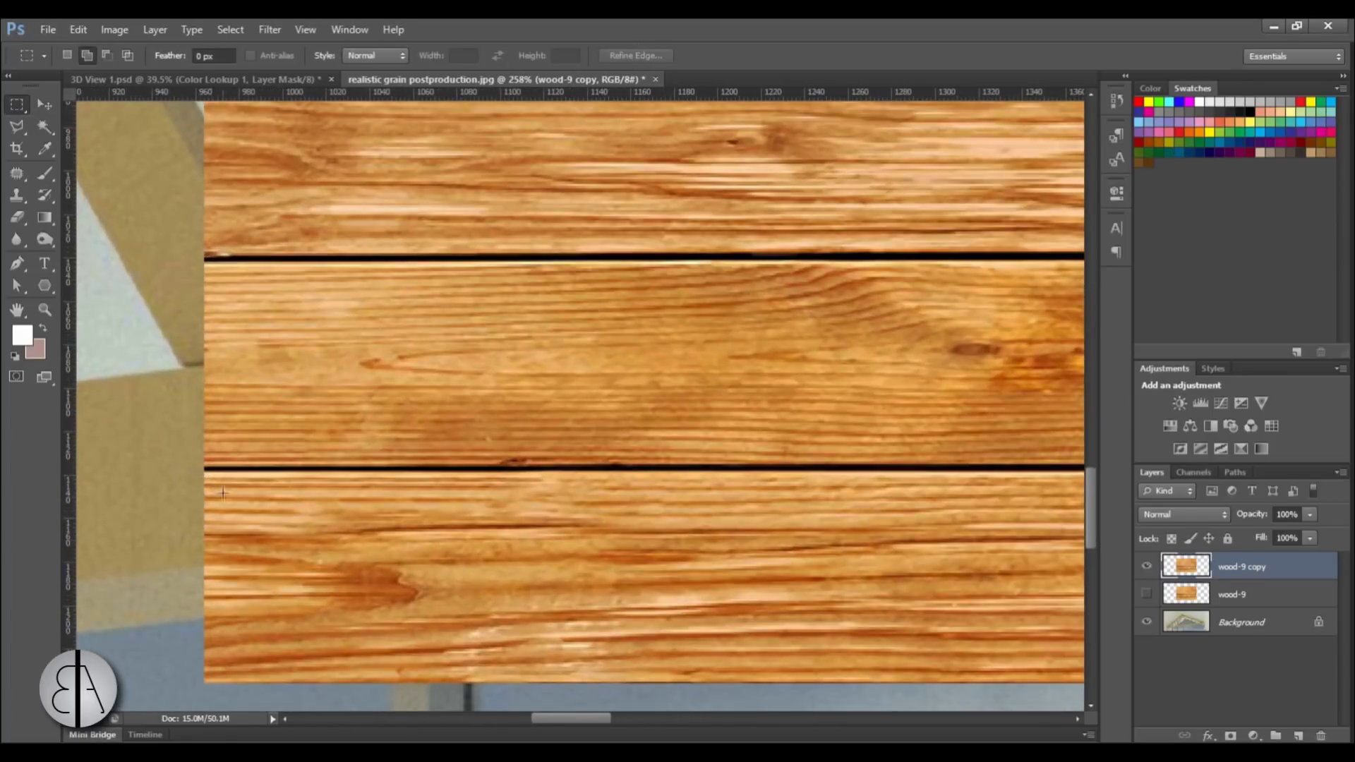
{"action": "left_click_drag", "start_coordinate": [211, 477], "coordinate": [1079, 703]}
{"action": "left_click_drag", "start_coordinate": [1038, 694], "coordinate": [1037, 686]}
{"action": "scroll", "coordinate": [898, 502], "scroll_direction": "down", "scroll_amount": 5}
{"action": "scroll", "coordinate": [897, 502], "scroll_direction": "up", "scroll_amount": 6}
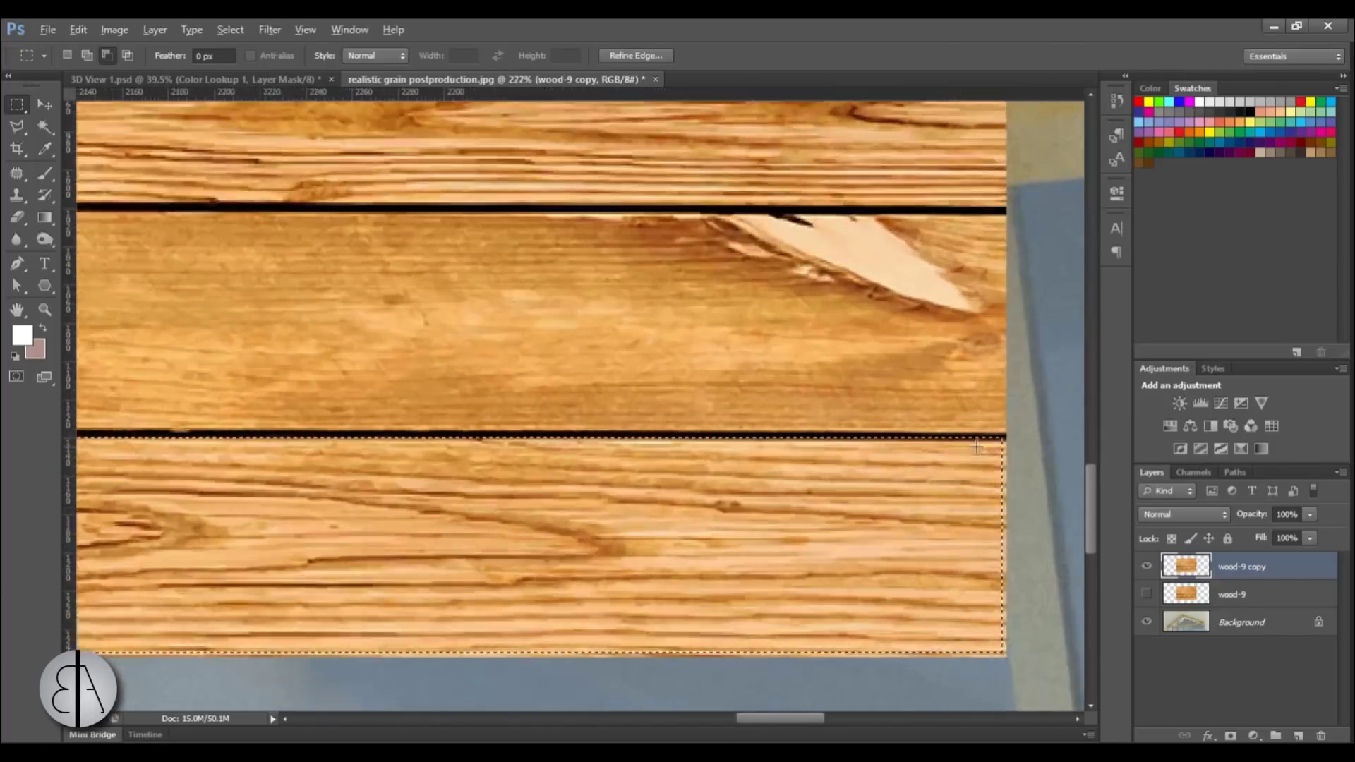
Subtract a thin strip about 8 px high along the selection's upper edge to exclude the dark joint between planks
{"action": "scroll", "coordinate": [1013, 450], "scroll_direction": "down", "scroll_amount": 5}
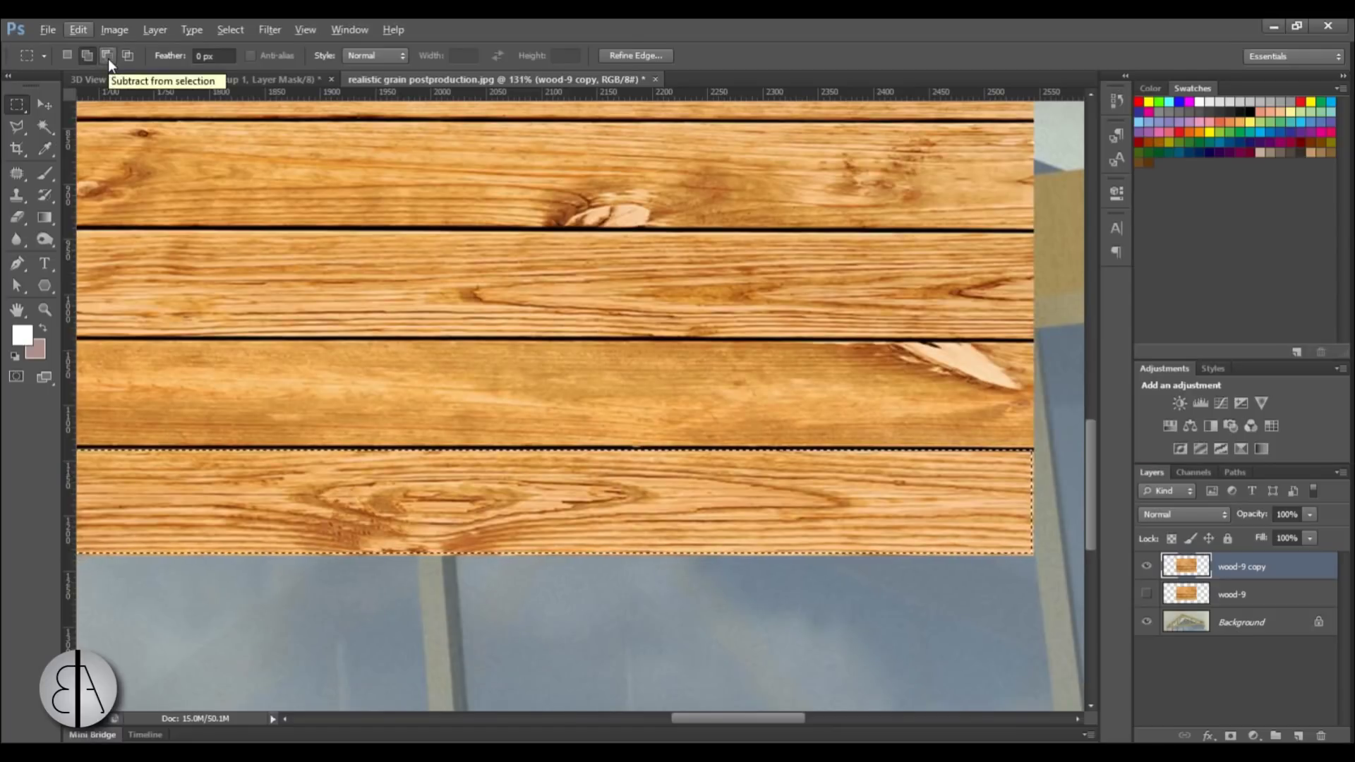
{"action": "key", "text": "alt"}
{"action": "left_click_drag", "start_coordinate": [1042, 445], "coordinate": [238, 457]}
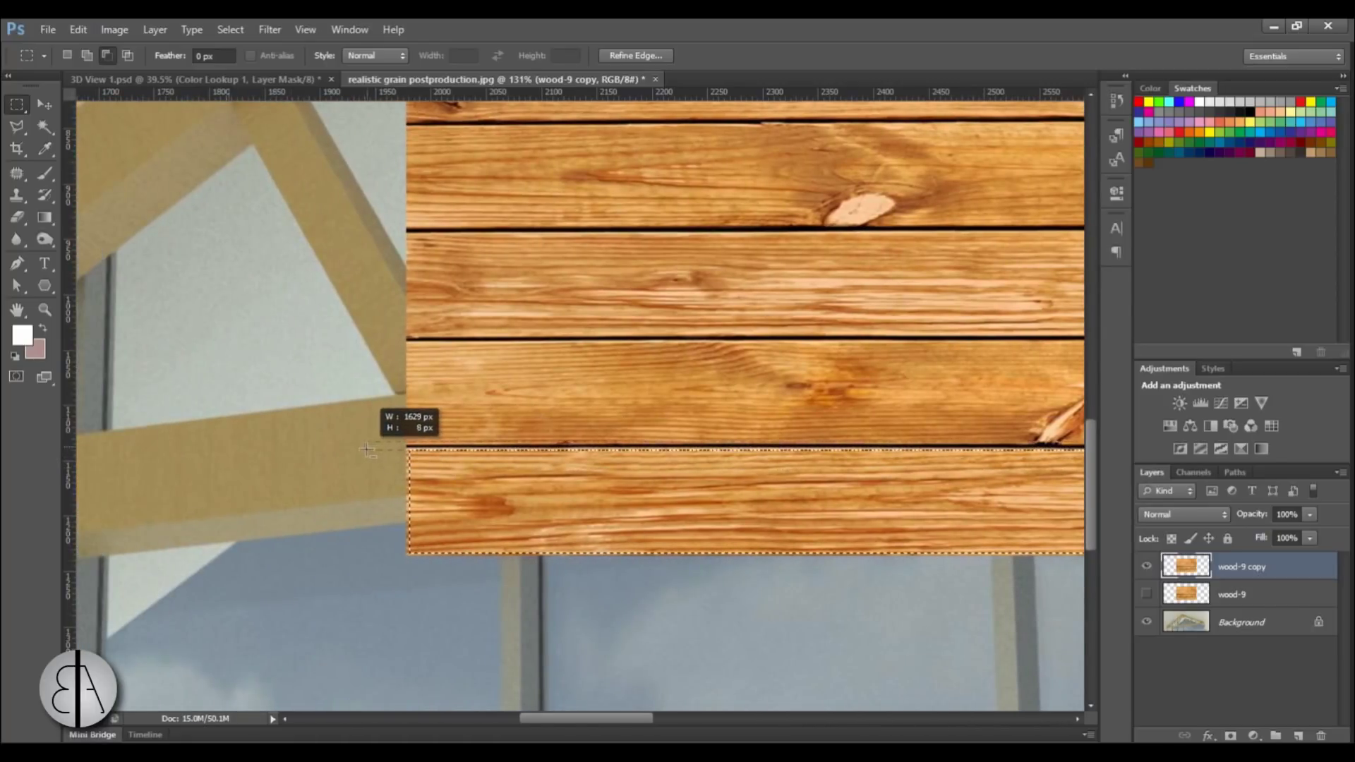
{"action": "left_click_drag", "start_coordinate": [360, 453], "coordinate": [359, 452]}
{"action": "scroll", "coordinate": [212, 451], "scroll_direction": "down", "scroll_amount": 3}
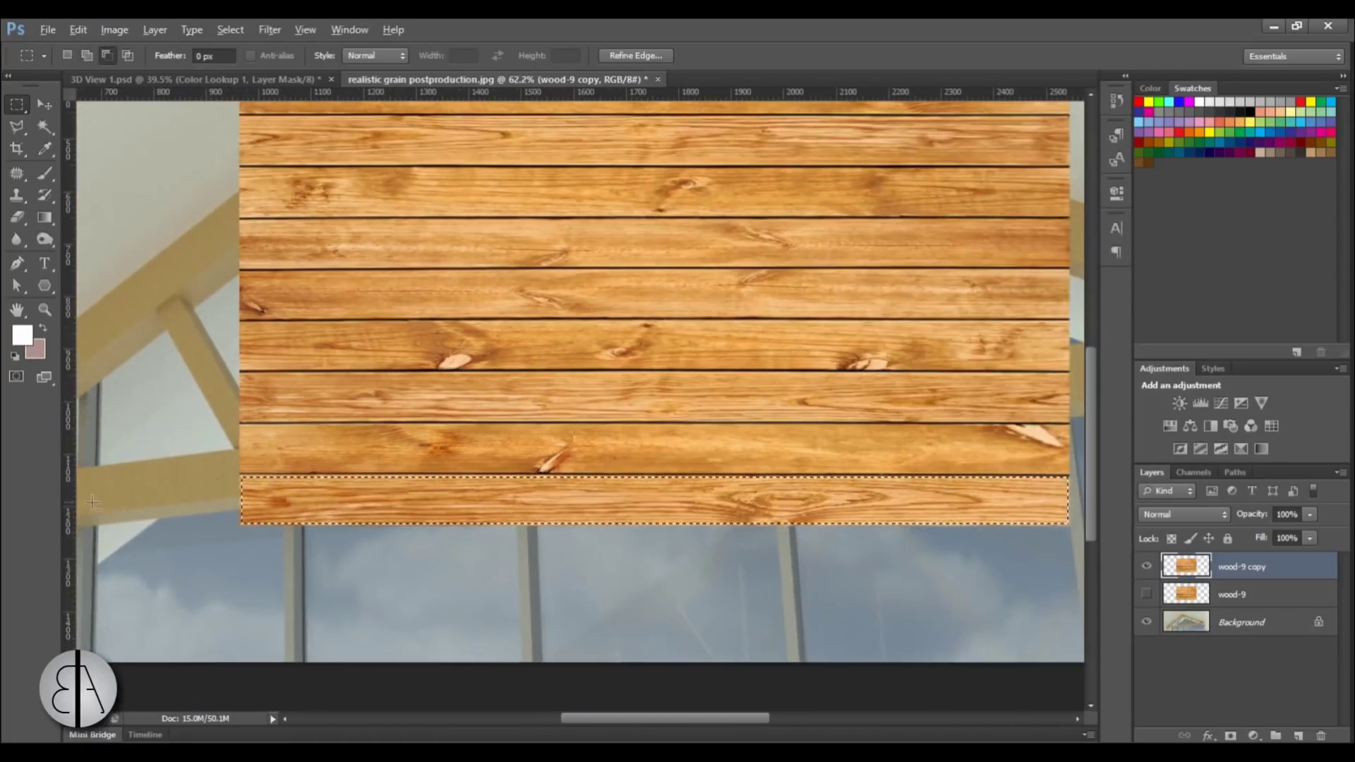
Check the selection edges around the lowest plank, and invert the selection to cover everything except that plank
{"action": "scroll", "coordinate": [74, 435], "scroll_direction": "up", "scroll_amount": 5}
{"action": "scroll", "coordinate": [73, 435], "scroll_direction": "down", "scroll_amount": 3}
{"action": "scroll", "coordinate": [494, 451], "scroll_direction": "up", "scroll_amount": 3}
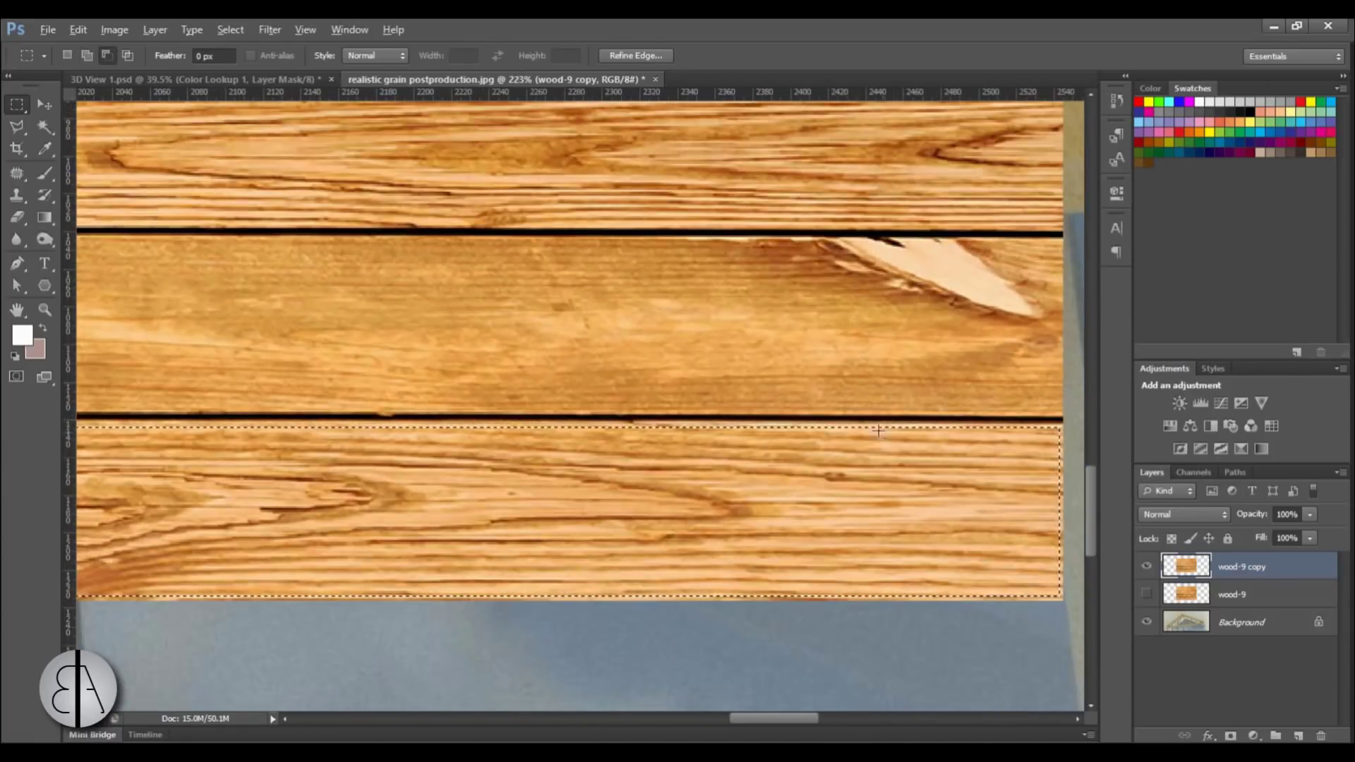
{"action": "scroll", "coordinate": [879, 503], "scroll_direction": "down", "scroll_amount": 6}
{"action": "scroll", "coordinate": [613, 465], "scroll_direction": "down", "scroll_amount": 3}
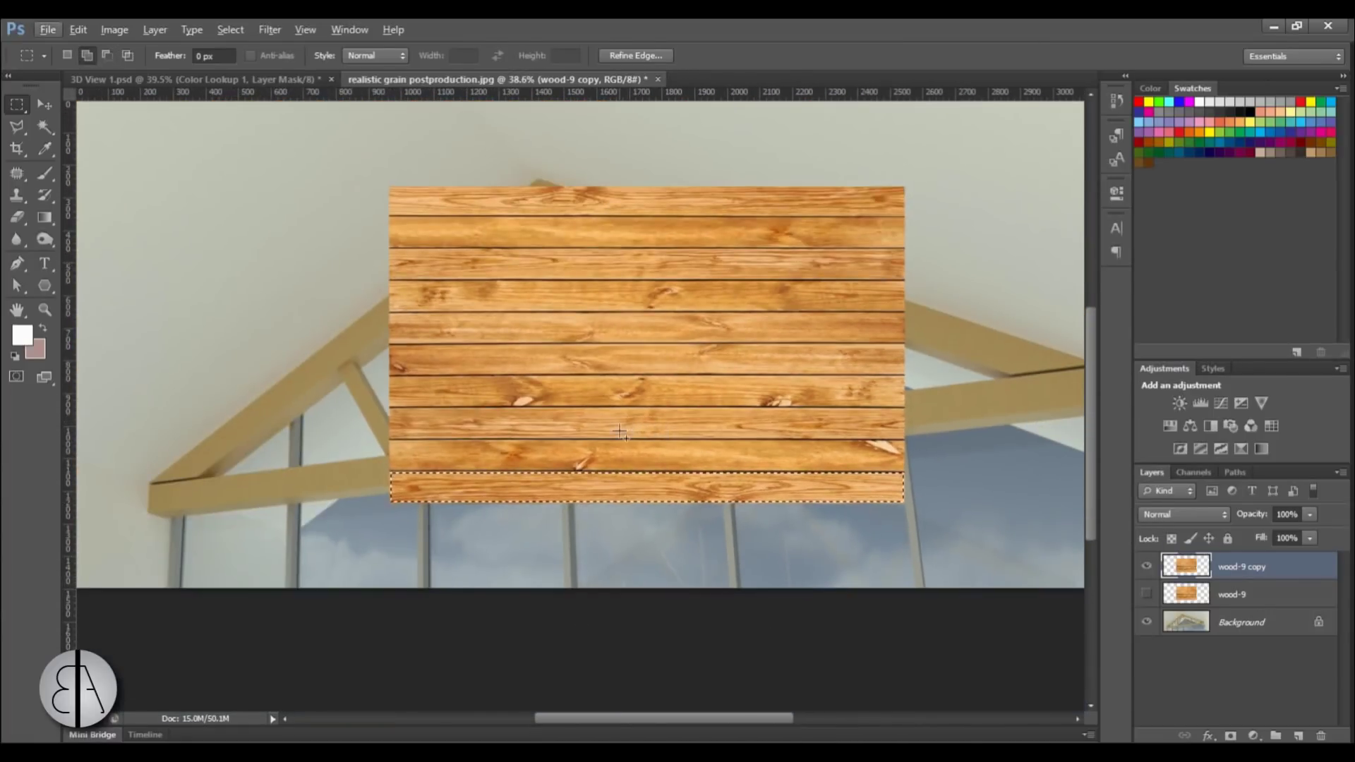
{"action": "scroll", "coordinate": [570, 448], "scroll_direction": "up", "scroll_amount": 2}
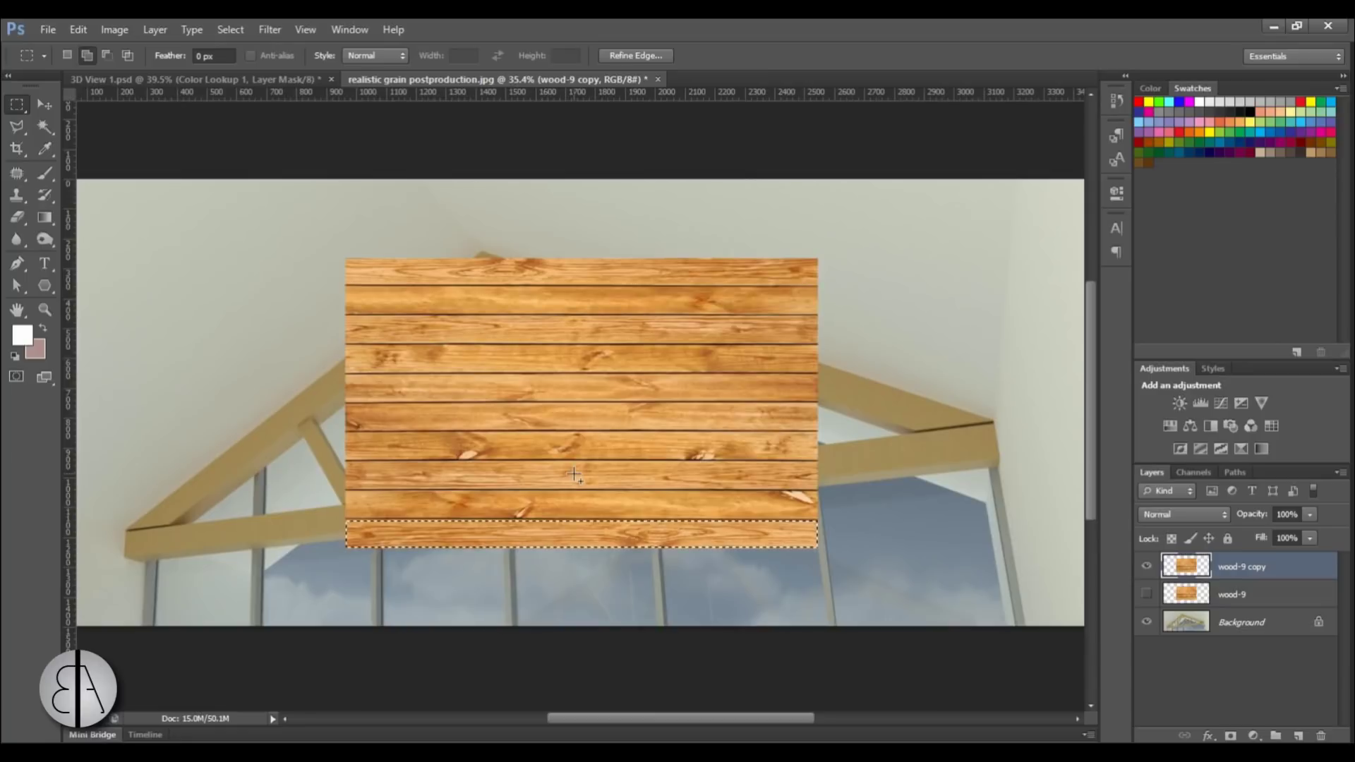
{"action": "right_click", "coordinate": [574, 472]}
{"action": "left_click", "coordinate": [635, 190]}
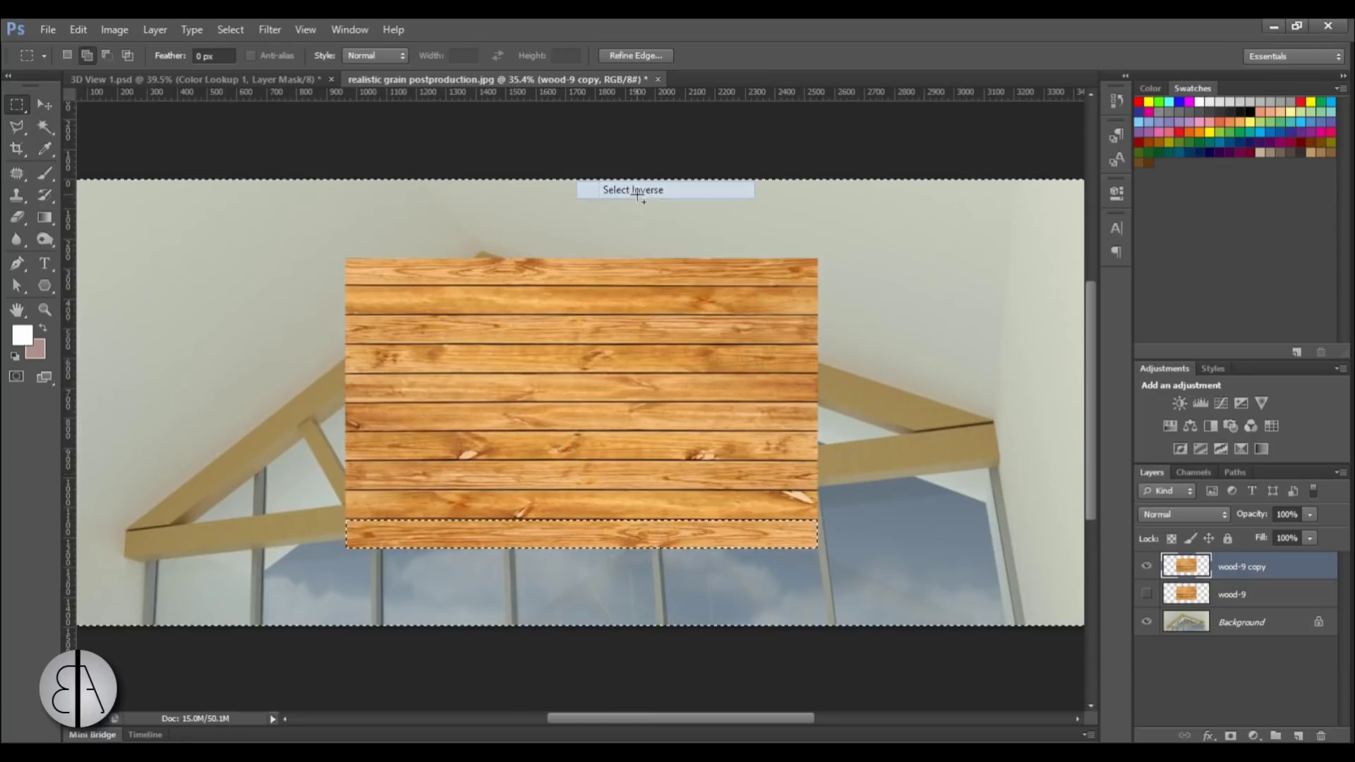
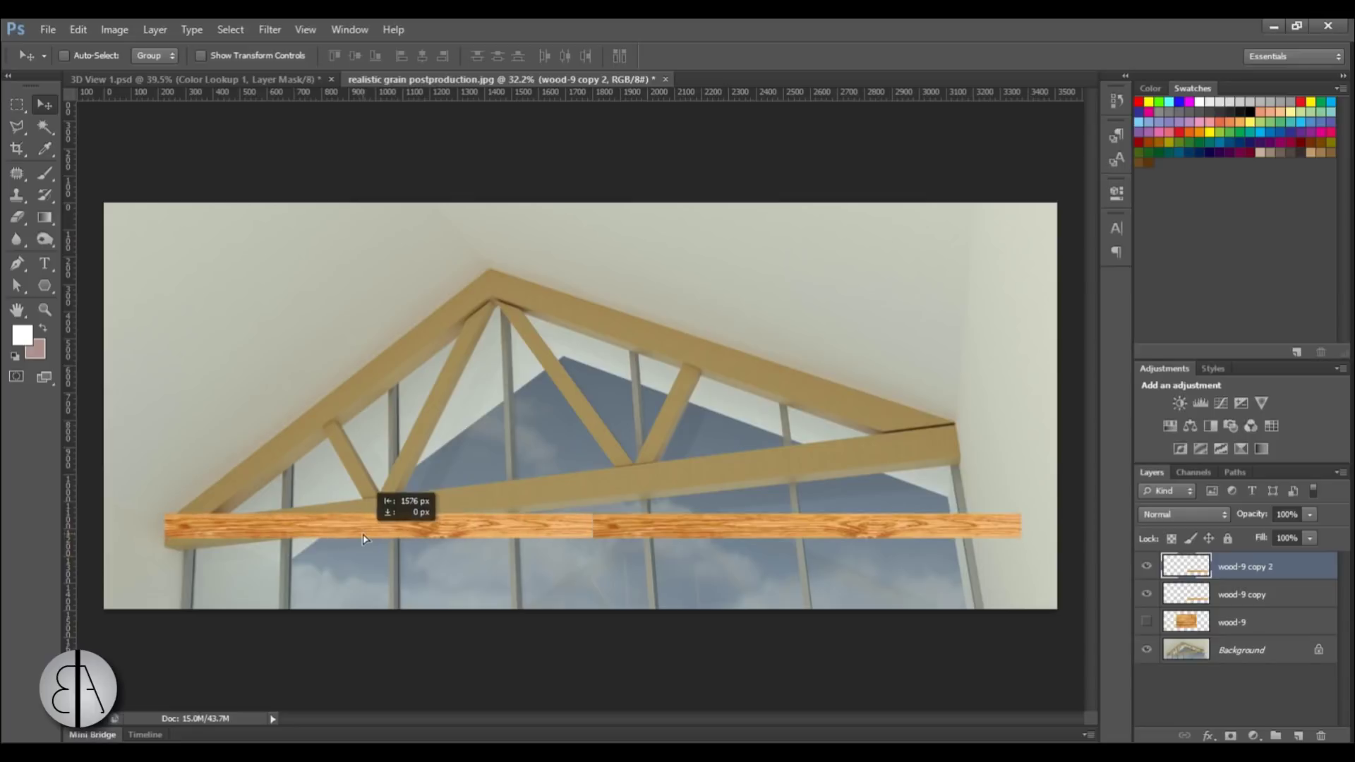
Flip the wood-9 copy 2 plank strip horizontally so its grain mirrors the adjoining strip
{"action": "scroll", "coordinate": [579, 543], "scroll_direction": "up", "scroll_amount": 3}
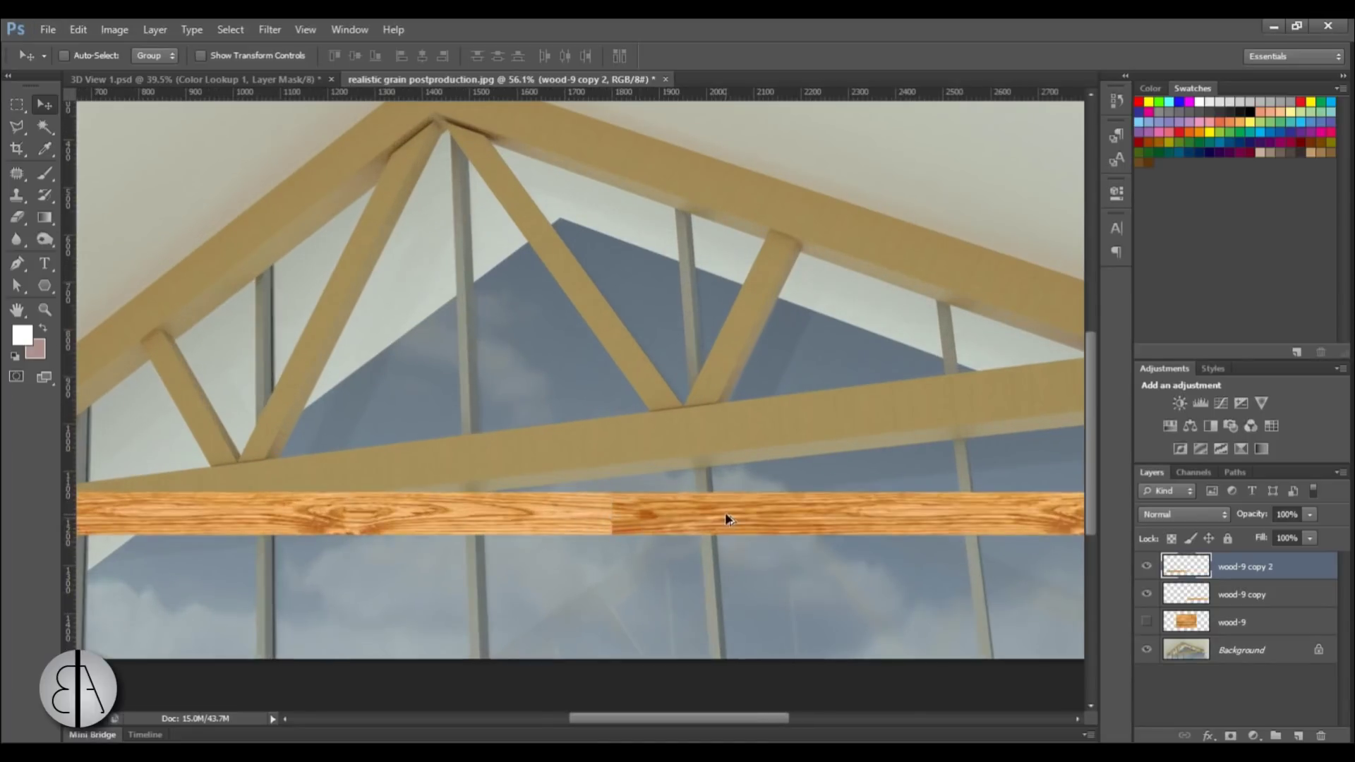
{"action": "scroll", "coordinate": [725, 515], "scroll_direction": "down", "scroll_amount": 3}
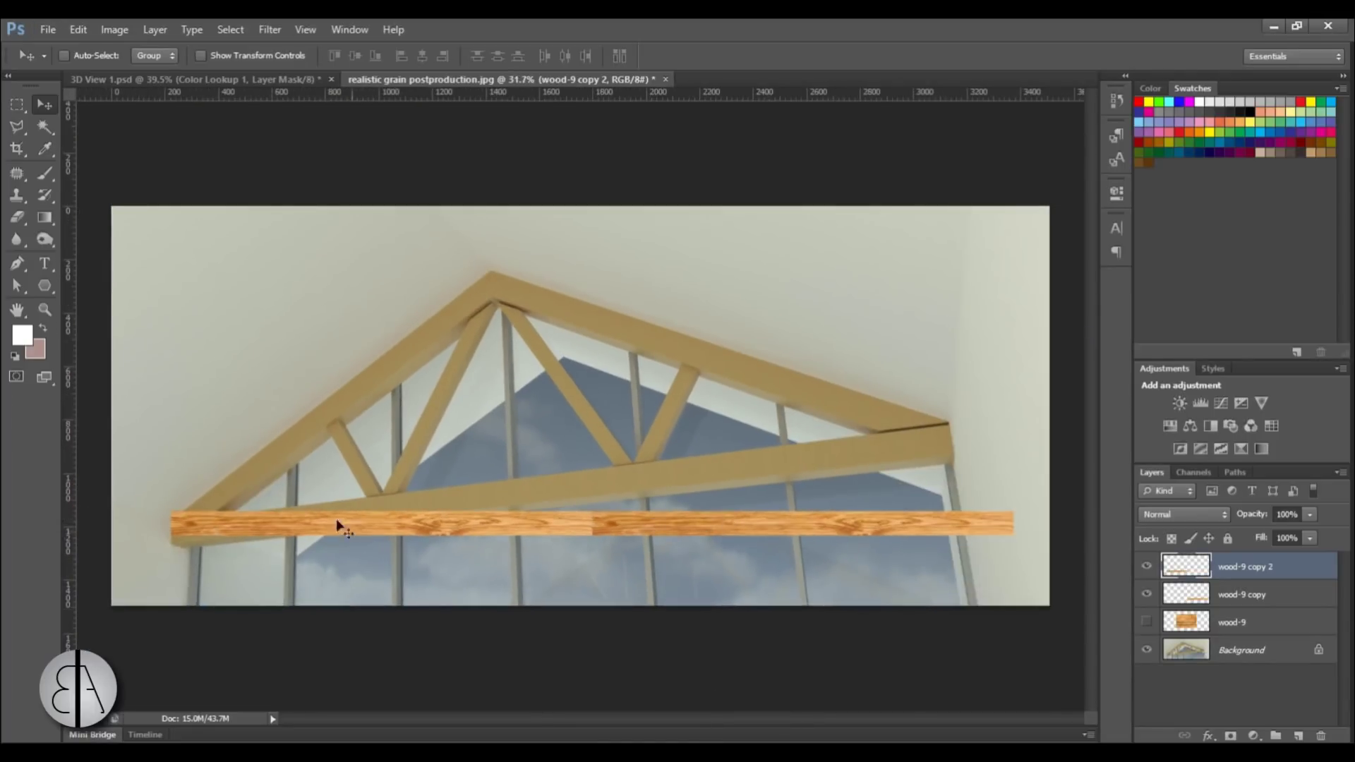
{"action": "left_click", "coordinate": [78, 29]}
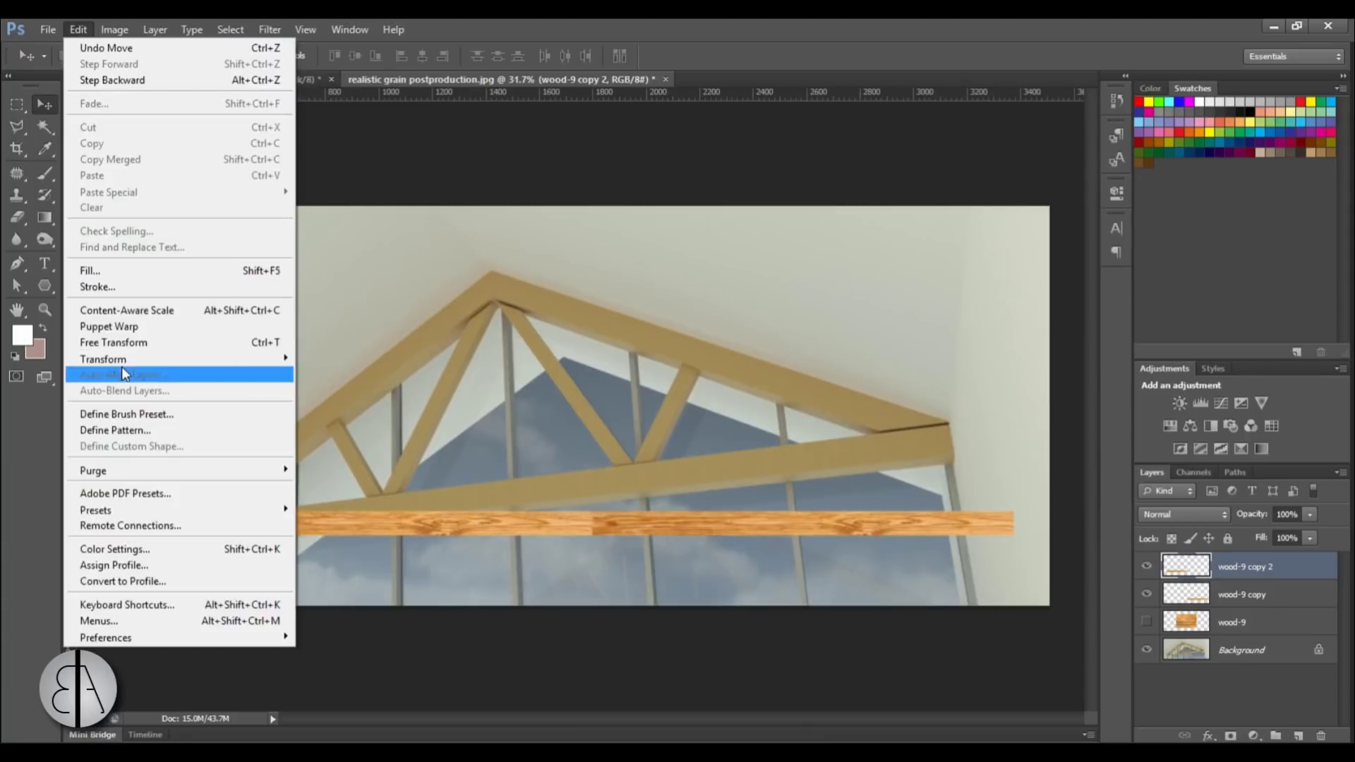
{"action": "mouse_move", "coordinate": [126, 356]}
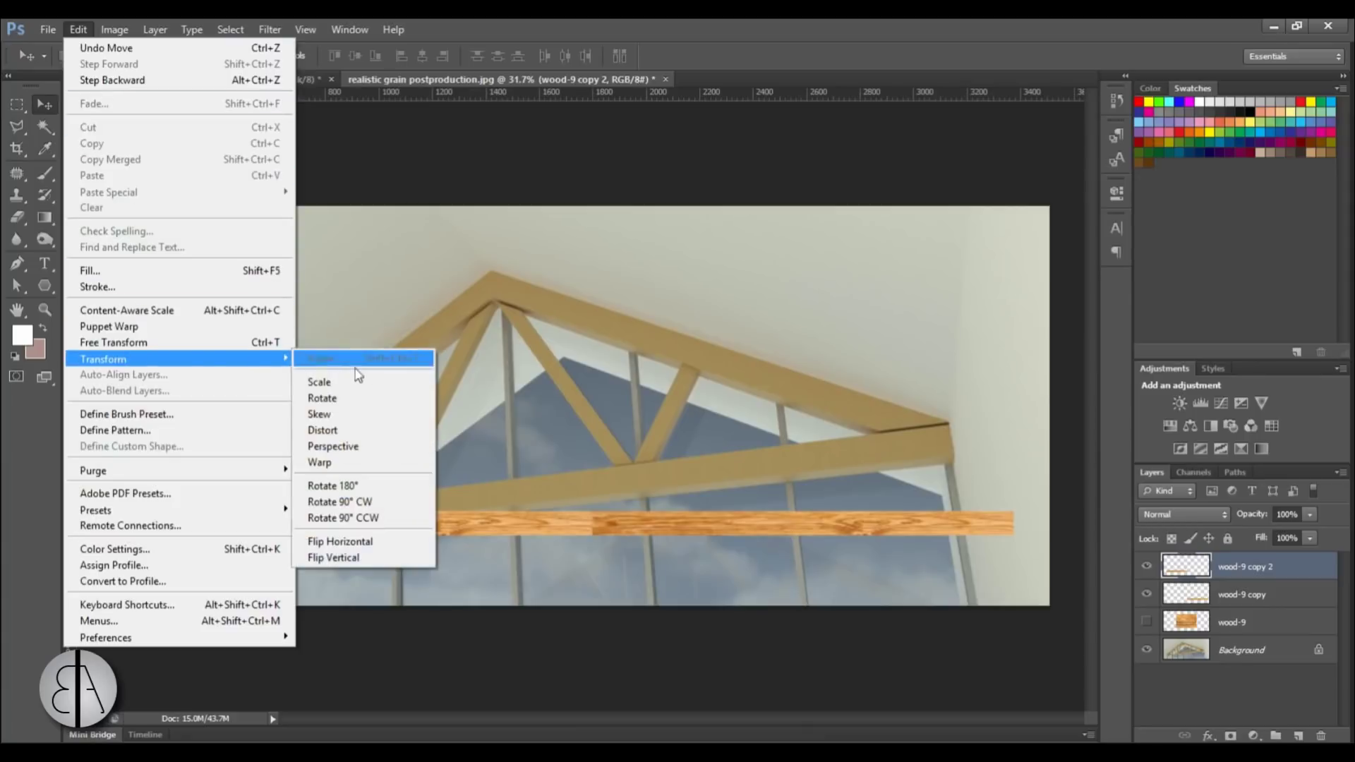
{"action": "left_click", "coordinate": [366, 543]}
{"action": "scroll", "coordinate": [562, 535], "scroll_direction": "up", "scroll_amount": 5}
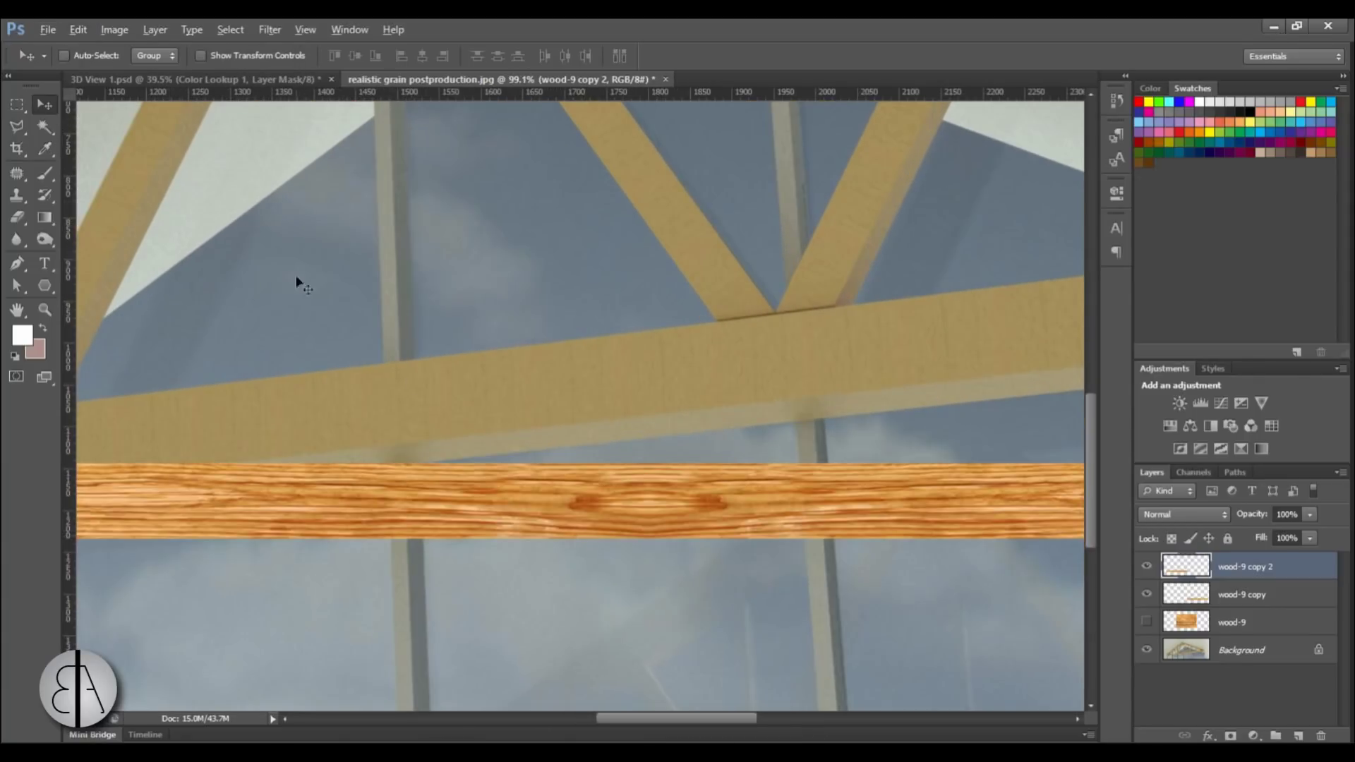
Move the flipped wood-9 copy 2 strip sideways so its end overlaps the neighbouring strip
{"action": "left_click_drag", "start_coordinate": [417, 492], "coordinate": [544, 496]}
{"action": "scroll", "coordinate": [543, 445], "scroll_direction": "down", "scroll_amount": 1}
{"action": "scroll", "coordinate": [790, 494], "scroll_direction": "up", "scroll_amount": 2}
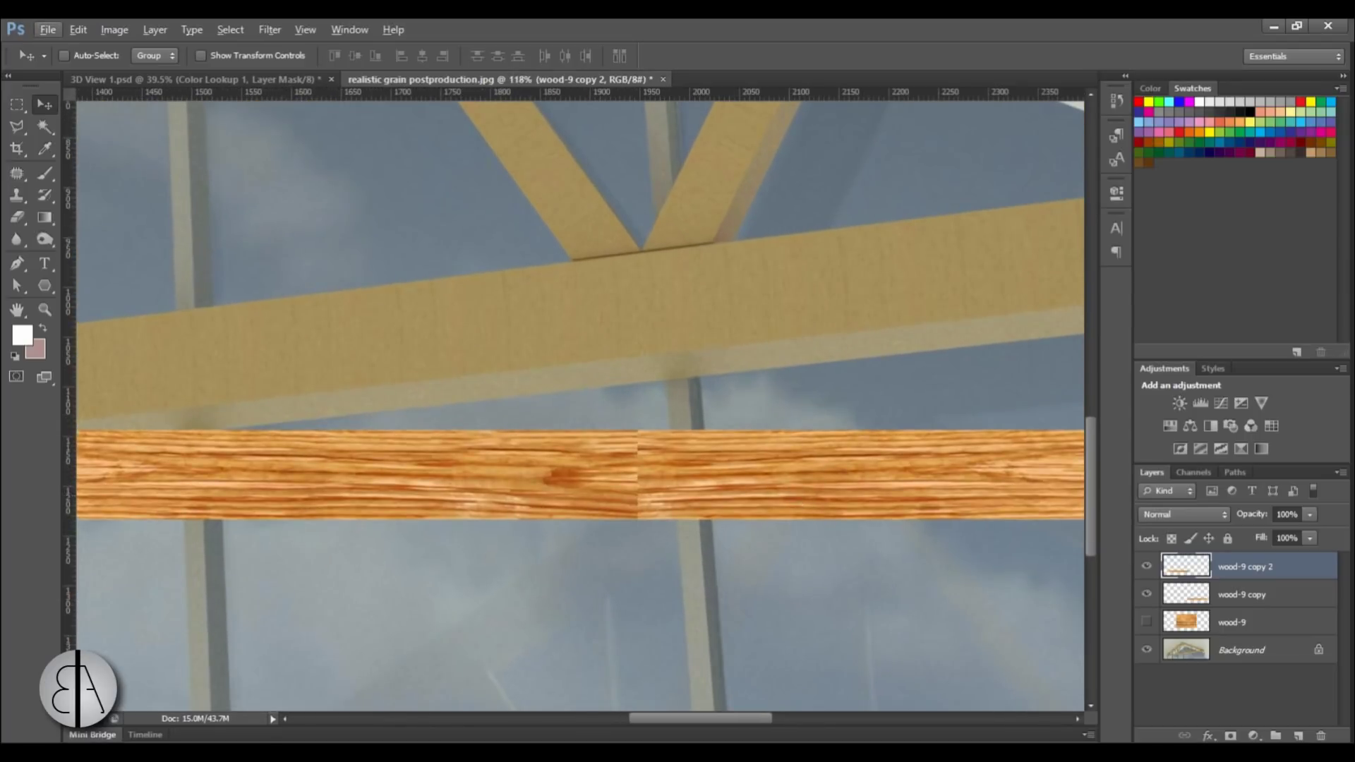
Blend the seam between the two strips by erasing the overlapping end with a 370 px eraser at 0% hardness
{"action": "left_click", "coordinate": [17, 218]}
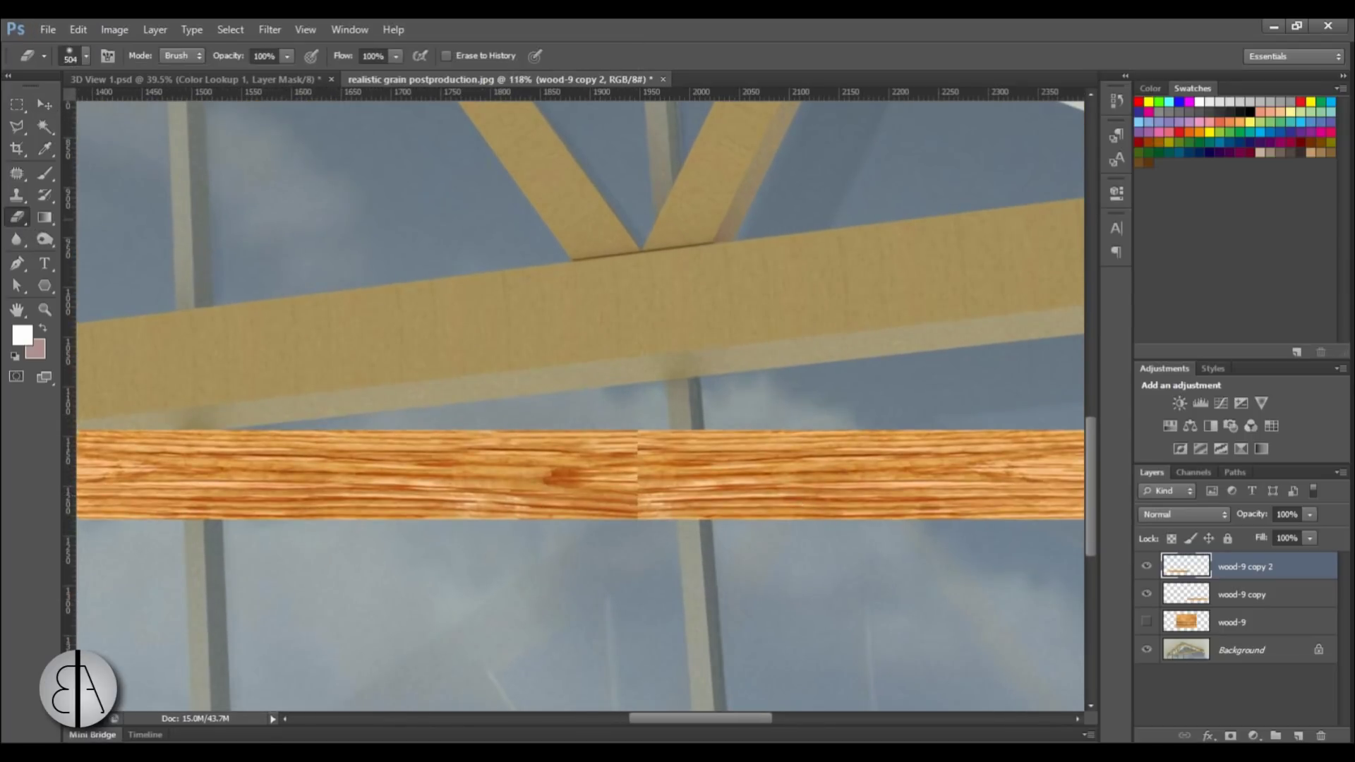
{"action": "left_click", "coordinate": [87, 56]}
{"action": "left_click_drag", "start_coordinate": [173, 107], "coordinate": [163, 109]}
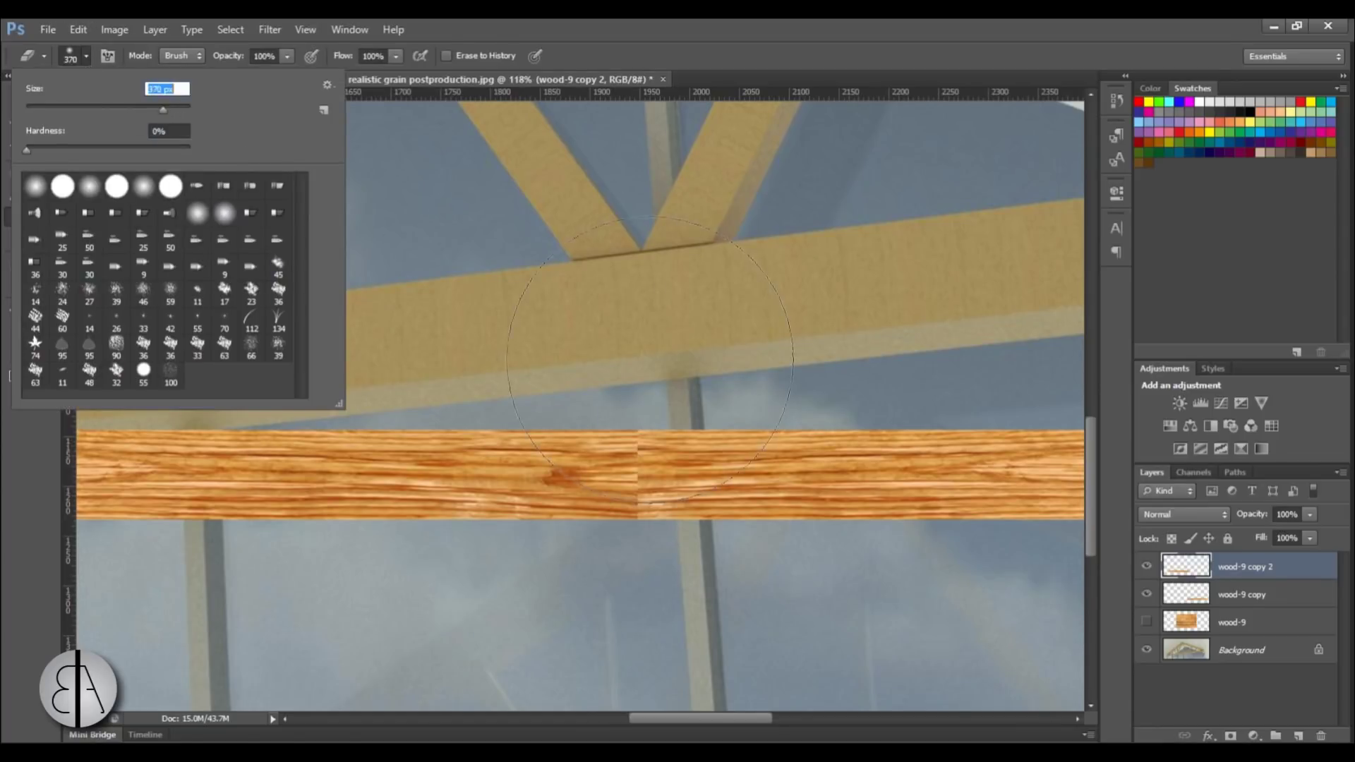
{"action": "left_click", "coordinate": [749, 471]}
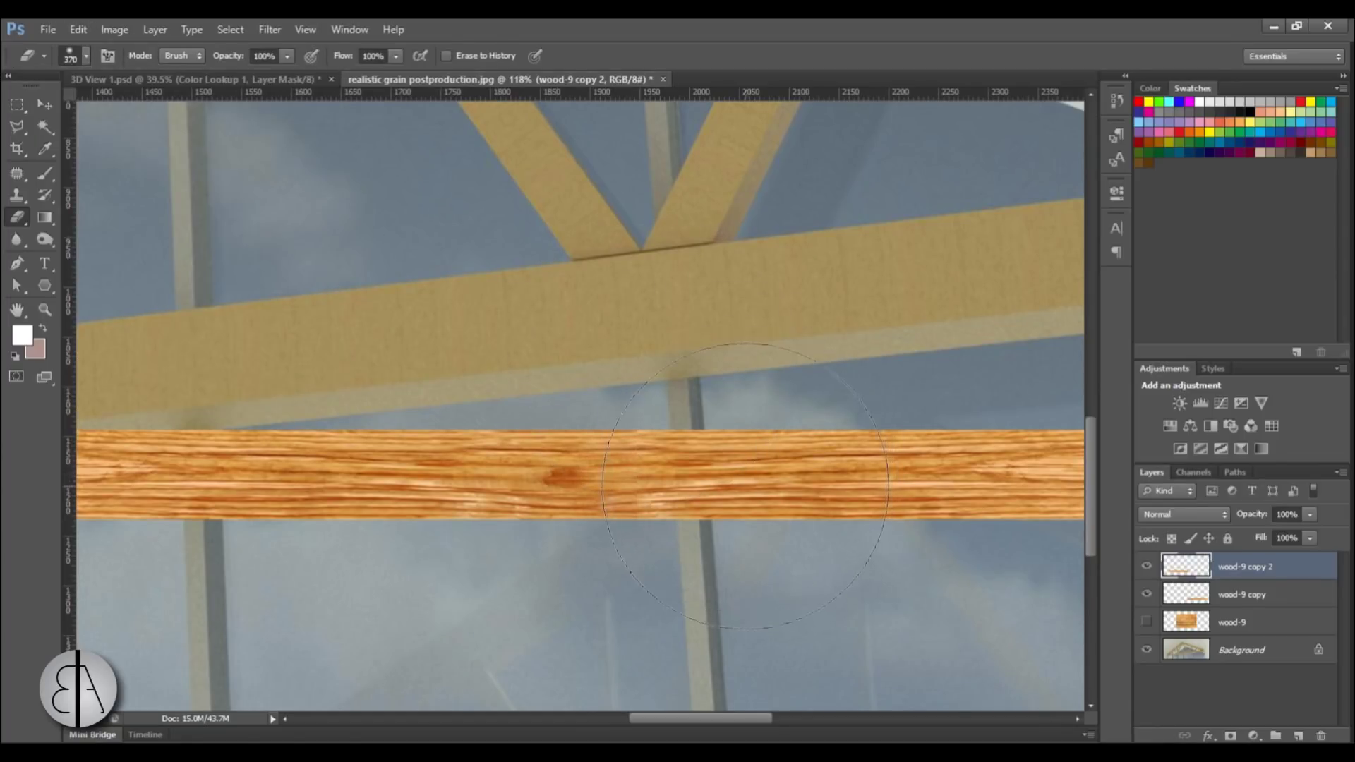
Merge the wood-9 copy and wood-9 copy 2 layers into a single long plank layer
{"action": "scroll", "coordinate": [784, 325], "scroll_direction": "down", "scroll_amount": 5}
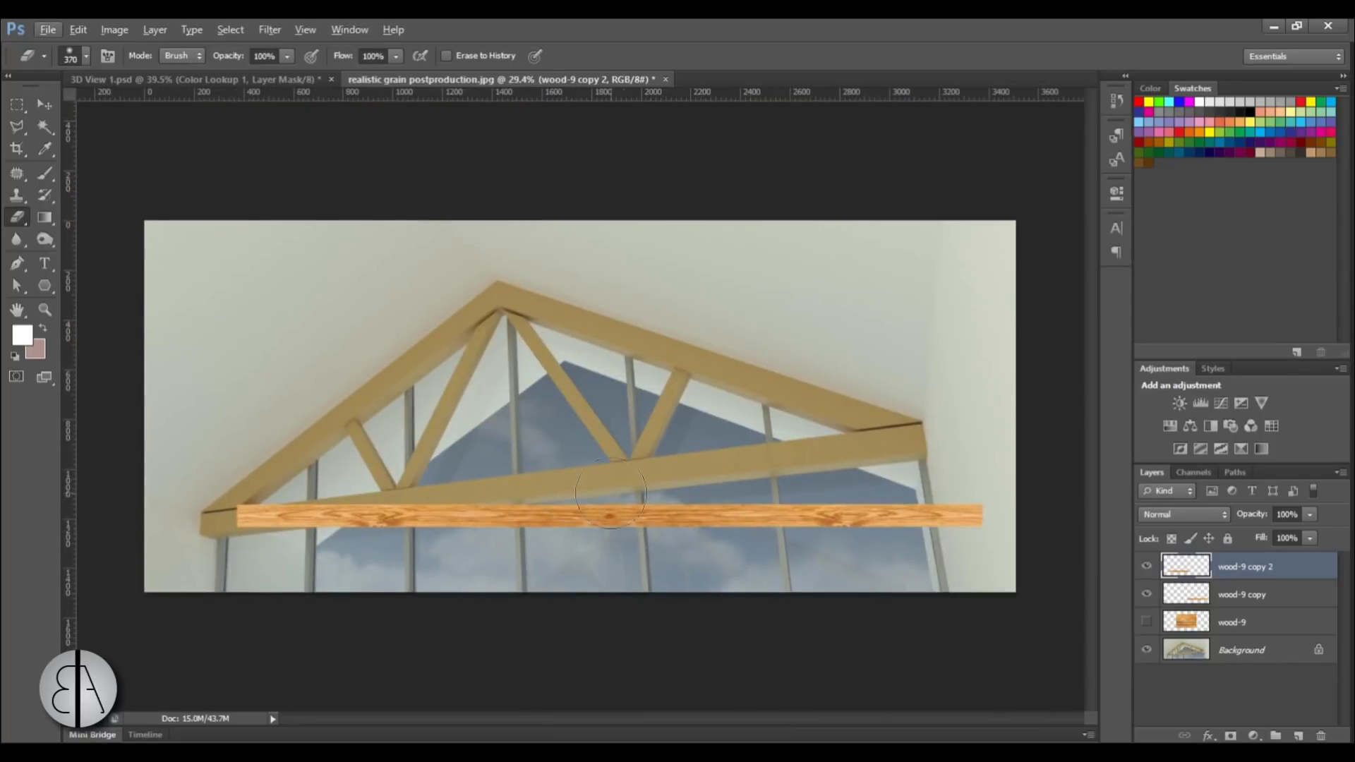
{"action": "left_click", "coordinate": [1255, 596], "text": "shift"}
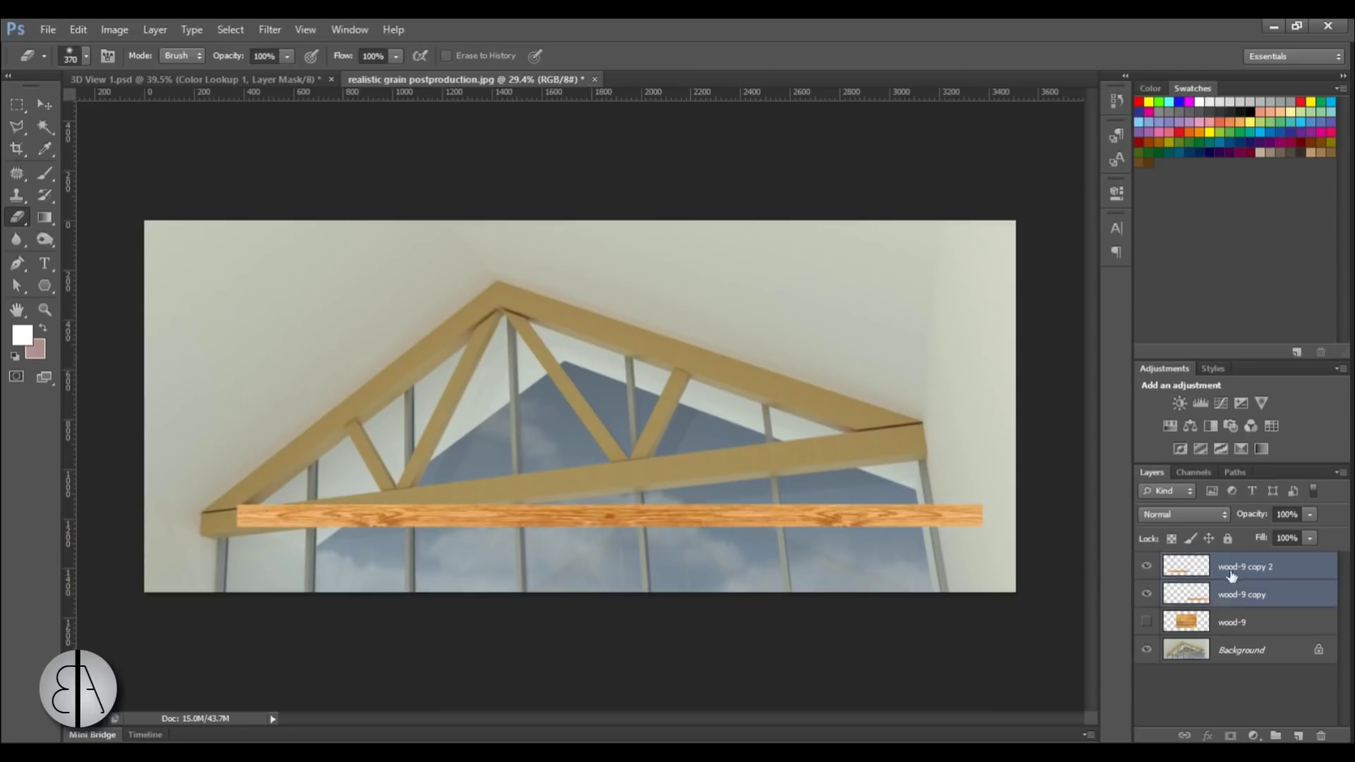
{"action": "right_click", "coordinate": [1249, 572]}
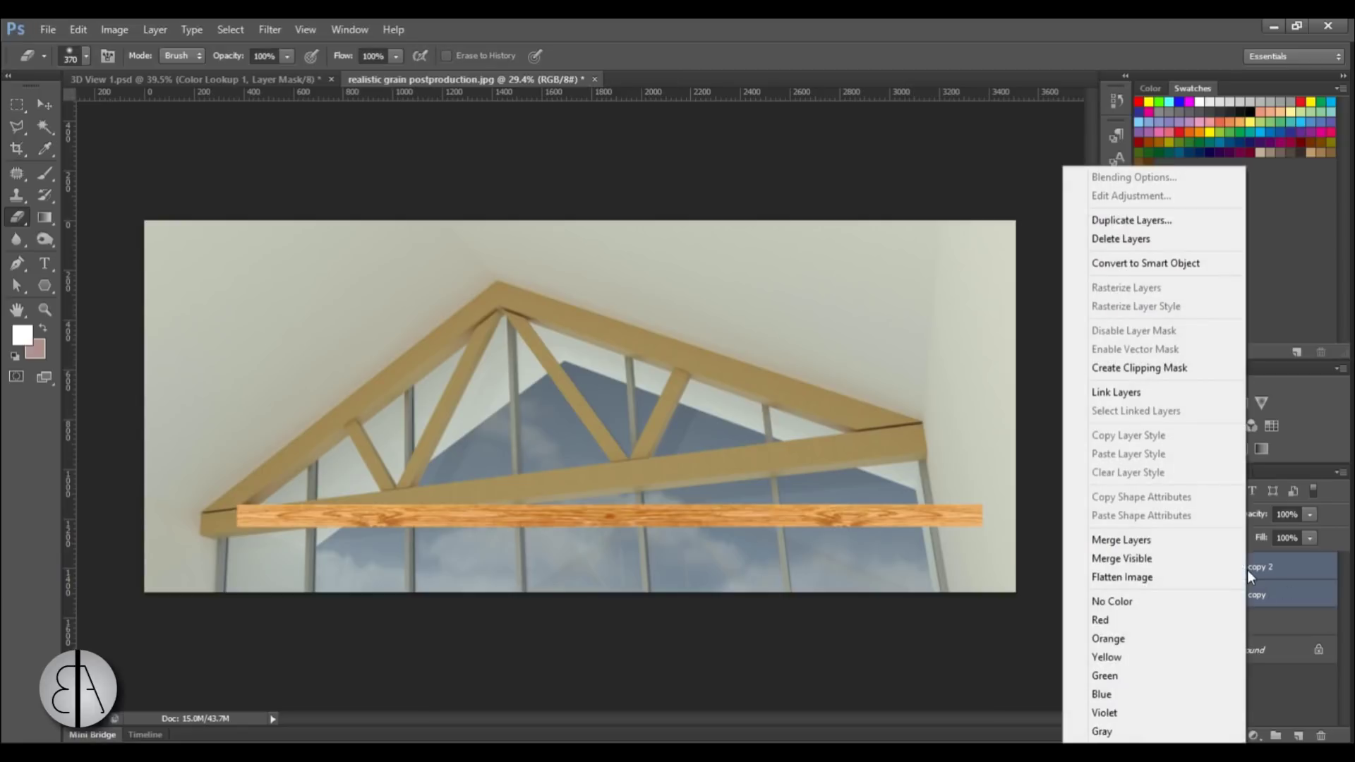
{"action": "left_click", "coordinate": [1173, 542]}
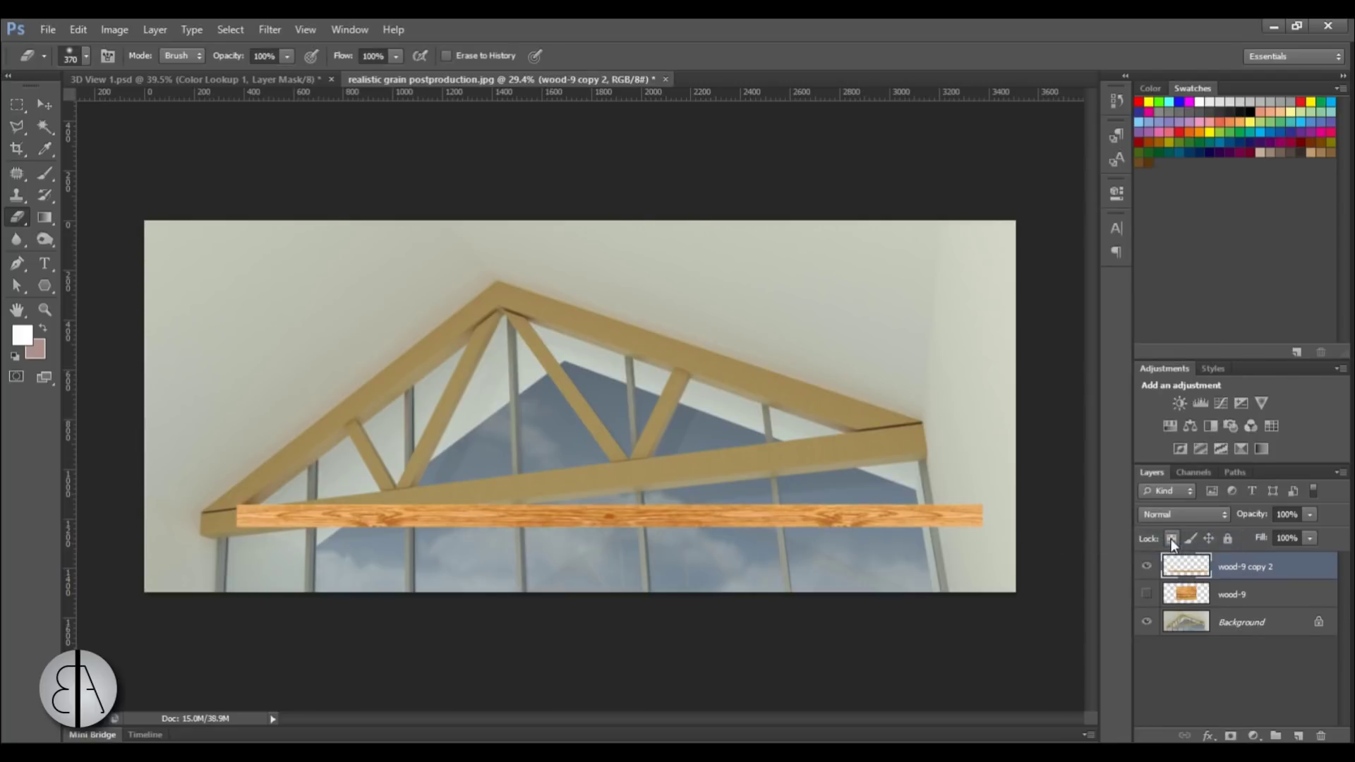
Free-transform the merged plank, moving it onto the truss's lower beam and rotating it to -6.53 degrees
{"action": "left_click", "coordinate": [44, 107]}
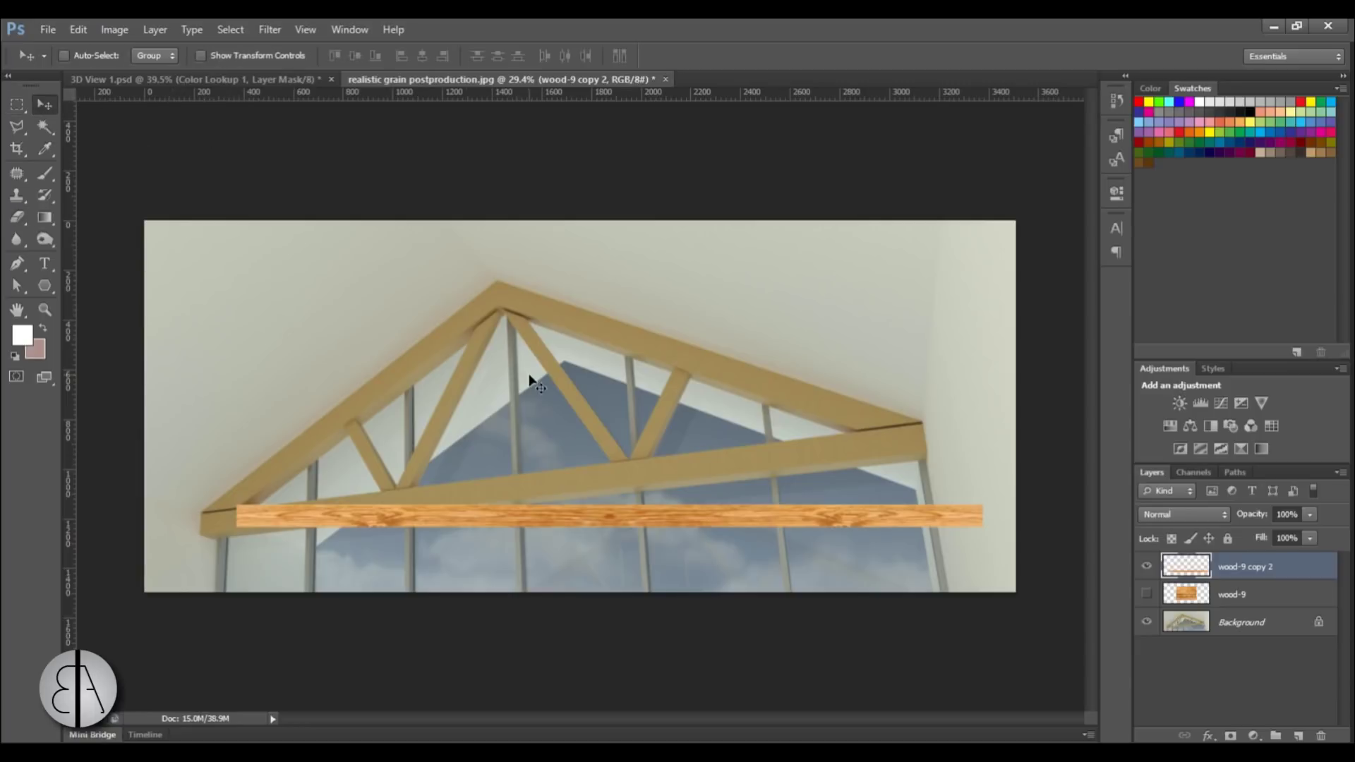
{"action": "key", "text": "ctrl+t"}
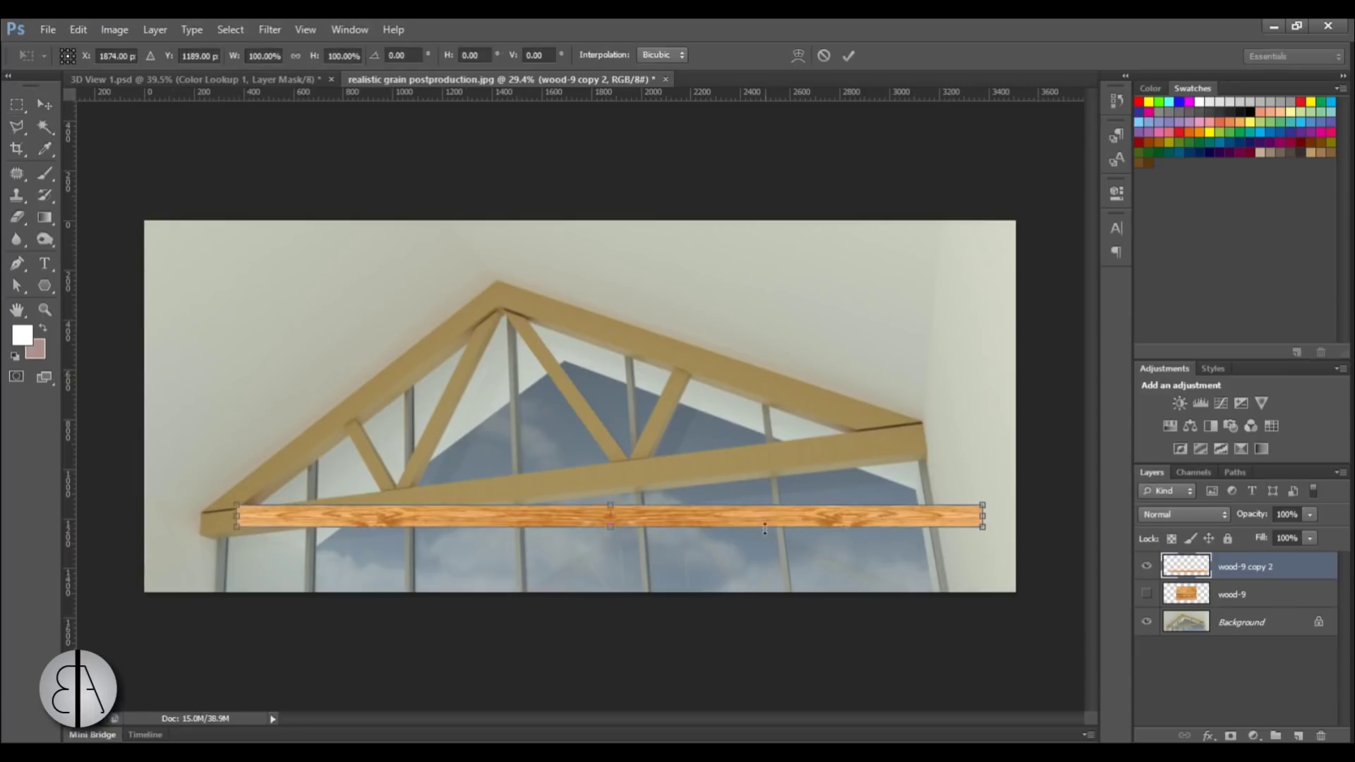
{"action": "left_click_drag", "start_coordinate": [717, 520], "coordinate": [687, 497]}
{"action": "left_click_drag", "start_coordinate": [973, 493], "coordinate": [957, 463]}
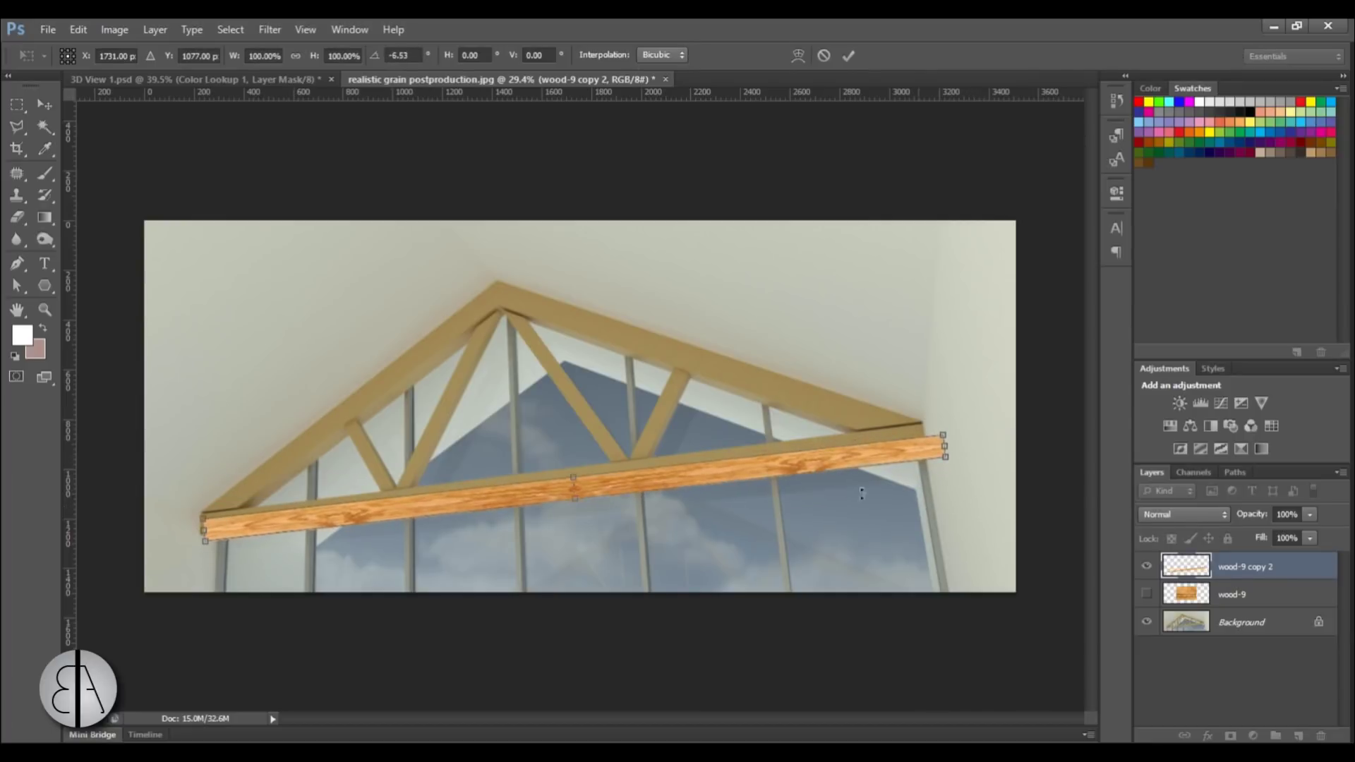
Align the plank with the lower beam's far left end, and adjust its rotation to -7.12 degrees
{"action": "scroll", "coordinate": [302, 529], "scroll_direction": "up", "scroll_amount": 5}
{"action": "left_click_drag", "start_coordinate": [448, 517], "coordinate": [414, 503]}
{"action": "scroll", "coordinate": [752, 498], "scroll_direction": "down", "scroll_amount": 5}
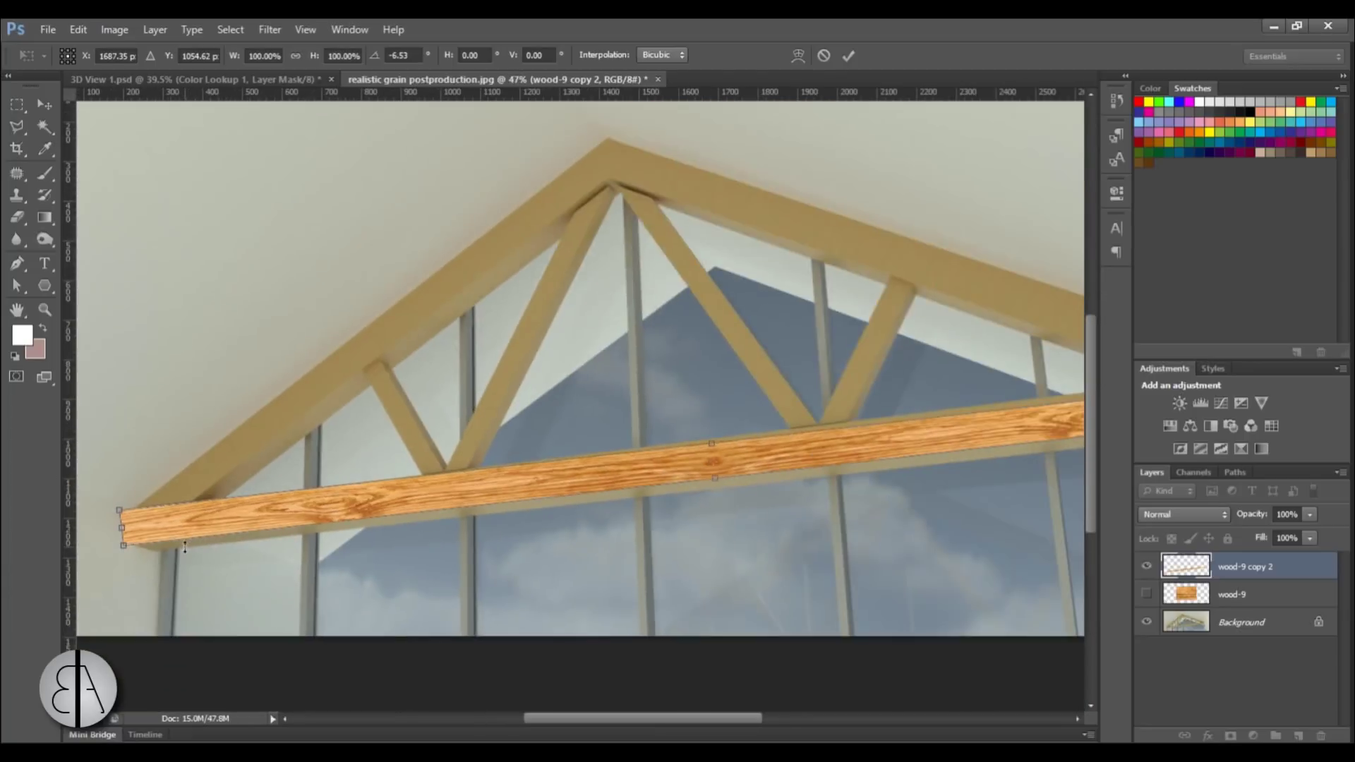
{"action": "scroll", "coordinate": [924, 427], "scroll_direction": "up", "scroll_amount": 4}
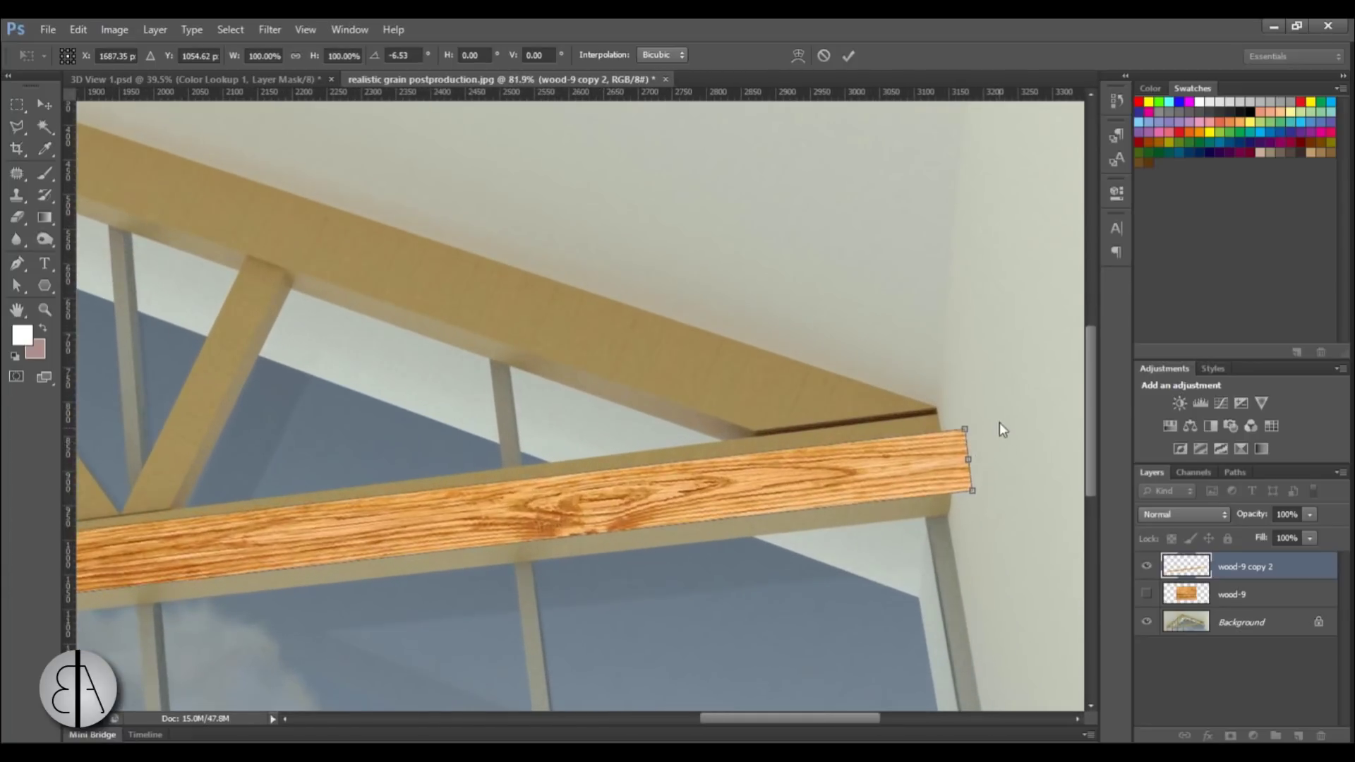
{"action": "left_click_drag", "start_coordinate": [996, 414], "coordinate": [1000, 404]}
{"action": "scroll", "coordinate": [918, 431], "scroll_direction": "down", "scroll_amount": 4}
{"action": "scroll", "coordinate": [871, 472], "scroll_direction": "up", "scroll_amount": 2}
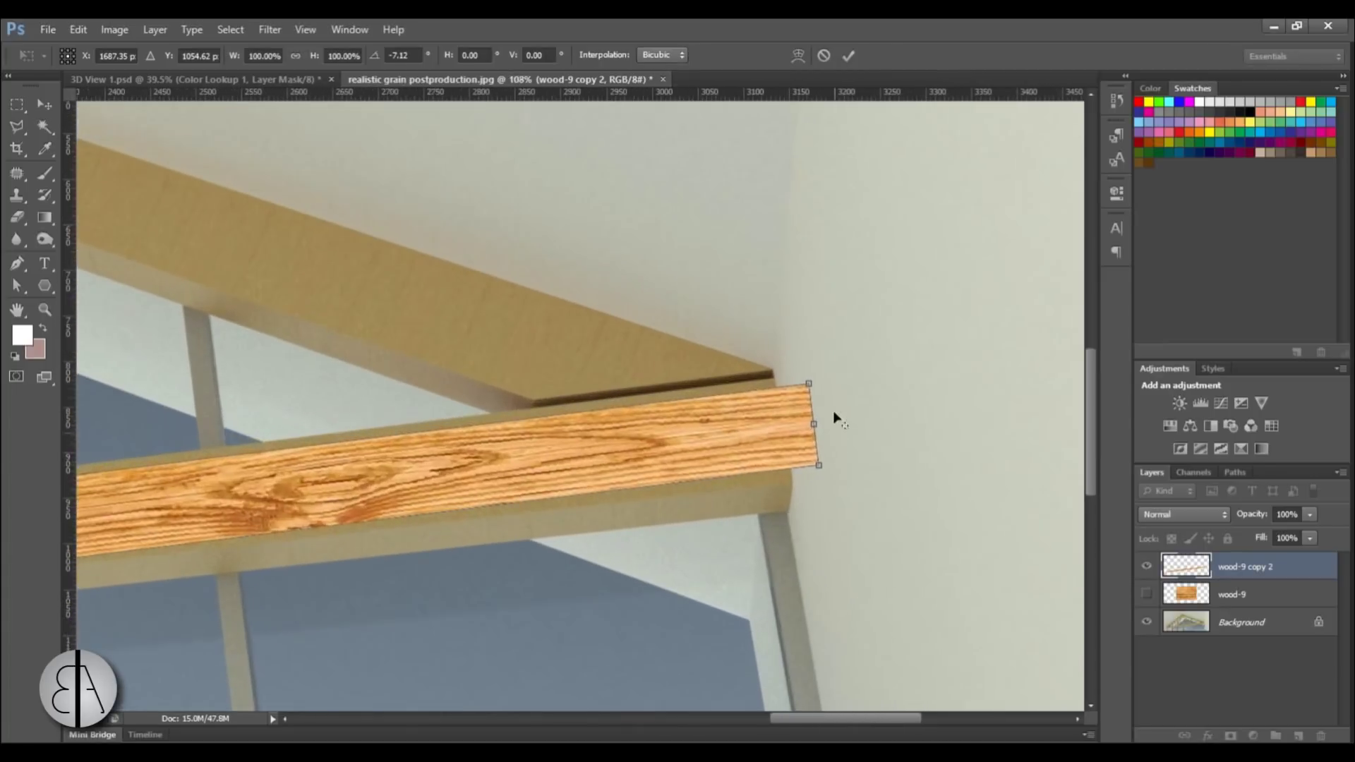
{"action": "scroll", "coordinate": [848, 446], "scroll_direction": "down", "scroll_amount": 3}
{"action": "scroll", "coordinate": [911, 459], "scroll_direction": "up", "scroll_amount": 3}
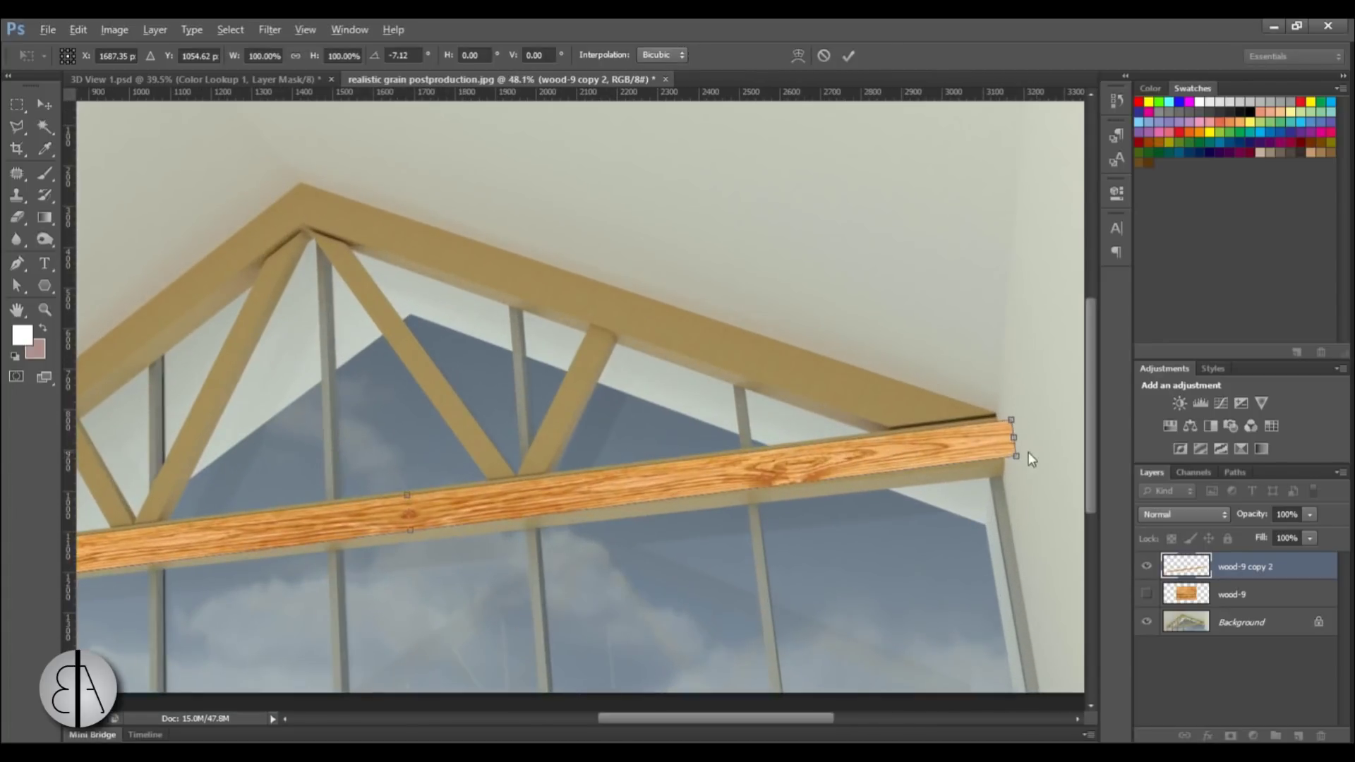
Scale the plank to 159.41% and reposition it so it covers the lower beam's front face up to the far right end
{"action": "left_click_drag", "start_coordinate": [1017, 455], "coordinate": [875, 473]}
{"action": "scroll", "coordinate": [612, 472], "scroll_direction": "down", "scroll_amount": 2}
{"action": "scroll", "coordinate": [513, 473], "scroll_direction": "up", "scroll_amount": 2}
{"action": "left_click_drag", "start_coordinate": [593, 487], "coordinate": [202, 535]}
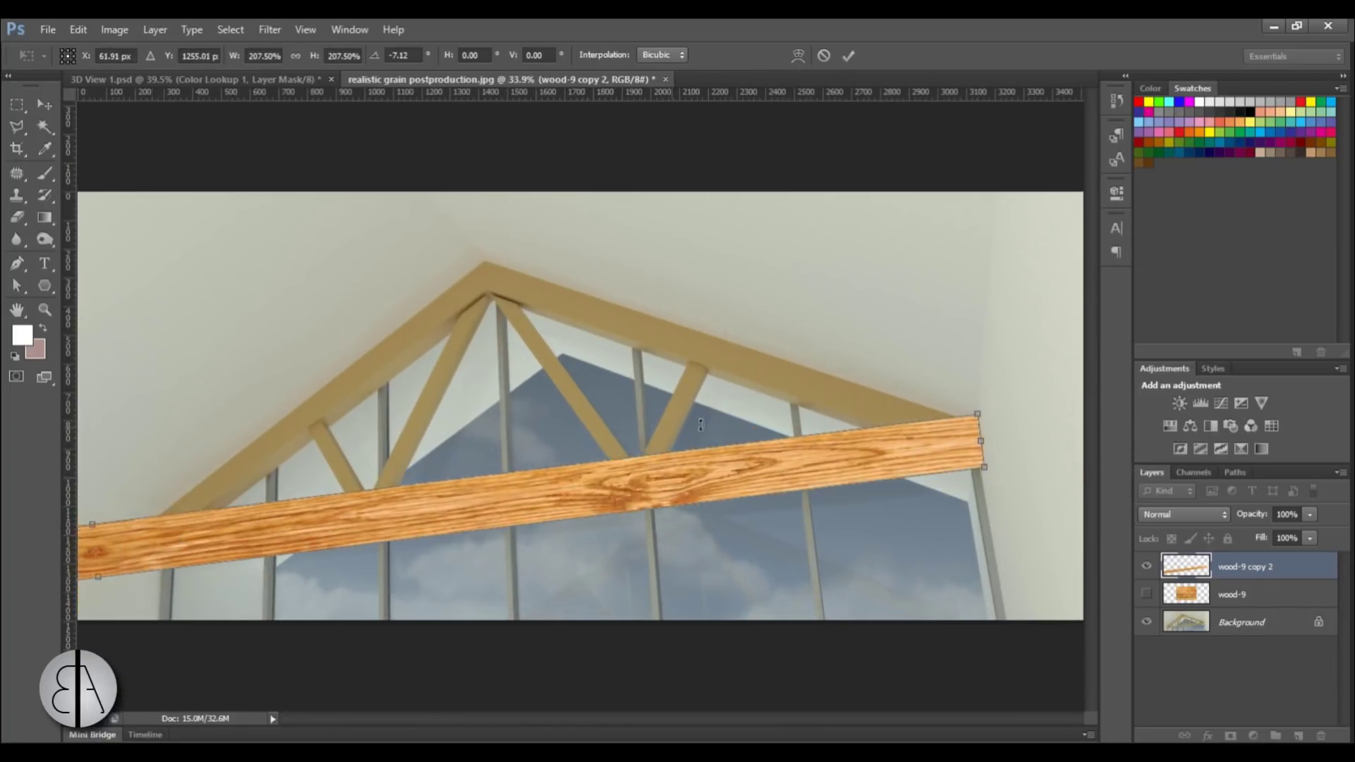
{"action": "left_click_drag", "start_coordinate": [977, 412], "coordinate": [568, 479]}
{"action": "left_click_drag", "start_coordinate": [458, 526], "coordinate": [868, 467]}
{"action": "scroll", "coordinate": [1051, 386], "scroll_direction": "down", "scroll_amount": 2}
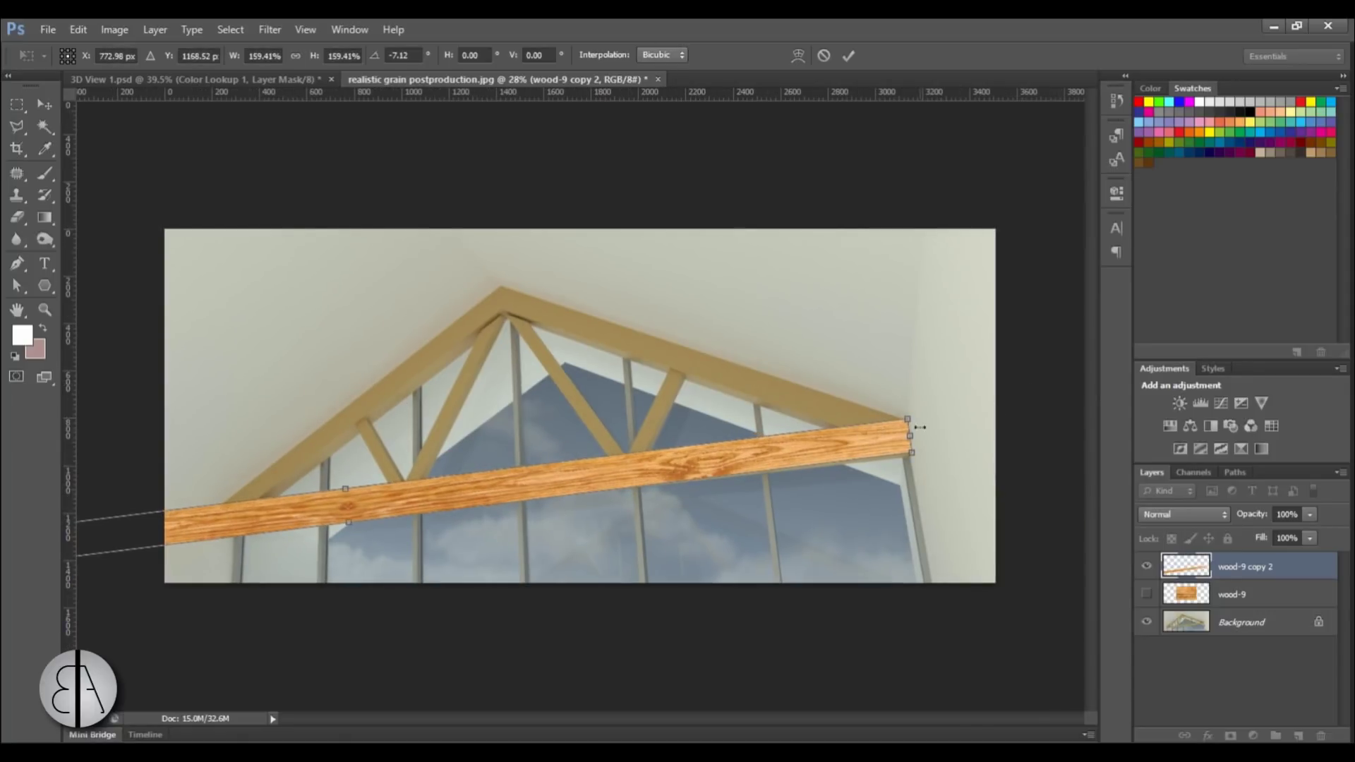
{"action": "scroll", "coordinate": [926, 422], "scroll_direction": "up", "scroll_amount": 3}
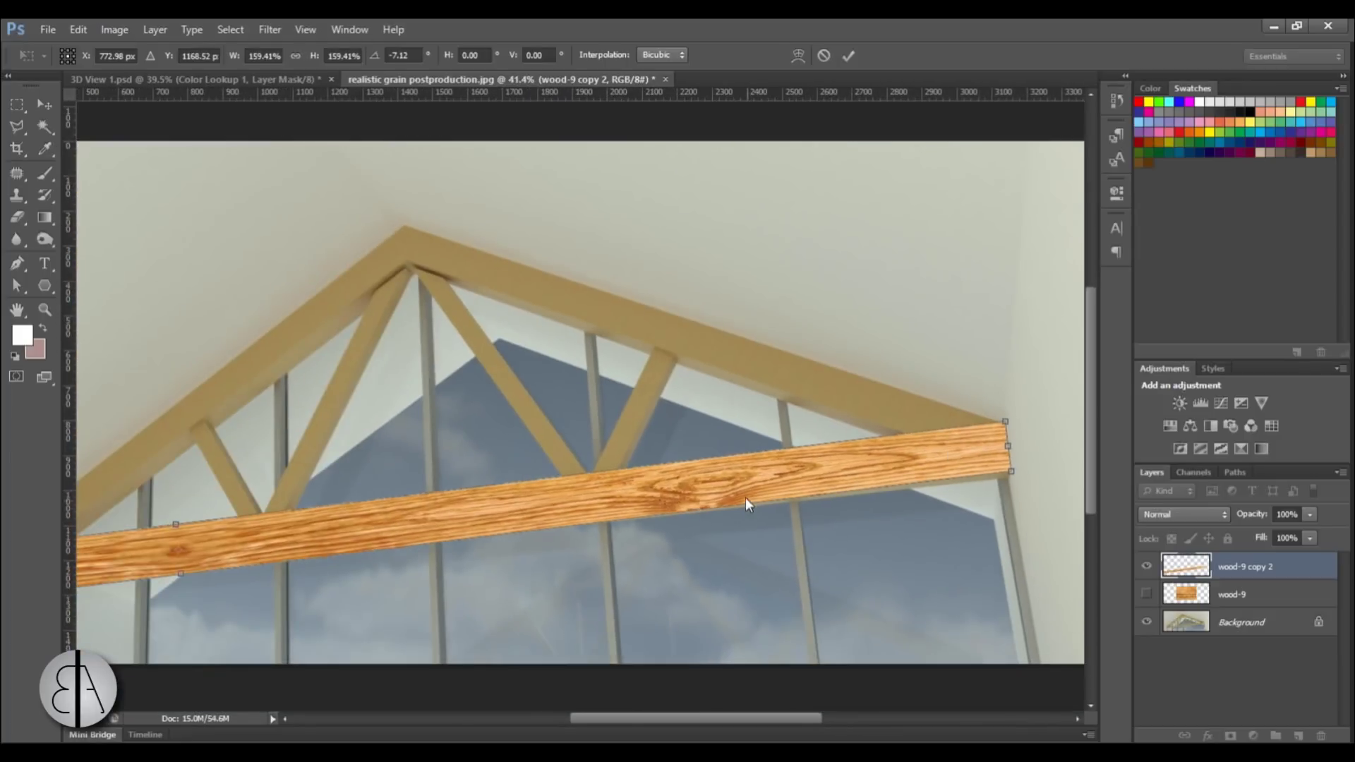
{"action": "left_click_drag", "start_coordinate": [745, 498], "coordinate": [751, 496]}
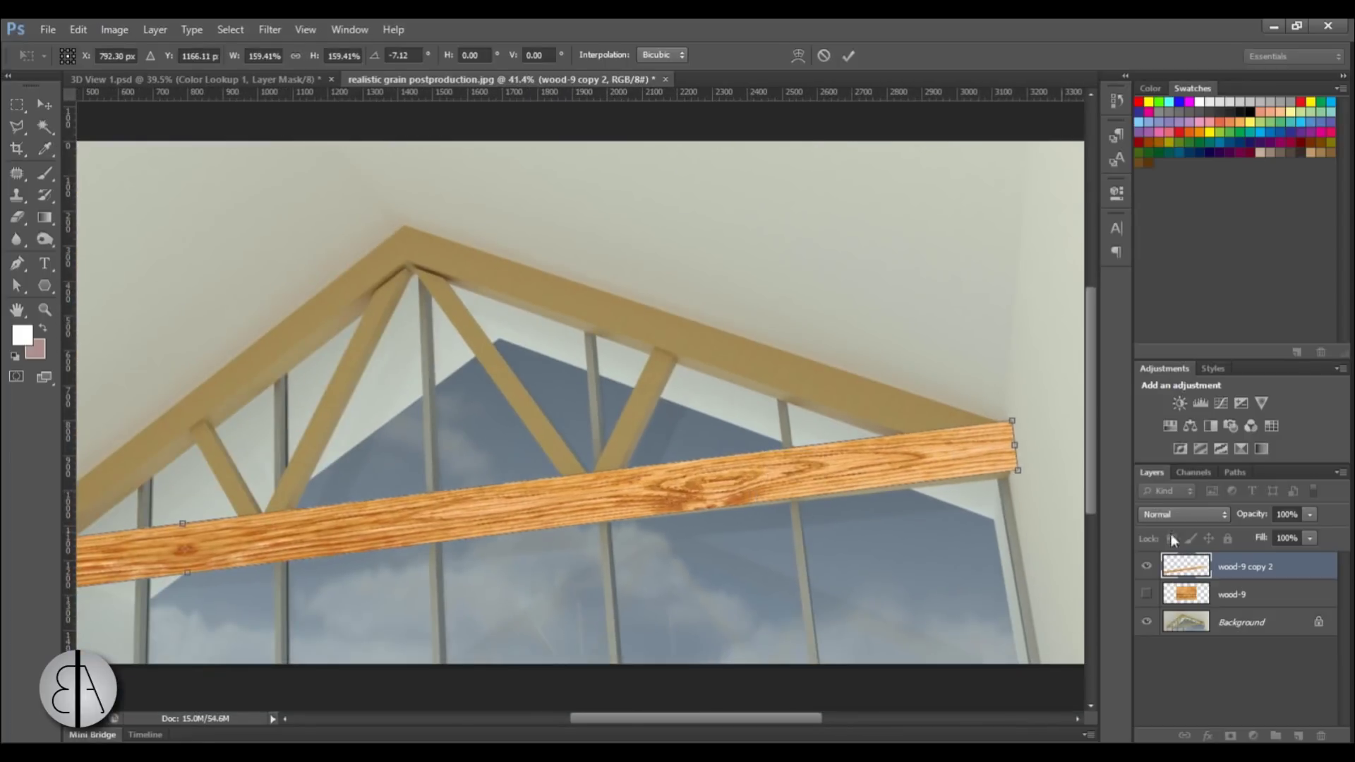
Set the wood-9 copy 2 layer to 50% fill and Multiply blending, and commit the plank's transformation
{"action": "left_click", "coordinate": [1310, 537]}
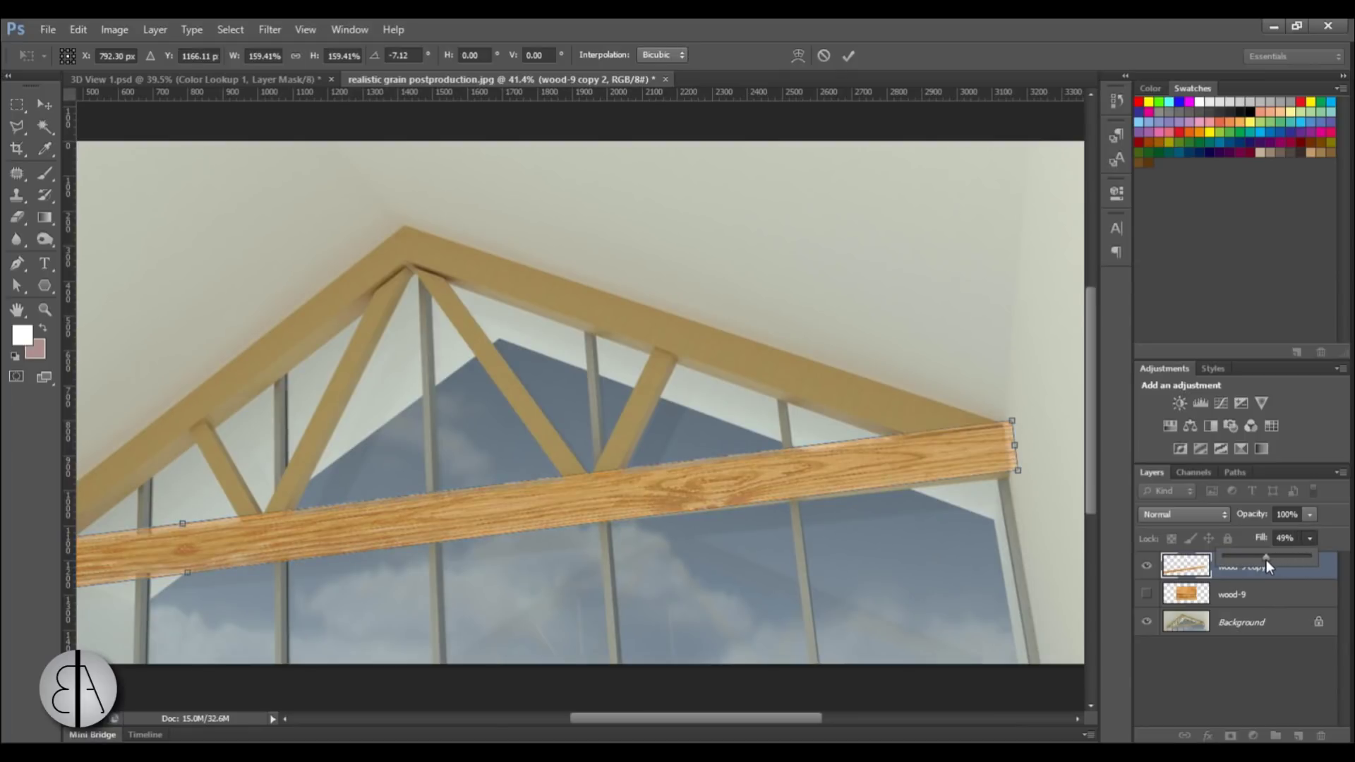
{"action": "left_click", "coordinate": [1181, 514]}
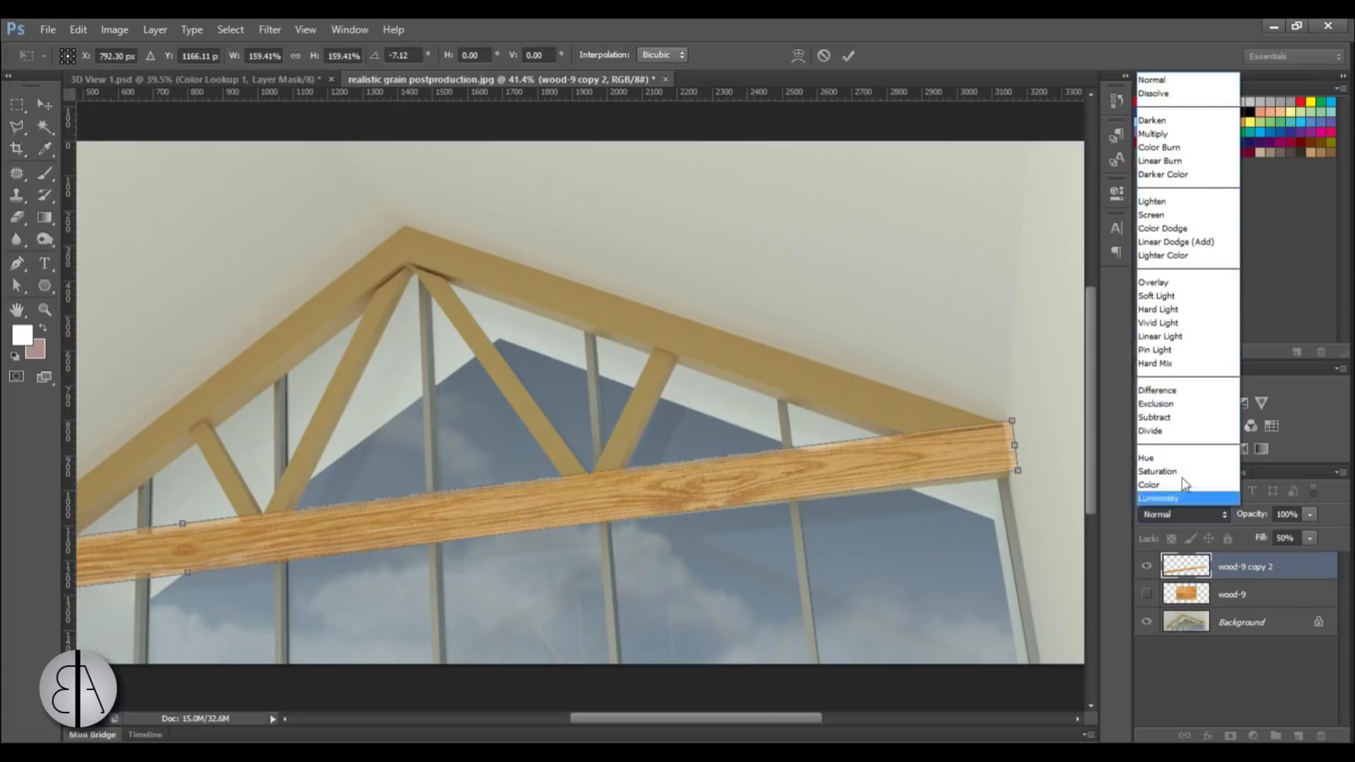
{"action": "left_click", "coordinate": [1150, 134]}
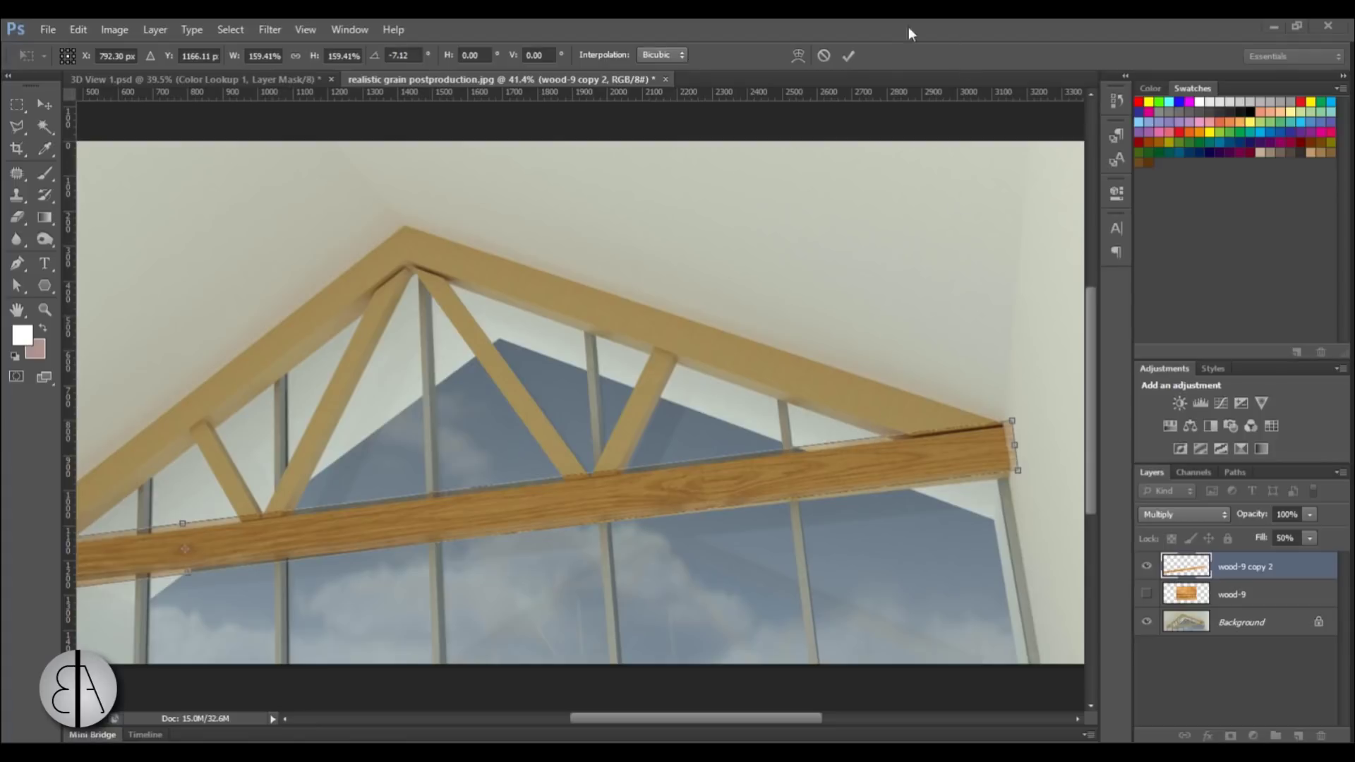
{"action": "left_click", "coordinate": [848, 58]}
Outline the lower beam's front face from end to end with a closed Polygonal Lasso selection
{"action": "scroll", "coordinate": [1044, 465], "scroll_direction": "up", "scroll_amount": 4}
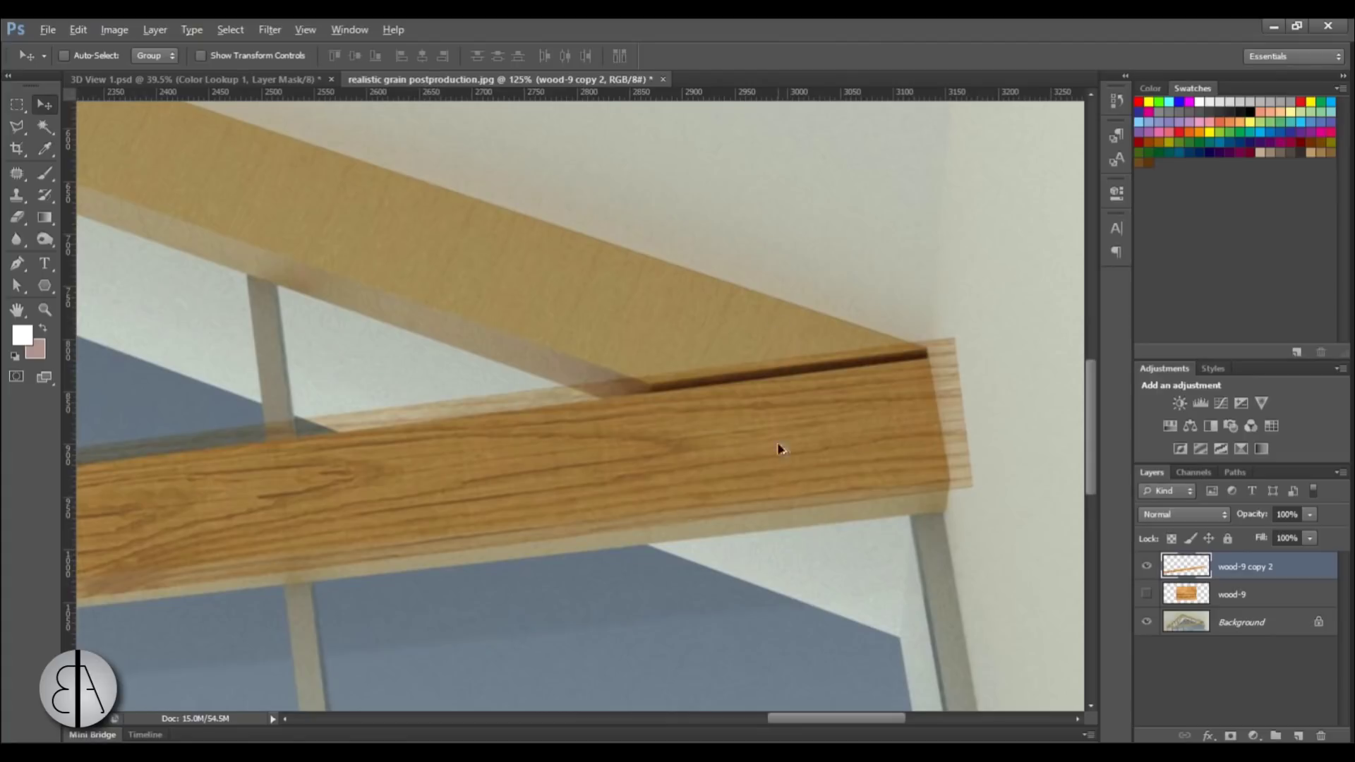
{"action": "left_click", "coordinate": [20, 126]}
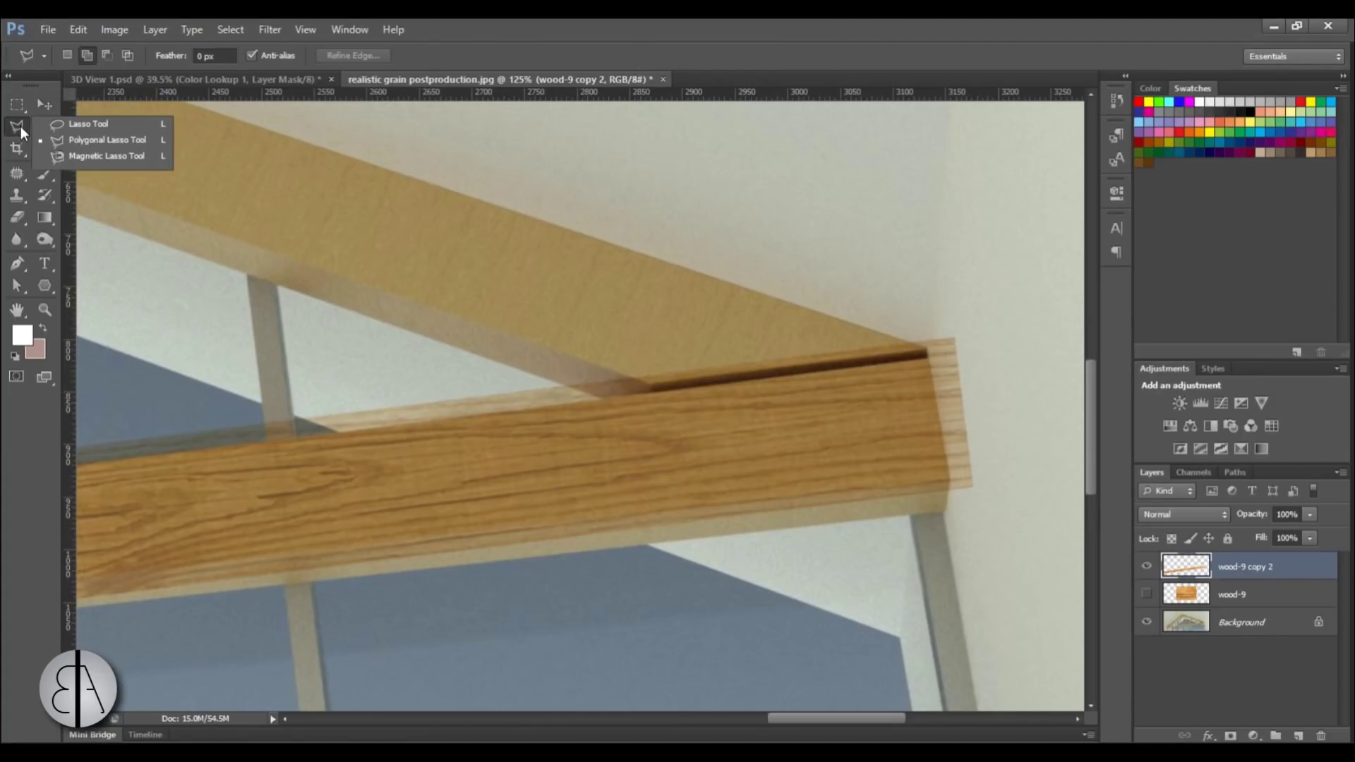
{"action": "left_click", "coordinate": [73, 125]}
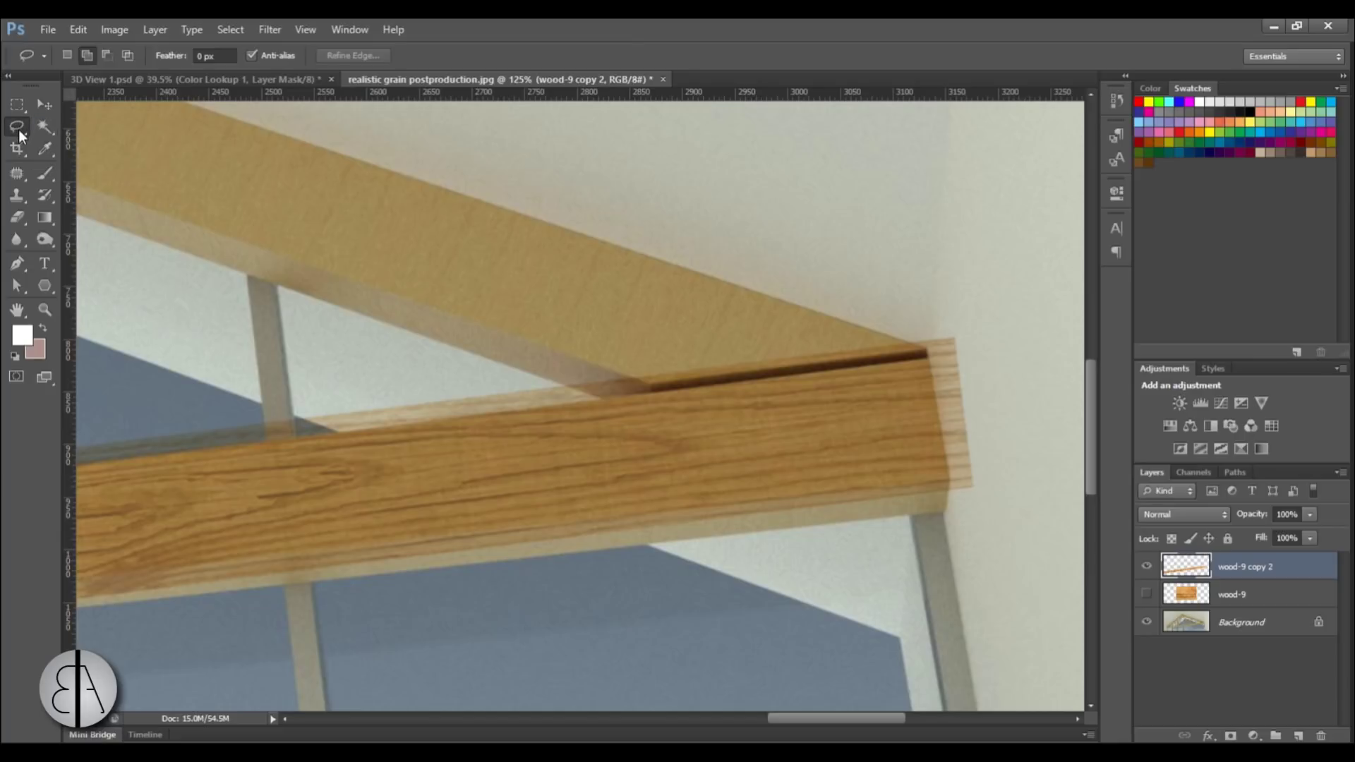
{"action": "left_click", "coordinate": [21, 133]}
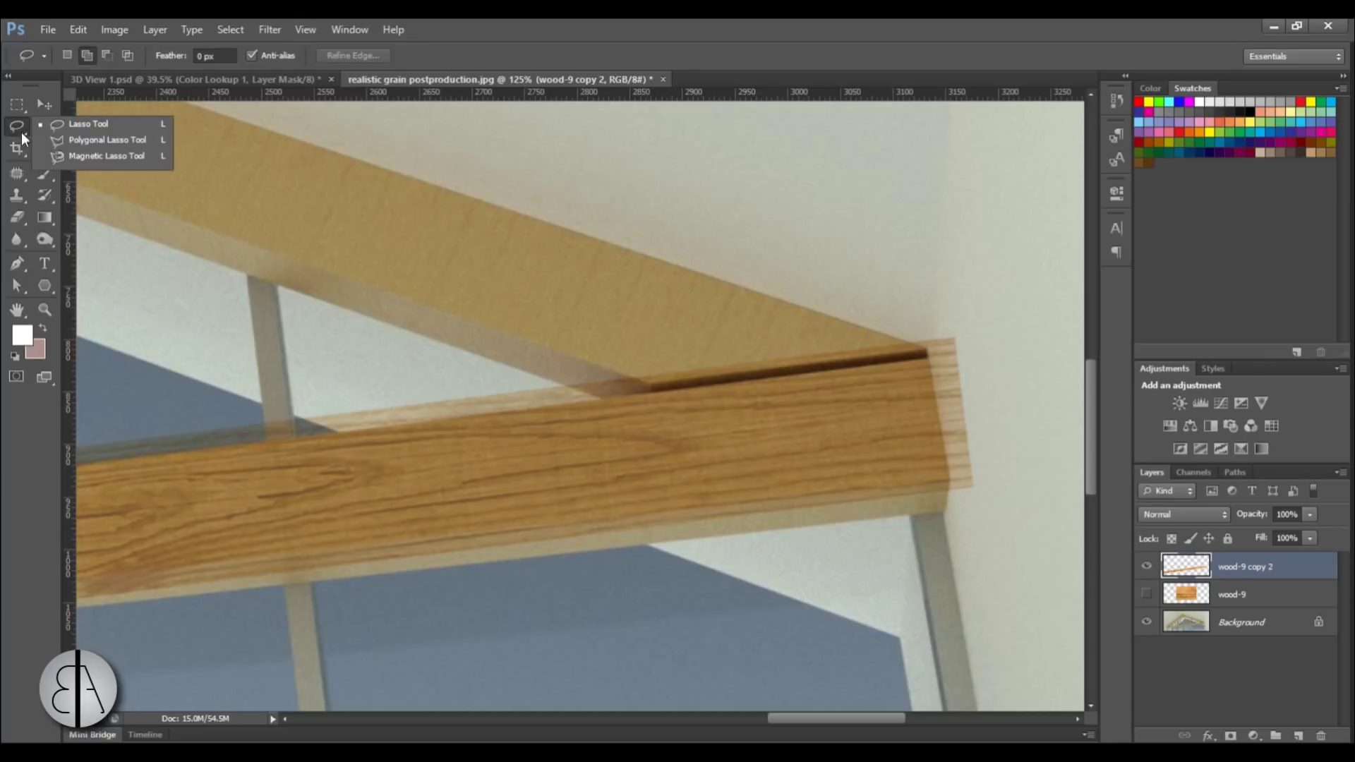
{"action": "left_click", "coordinate": [69, 138]}
{"action": "scroll", "coordinate": [927, 357], "scroll_direction": "up", "scroll_amount": 3}
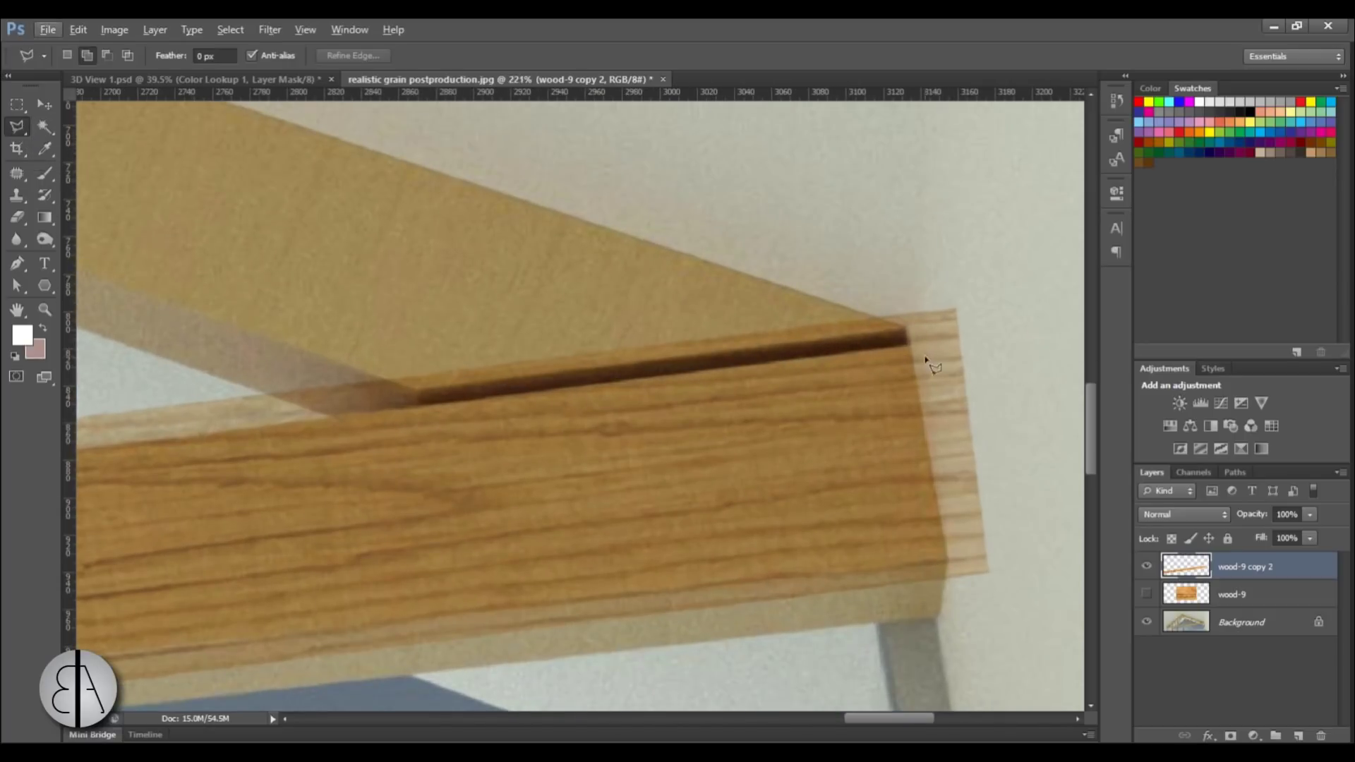
{"action": "left_click", "coordinate": [948, 560]}
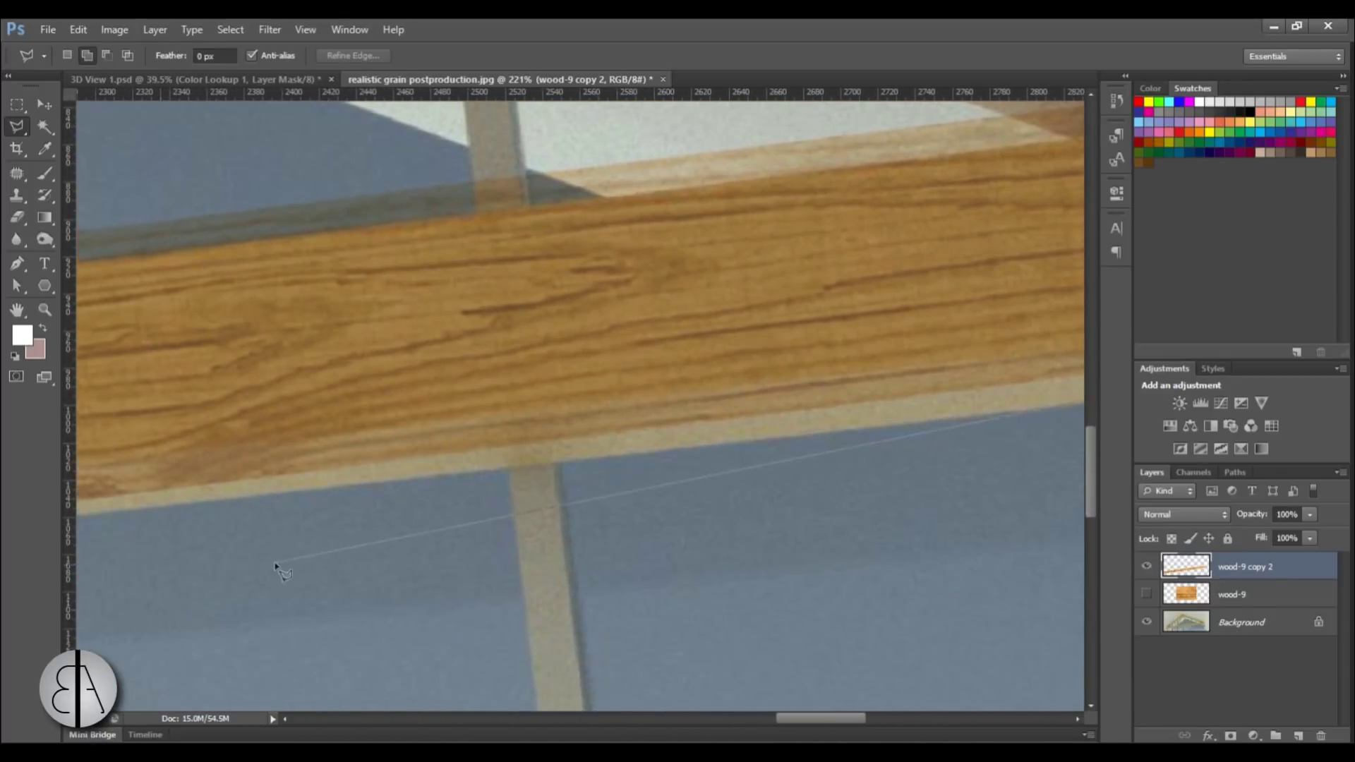
{"action": "scroll", "coordinate": [247, 600], "scroll_direction": "left", "scroll_amount": 4}
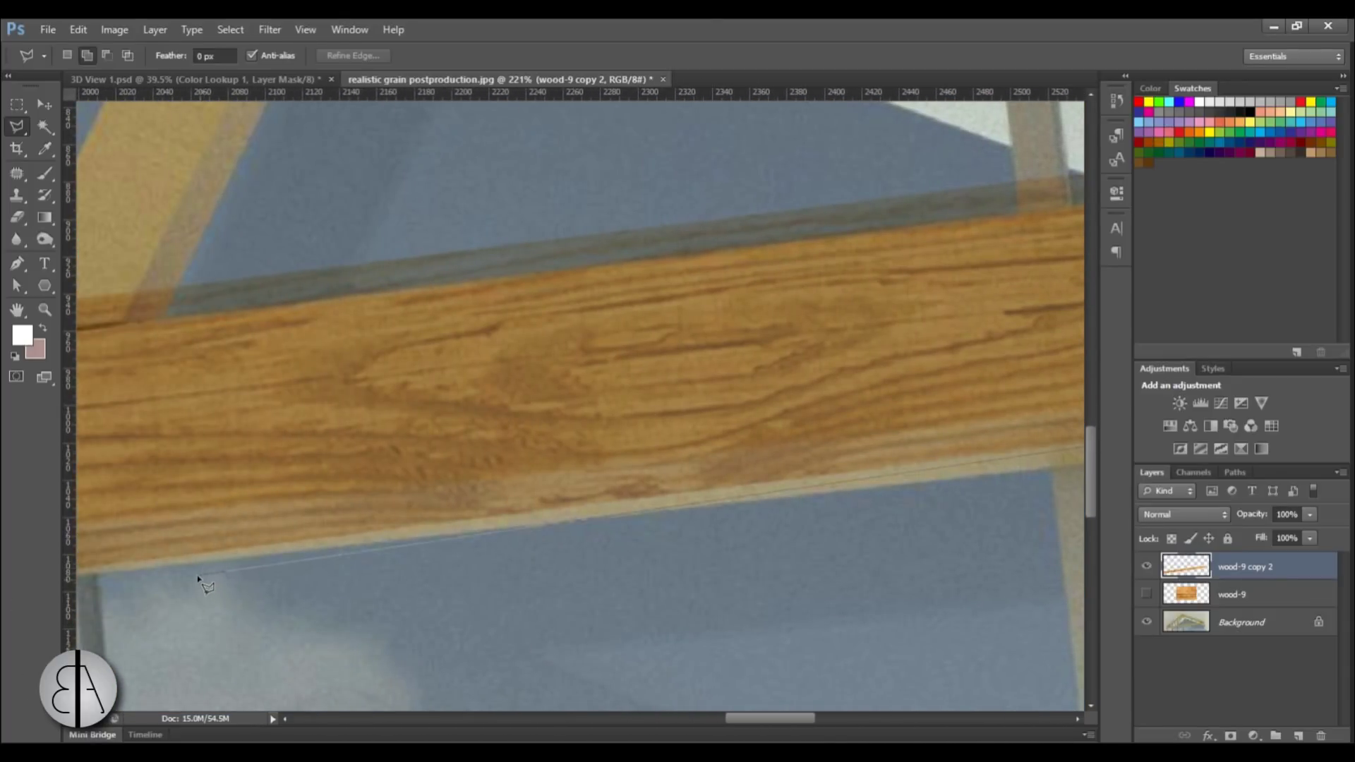
{"action": "scroll", "coordinate": [194, 599], "scroll_direction": "down", "scroll_amount": 5}
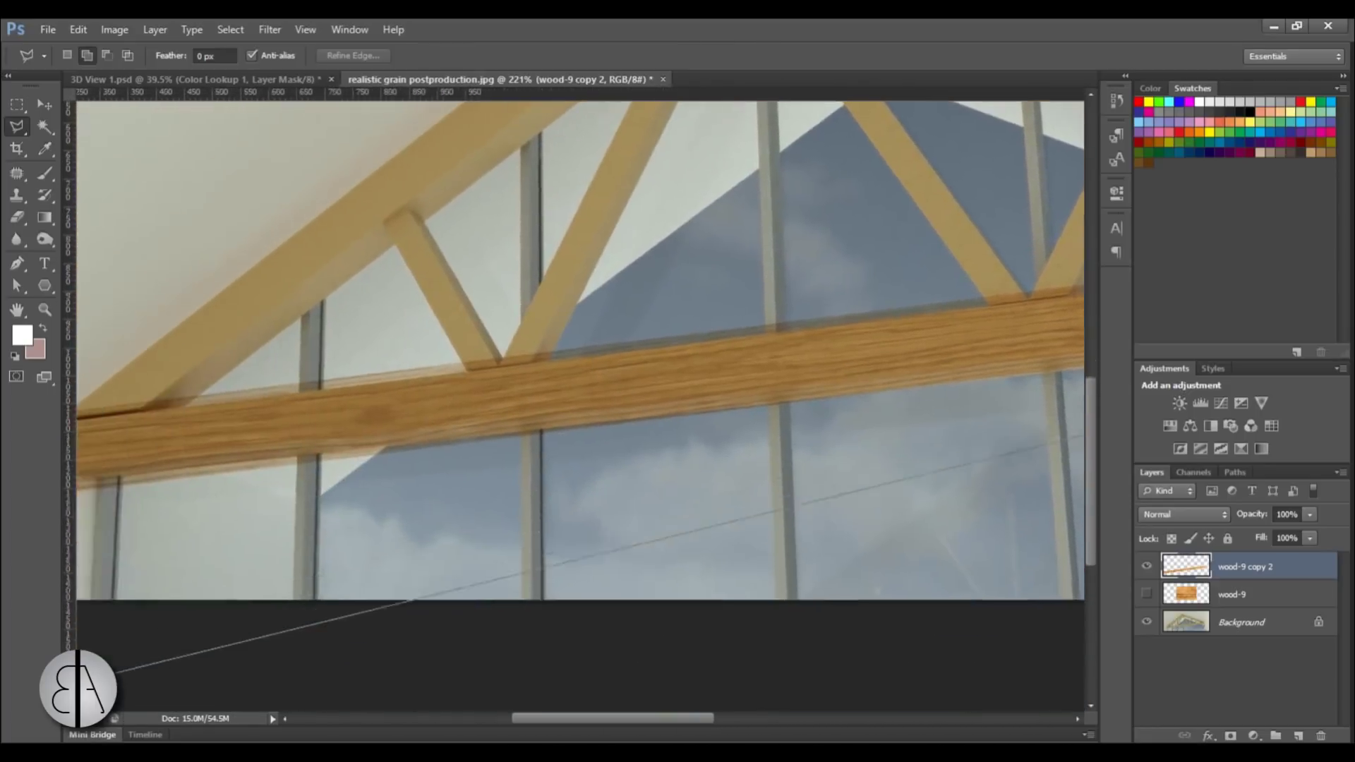
{"action": "scroll", "coordinate": [335, 462], "scroll_direction": "up", "scroll_amount": 5}
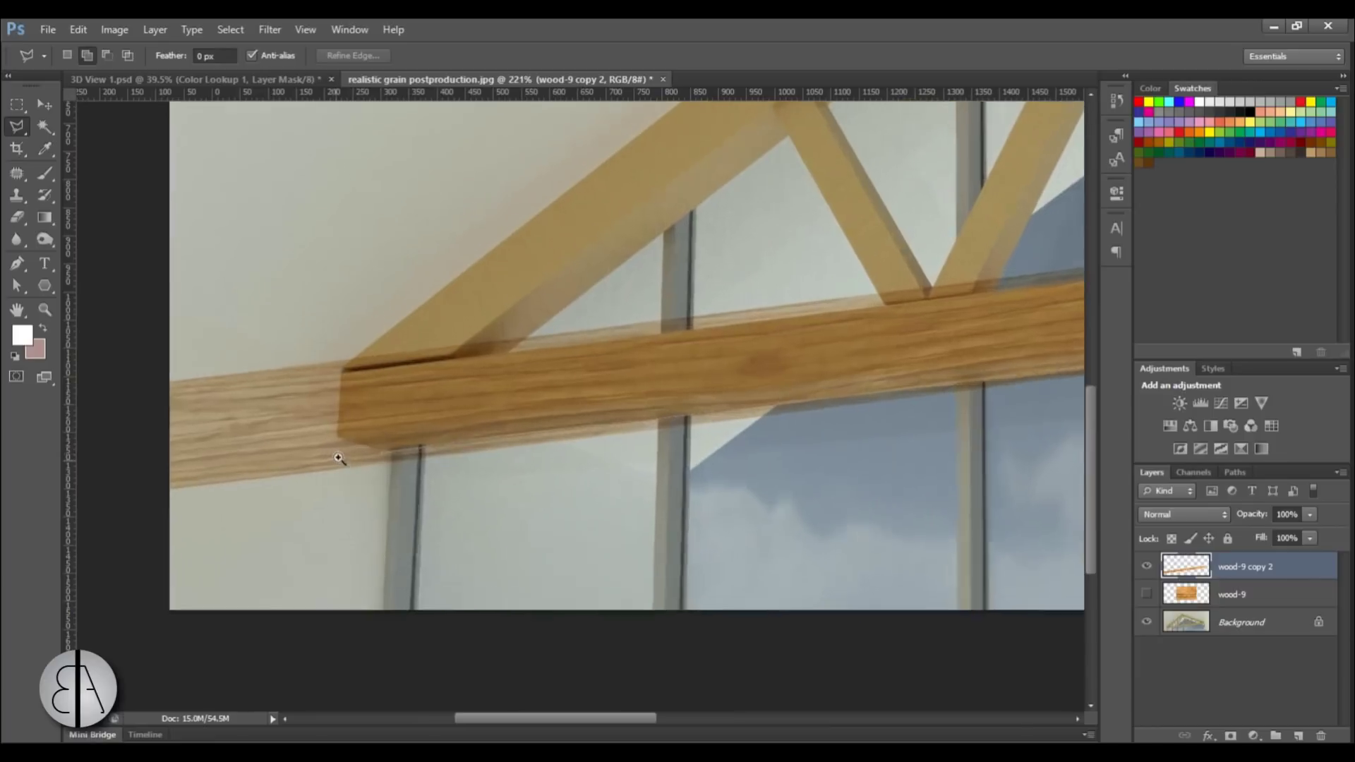
{"action": "left_click", "coordinate": [346, 412]}
{"action": "left_click", "coordinate": [358, 198]}
{"action": "scroll", "coordinate": [795, 129], "scroll_direction": "down", "scroll_amount": 4}
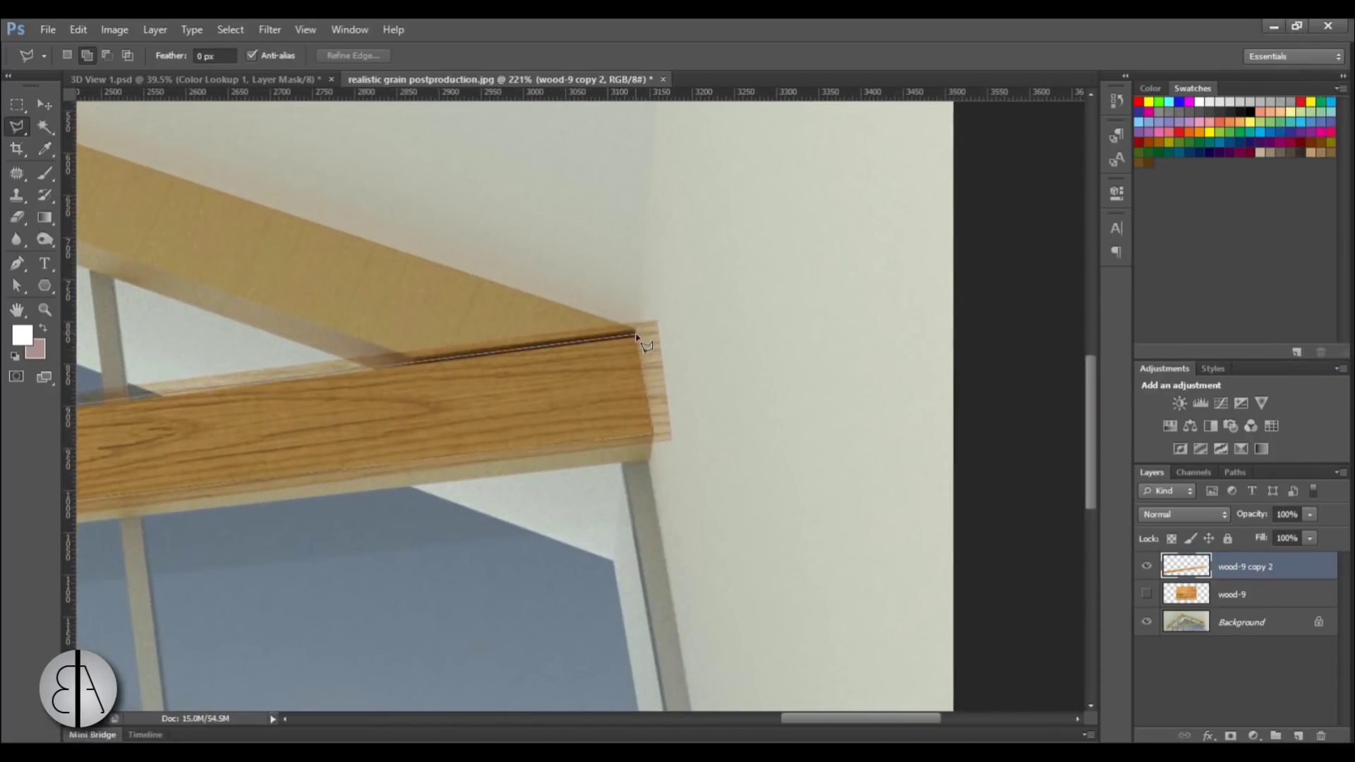
{"action": "double_click", "coordinate": [639, 339]}
{"action": "key", "text": "ctrl+0"}
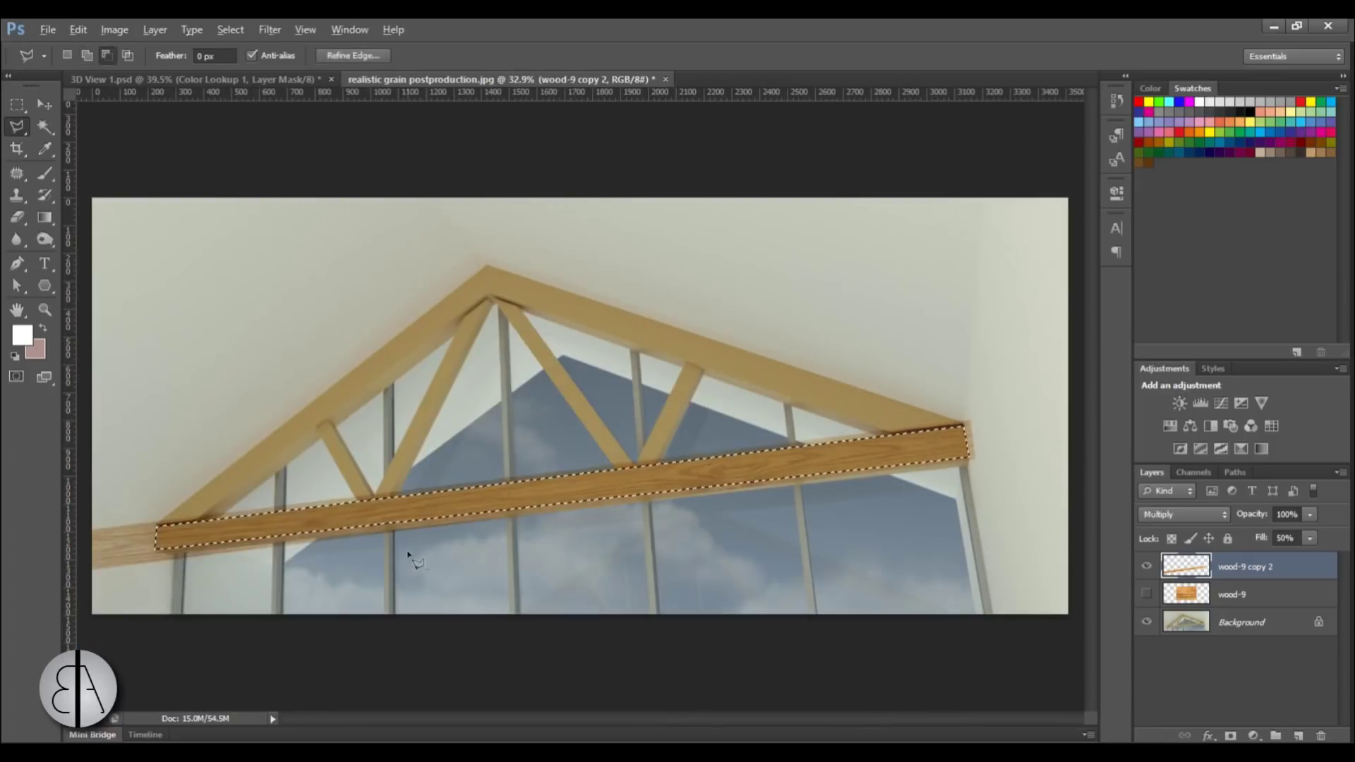
Invert the selection, delete the plank texture outside the lower beam's front face, and deselect
{"action": "right_click", "coordinate": [453, 443]}
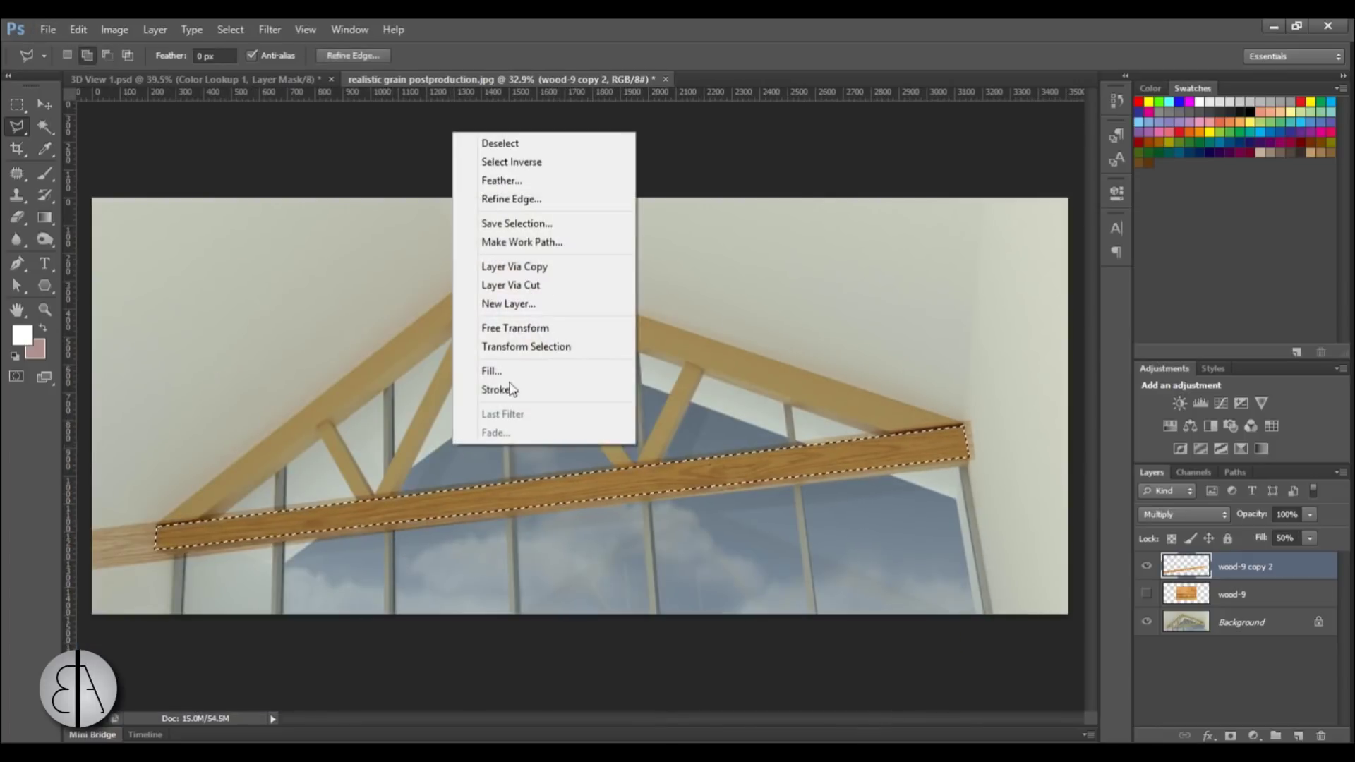
{"action": "left_click", "coordinate": [525, 167]}
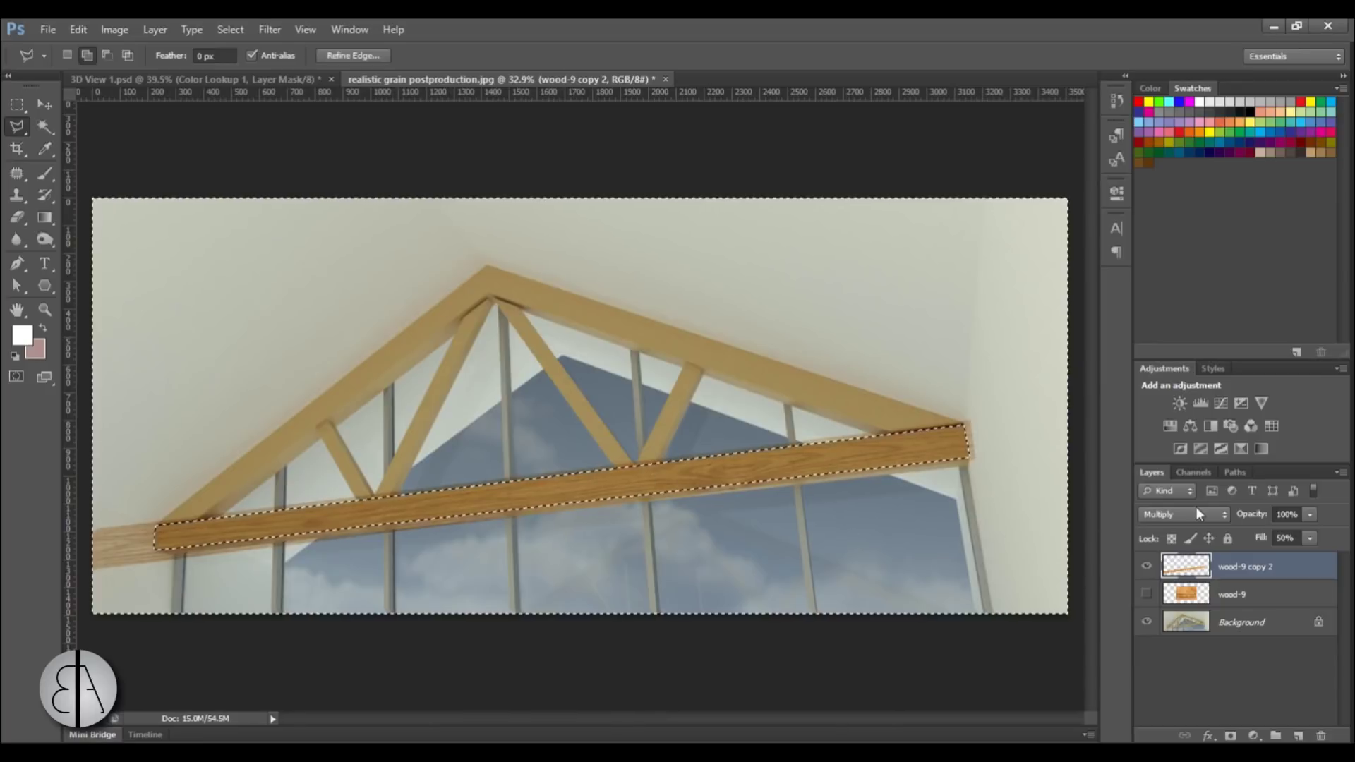
{"action": "key", "text": "alt"}
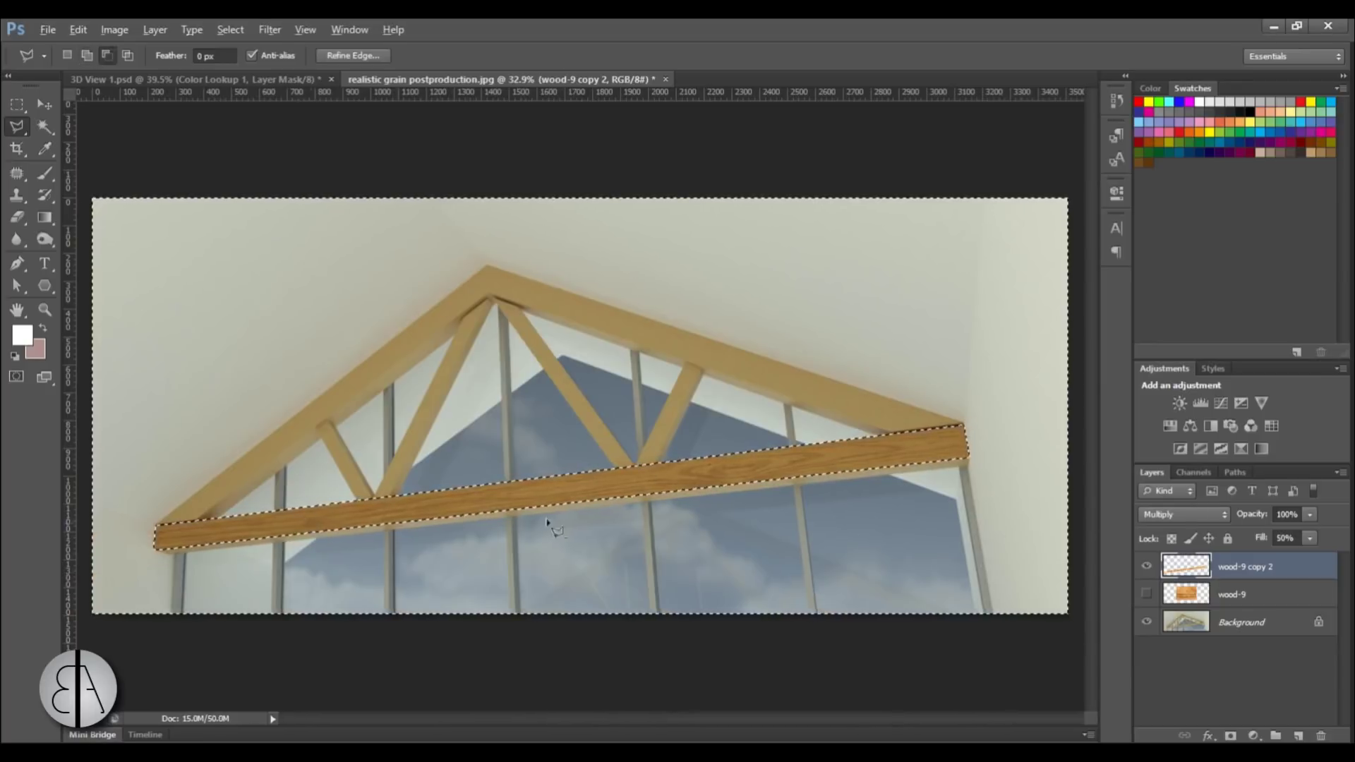
{"action": "scroll", "coordinate": [1012, 416], "scroll_direction": "up", "scroll_amount": 8}
{"action": "right_click", "coordinate": [861, 460]}
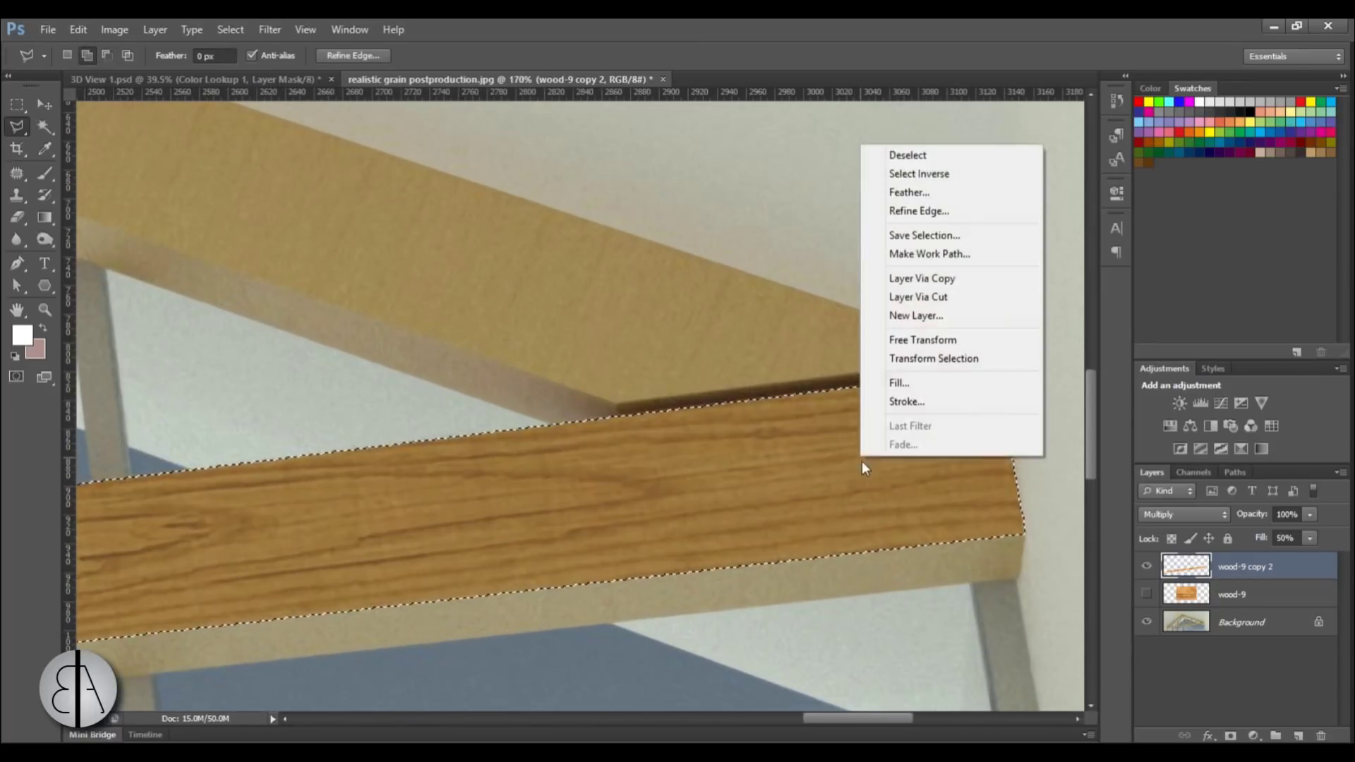
{"action": "left_click", "coordinate": [908, 154]}
{"action": "scroll", "coordinate": [818, 318], "scroll_direction": "down", "scroll_amount": 5}
{"action": "scroll", "coordinate": [838, 342], "scroll_direction": "down", "scroll_amount": 3}
{"action": "scroll", "coordinate": [303, 560], "scroll_direction": "up", "scroll_amount": 2}
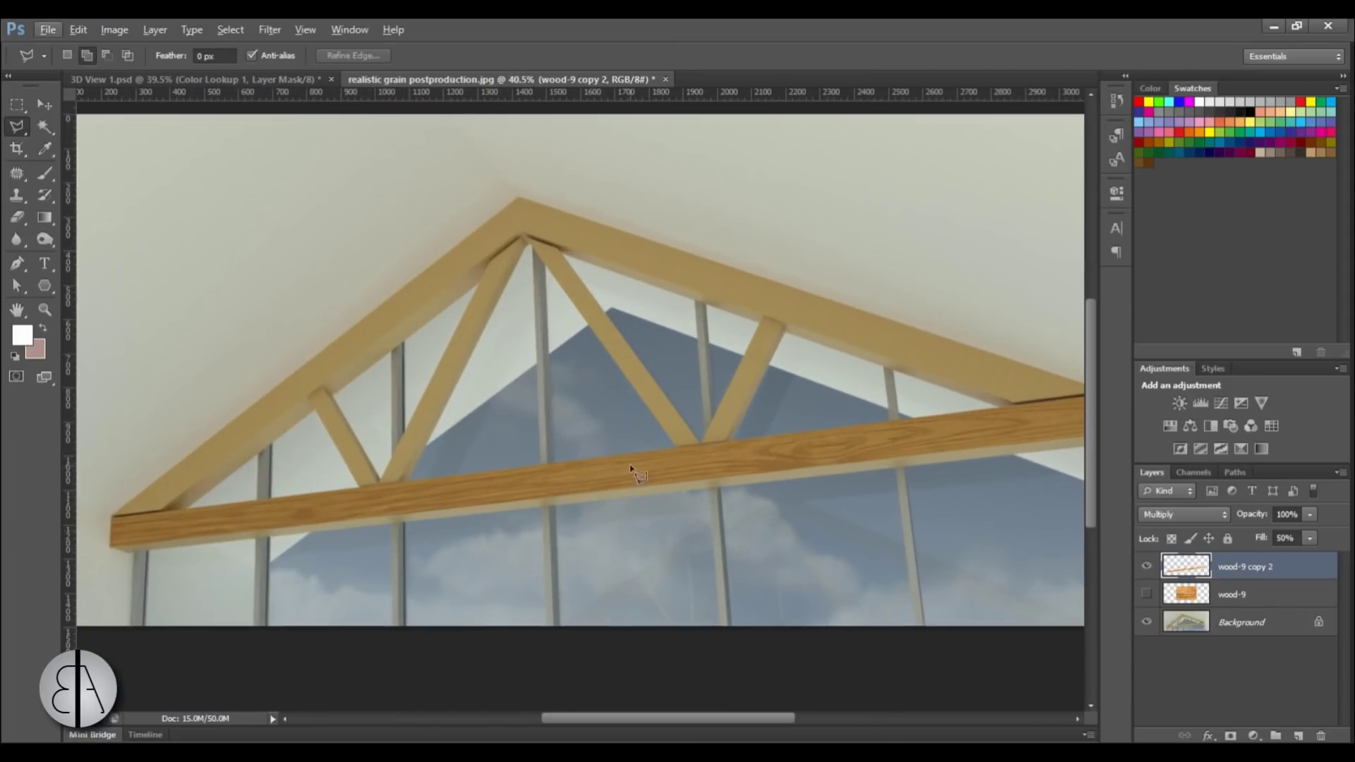
{"action": "scroll", "coordinate": [630, 468], "scroll_direction": "down", "scroll_amount": 2}
{"action": "scroll", "coordinate": [313, 417], "scroll_direction": "up", "scroll_amount": 1}
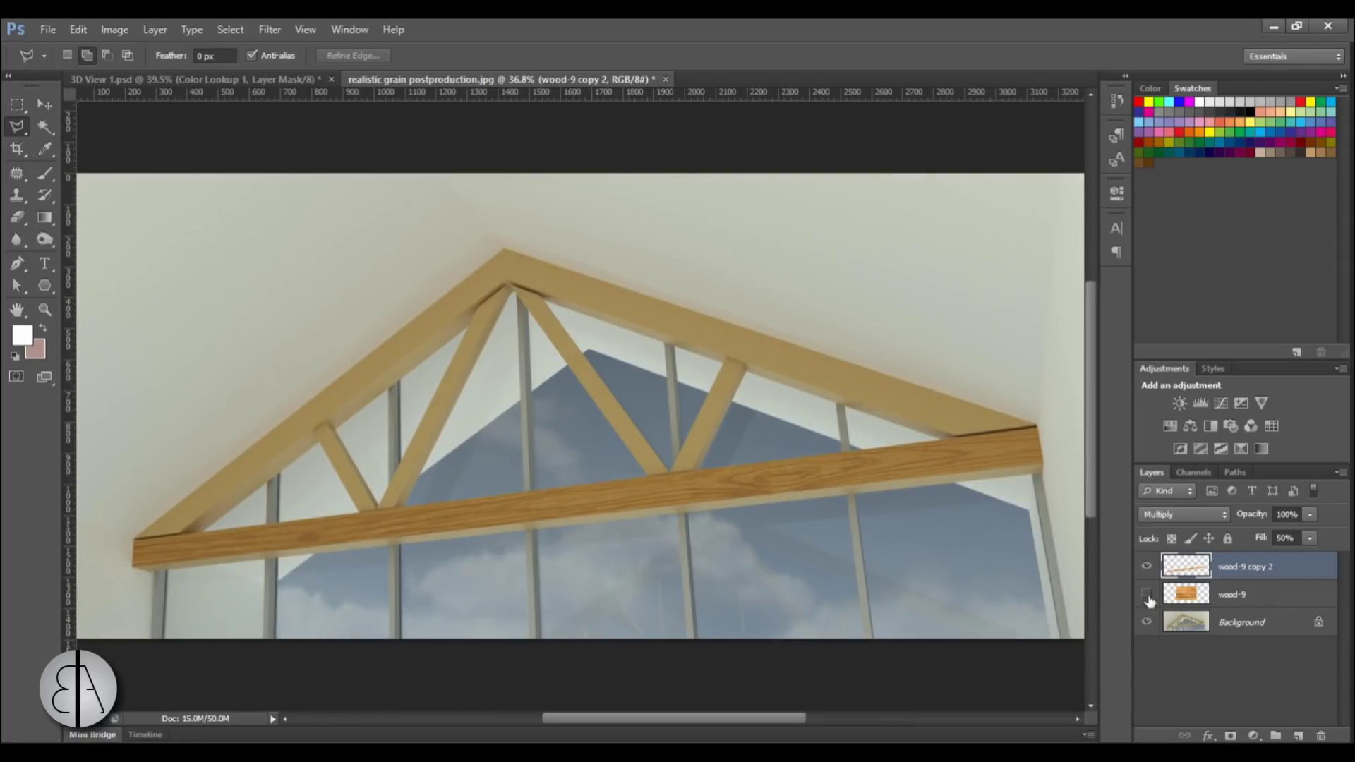
Duplicate the wood-9 layer as wood-9 copy and make the duplicate visible
{"action": "right_click", "coordinate": [1238, 595]}
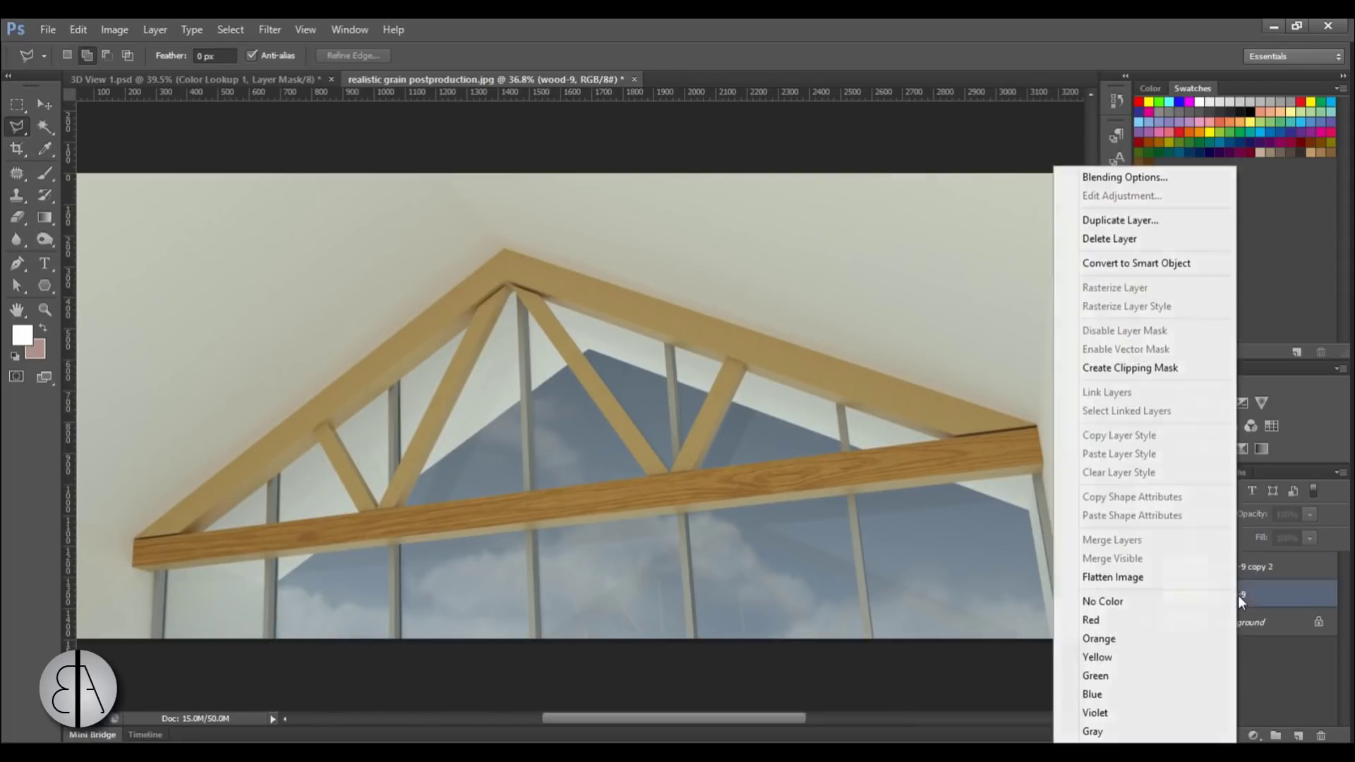
{"action": "left_click", "coordinate": [1123, 224]}
{"action": "key", "text": "Return"}
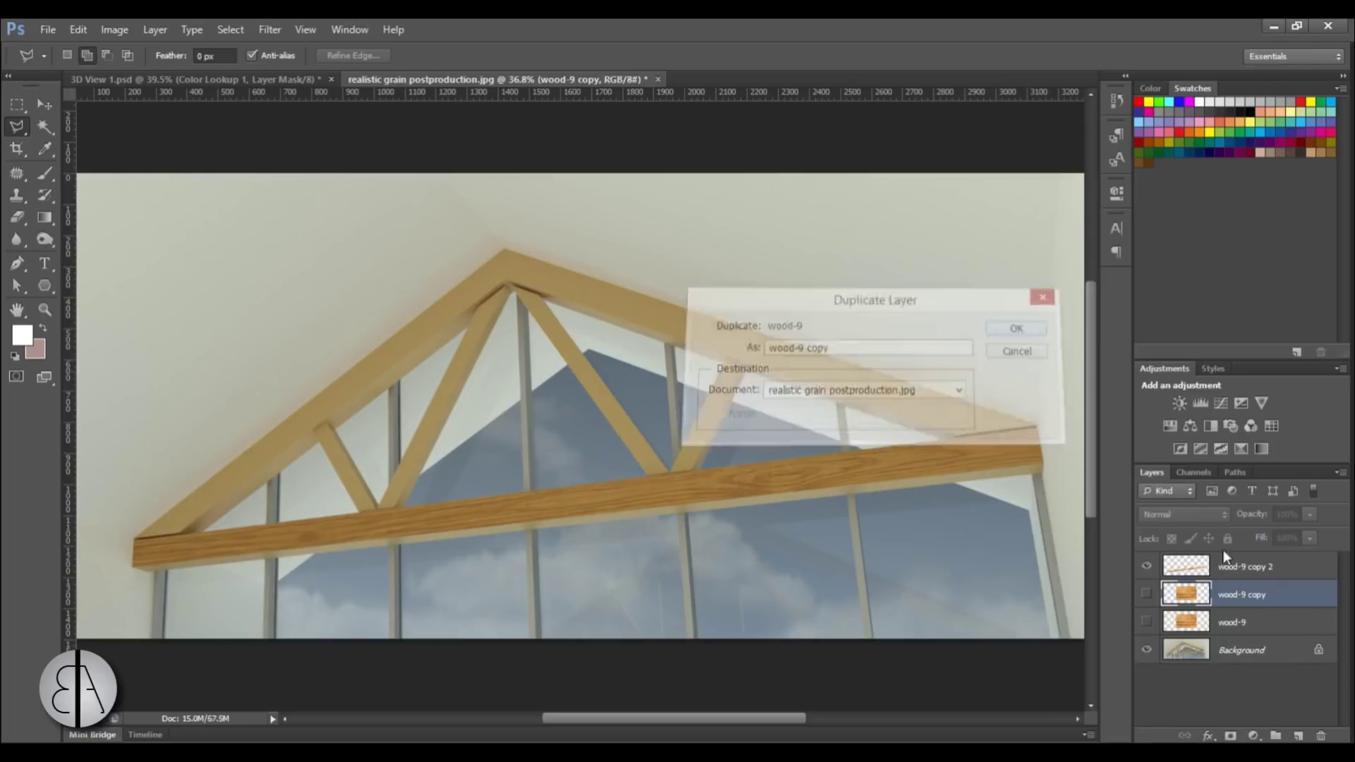
{"action": "left_click", "coordinate": [1146, 594]}
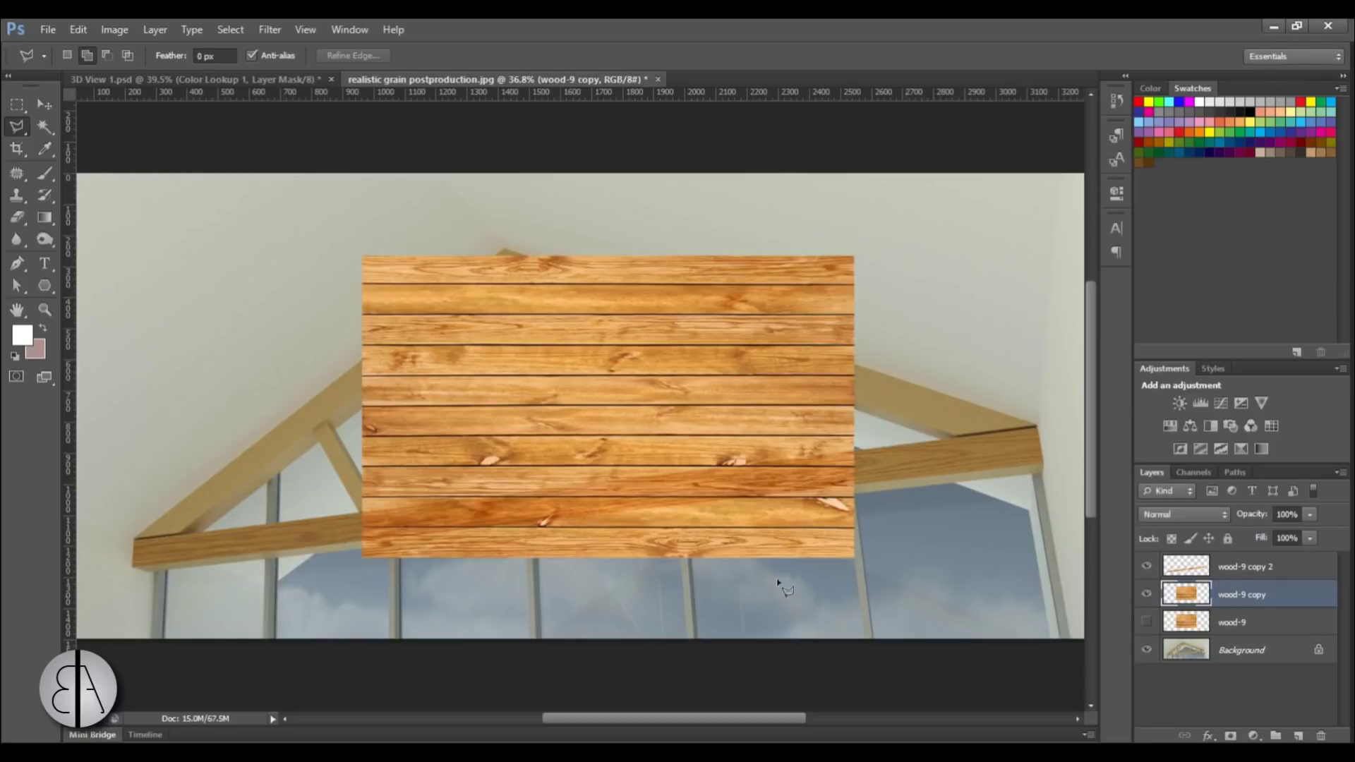
Isolate the second plank from the bottom on wood-9 copy with a rectangular selection, deleting all other planks, and deselect
{"action": "left_click", "coordinate": [17, 104]}
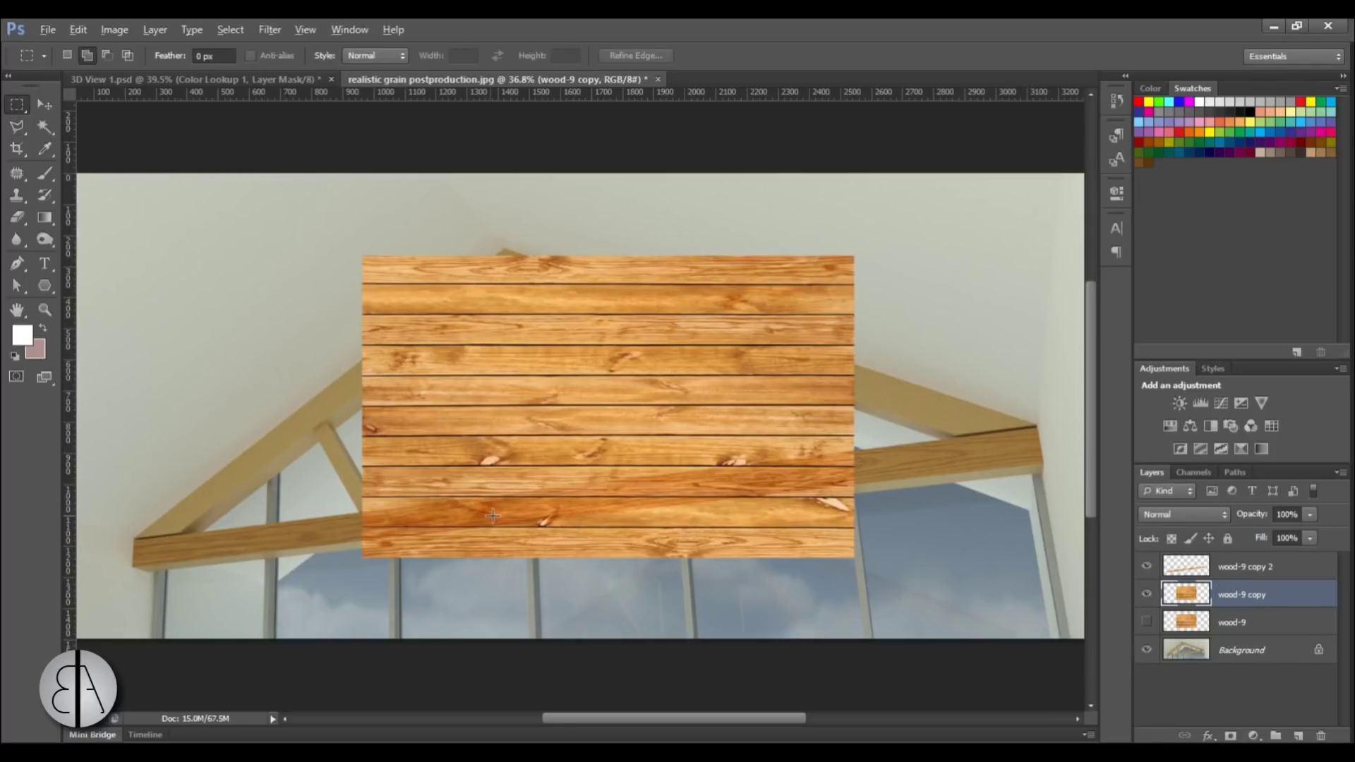
{"action": "scroll", "coordinate": [489, 516], "scroll_direction": "up", "scroll_amount": 6}
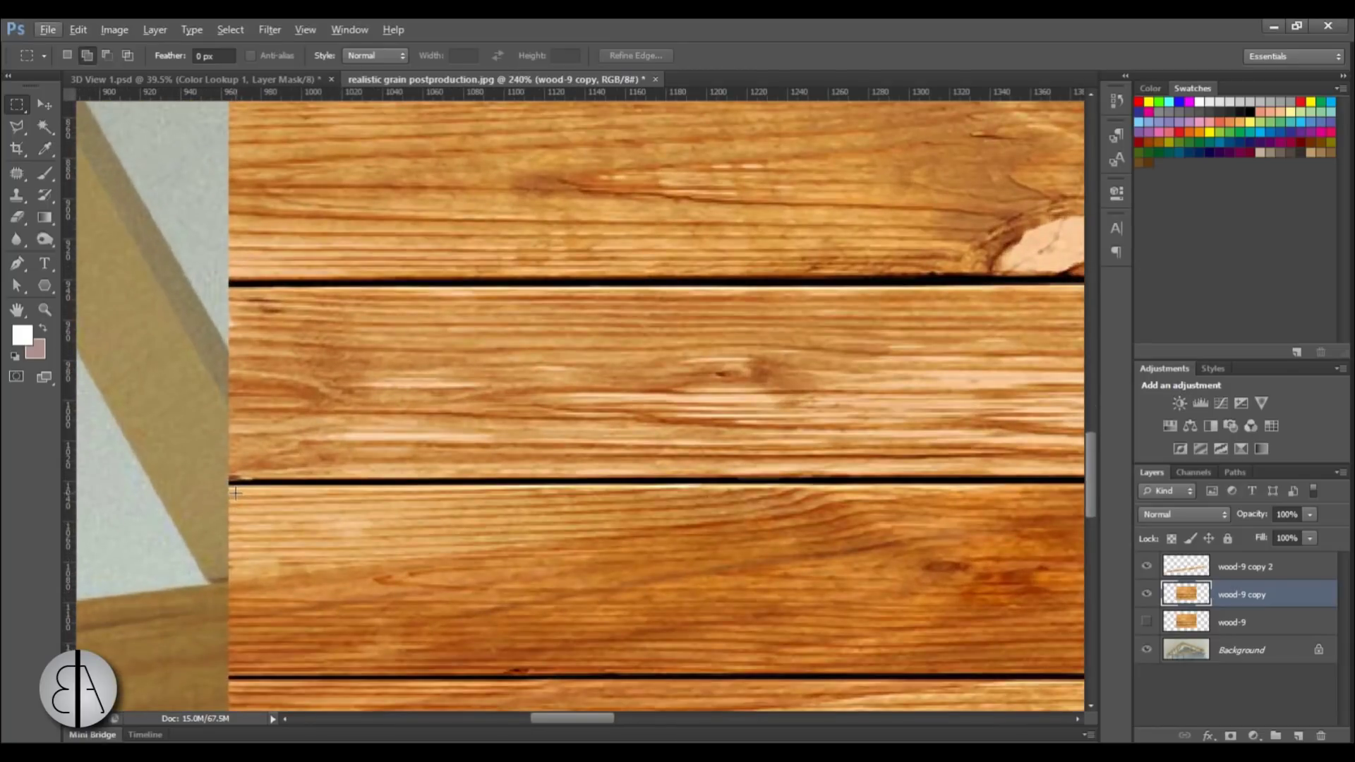
{"action": "left_click_drag", "start_coordinate": [238, 492], "coordinate": [501, 676]}
{"action": "scroll", "coordinate": [881, 470], "scroll_direction": "down", "scroll_amount": 6}
{"action": "right_click", "coordinate": [519, 456]}
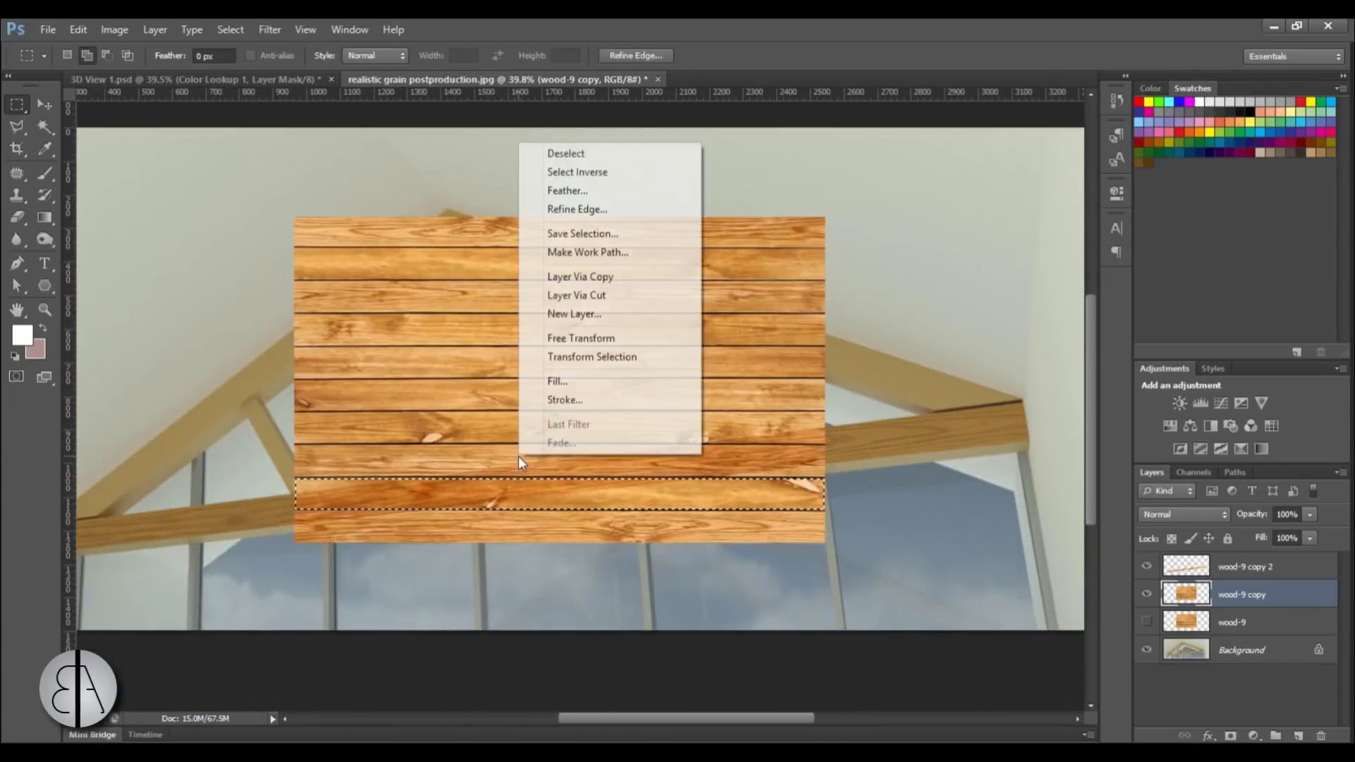
{"action": "left_click", "coordinate": [586, 172]}
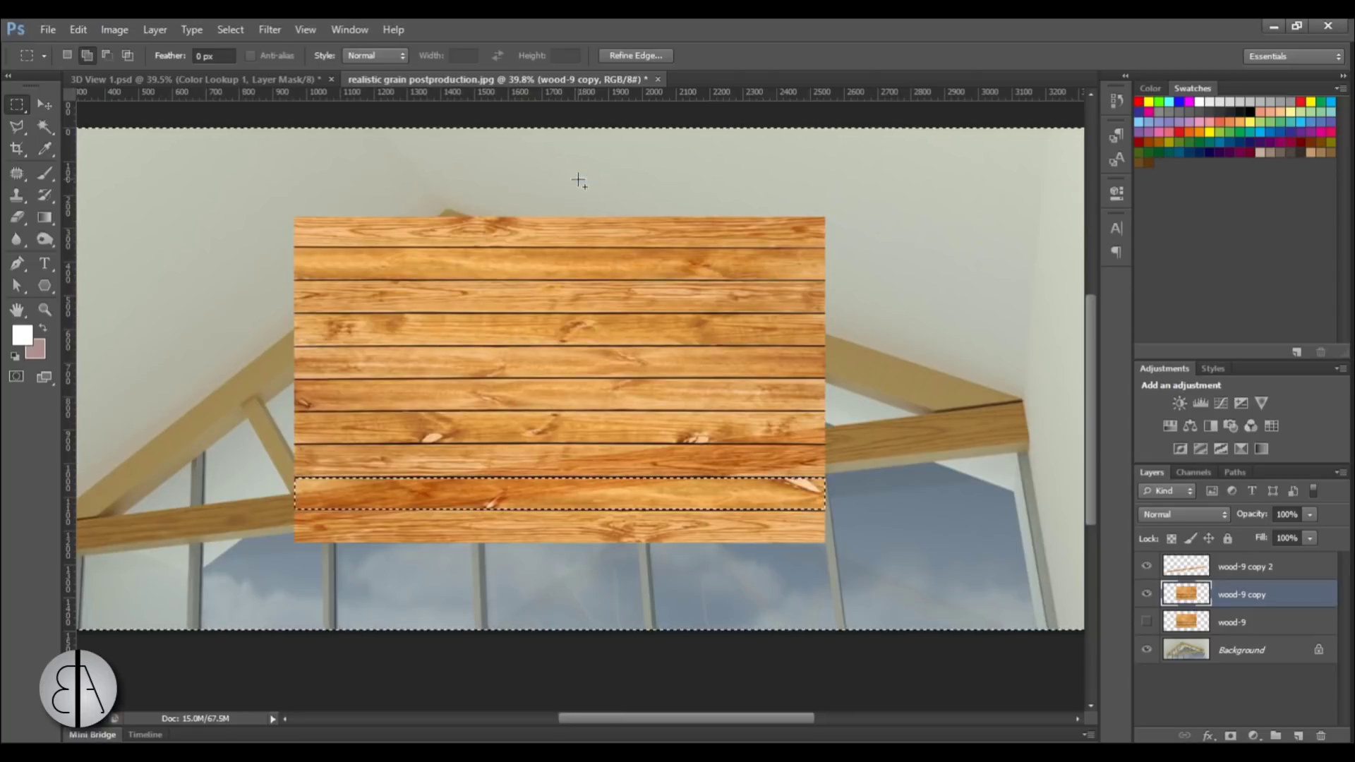
{"action": "key", "text": "Delete"}
{"action": "scroll", "coordinate": [587, 171], "scroll_direction": "down", "scroll_amount": 2}
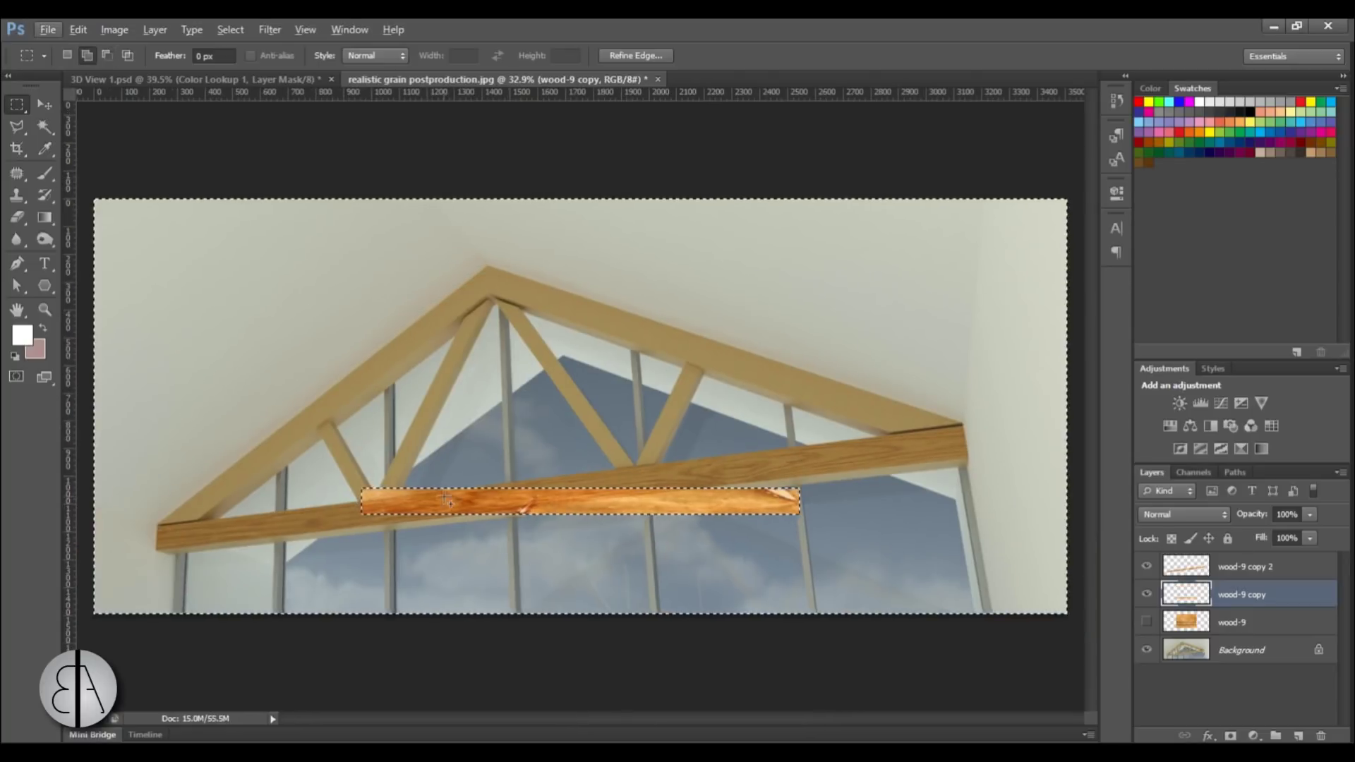
{"action": "right_click", "coordinate": [399, 439]}
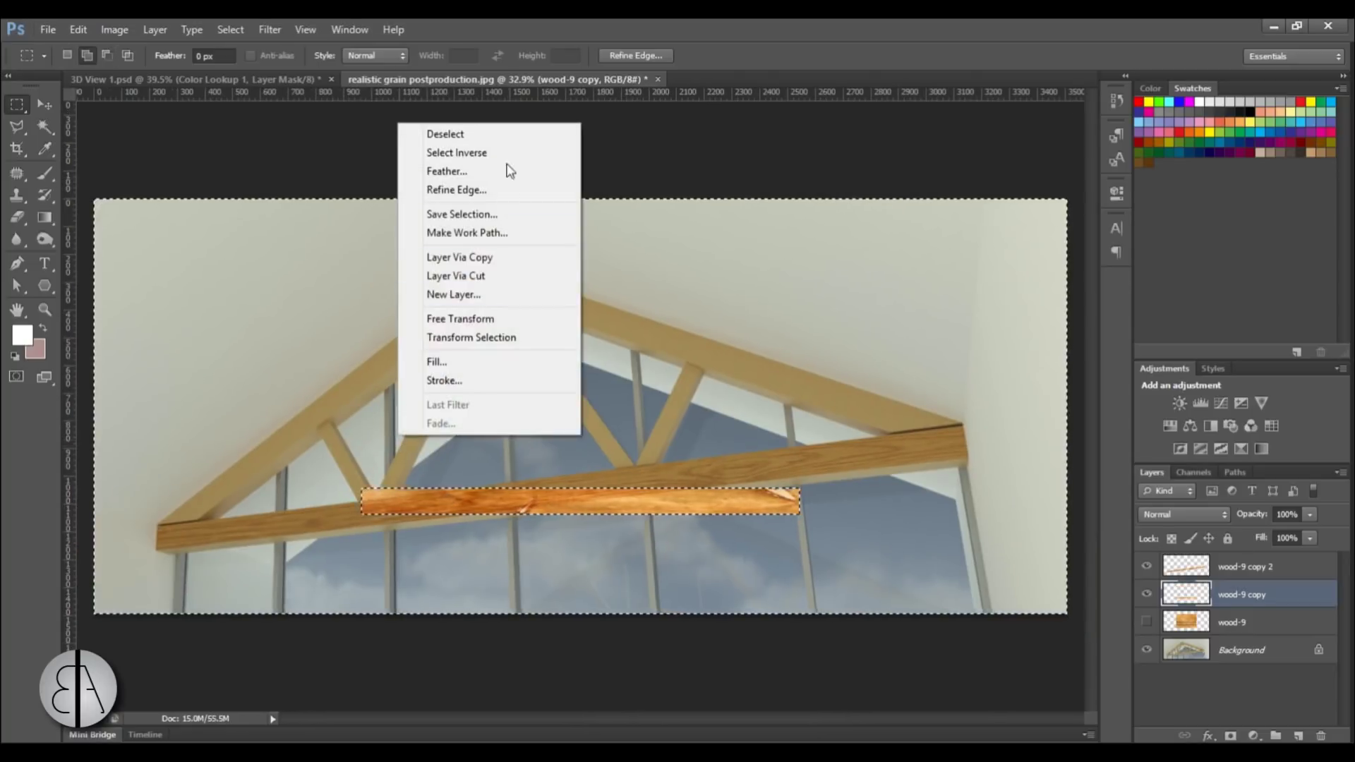
{"action": "left_click", "coordinate": [487, 132]}
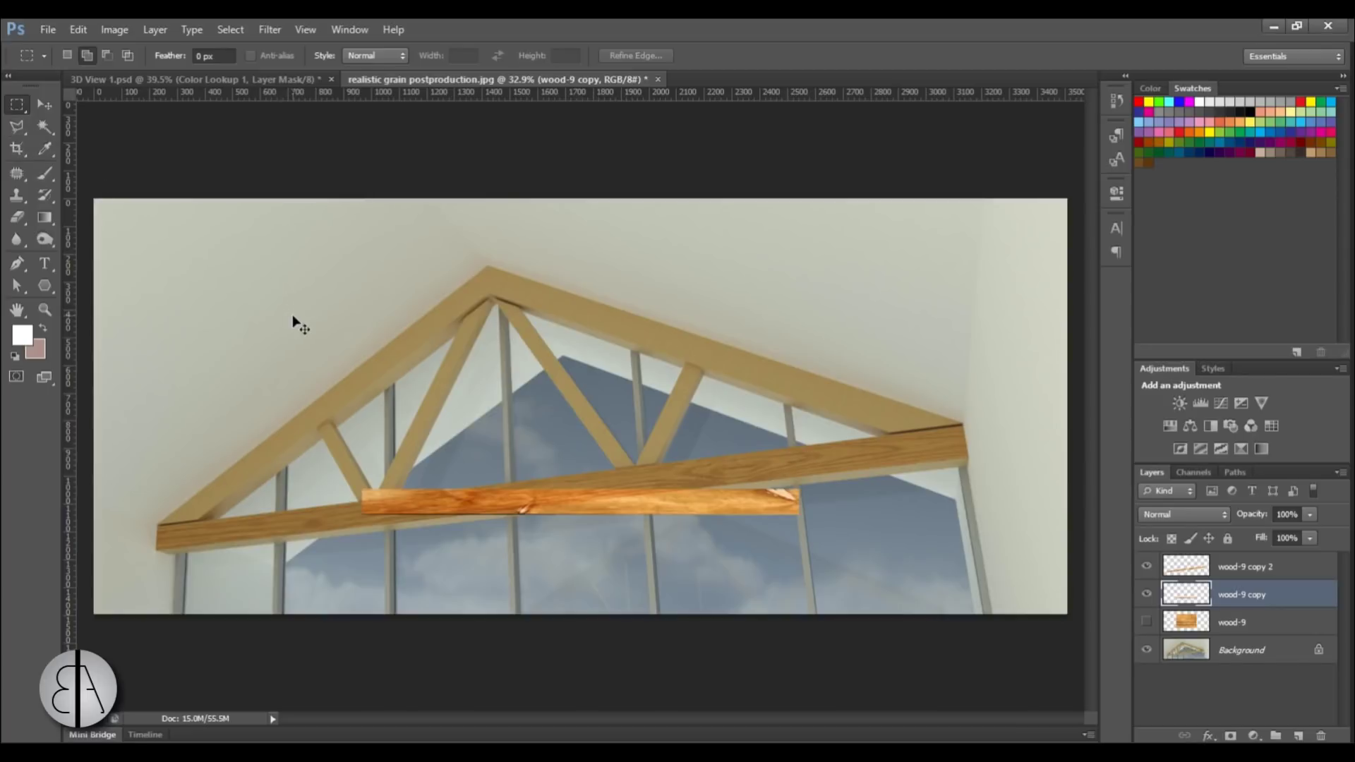
{"action": "key", "text": "ctrl+t"}
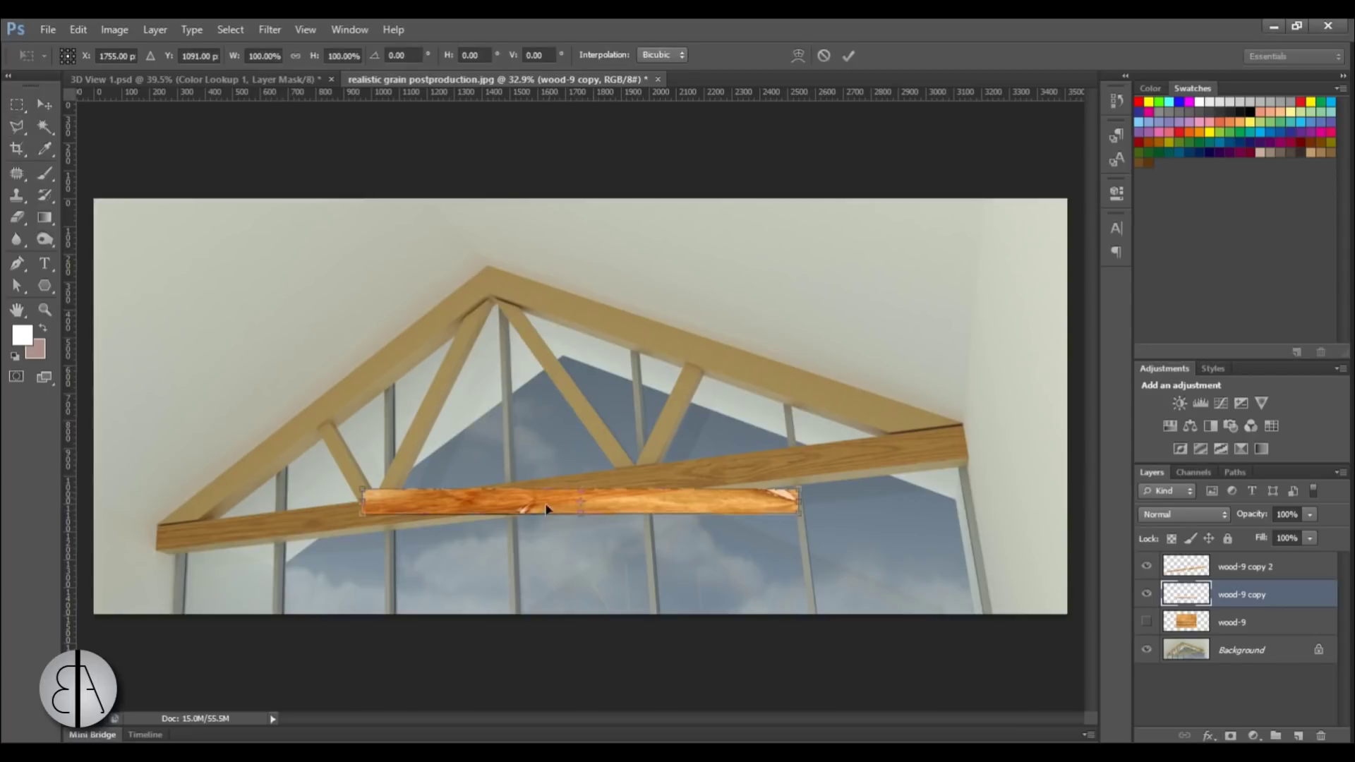
{"action": "scroll", "coordinate": [450, 503], "scroll_direction": "up", "scroll_amount": 7}
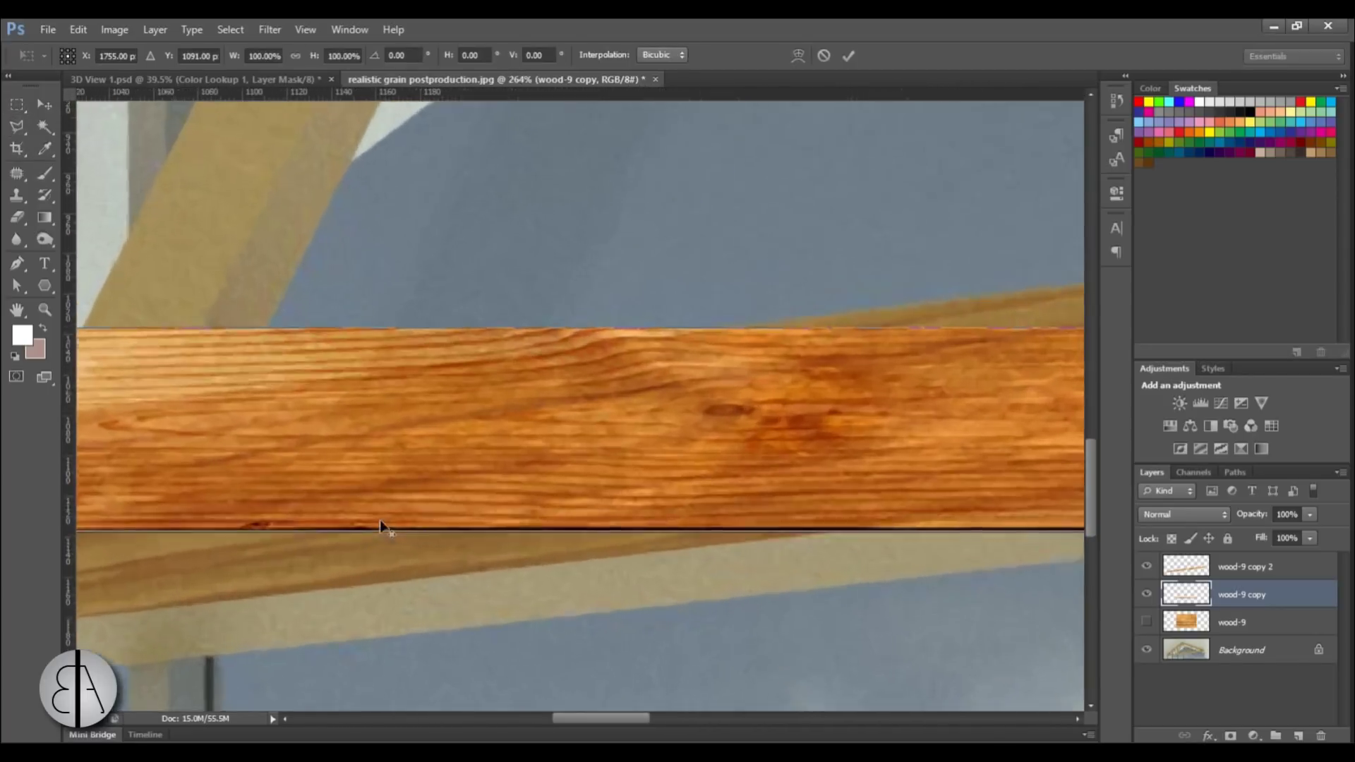
{"action": "left_click", "coordinate": [849, 55]}
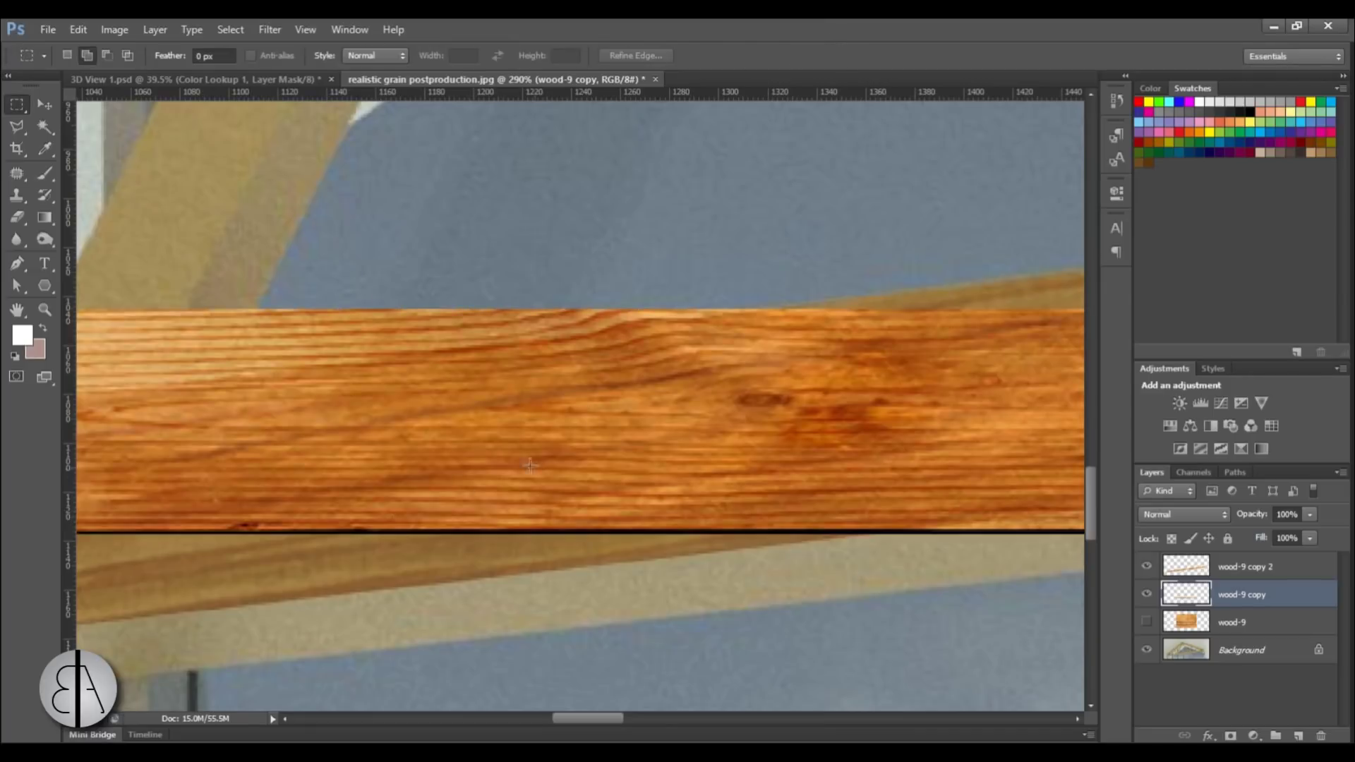
Select the thin strip along the plank's bottom edge on wood-9 copy, delete the dark line there, and deselect
{"action": "scroll", "coordinate": [437, 453], "scroll_direction": "down", "scroll_amount": 3}
{"action": "left_click_drag", "start_coordinate": [172, 484], "coordinate": [890, 539]}
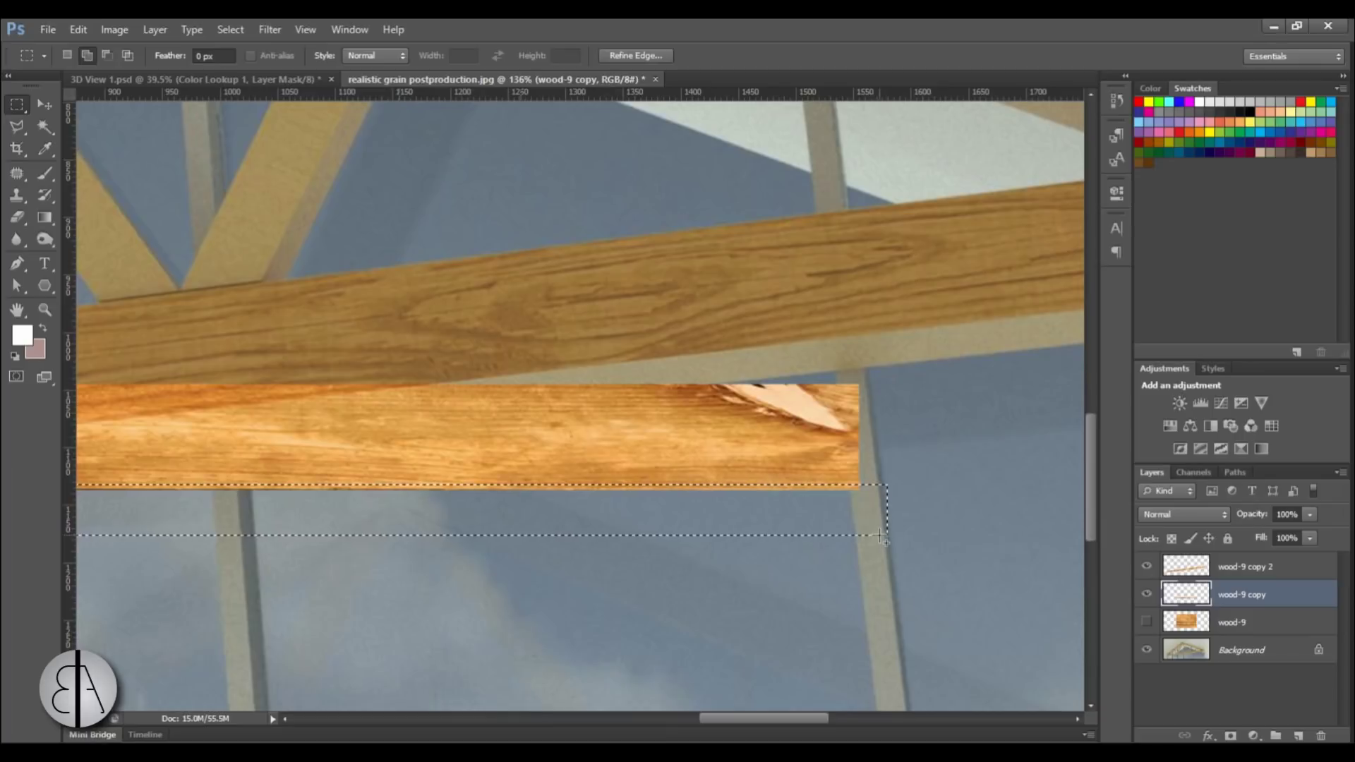
{"action": "scroll", "coordinate": [882, 466], "scroll_direction": "down", "scroll_amount": 3}
{"action": "scroll", "coordinate": [881, 465], "scroll_direction": "down", "scroll_amount": 2}
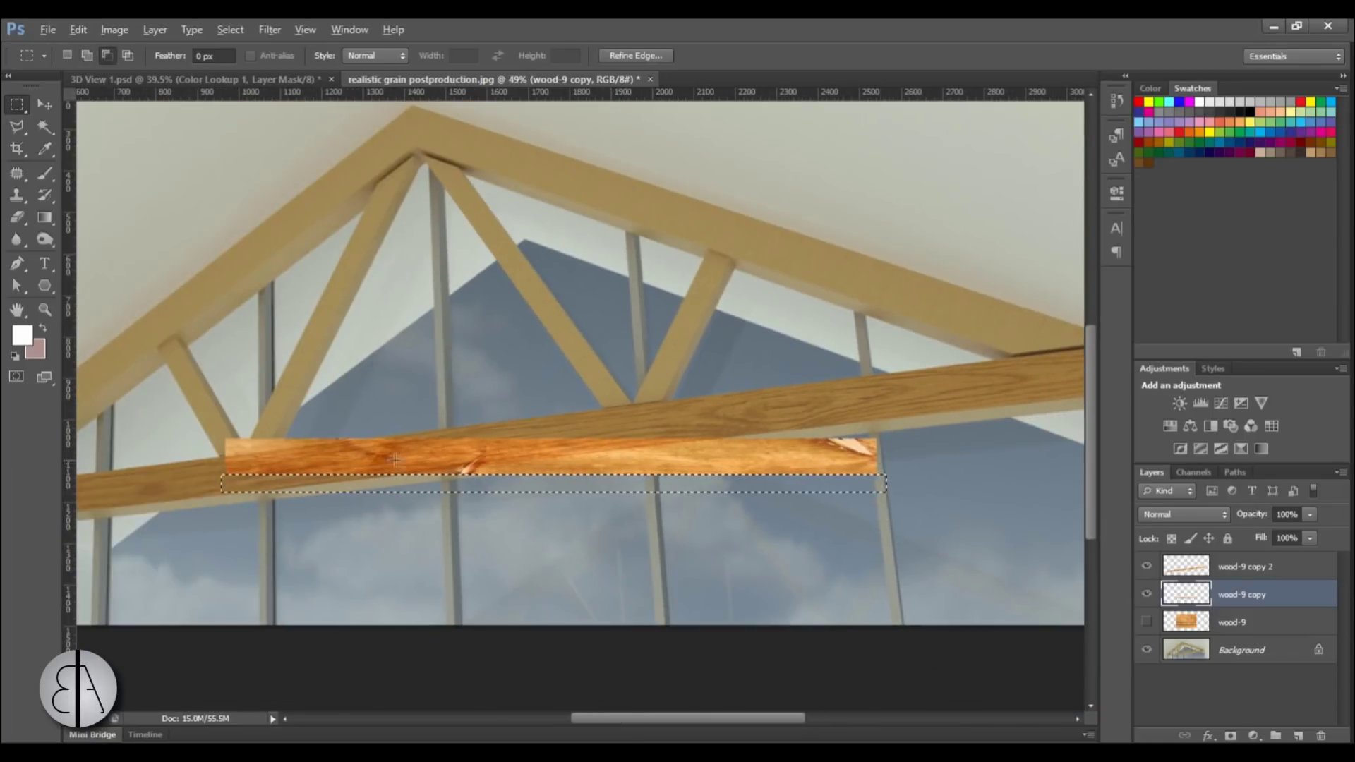
{"action": "scroll", "coordinate": [702, 351], "scroll_direction": "down", "scroll_amount": 3}
{"action": "scroll", "coordinate": [702, 351], "scroll_direction": "up", "scroll_amount": 3}
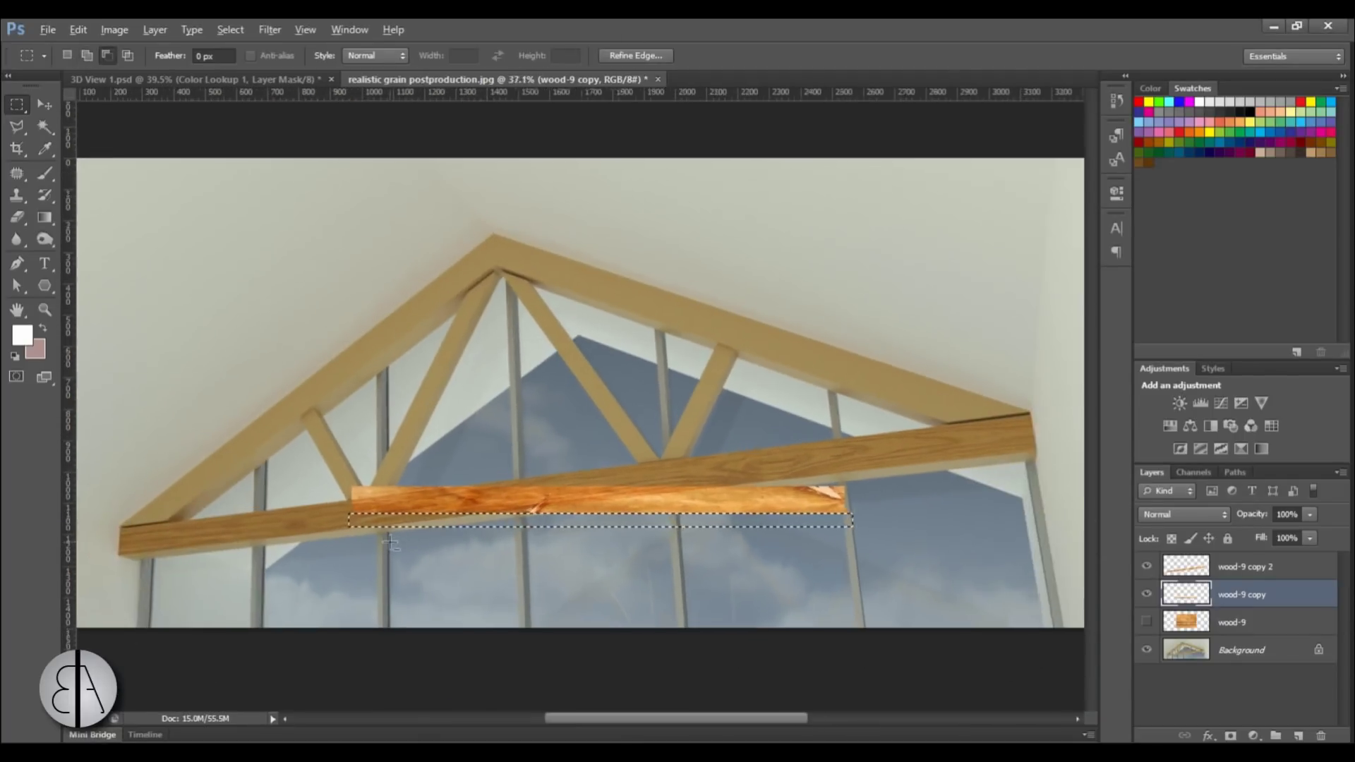
{"action": "right_click", "coordinate": [624, 405]}
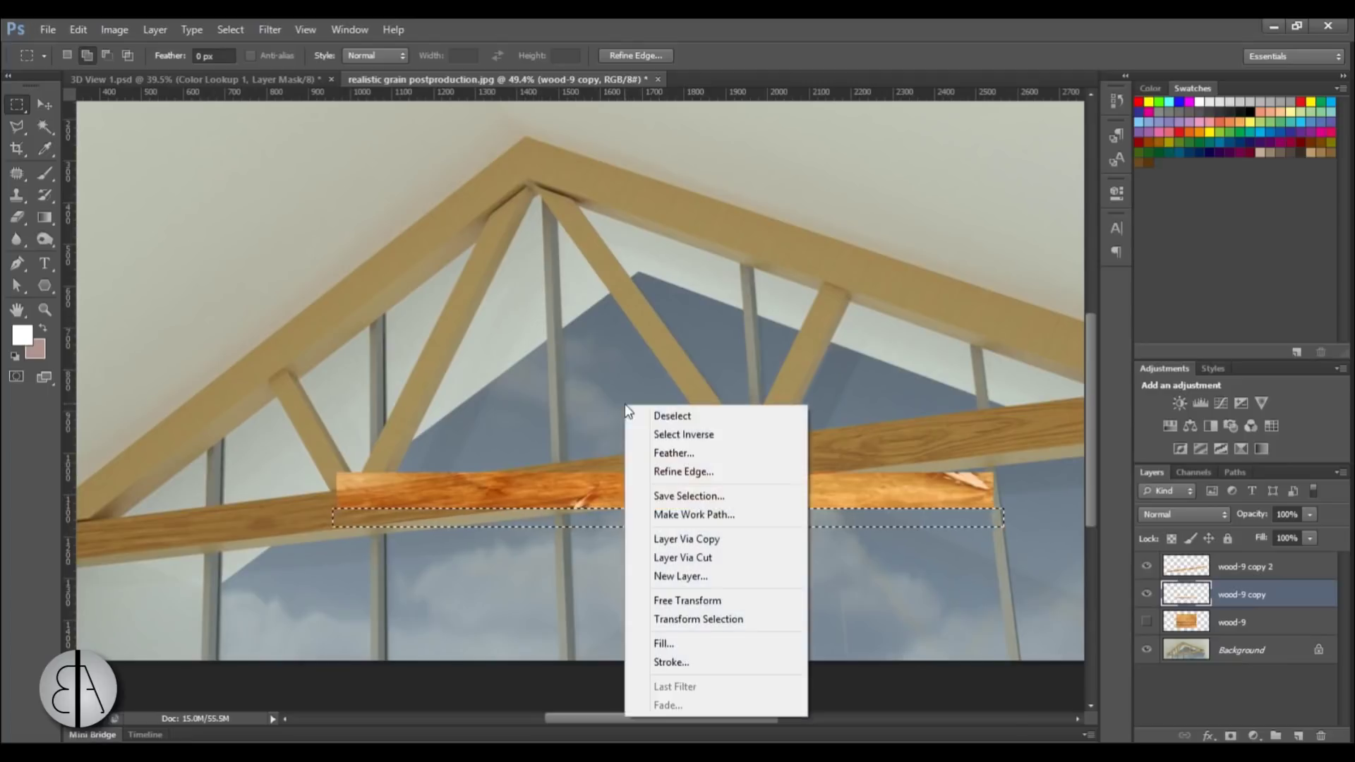
{"action": "scroll", "coordinate": [587, 467], "scroll_direction": "up", "scroll_amount": 1}
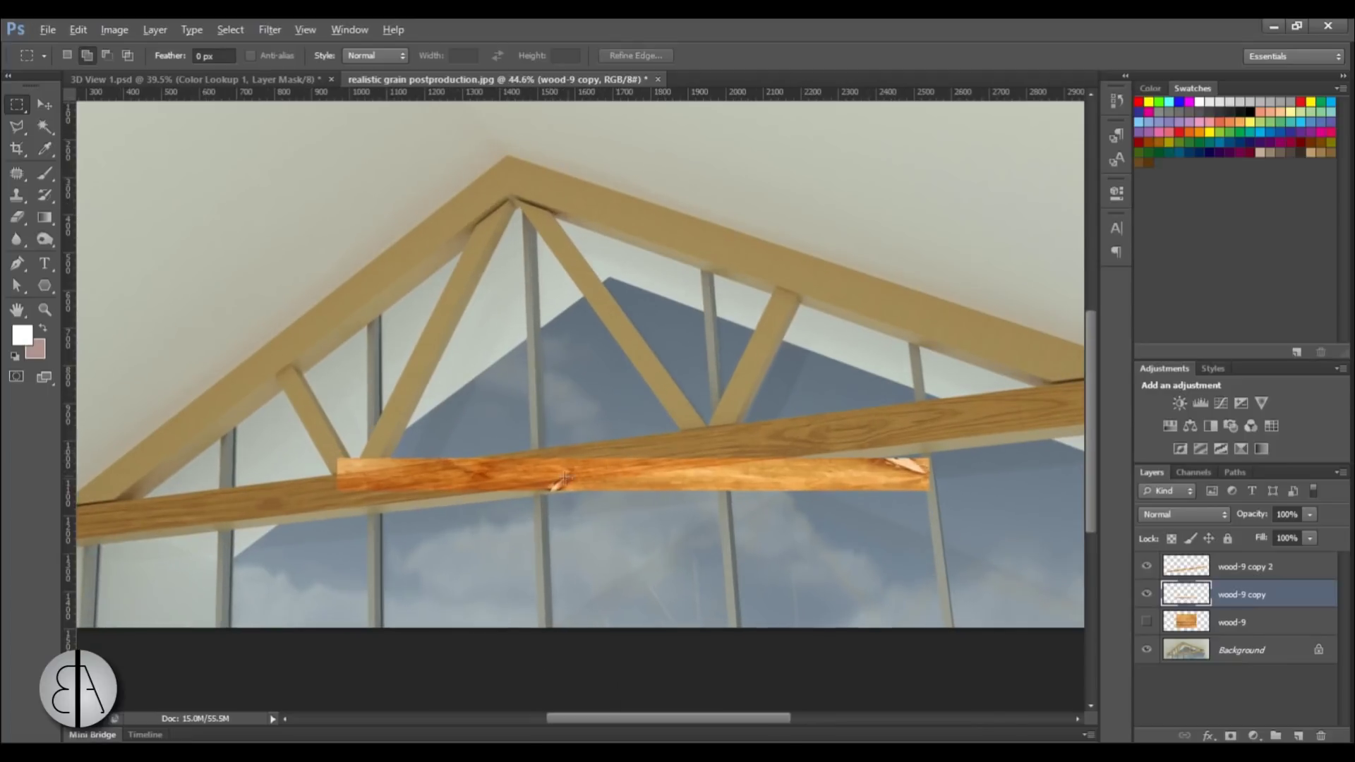
{"action": "scroll", "coordinate": [601, 464], "scroll_direction": "down", "scroll_amount": 1}
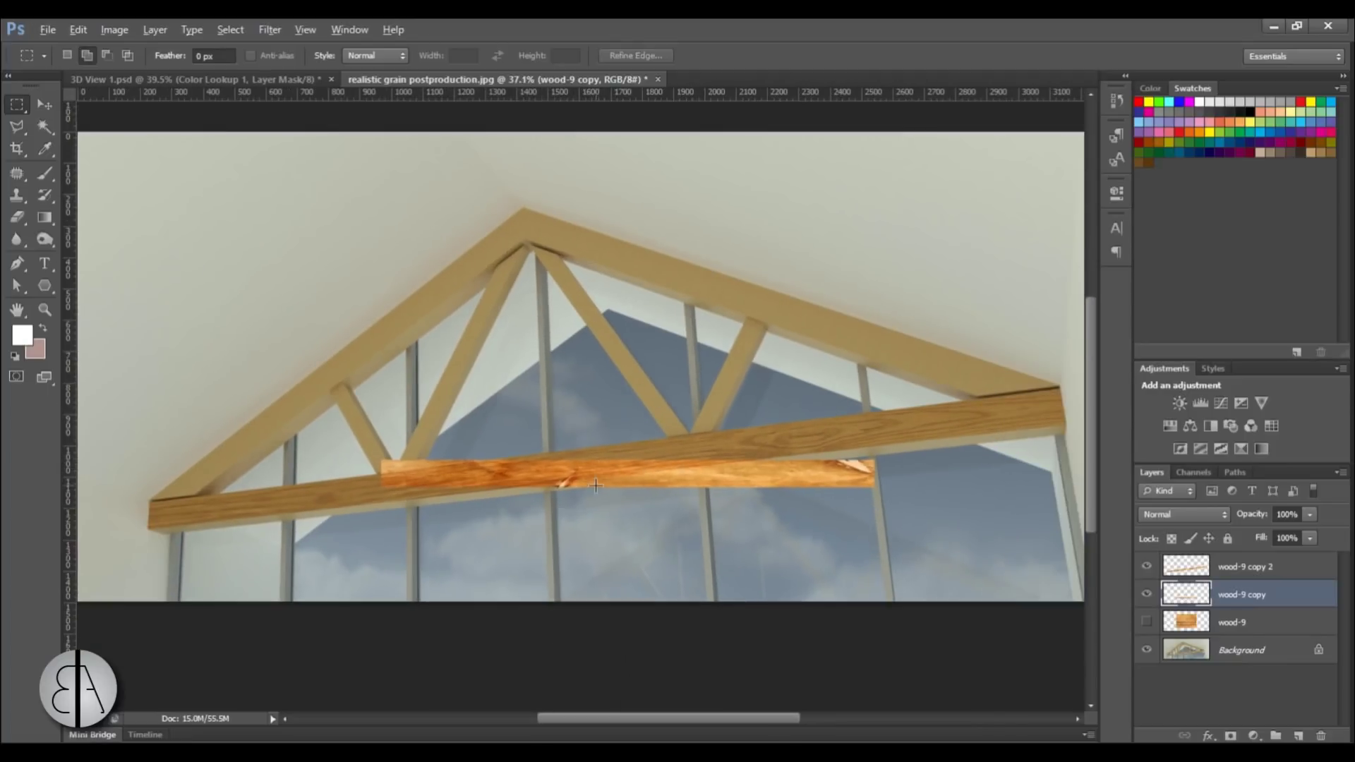
Distort the plank on wood-9 copy by shifting its two bottom corners so both ends slant like the beam's underside
{"action": "scroll", "coordinate": [1020, 421], "scroll_direction": "up", "scroll_amount": 5}
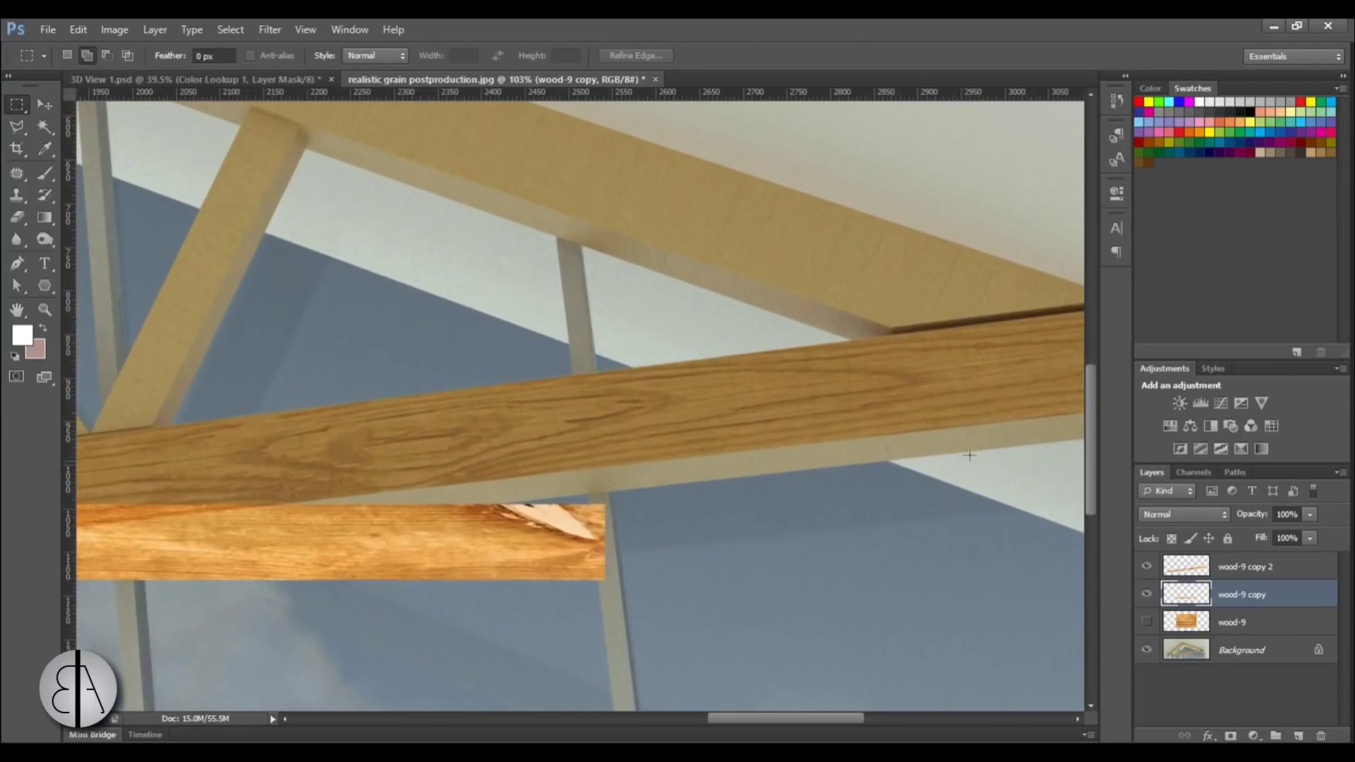
{"action": "scroll", "coordinate": [954, 460], "scroll_direction": "down", "scroll_amount": 4}
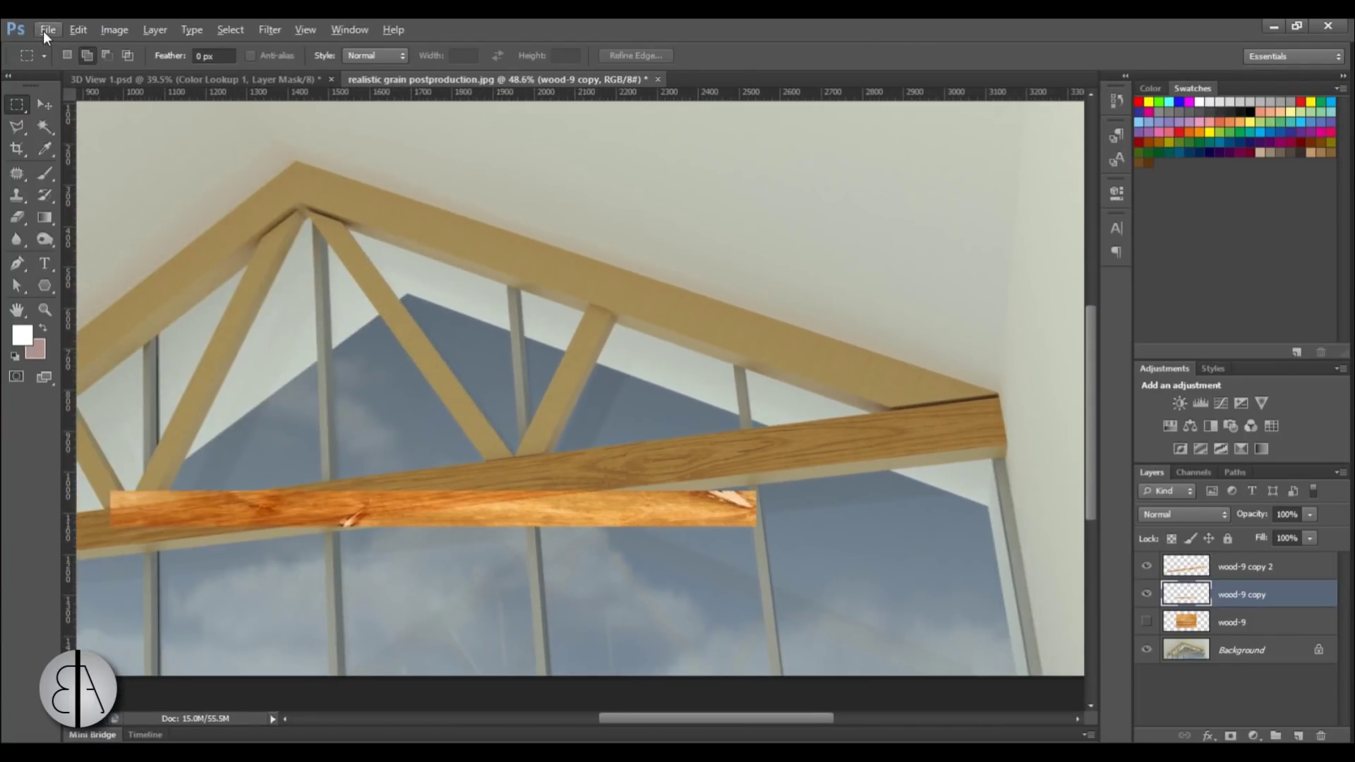
{"action": "left_click", "coordinate": [44, 31]}
{"action": "mouse_move", "coordinate": [76, 34]}
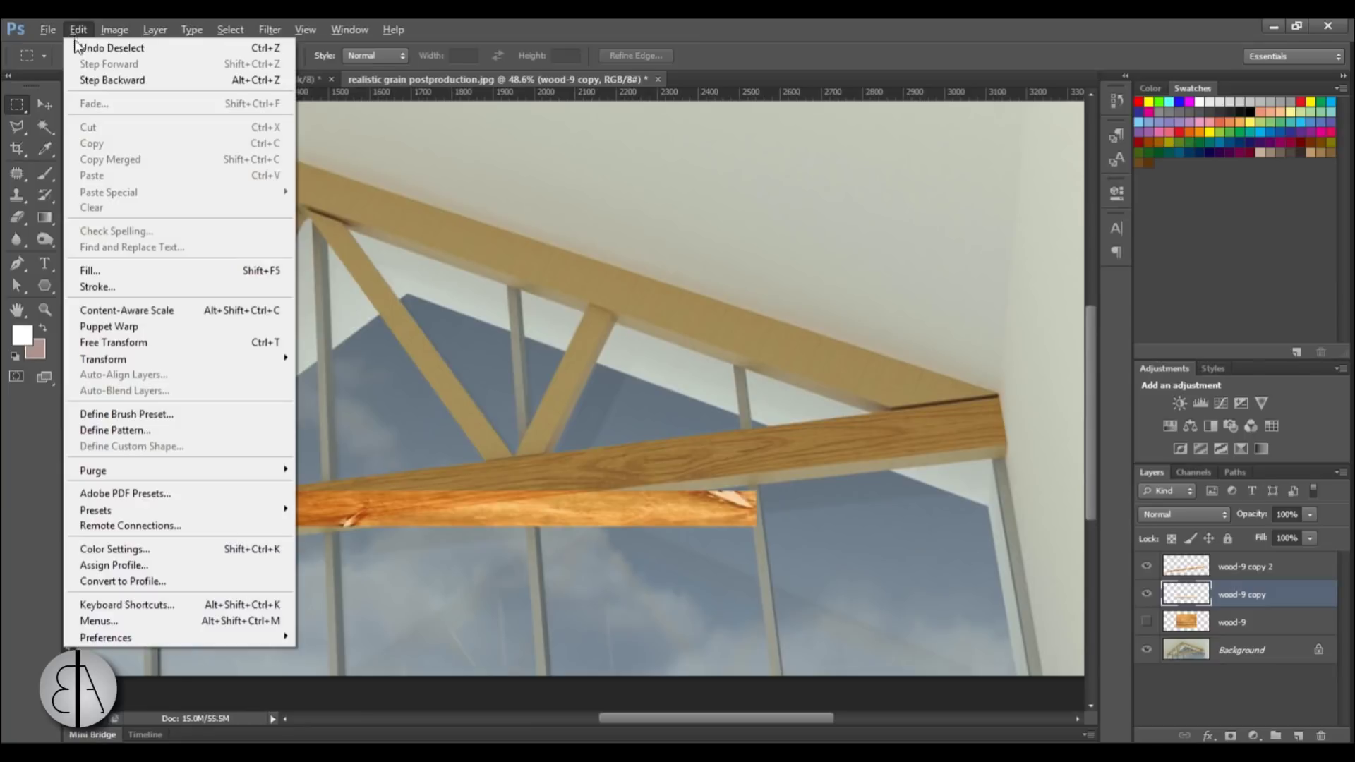
{"action": "mouse_move", "coordinate": [159, 360]}
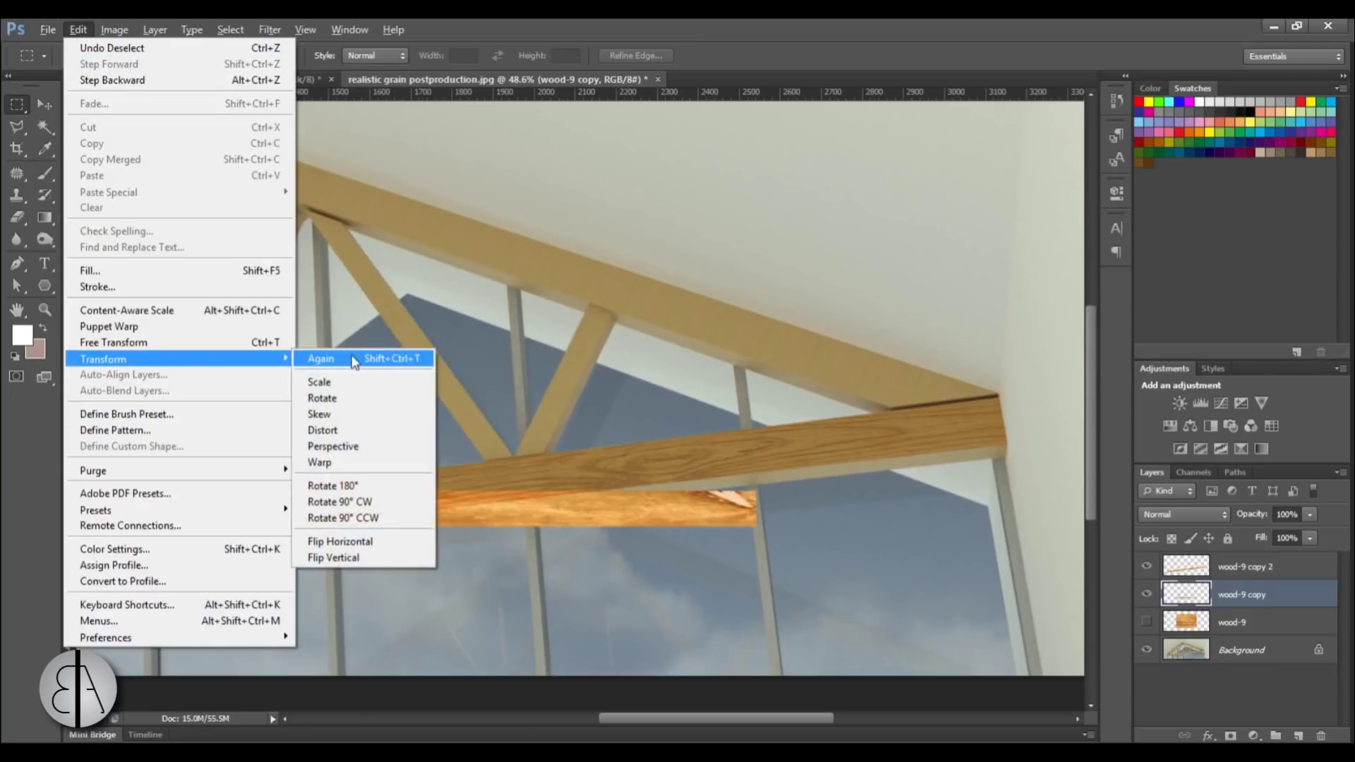
{"action": "left_click", "coordinate": [340, 431]}
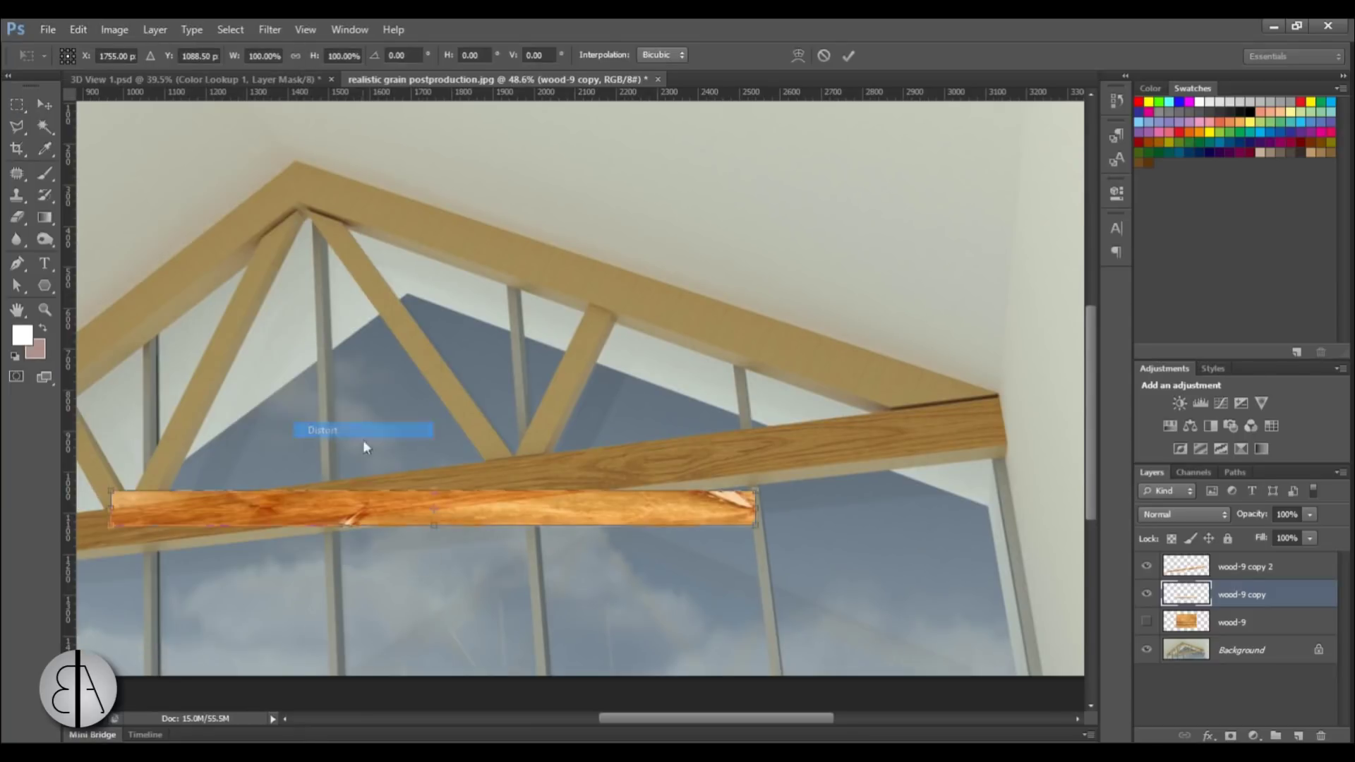
{"action": "scroll", "coordinate": [745, 535], "scroll_direction": "up", "scroll_amount": 4}
{"action": "left_click_drag", "start_coordinate": [772, 524], "coordinate": [803, 502]}
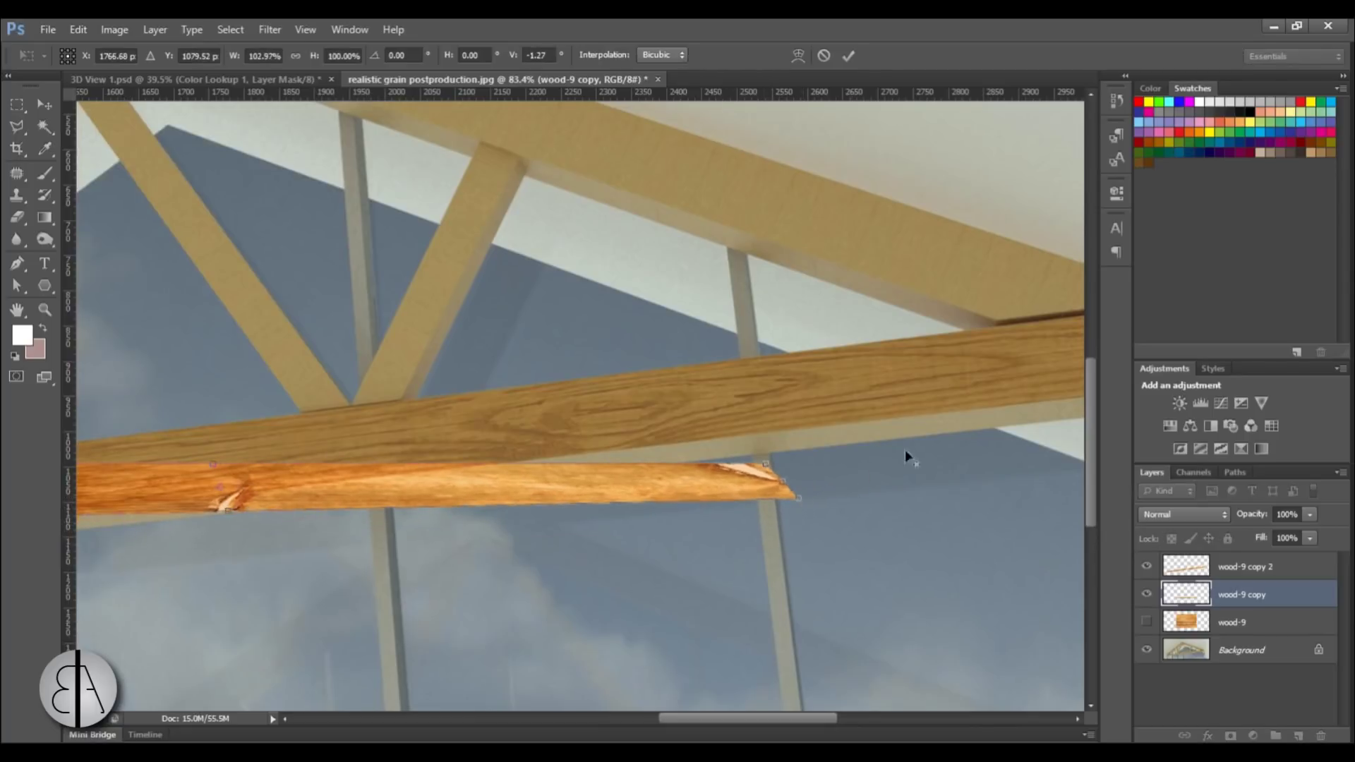
{"action": "scroll", "coordinate": [852, 482], "scroll_direction": "down", "scroll_amount": 4}
{"action": "scroll", "coordinate": [383, 494], "scroll_direction": "up", "scroll_amount": 6}
{"action": "left_click_drag", "start_coordinate": [399, 525], "coordinate": [393, 484]}
{"action": "scroll", "coordinate": [257, 468], "scroll_direction": "down", "scroll_amount": 4}
{"action": "scroll", "coordinate": [522, 480], "scroll_direction": "up", "scroll_amount": 3}
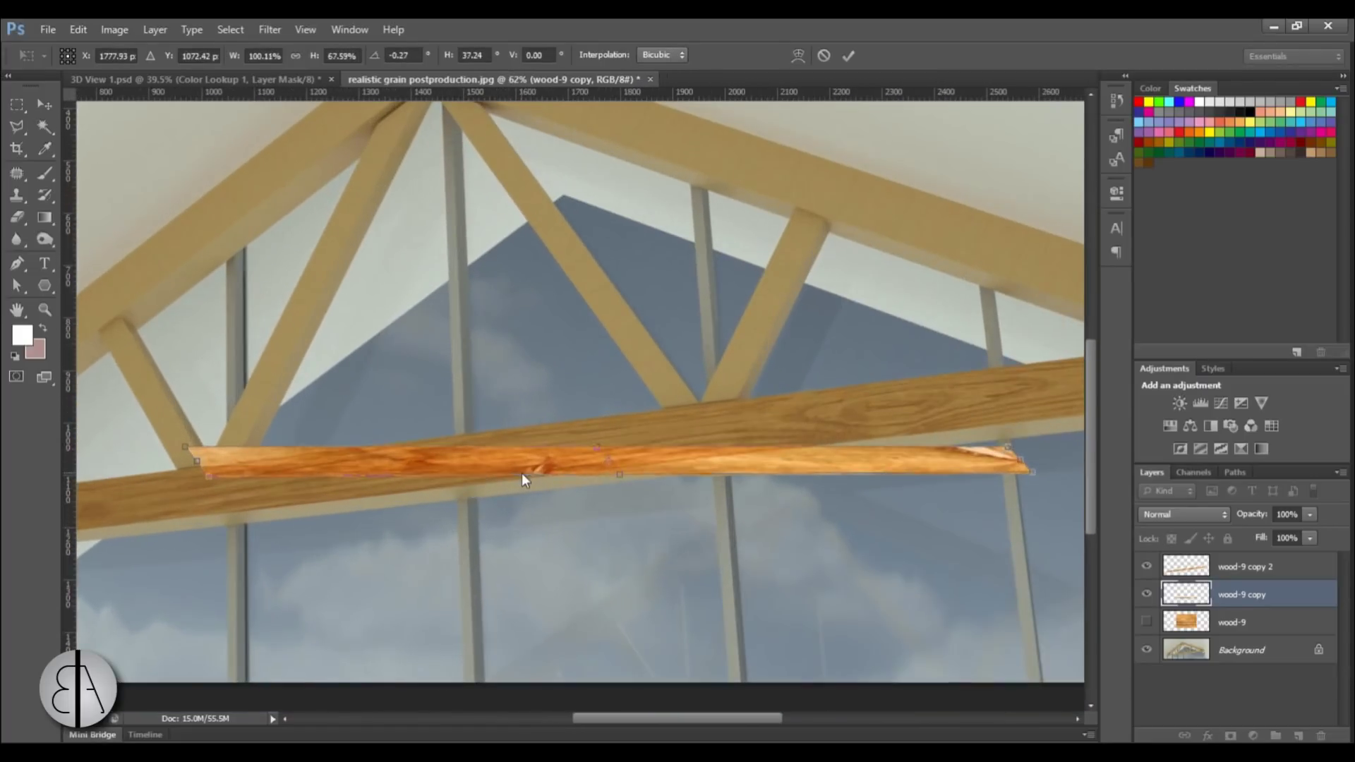
Squeeze the distorted plank to about 49% of its height by raising its bottom edge, and apply the distortion
{"action": "left_click_drag", "start_coordinate": [522, 479], "coordinate": [624, 478]}
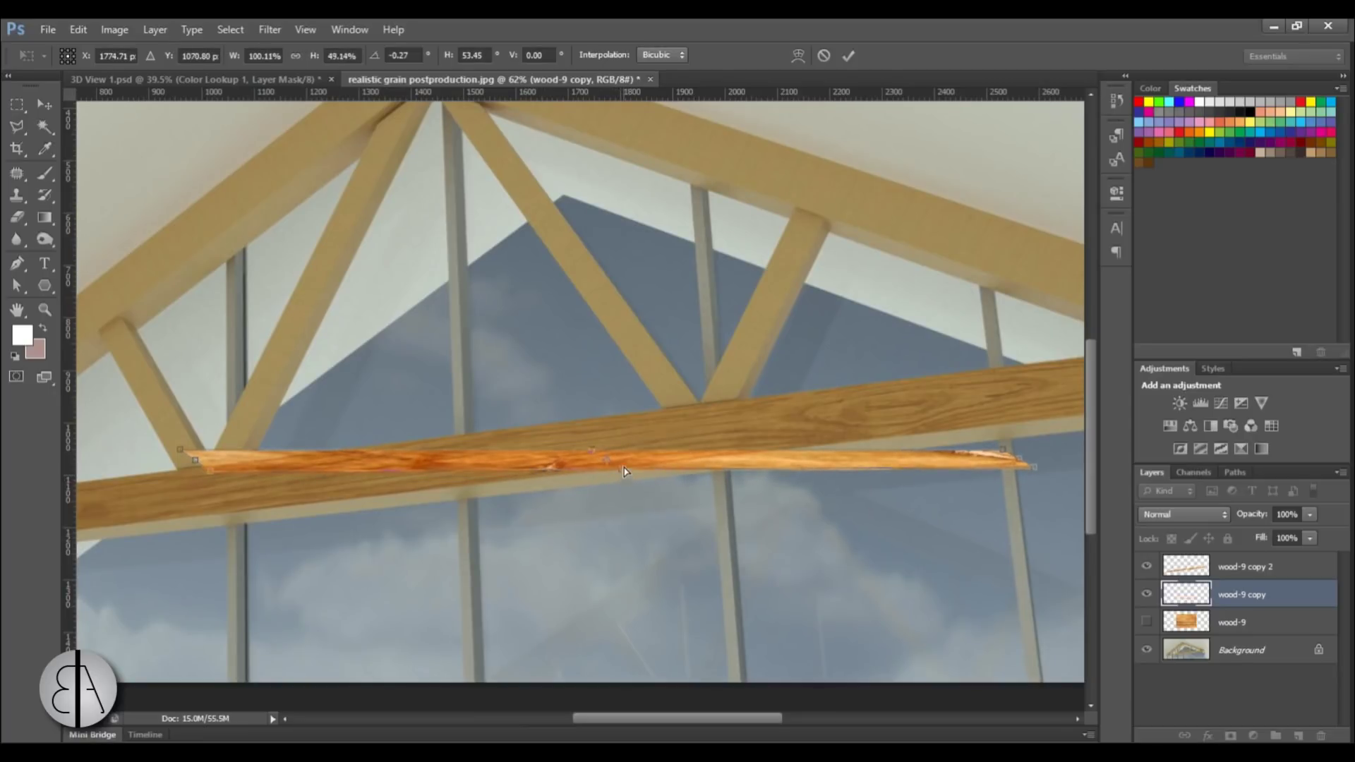
{"action": "scroll", "coordinate": [728, 531], "scroll_direction": "down", "scroll_amount": 3}
{"action": "scroll", "coordinate": [488, 464], "scroll_direction": "up", "scroll_amount": 2}
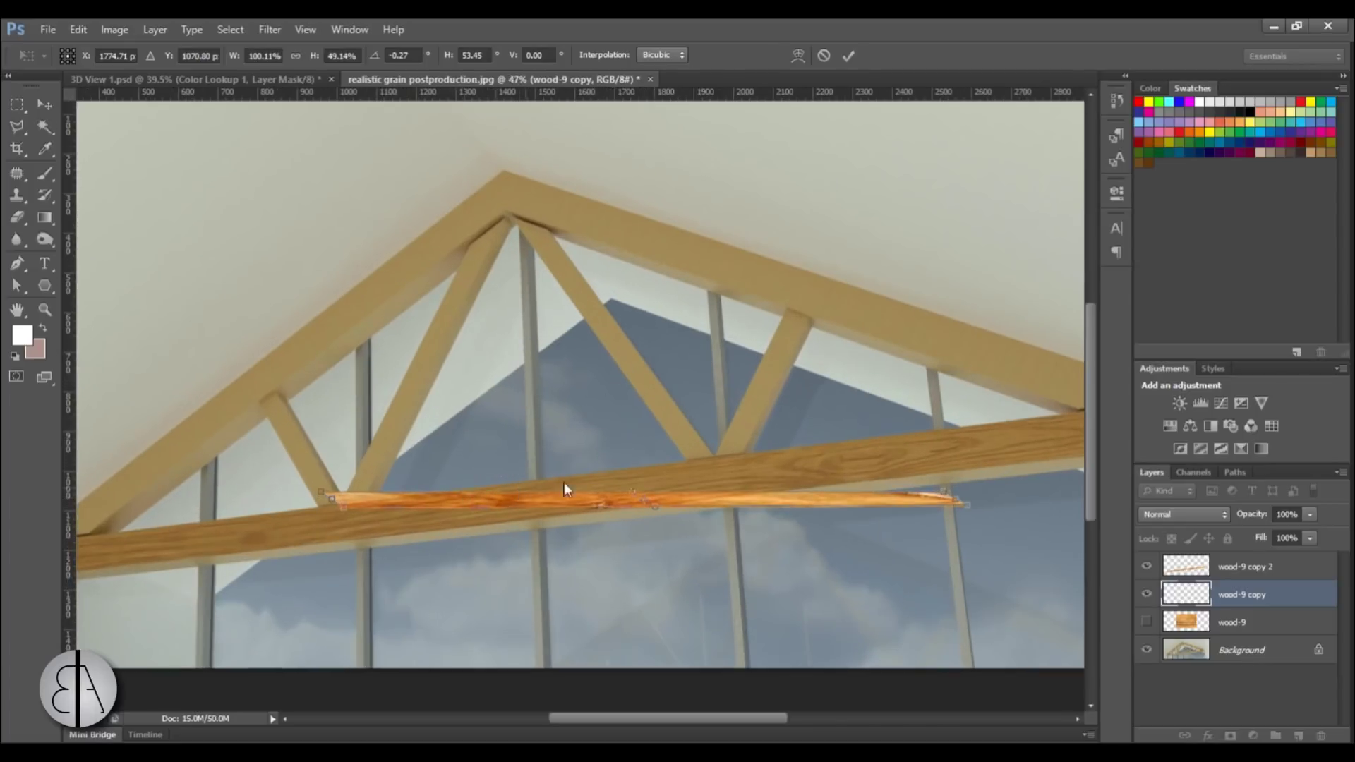
{"action": "left_click", "coordinate": [850, 56]}
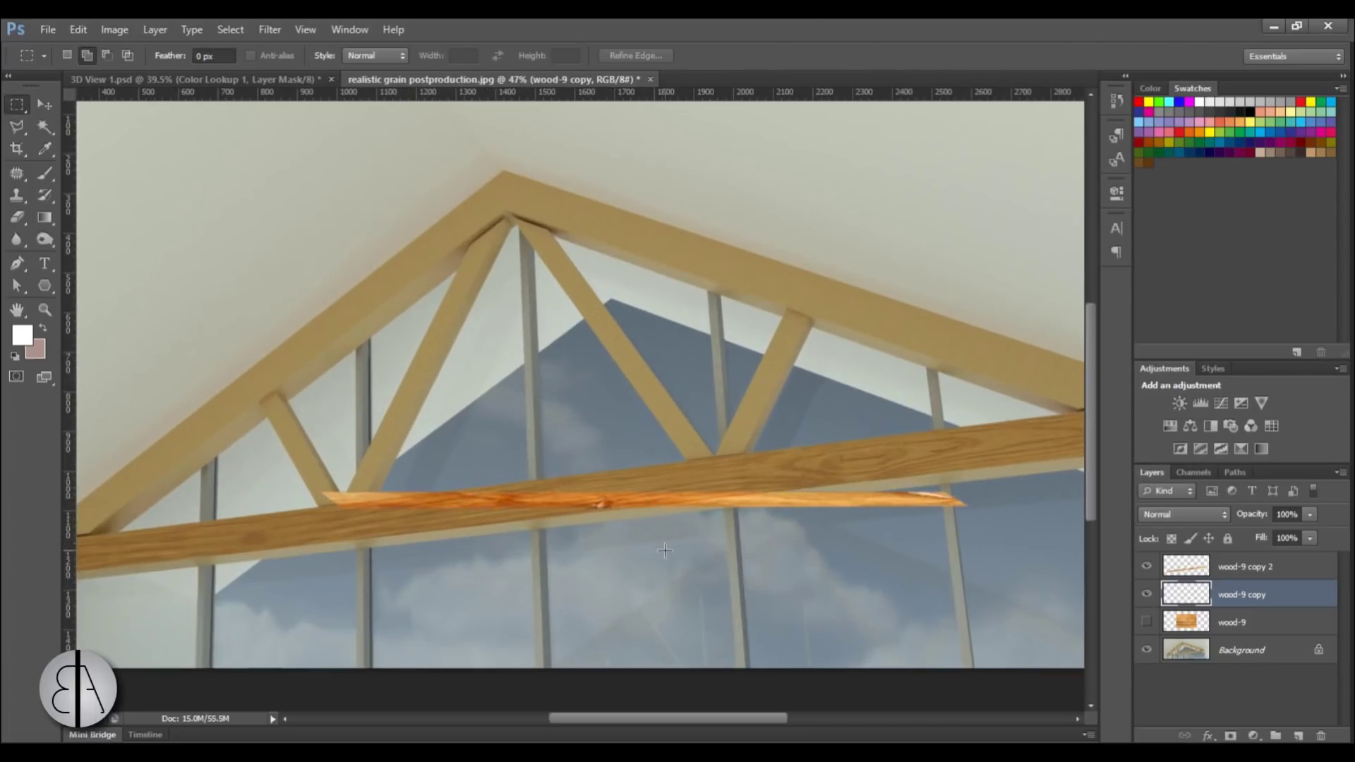
Free-transform the narrowed plank, rotating it about -6.65° to follow the lower beam and moving it just beneath the beam
{"action": "key", "text": "ctrl+t"}
{"action": "scroll", "coordinate": [587, 425], "scroll_direction": "down", "scroll_amount": 2}
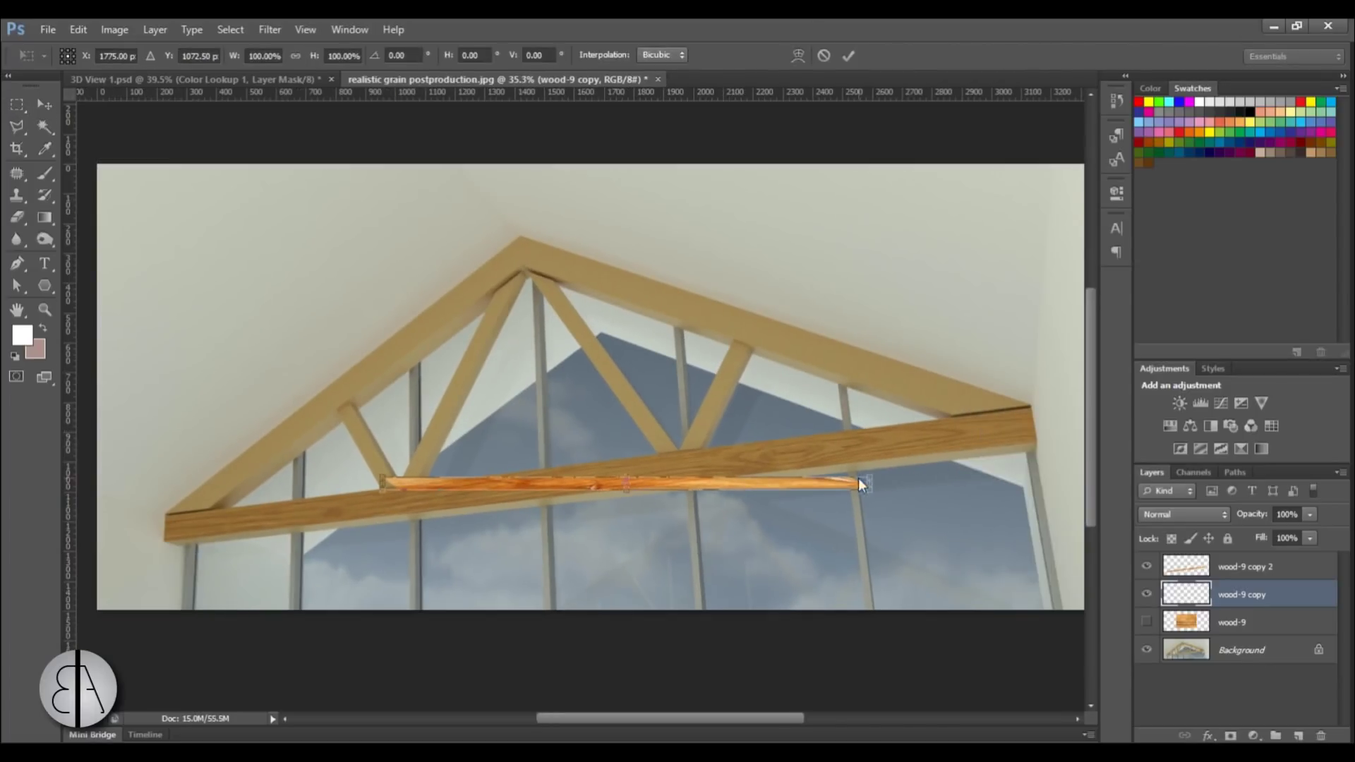
{"action": "left_click_drag", "start_coordinate": [891, 461], "coordinate": [887, 430]}
{"action": "scroll", "coordinate": [613, 487], "scroll_direction": "up", "scroll_amount": 5}
{"action": "left_click_drag", "start_coordinate": [633, 480], "coordinate": [652, 534]}
{"action": "scroll", "coordinate": [438, 559], "scroll_direction": "down", "scroll_amount": 4}
{"action": "scroll", "coordinate": [1089, 511], "scroll_direction": "up", "scroll_amount": 3}
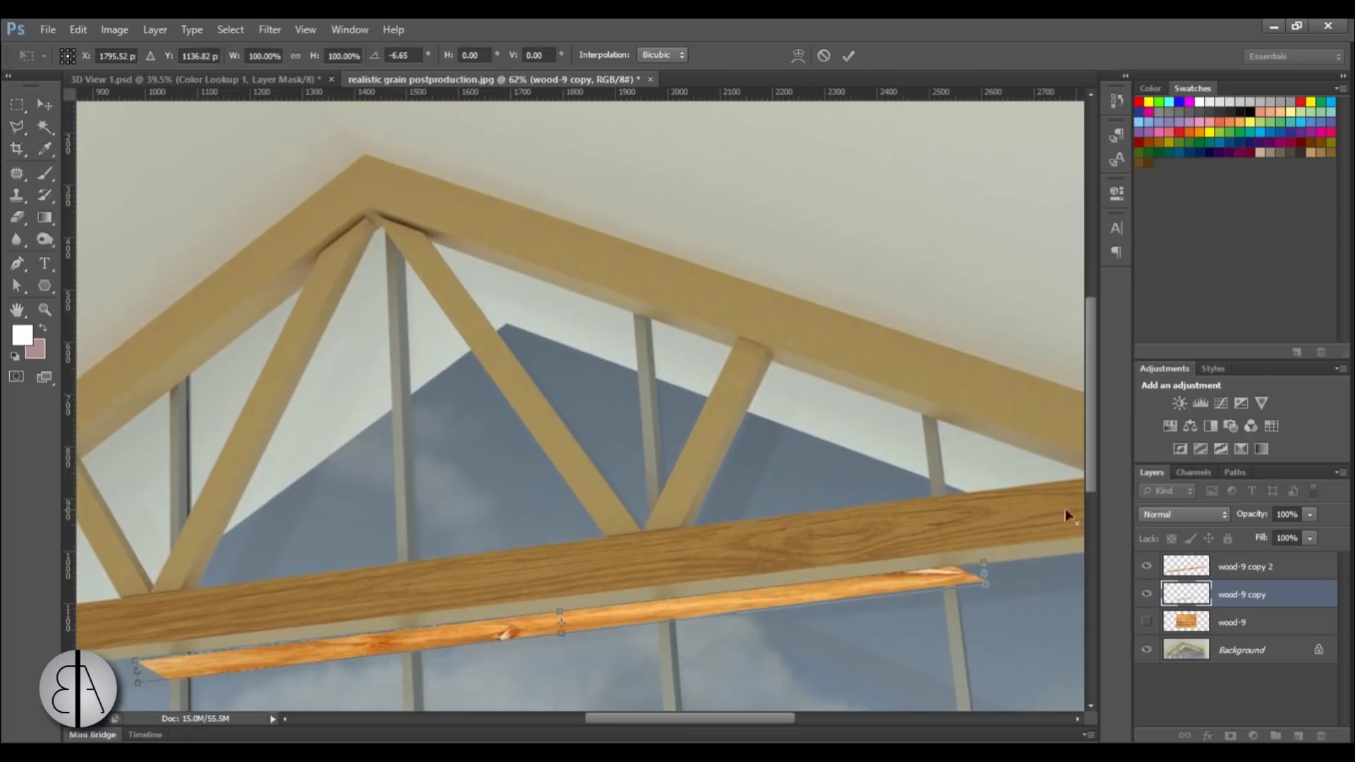
Fine-tune the plank's rotation to about -6.34° so it runs parallel to the lower beam's bottom edge
{"action": "scroll", "coordinate": [999, 606], "scroll_direction": "up", "scroll_amount": 5}
{"action": "scroll", "coordinate": [998, 607], "scroll_direction": "up", "scroll_amount": 3}
{"action": "left_click_drag", "start_coordinate": [961, 487], "coordinate": [963, 490]}
{"action": "scroll", "coordinate": [958, 465], "scroll_direction": "down", "scroll_amount": 4}
{"action": "scroll", "coordinate": [388, 603], "scroll_direction": "down", "scroll_amount": 3}
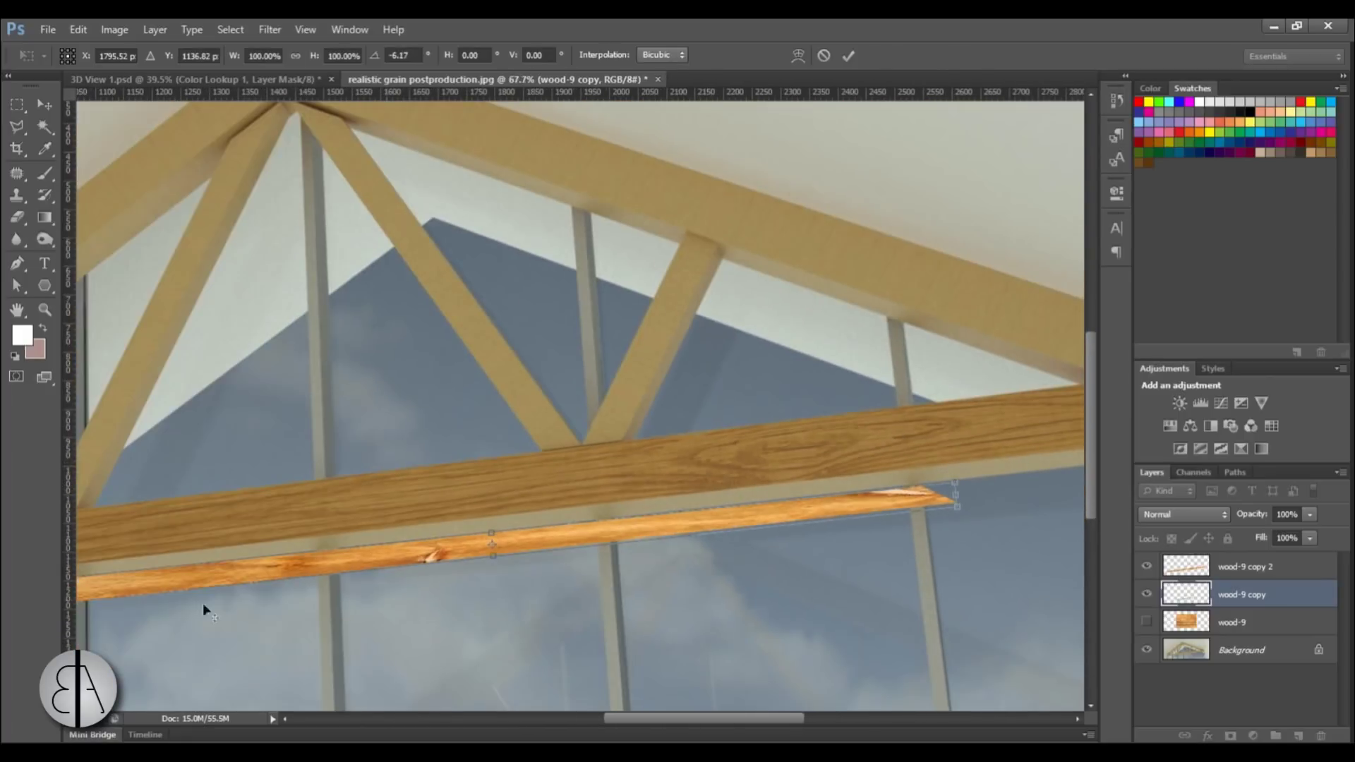
{"action": "scroll", "coordinate": [270, 590], "scroll_direction": "up", "scroll_amount": 6}
{"action": "left_click_drag", "start_coordinate": [222, 556], "coordinate": [220, 545]}
{"action": "scroll", "coordinate": [339, 514], "scroll_direction": "down", "scroll_amount": 7}
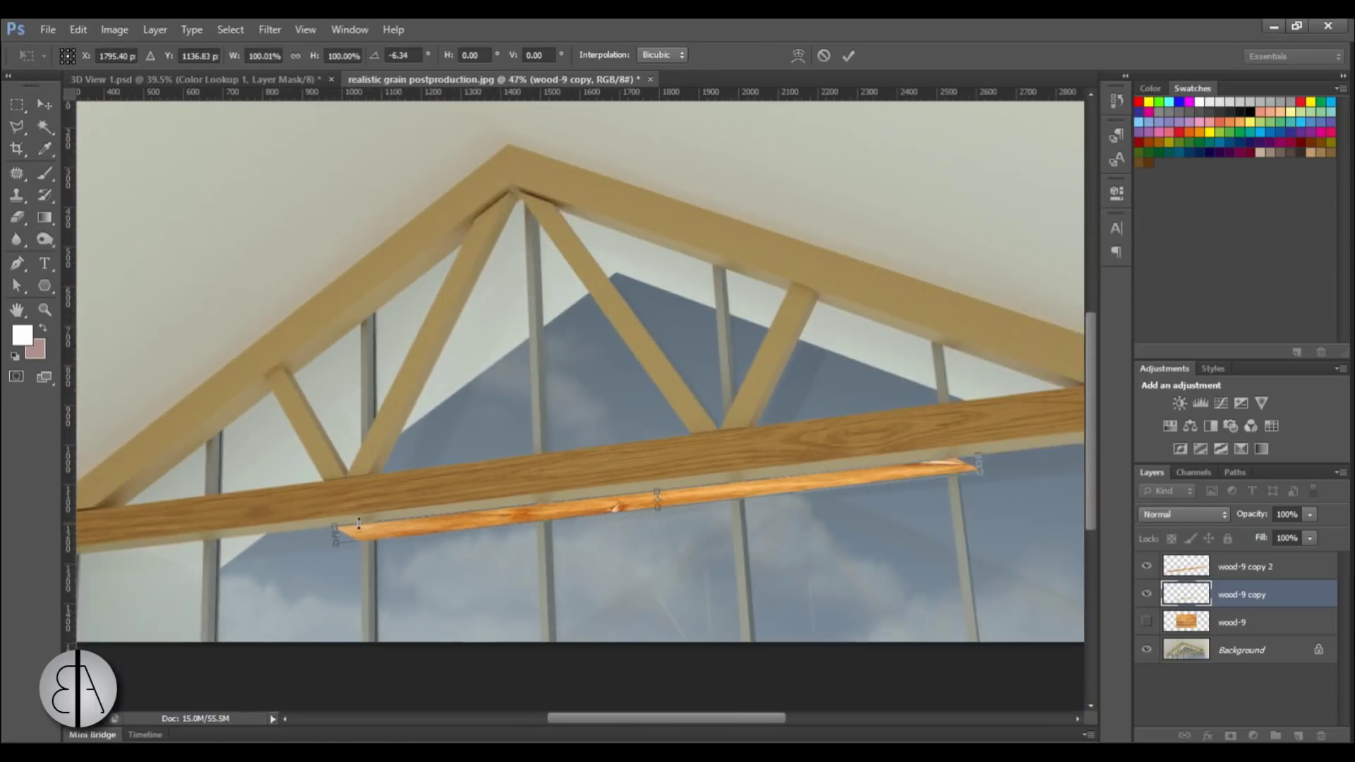
Slide the plank along the lower beam's underside toward the beam's left end
{"action": "left_click_drag", "start_coordinate": [460, 537], "coordinate": [300, 538]}
{"action": "scroll", "coordinate": [677, 569], "scroll_direction": "down", "scroll_amount": 4}
{"action": "scroll", "coordinate": [678, 569], "scroll_direction": "up", "scroll_amount": 5}
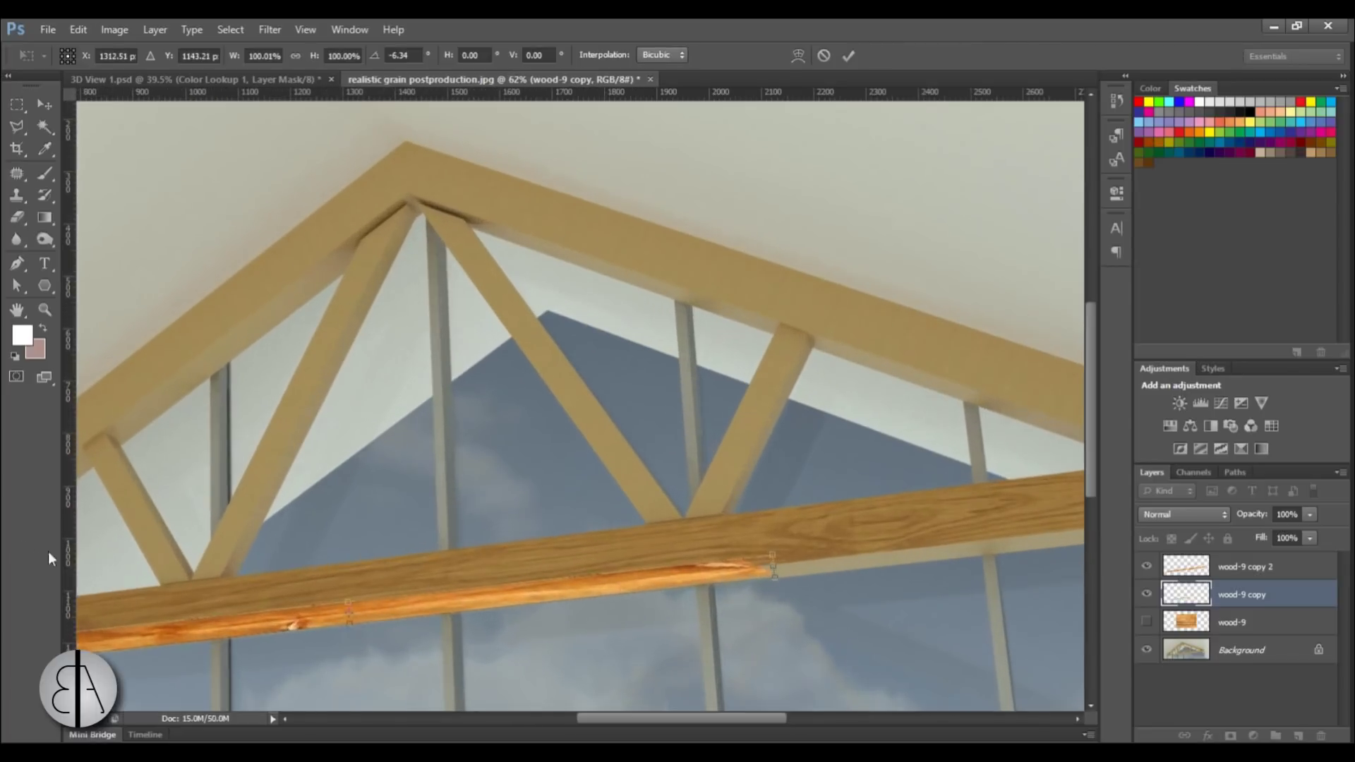
{"action": "scroll", "coordinate": [278, 553], "scroll_direction": "down", "scroll_amount": 3}
{"action": "scroll", "coordinate": [233, 632], "scroll_direction": "up", "scroll_amount": 5}
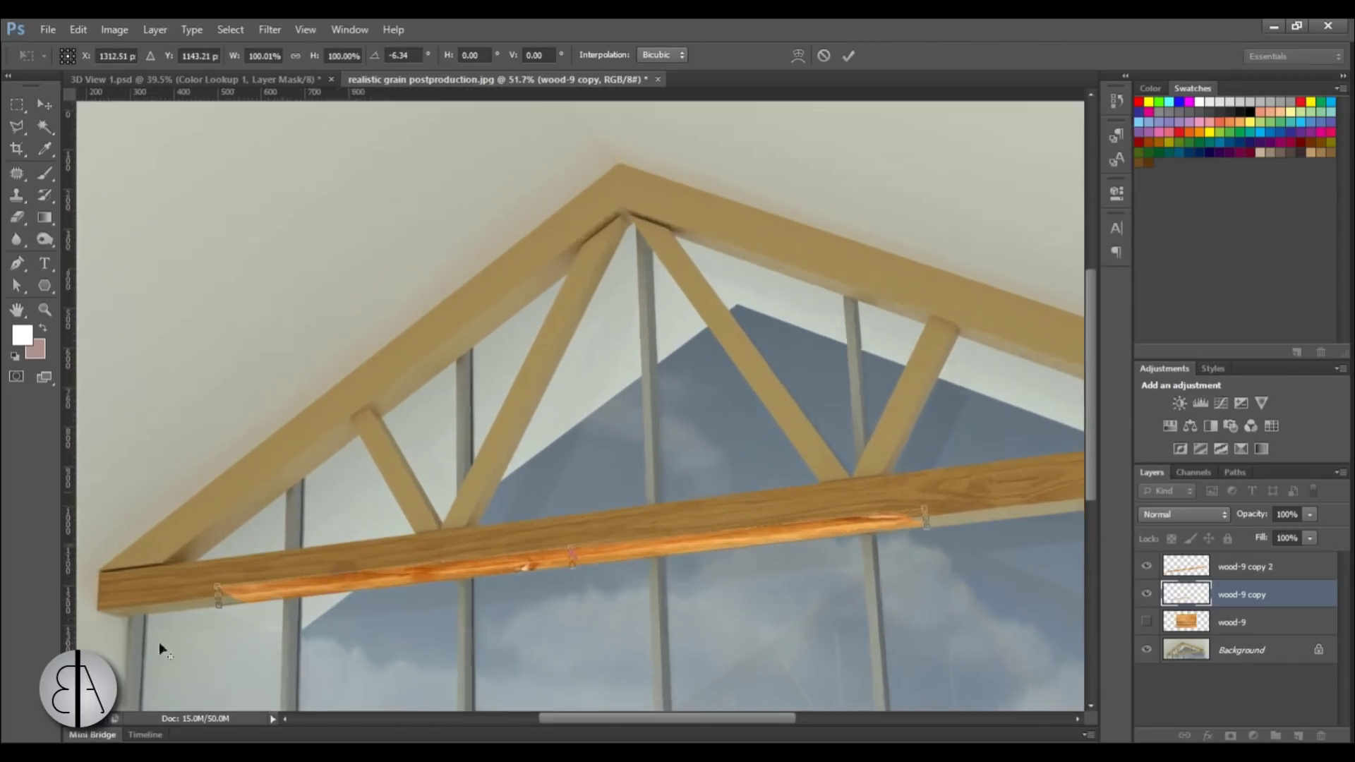
{"action": "scroll", "coordinate": [822, 587], "scroll_direction": "down", "scroll_amount": 2}
{"action": "left_click_drag", "start_coordinate": [416, 590], "coordinate": [276, 611]}
{"action": "scroll", "coordinate": [621, 552], "scroll_direction": "down", "scroll_amount": 5}
{"action": "scroll", "coordinate": [621, 552], "scroll_direction": "up", "scroll_amount": 4}
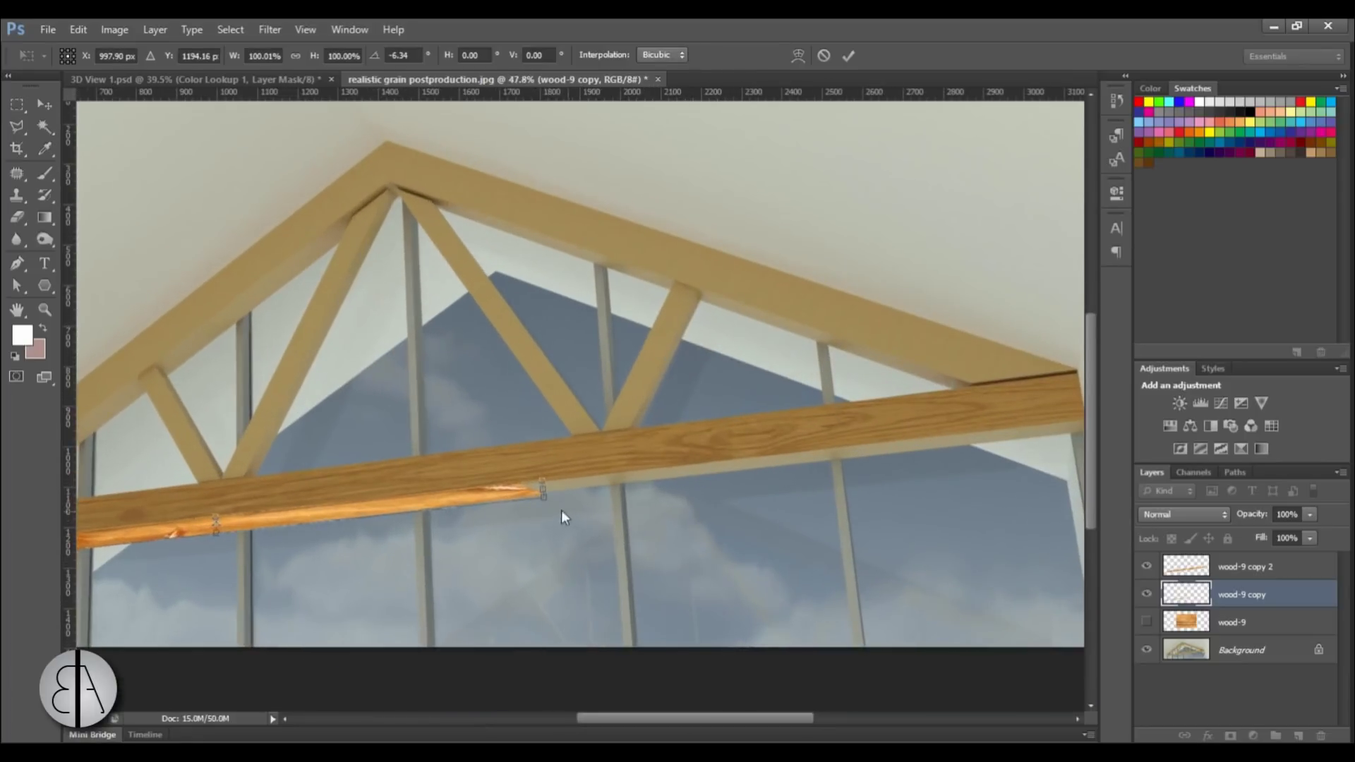
Scale the plank up to about 190% so it covers the lower beam's underside from end to end
{"action": "left_click_drag", "start_coordinate": [541, 497], "coordinate": [1074, 484]}
{"action": "scroll", "coordinate": [618, 531], "scroll_direction": "down", "scroll_amount": 2}
{"action": "scroll", "coordinate": [917, 473], "scroll_direction": "up", "scroll_amount": 3}
{"action": "left_click_drag", "start_coordinate": [904, 480], "coordinate": [1005, 478]}
{"action": "left_click_drag", "start_coordinate": [726, 470], "coordinate": [730, 460]}
{"action": "scroll", "coordinate": [705, 487], "scroll_direction": "down", "scroll_amount": 4}
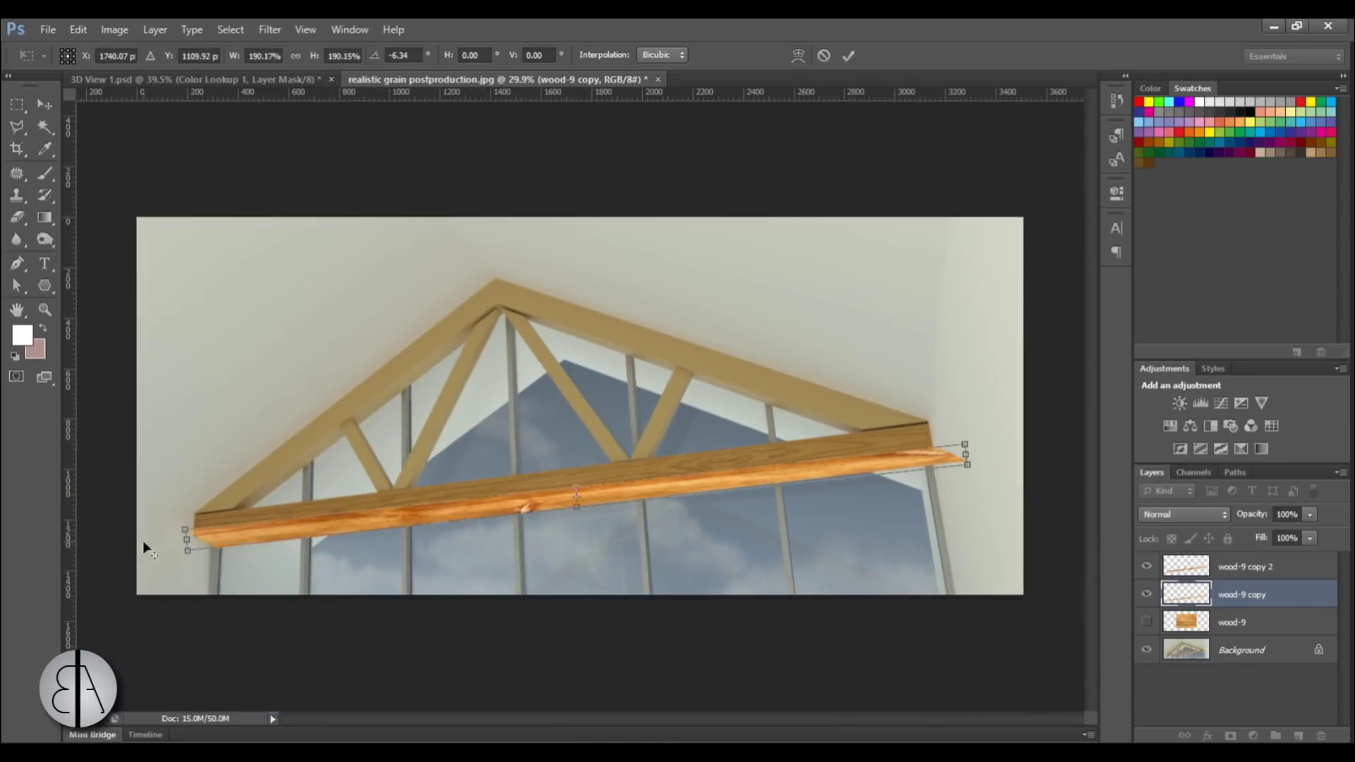
Nudge the enlarged plank left so its slanted end overhangs the beam's left corner
{"action": "scroll", "coordinate": [163, 540], "scroll_direction": "up", "scroll_amount": 4}
{"action": "scroll", "coordinate": [169, 553], "scroll_direction": "up", "scroll_amount": 5}
{"action": "left_click_drag", "start_coordinate": [298, 569], "coordinate": [280, 565]}
{"action": "scroll", "coordinate": [397, 455], "scroll_direction": "down", "scroll_amount": 4}
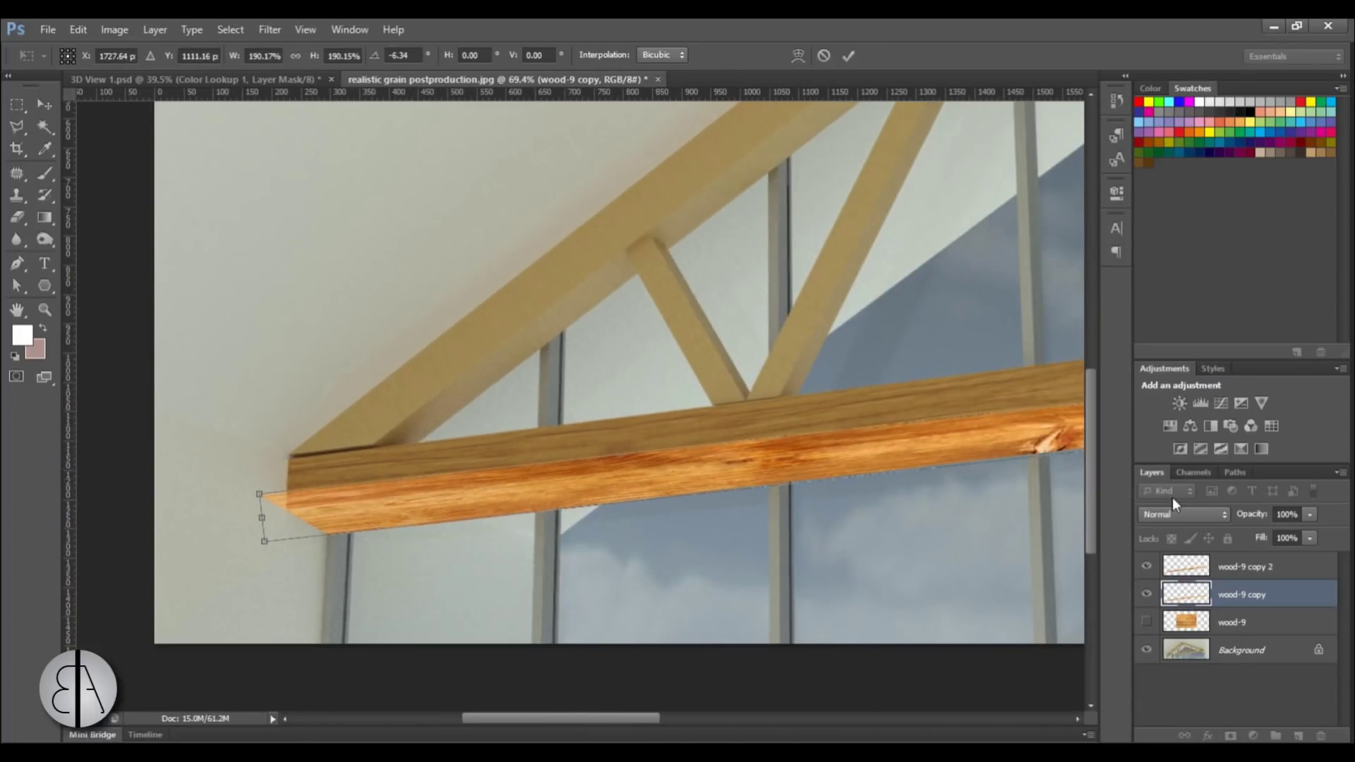
Set wood-9 copy to Multiply blending with 50% fill, and apply the plank's transformation
{"action": "left_click", "coordinate": [1189, 516]}
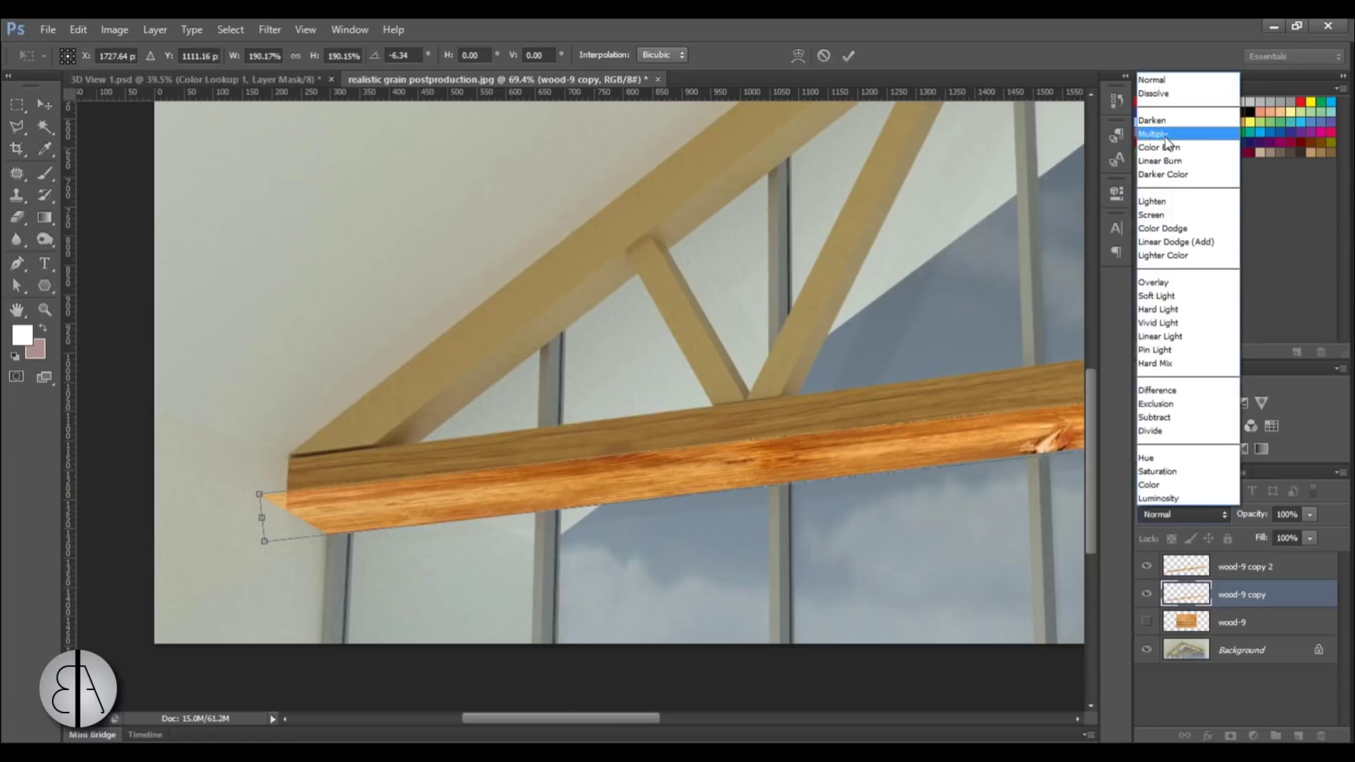
{"action": "left_click", "coordinate": [1171, 144]}
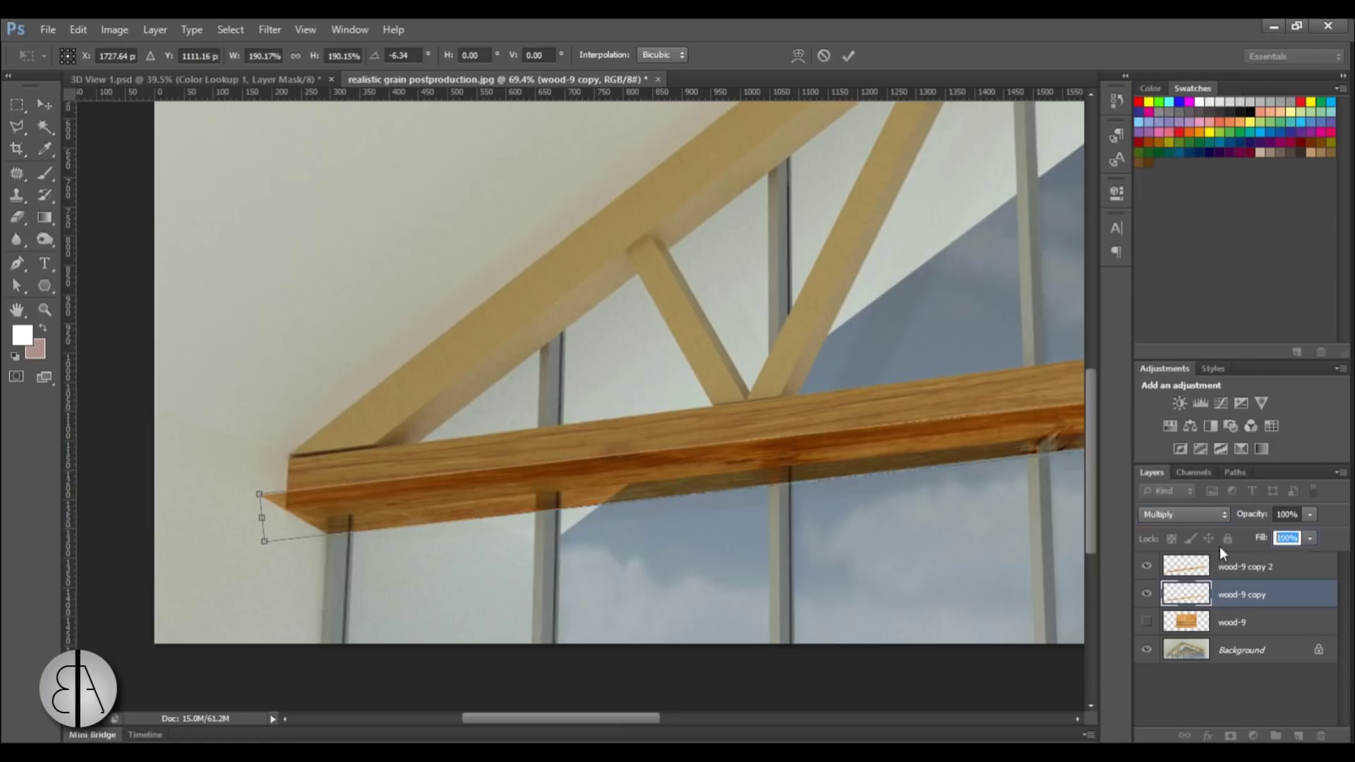
{"action": "type", "text": "50"}
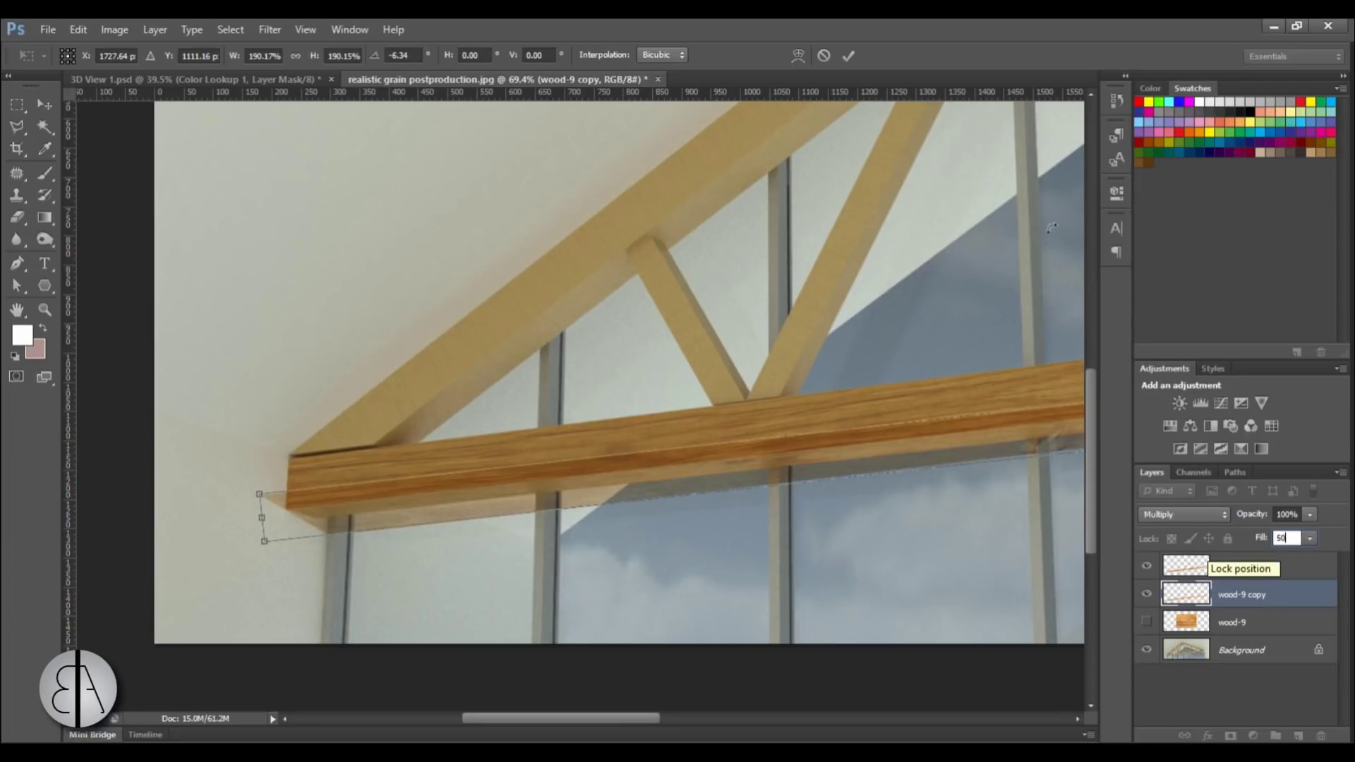
{"action": "left_click", "coordinate": [851, 59]}
Outline the lower beam's underside from end to end with the Polygonal Lasso, following its edges on wood-9 copy
{"action": "scroll", "coordinate": [212, 487], "scroll_direction": "down", "scroll_amount": 3}
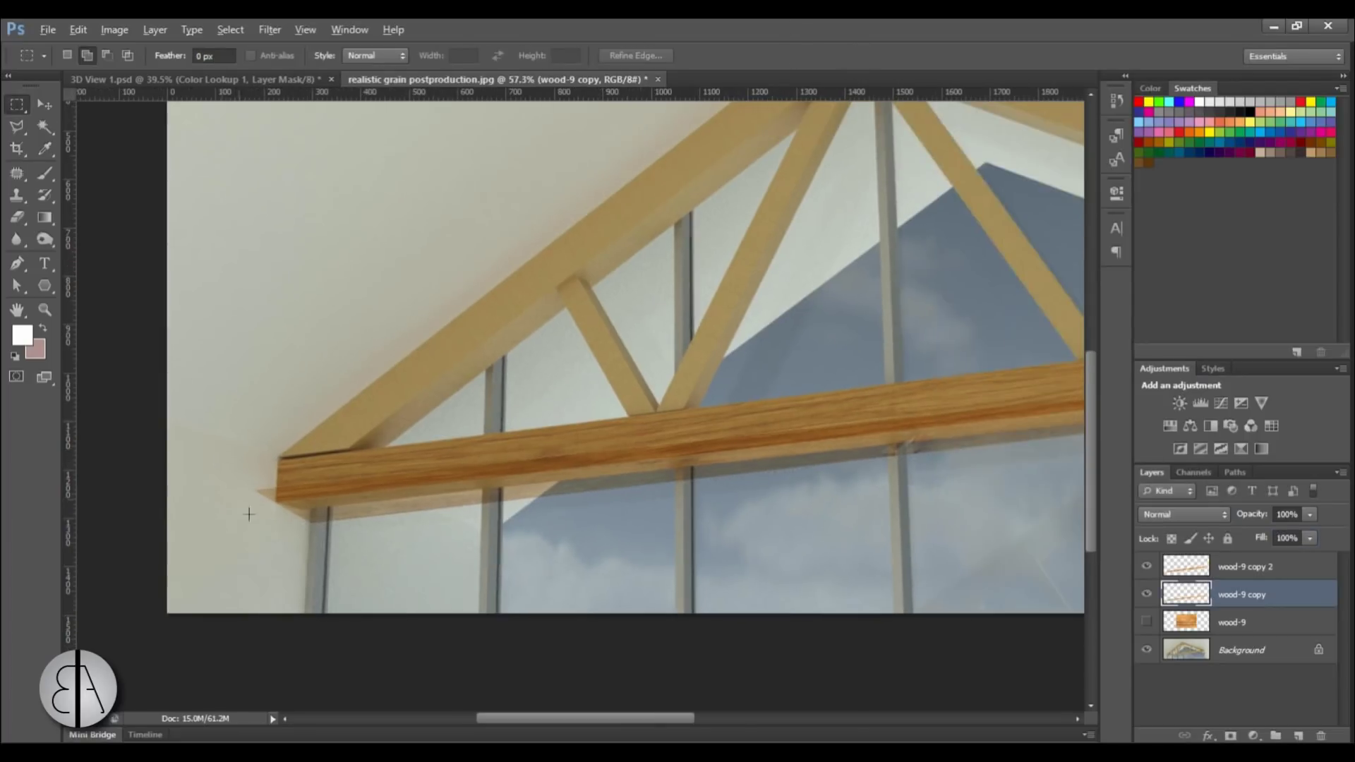
{"action": "scroll", "coordinate": [210, 555], "scroll_direction": "up", "scroll_amount": 4}
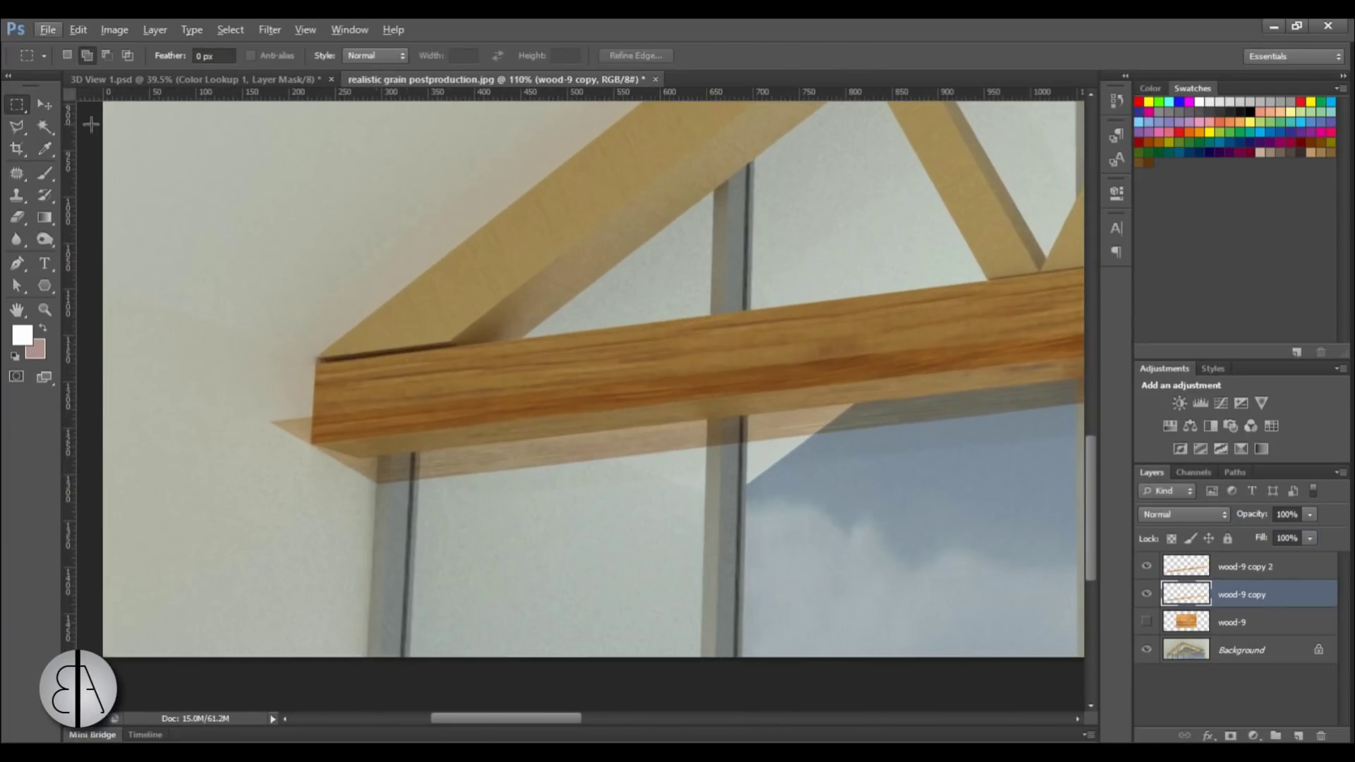
{"action": "left_click", "coordinate": [18, 129]}
{"action": "scroll", "coordinate": [280, 428], "scroll_direction": "up", "scroll_amount": 5}
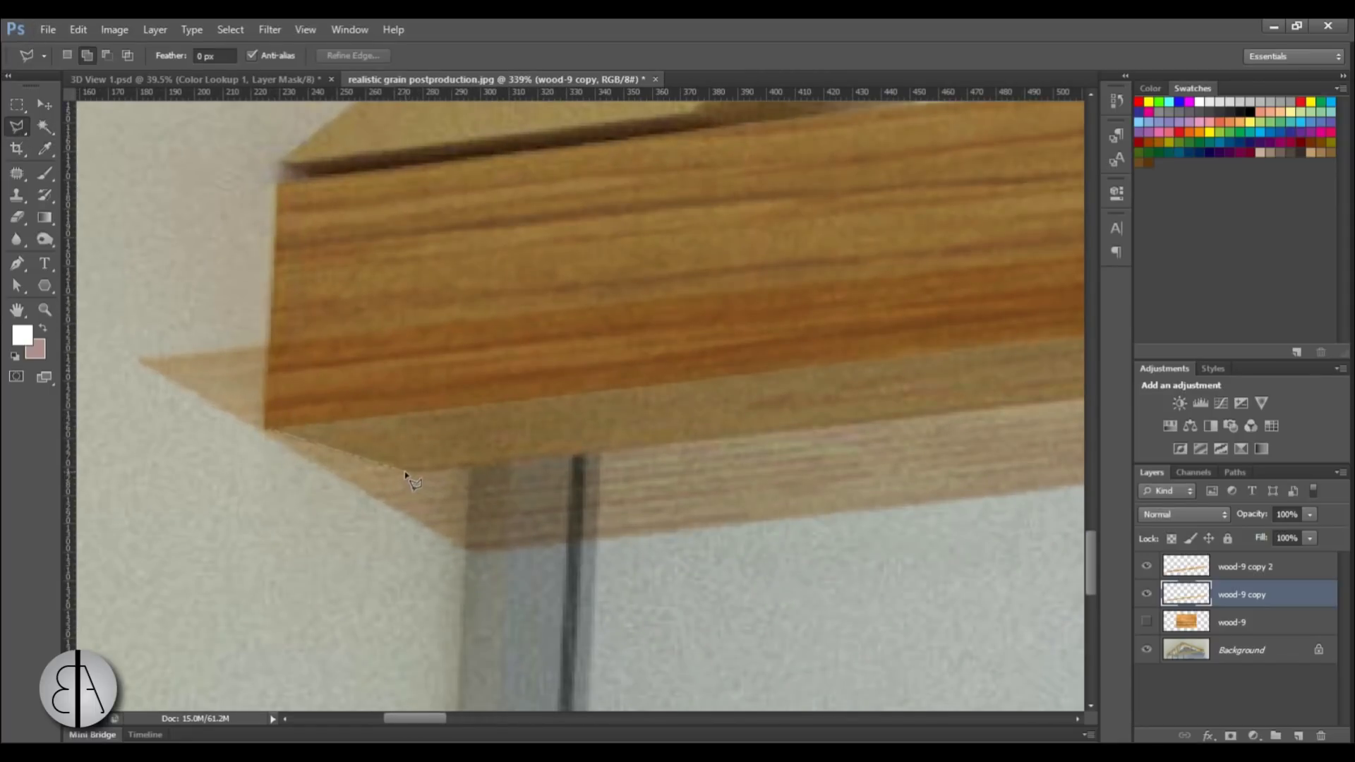
{"action": "scroll", "coordinate": [966, 416], "scroll_direction": "right", "scroll_amount": 3}
{"action": "scroll", "coordinate": [839, 417], "scroll_direction": "down", "scroll_amount": 5}
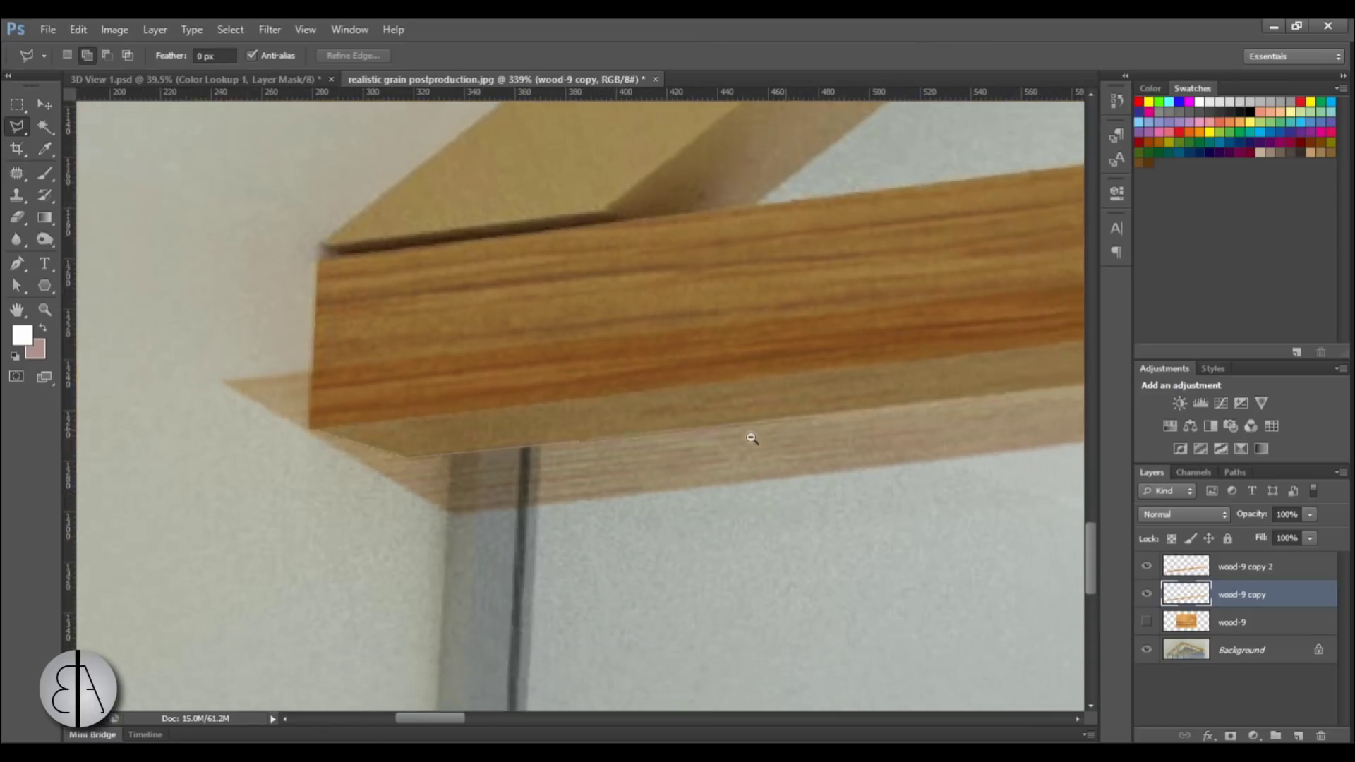
{"action": "scroll", "coordinate": [1058, 311], "scroll_direction": "right", "scroll_amount": 15}
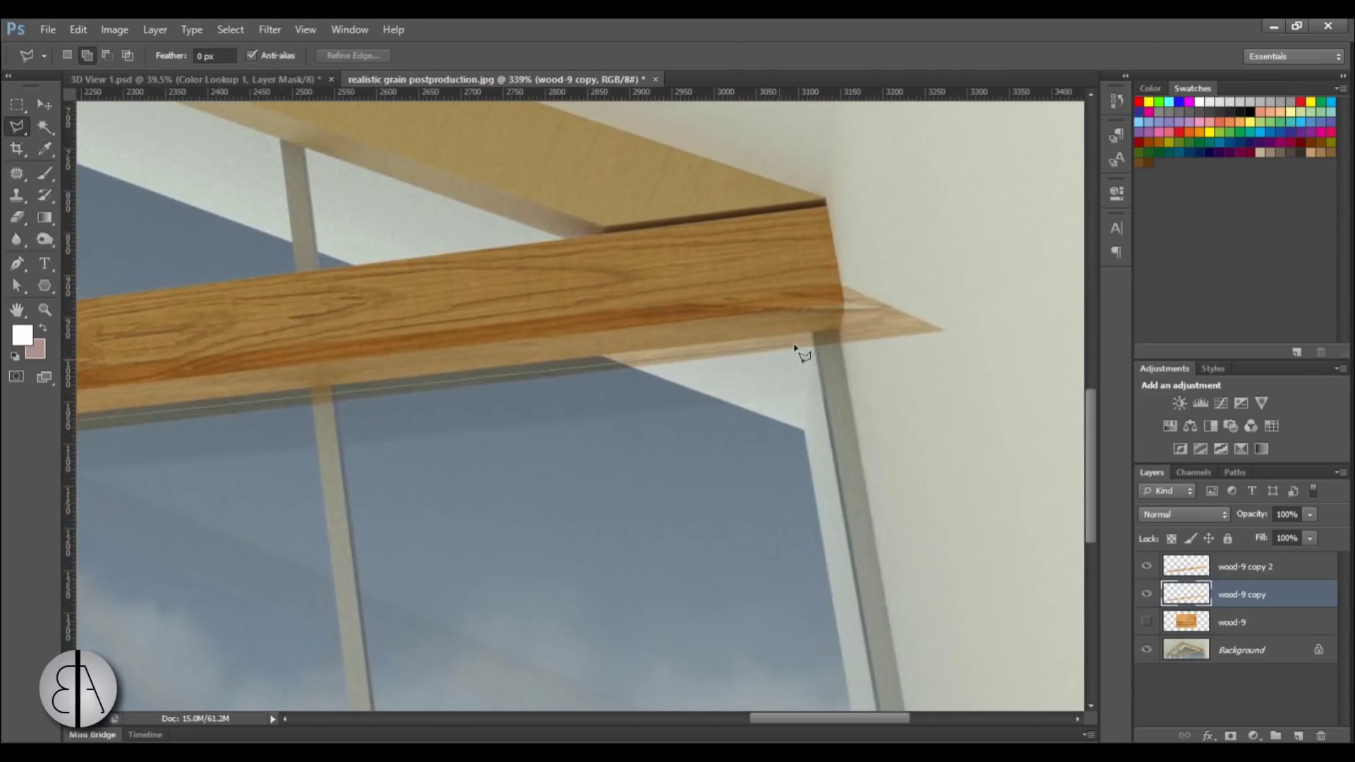
{"action": "scroll", "coordinate": [834, 321], "scroll_direction": "up", "scroll_amount": 5}
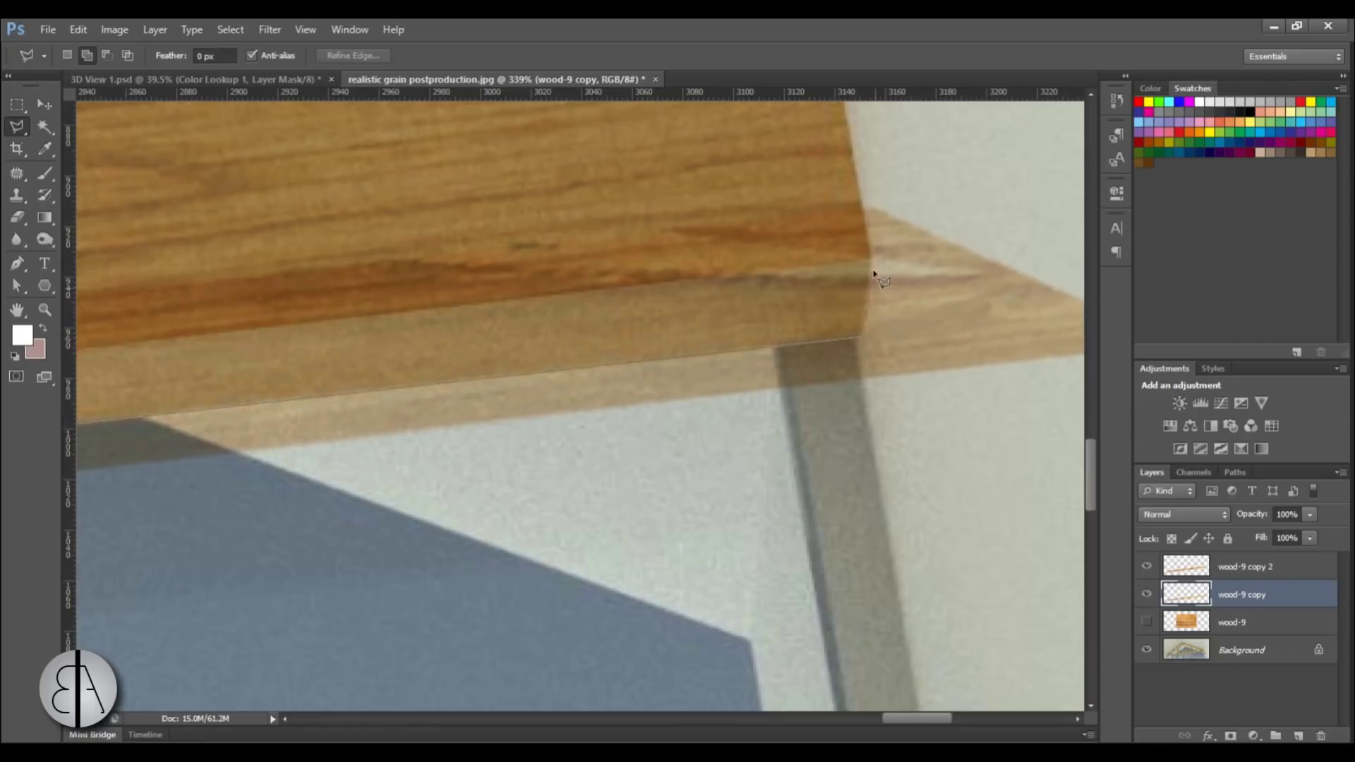
{"action": "scroll", "coordinate": [580, 361], "scroll_direction": "down", "scroll_amount": 5}
{"action": "scroll", "coordinate": [580, 361], "scroll_direction": "left", "scroll_amount": 10}
{"action": "scroll", "coordinate": [145, 562], "scroll_direction": "left", "scroll_amount": 8}
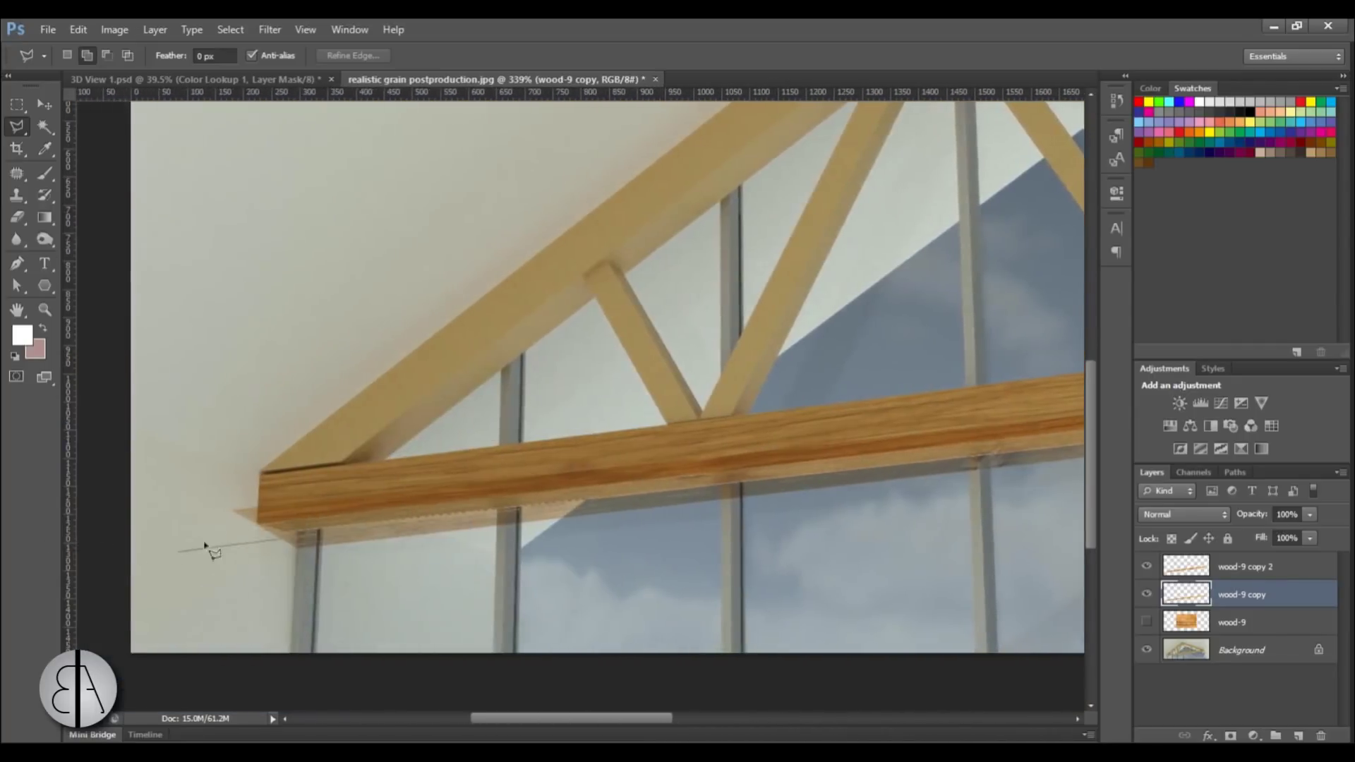
{"action": "scroll", "coordinate": [233, 540], "scroll_direction": "up", "scroll_amount": 6}
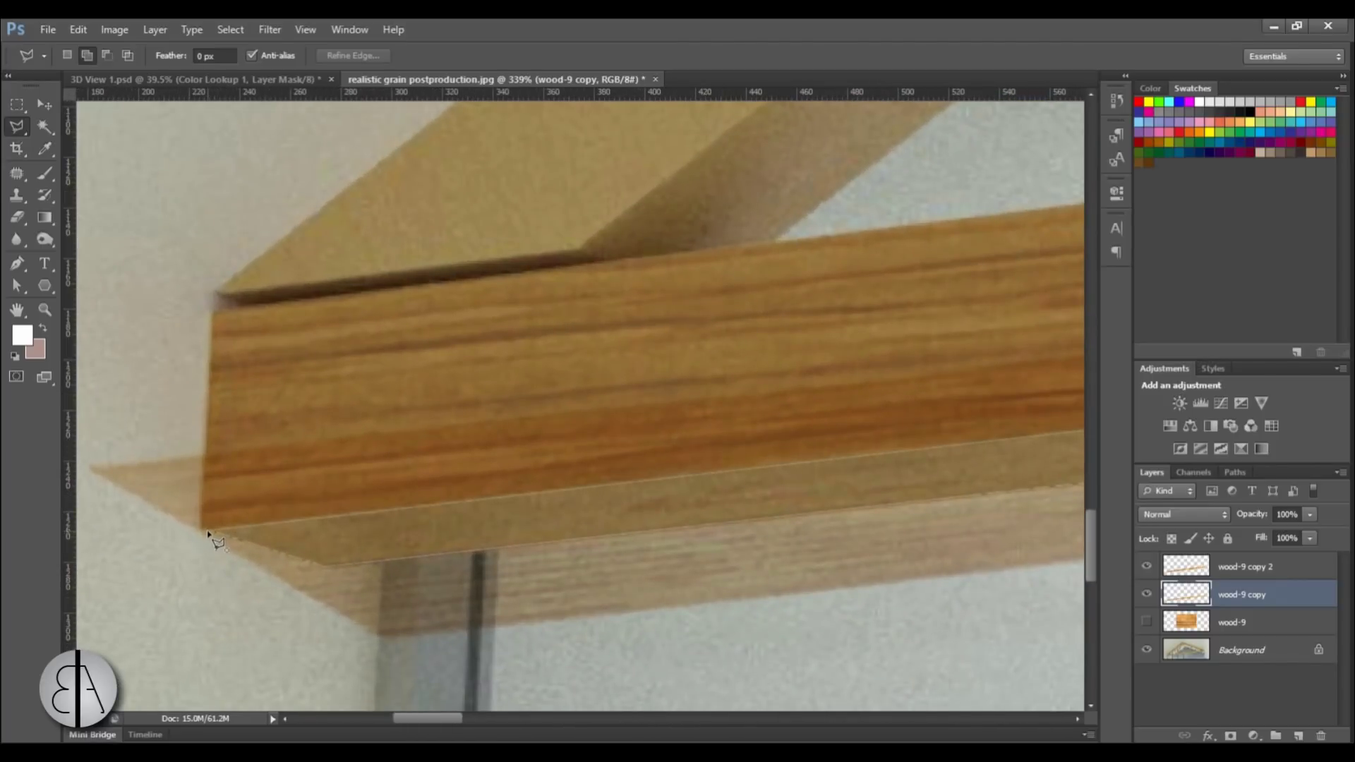
{"action": "left_click", "coordinate": [209, 533]}
{"action": "scroll", "coordinate": [303, 484], "scroll_direction": "down", "scroll_amount": 10}
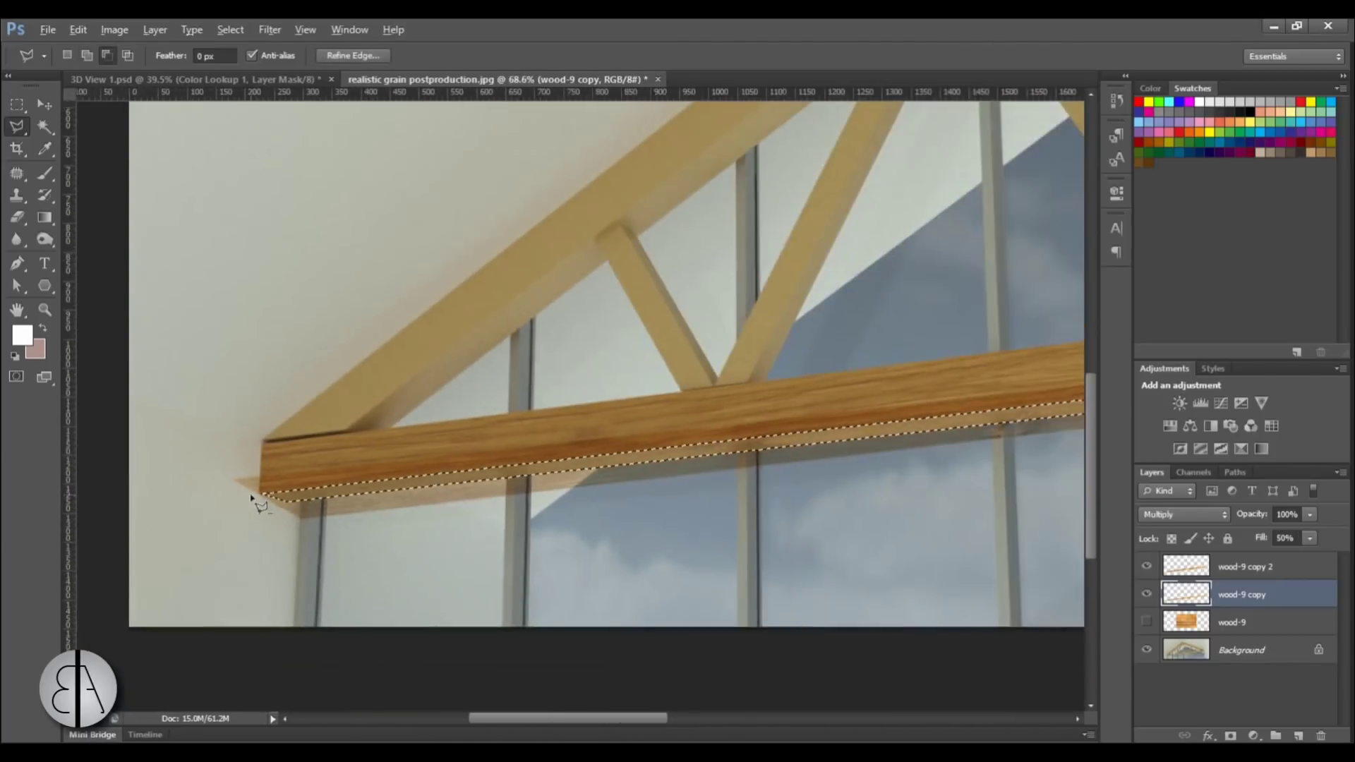
{"action": "key", "text": "shift+alt+m"}
{"action": "key", "text": "shift+5"}
{"action": "right_click", "coordinate": [646, 494]}
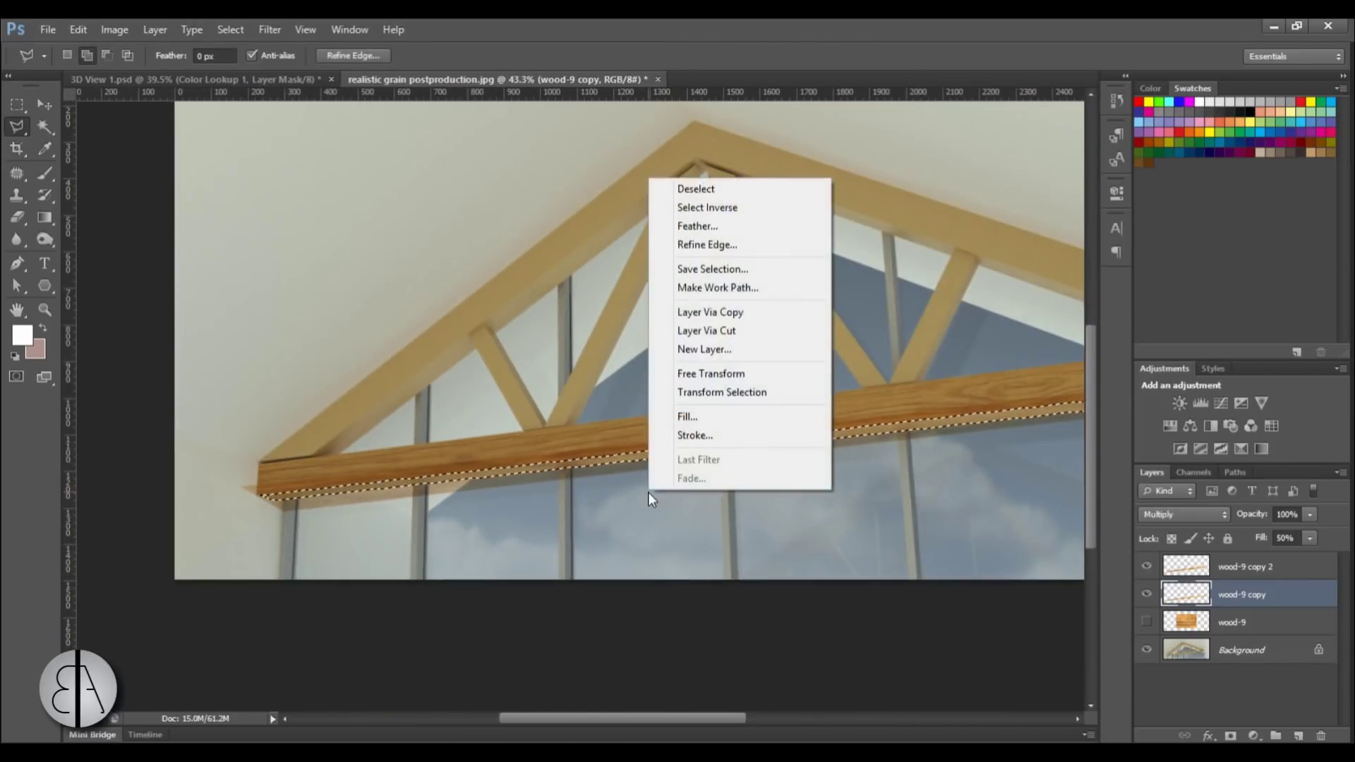
{"action": "left_click", "coordinate": [738, 270]}
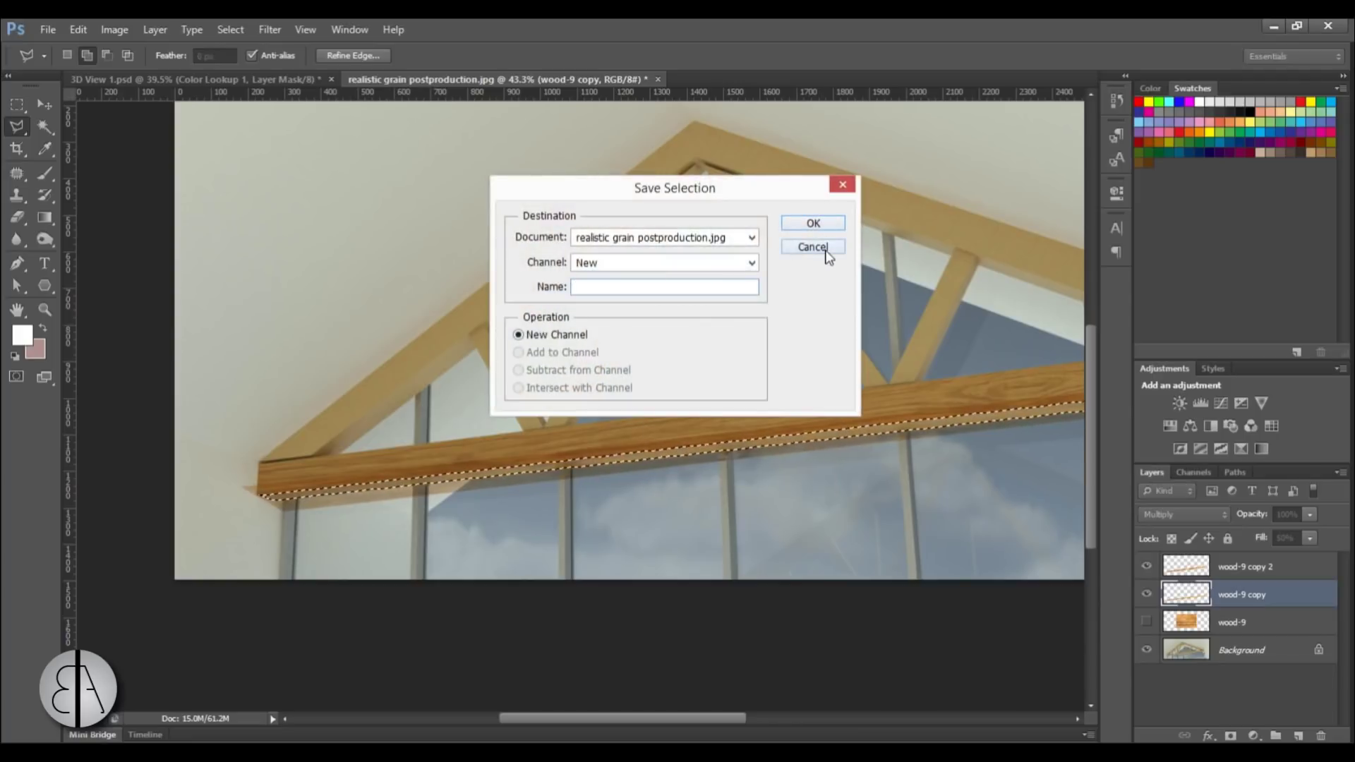
{"action": "left_click", "coordinate": [813, 247]}
Invert the underside selection, delete the overhanging plank texture from wood-9 copy, and deselect
{"action": "right_click", "coordinate": [576, 390]}
{"action": "left_click", "coordinate": [625, 417]}
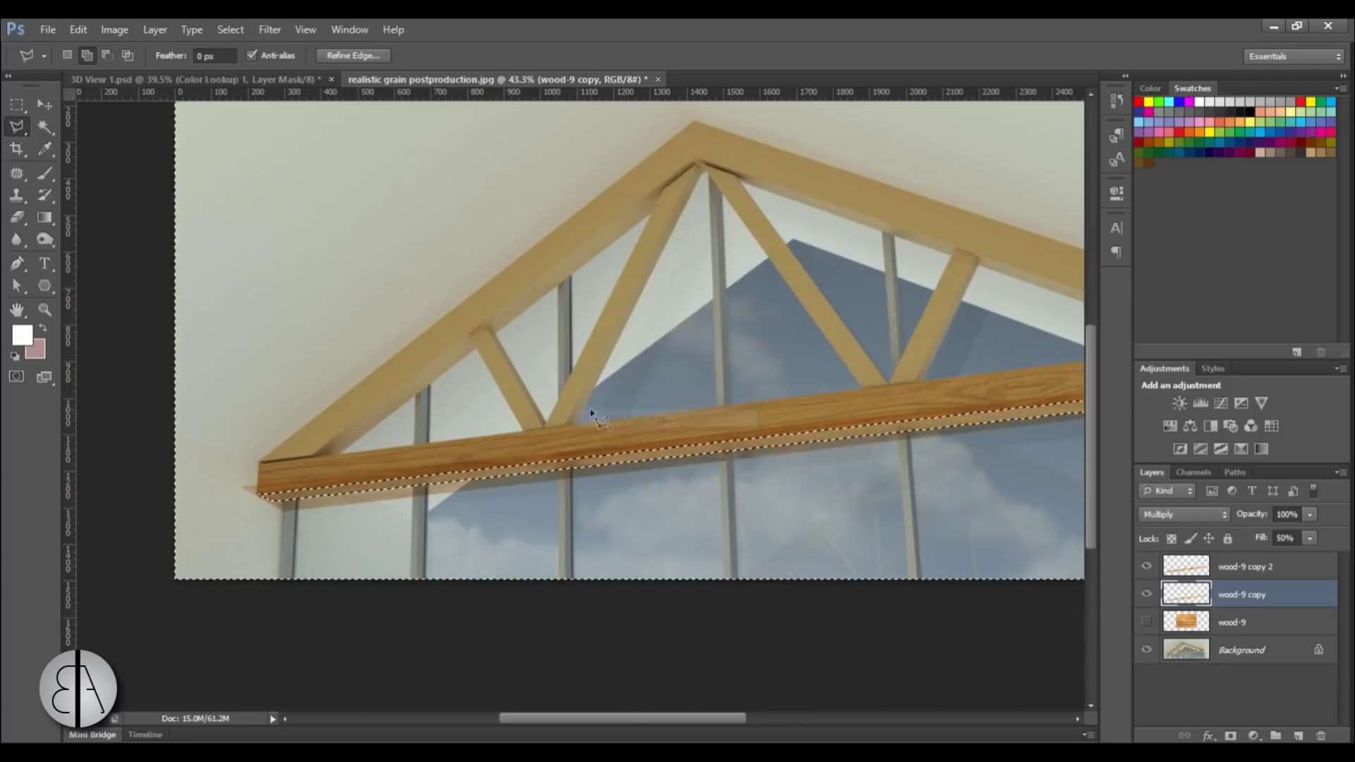
{"action": "right_click", "coordinate": [550, 399]}
{"action": "left_click", "coordinate": [578, 407]}
Examine the grain on the lower beam and compare it with the untextured truss members
{"action": "scroll", "coordinate": [314, 543], "scroll_direction": "down", "scroll_amount": 2}
{"action": "scroll", "coordinate": [302, 468], "scroll_direction": "up", "scroll_amount": 1}
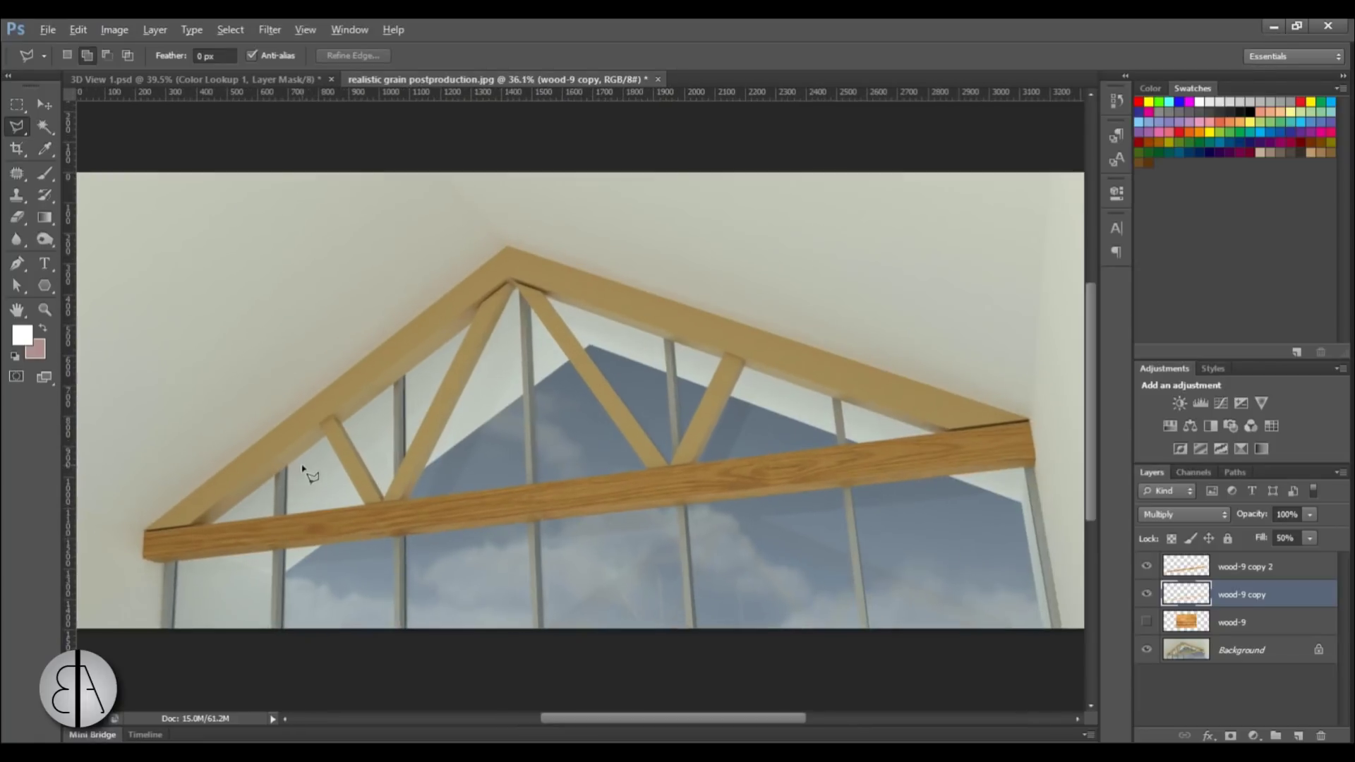
{"action": "scroll", "coordinate": [315, 482], "scroll_direction": "up", "scroll_amount": 1}
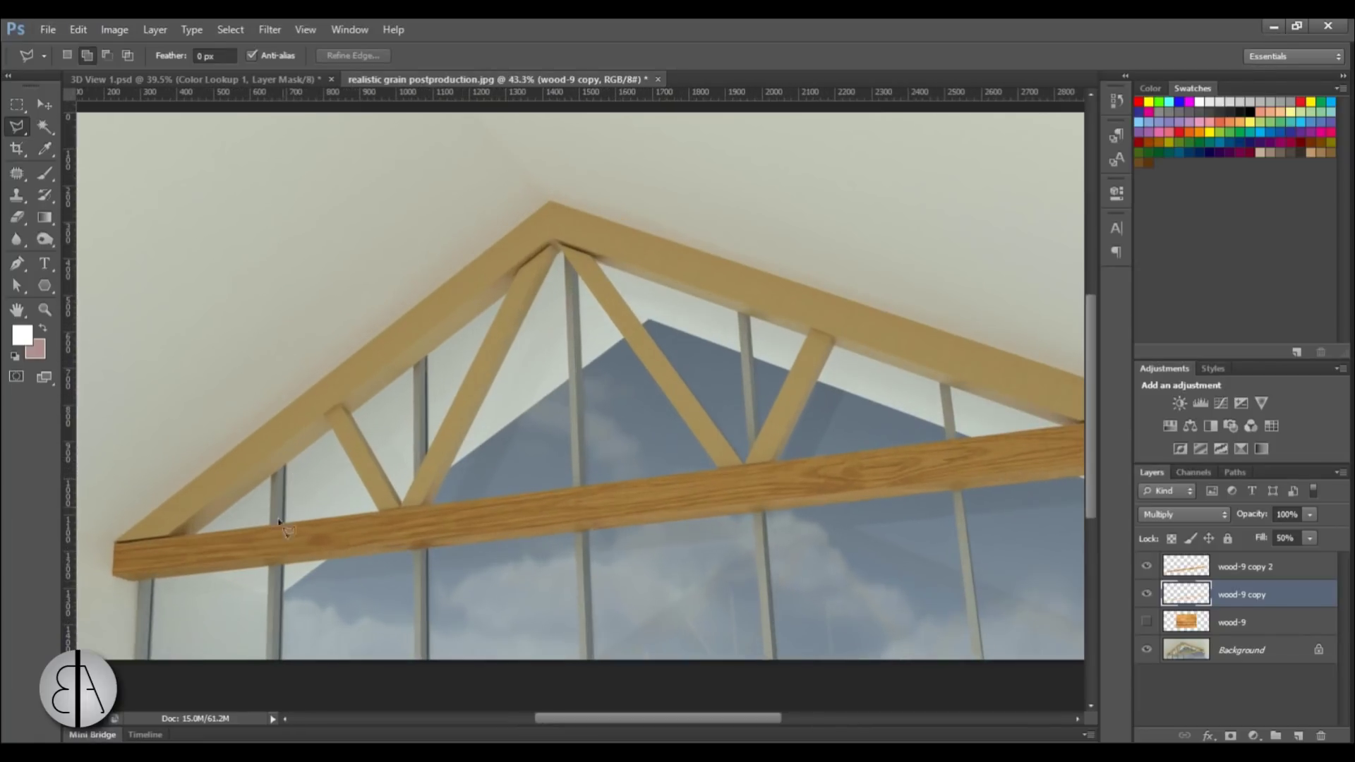
{"action": "scroll", "coordinate": [319, 555], "scroll_direction": "down", "scroll_amount": 1}
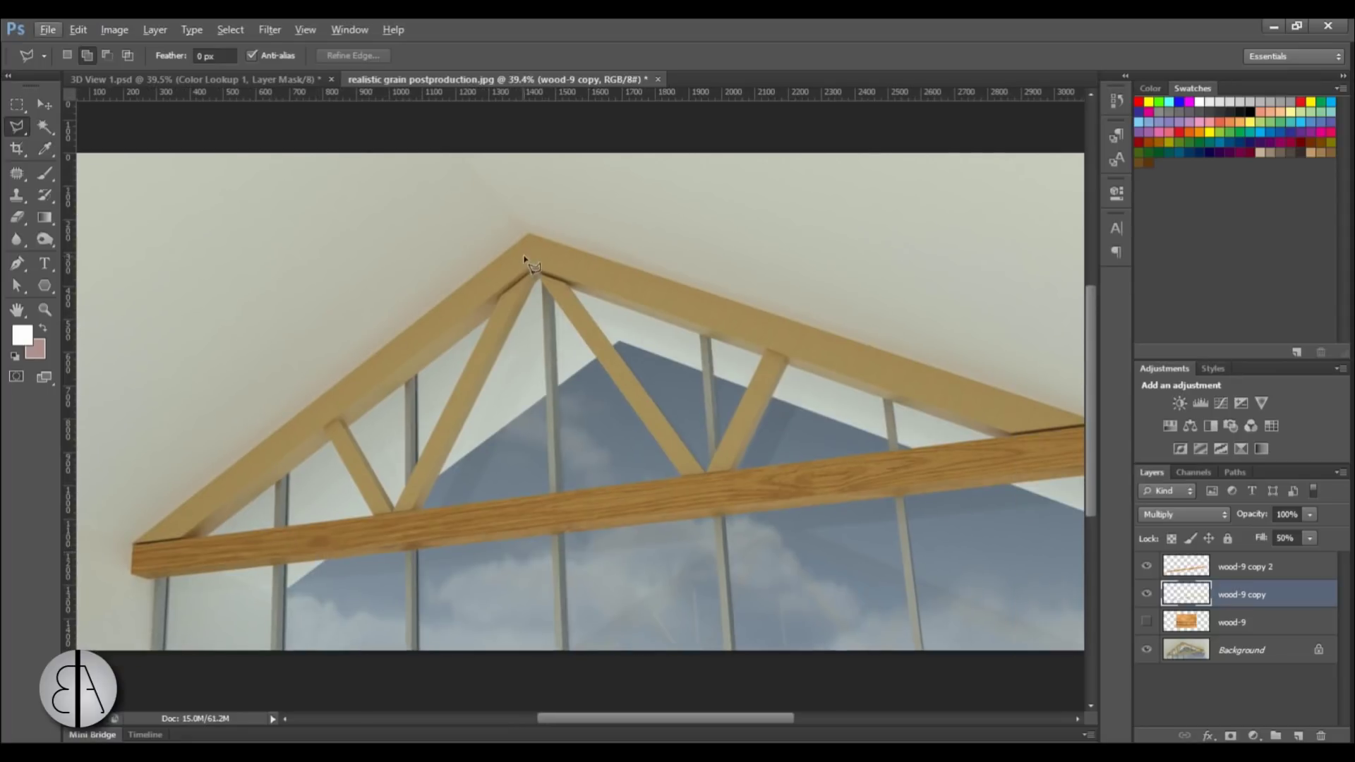
{"action": "scroll", "coordinate": [452, 459], "scroll_direction": "down", "scroll_amount": 1}
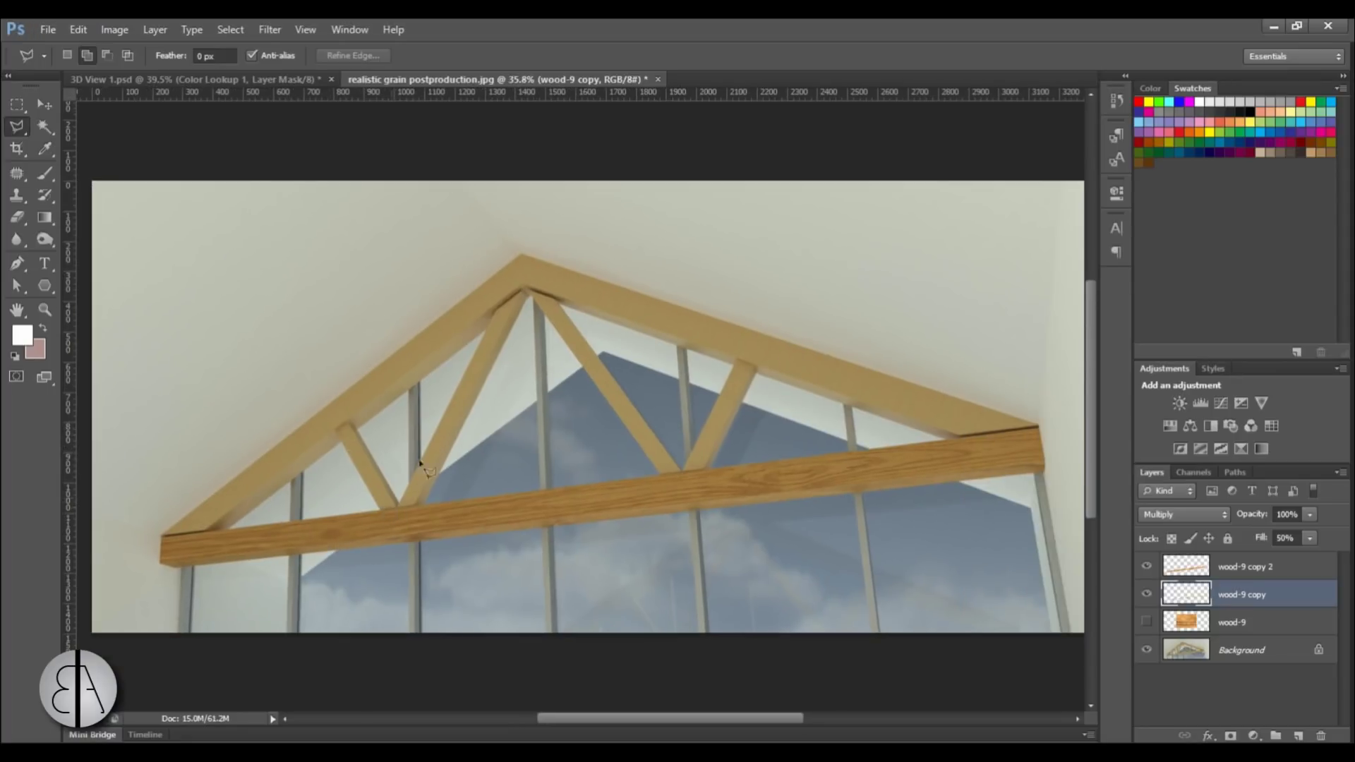
{"action": "scroll", "coordinate": [351, 515], "scroll_direction": "up", "scroll_amount": 2}
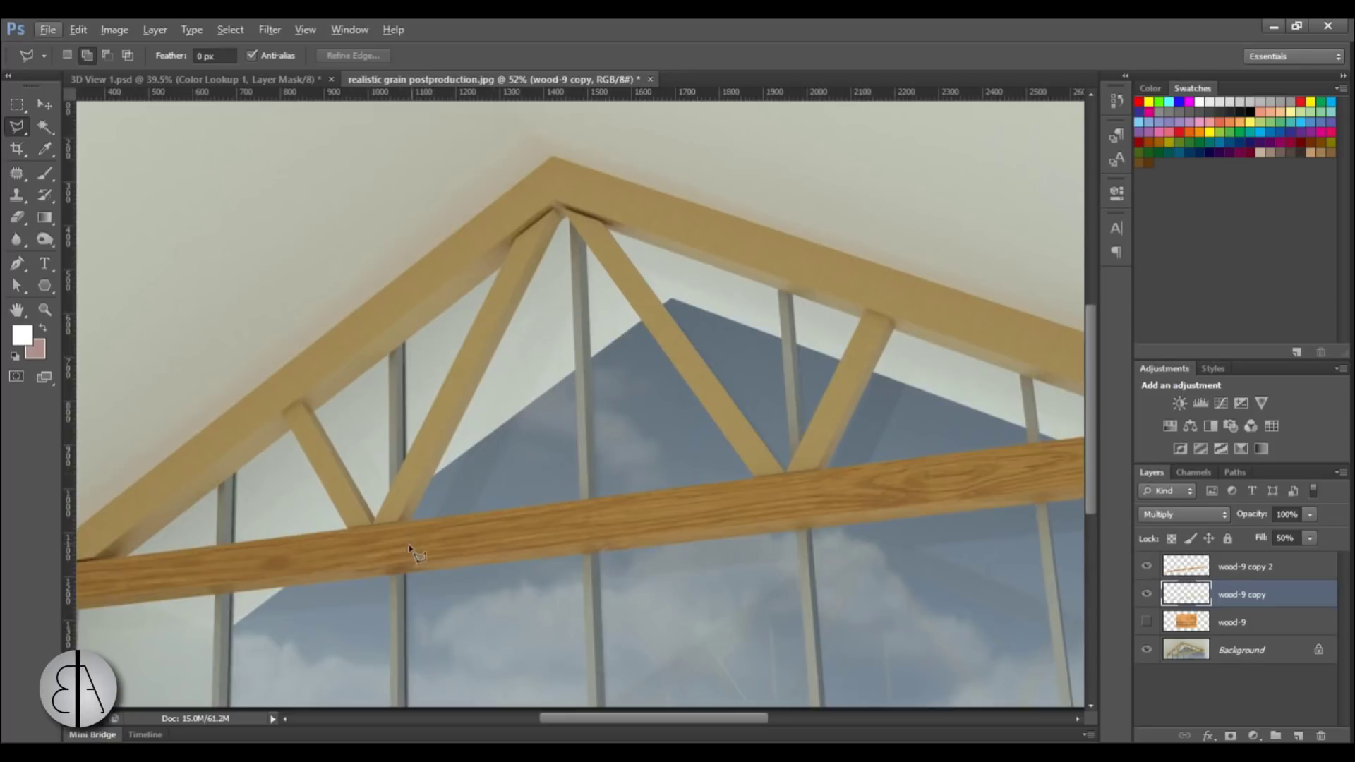
{"action": "scroll", "coordinate": [456, 568], "scroll_direction": "up", "scroll_amount": 5}
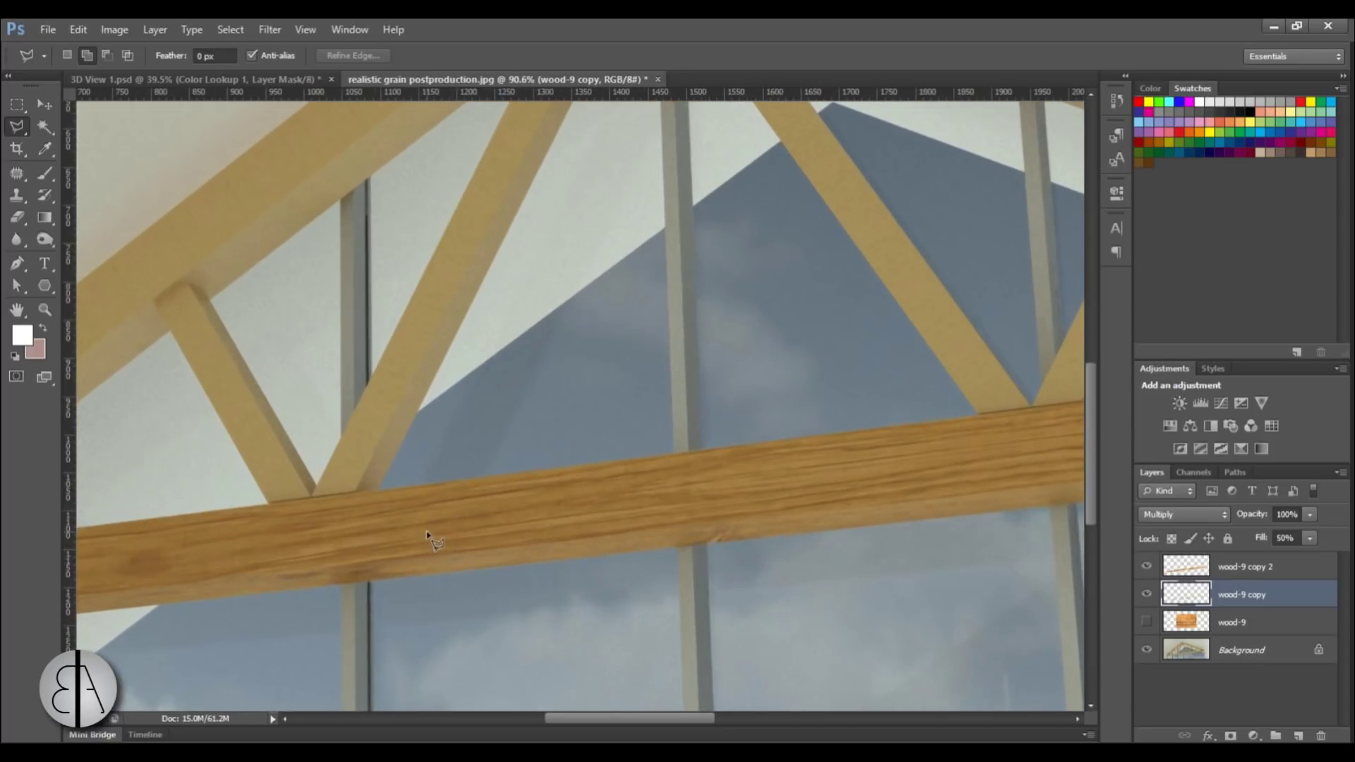
{"action": "scroll", "coordinate": [427, 536], "scroll_direction": "down", "scroll_amount": 2}
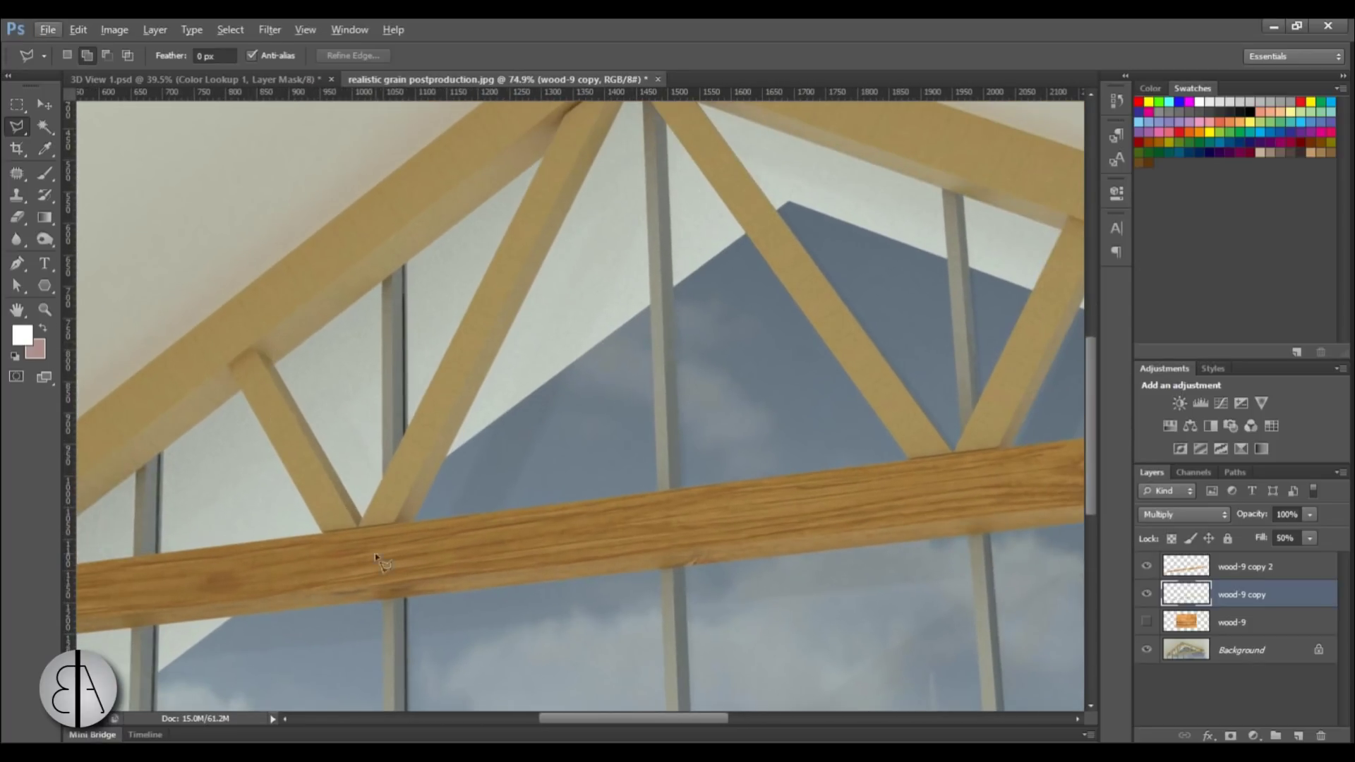
Duplicate the wood-9 layer as wood-9 copy 3 and make the copy visible
{"action": "left_click", "coordinate": [1245, 624]}
{"action": "right_click", "coordinate": [1246, 624]}
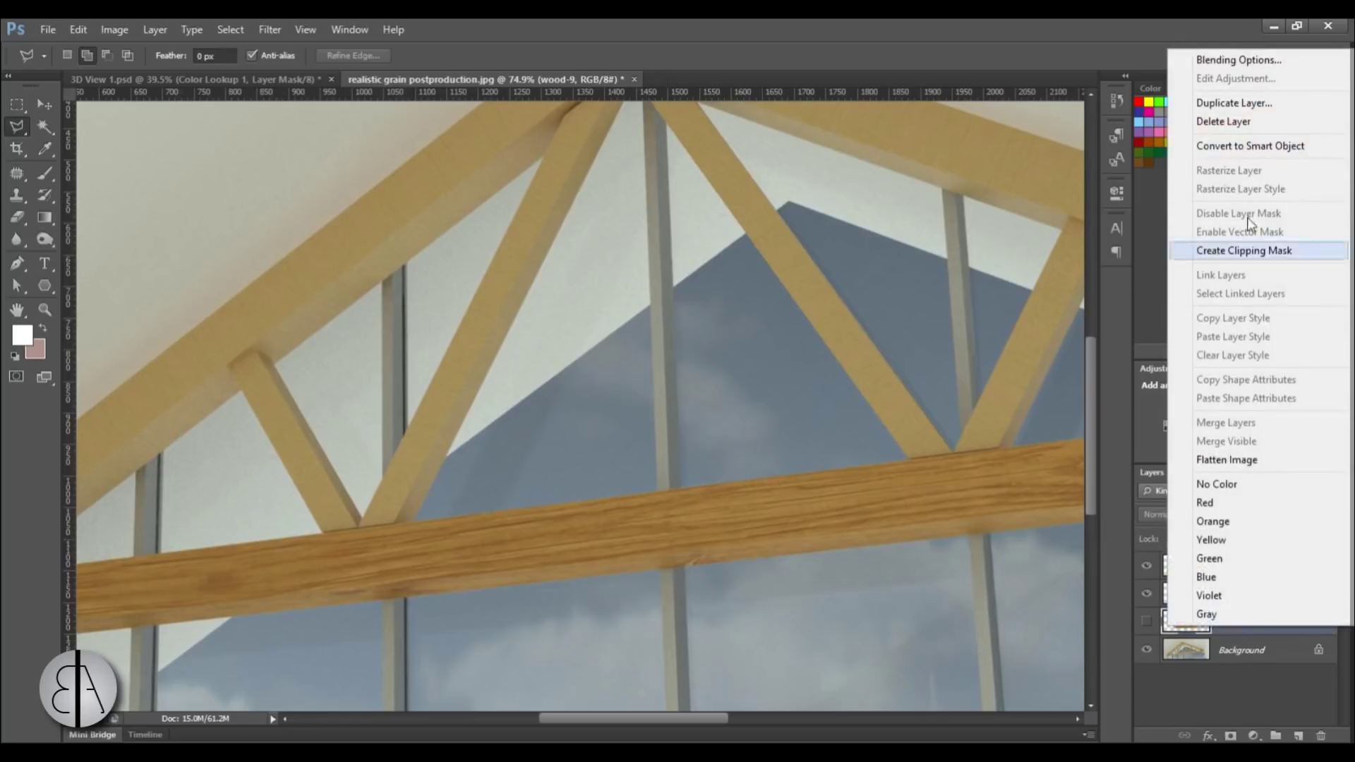
{"action": "left_click", "coordinate": [1245, 101]}
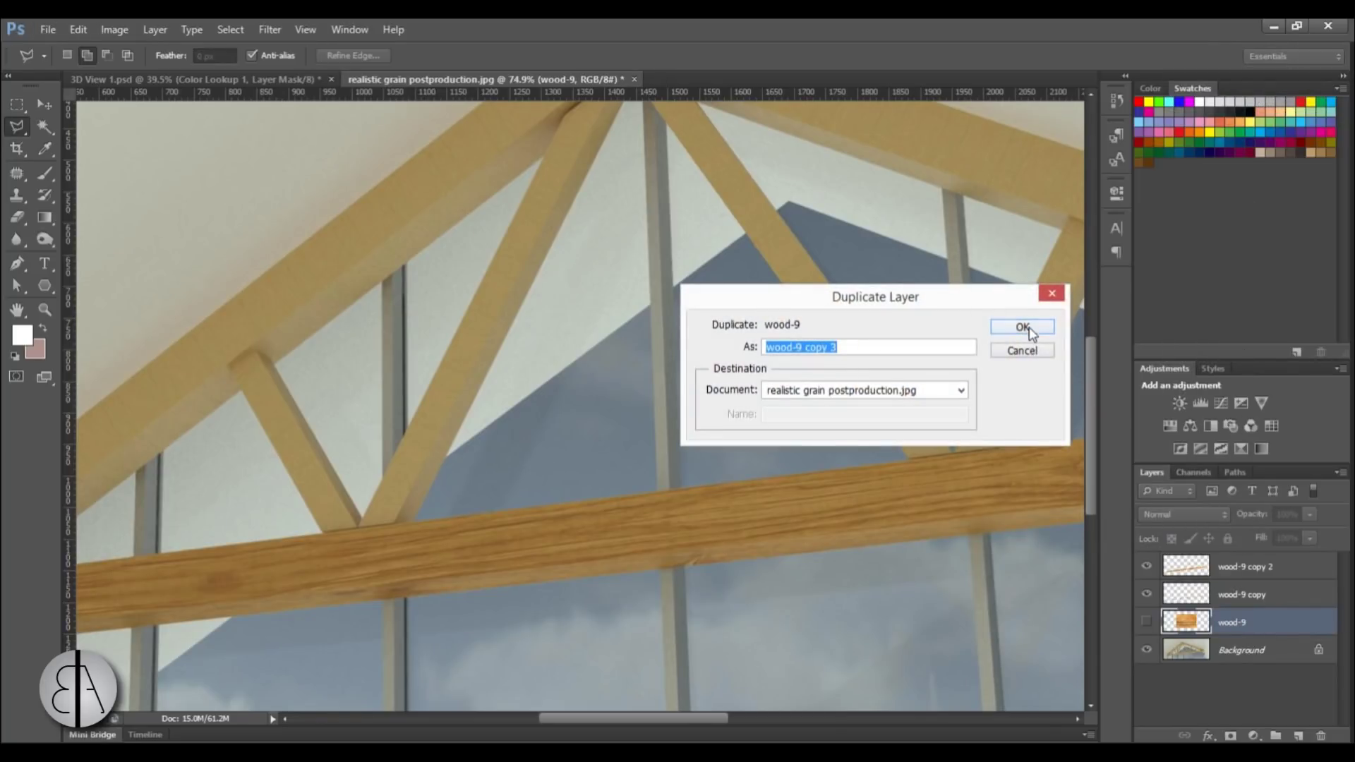
{"action": "left_click", "coordinate": [1022, 327]}
{"action": "left_click", "coordinate": [1145, 622]}
Select the full third plank from the top of wood-9 copy 3 with a rectangular marquee
{"action": "scroll", "coordinate": [569, 469], "scroll_direction": "down", "scroll_amount": 3}
{"action": "scroll", "coordinate": [659, 454], "scroll_direction": "up", "scroll_amount": 2}
{"action": "scroll", "coordinate": [408, 296], "scroll_direction": "up", "scroll_amount": 2}
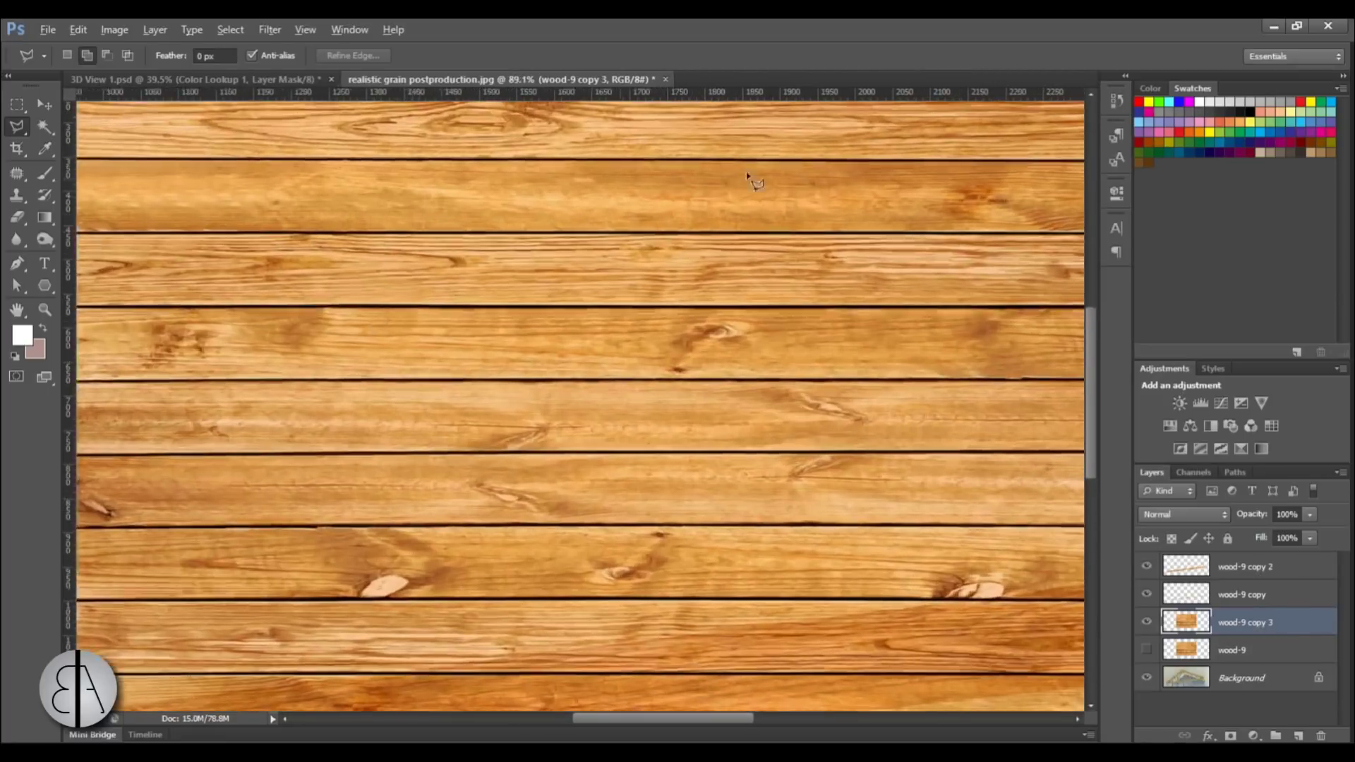
{"action": "scroll", "coordinate": [384, 296], "scroll_direction": "down", "scroll_amount": 3}
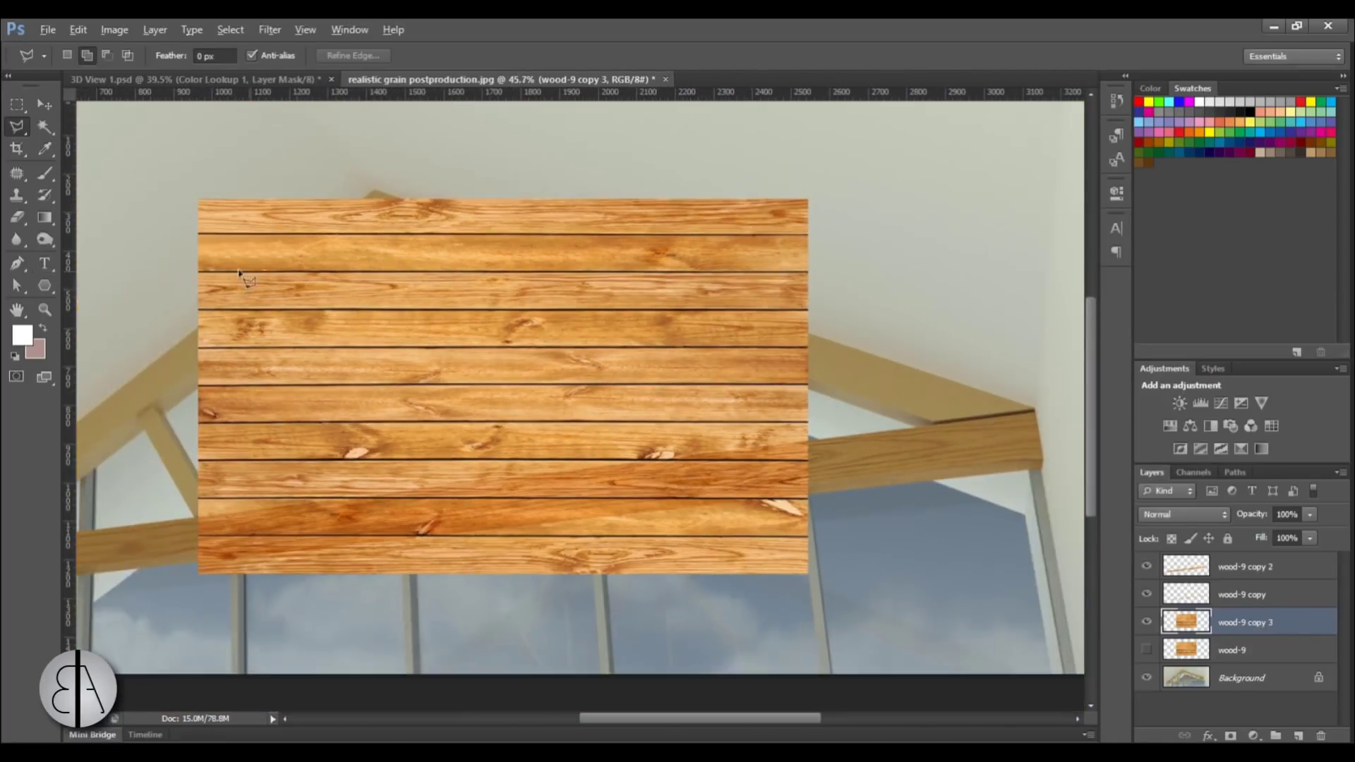
{"action": "scroll", "coordinate": [384, 297], "scroll_direction": "up", "scroll_amount": 5}
{"action": "left_click", "coordinate": [18, 105]}
{"action": "scroll", "coordinate": [158, 288], "scroll_direction": "up", "scroll_amount": 3}
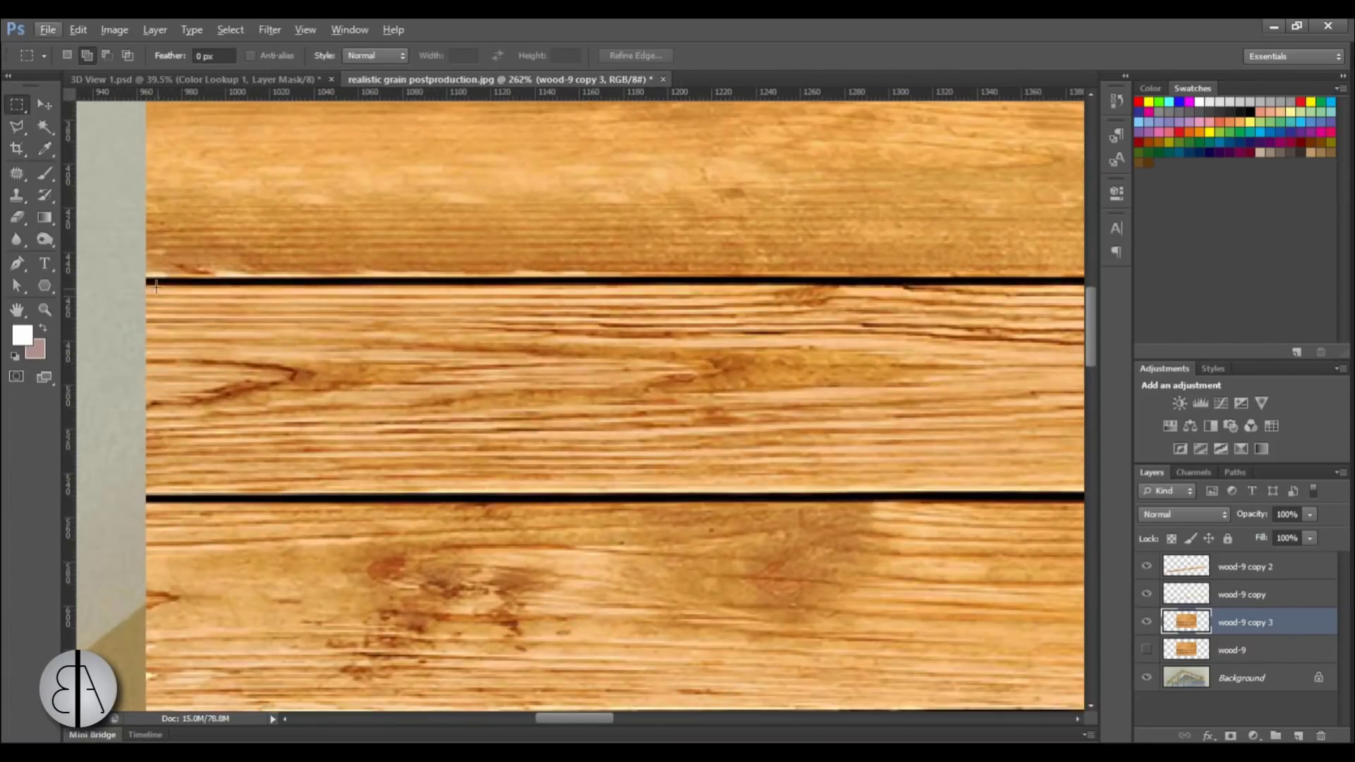
{"action": "left_click_drag", "start_coordinate": [150, 290], "coordinate": [707, 489]}
Invert the plank selection, delete all the other planks from wood-9 copy 3, and deselect
{"action": "scroll", "coordinate": [925, 463], "scroll_direction": "down", "scroll_amount": 6}
{"action": "right_click", "coordinate": [541, 424]}
{"action": "left_click", "coordinate": [597, 450]}
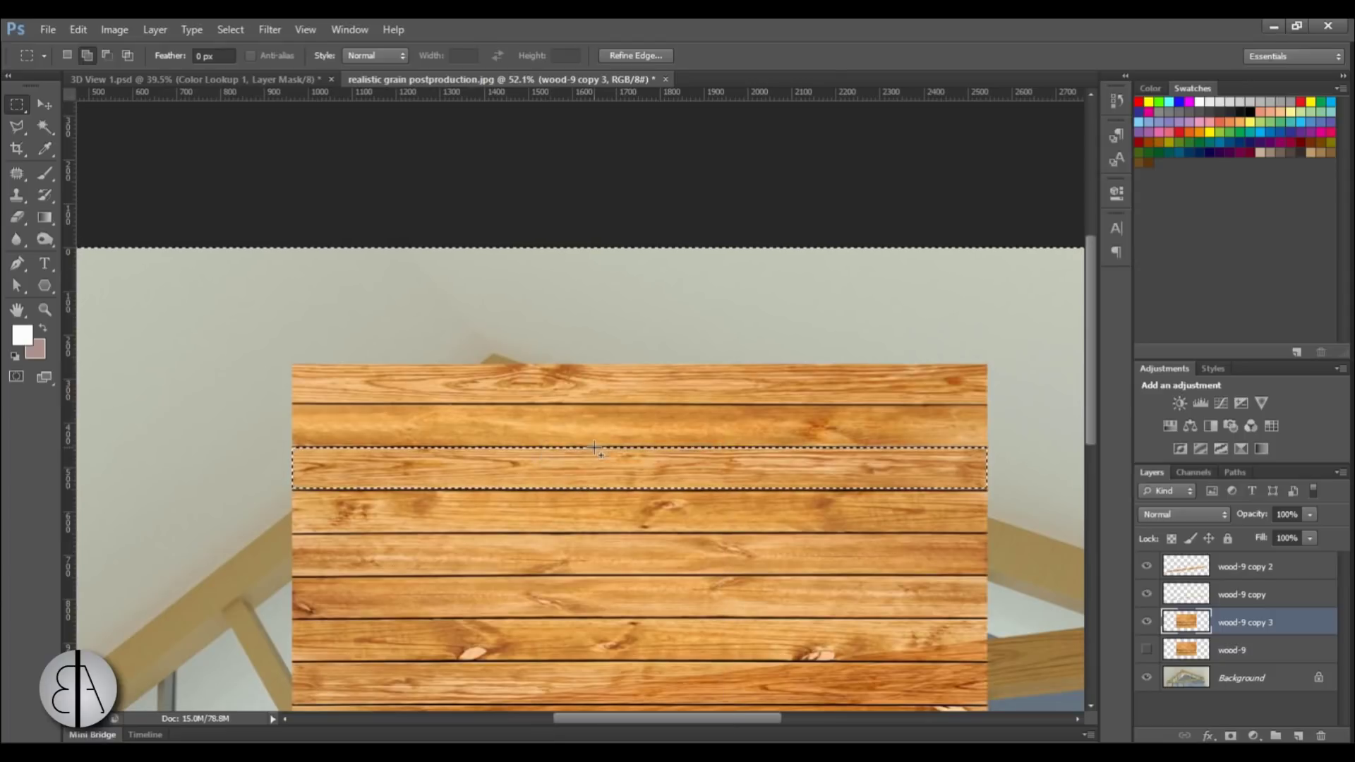
{"action": "key", "text": "Delete"}
{"action": "scroll", "coordinate": [595, 448], "scroll_direction": "down", "scroll_amount": 2}
{"action": "right_click", "coordinate": [523, 410]}
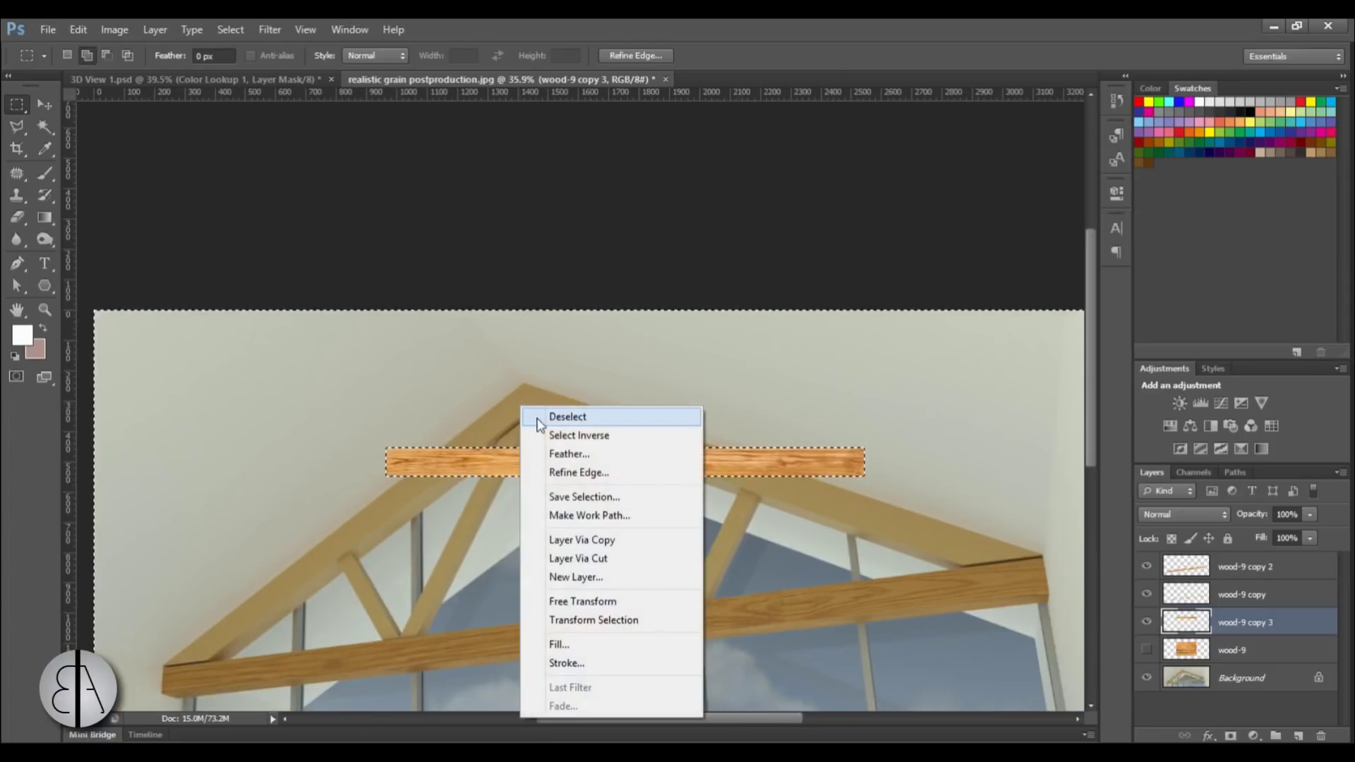
{"action": "left_click", "coordinate": [558, 424]}
Rotate the plank to about 51.6° and position it over the long diagonal brace descending rightward from the truss apex
{"action": "scroll", "coordinate": [532, 354], "scroll_direction": "up", "scroll_amount": 2}
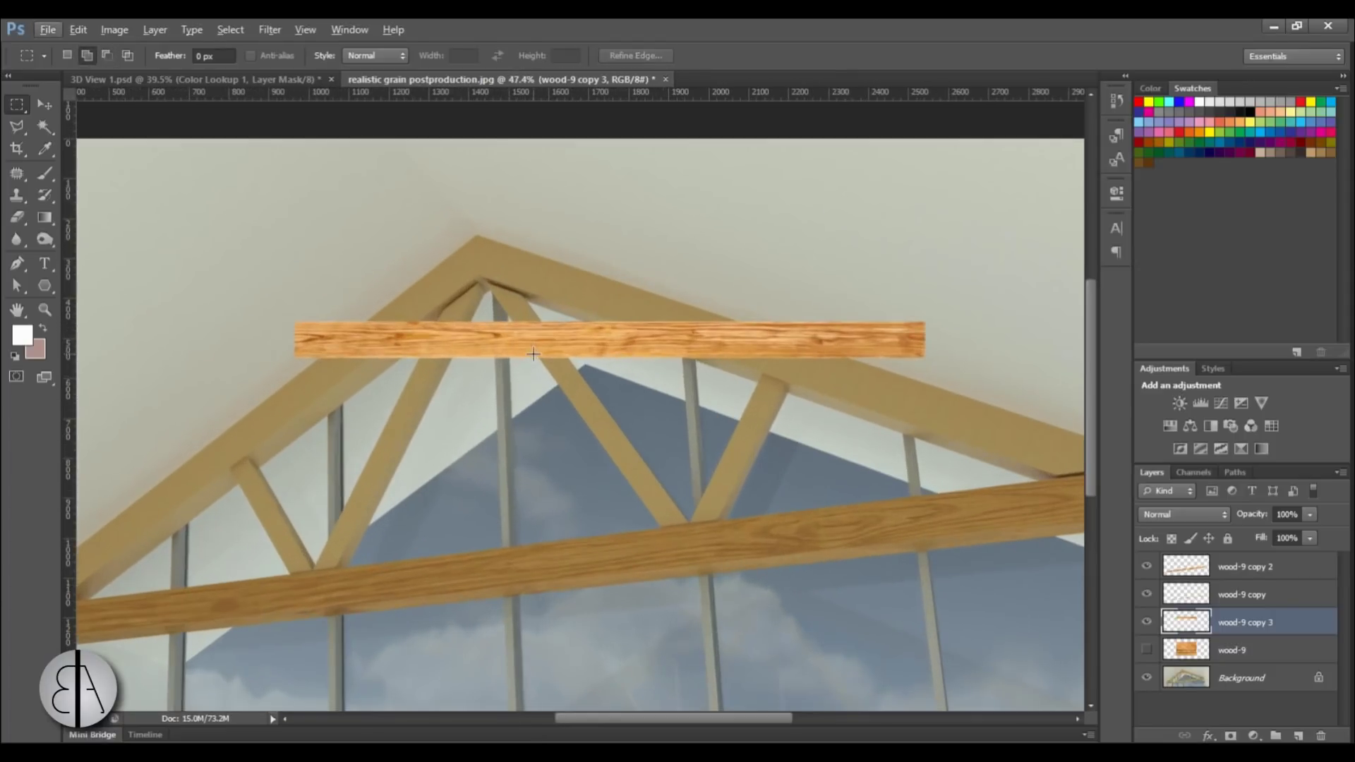
{"action": "key", "text": "ctrl+t"}
{"action": "left_click_drag", "start_coordinate": [979, 363], "coordinate": [715, 544]}
{"action": "left_click_drag", "start_coordinate": [814, 590], "coordinate": [804, 608]}
{"action": "scroll", "coordinate": [604, 388], "scroll_direction": "up", "scroll_amount": 4}
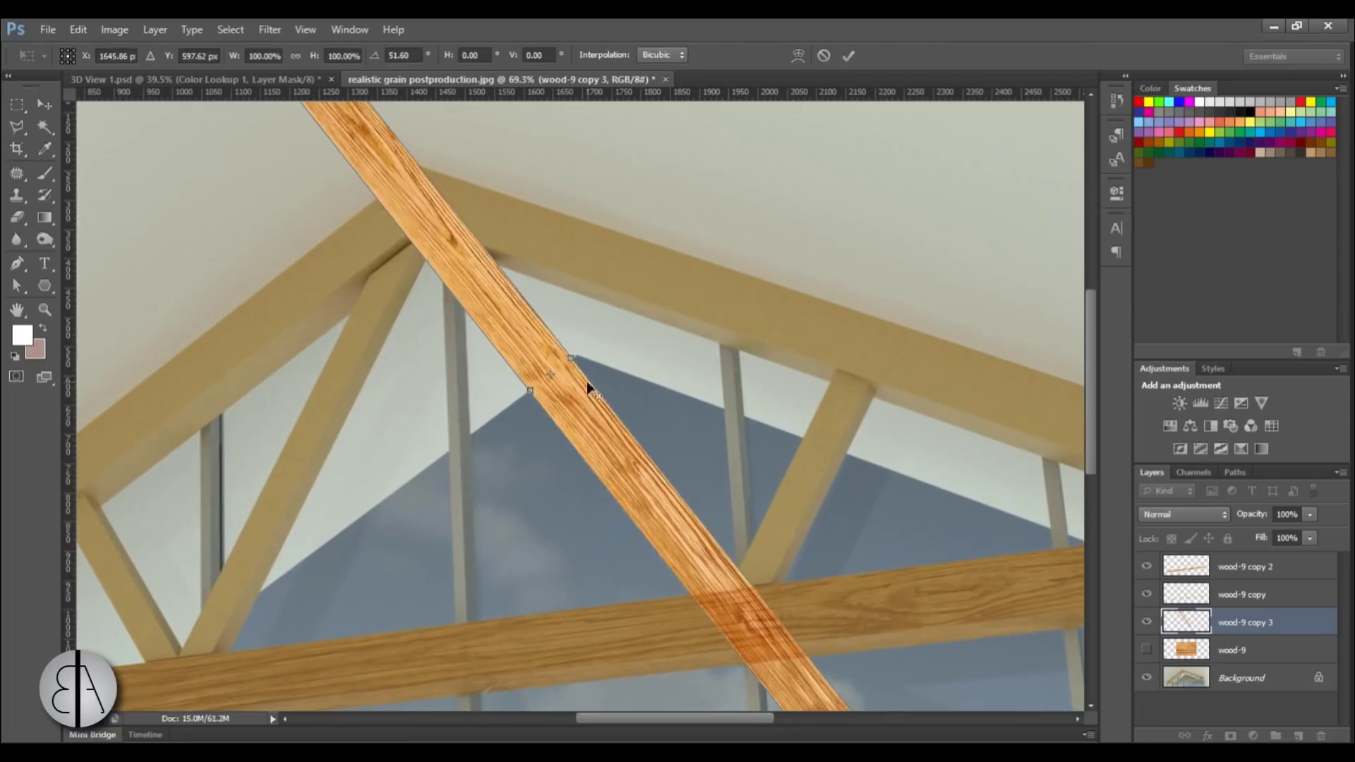
{"action": "left_click_drag", "start_coordinate": [539, 363], "coordinate": [534, 358]}
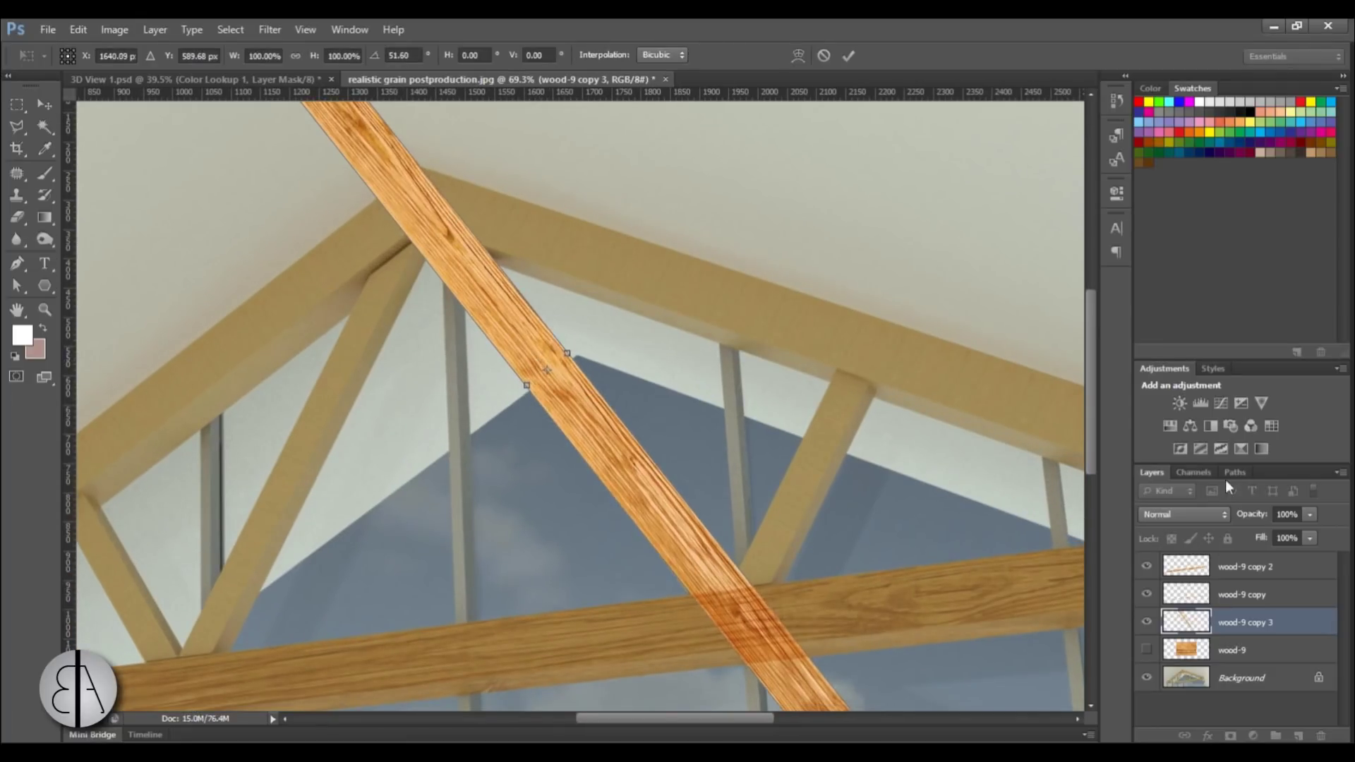
Set wood-9 copy 3 to Multiply blending with 50% fill, and apply the plank's transformation
{"action": "left_click", "coordinate": [1183, 513]}
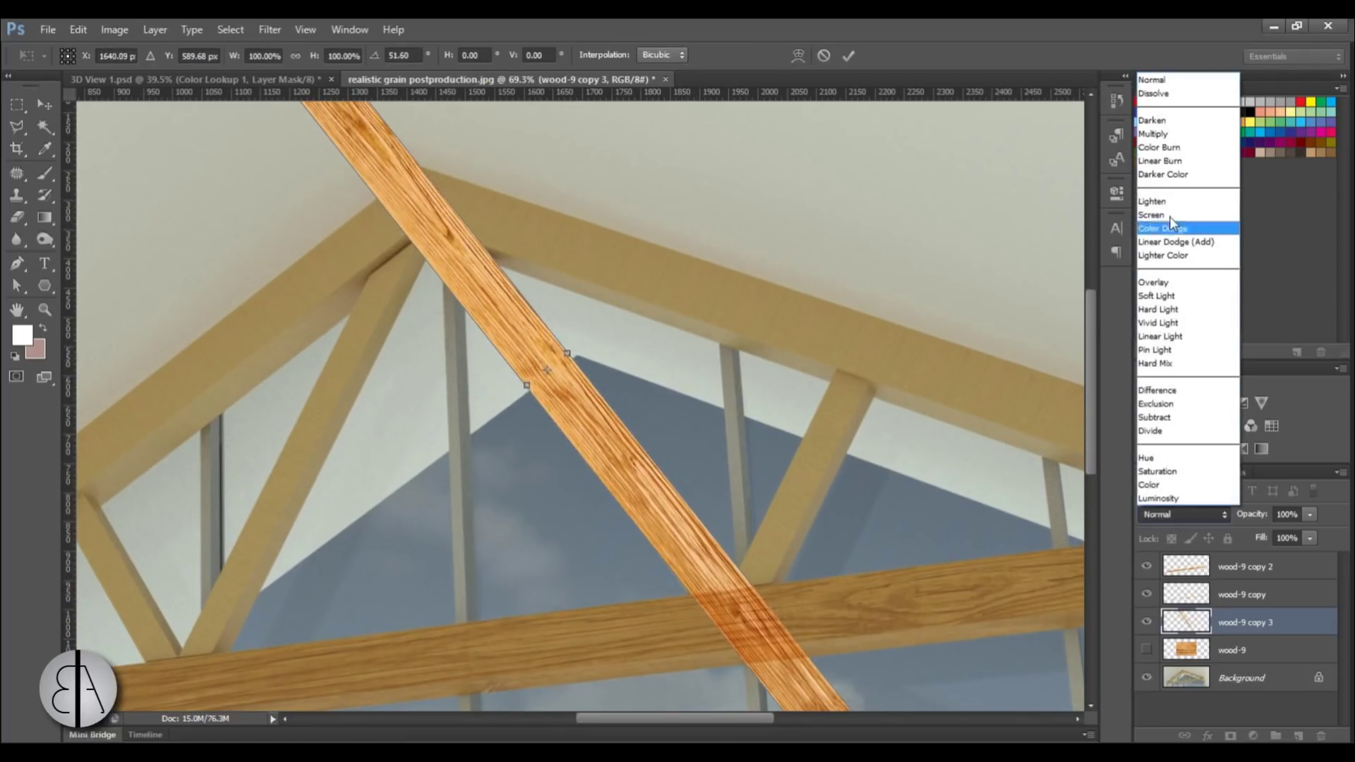
{"action": "left_click", "coordinate": [1163, 138]}
{"action": "left_click", "coordinate": [1309, 539]}
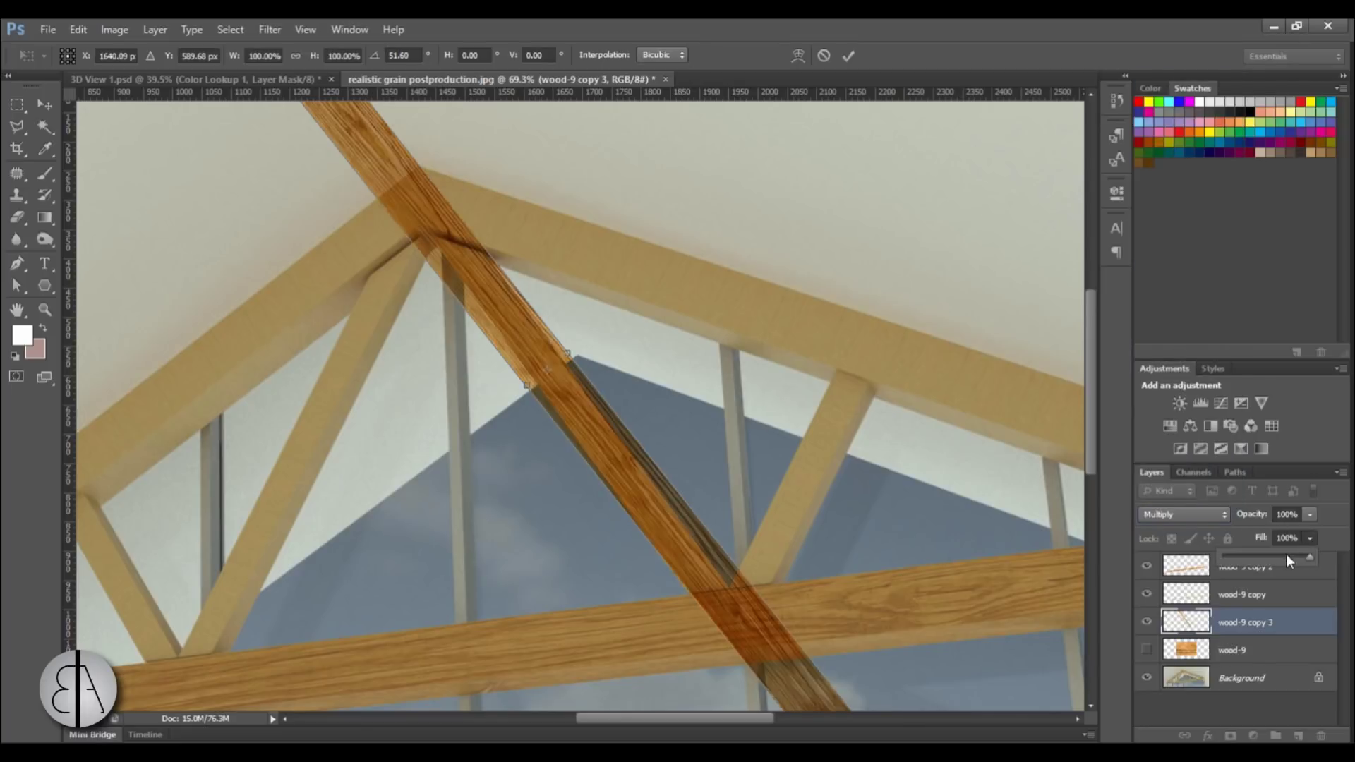
{"action": "left_click_drag", "start_coordinate": [1271, 554], "coordinate": [1266, 555]}
{"action": "left_click", "coordinate": [848, 56]}
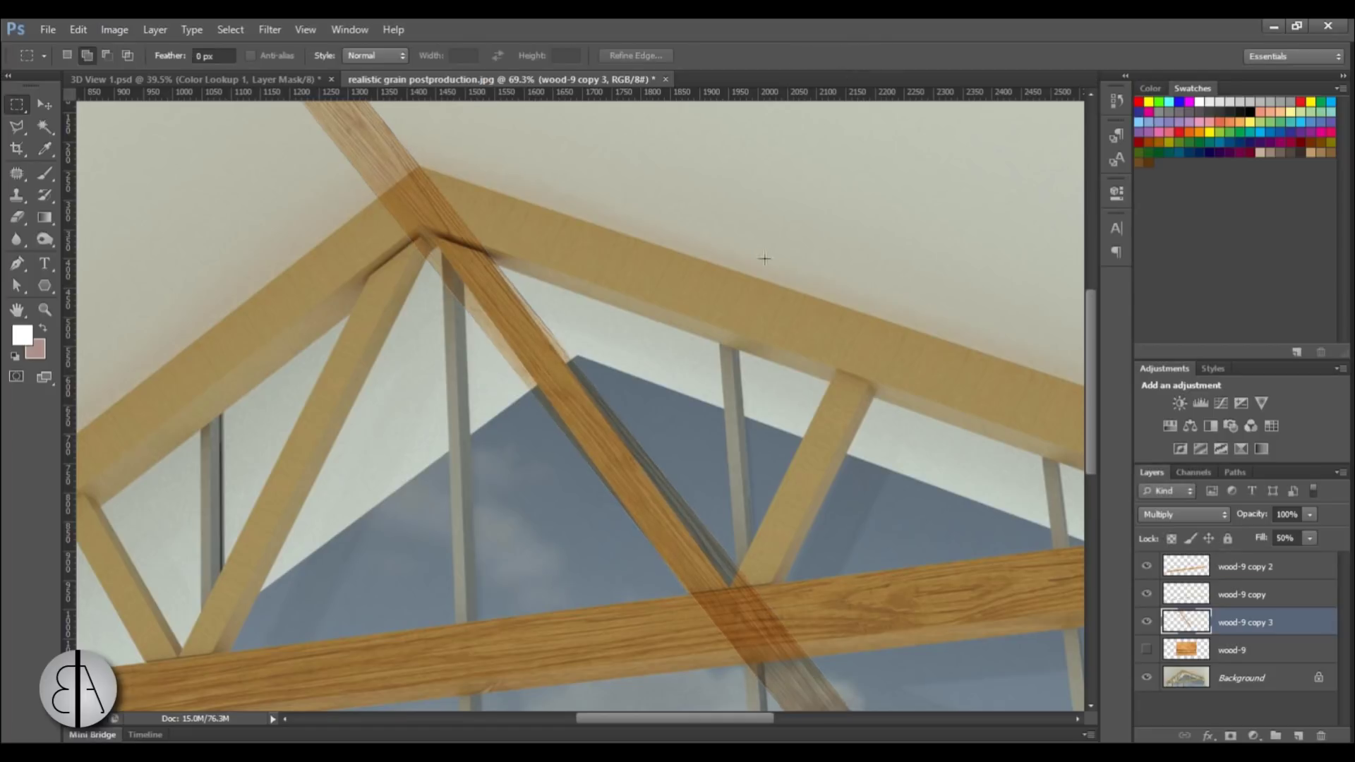
Outline the diagonal brace's front face with the Polygonal Lasso, from the apex joint to the lower beam, and invert the selection
{"action": "scroll", "coordinate": [113, 141], "scroll_direction": "up", "scroll_amount": 3}
{"action": "left_click", "coordinate": [16, 129]}
{"action": "scroll", "coordinate": [536, 297], "scroll_direction": "up", "scroll_amount": 5}
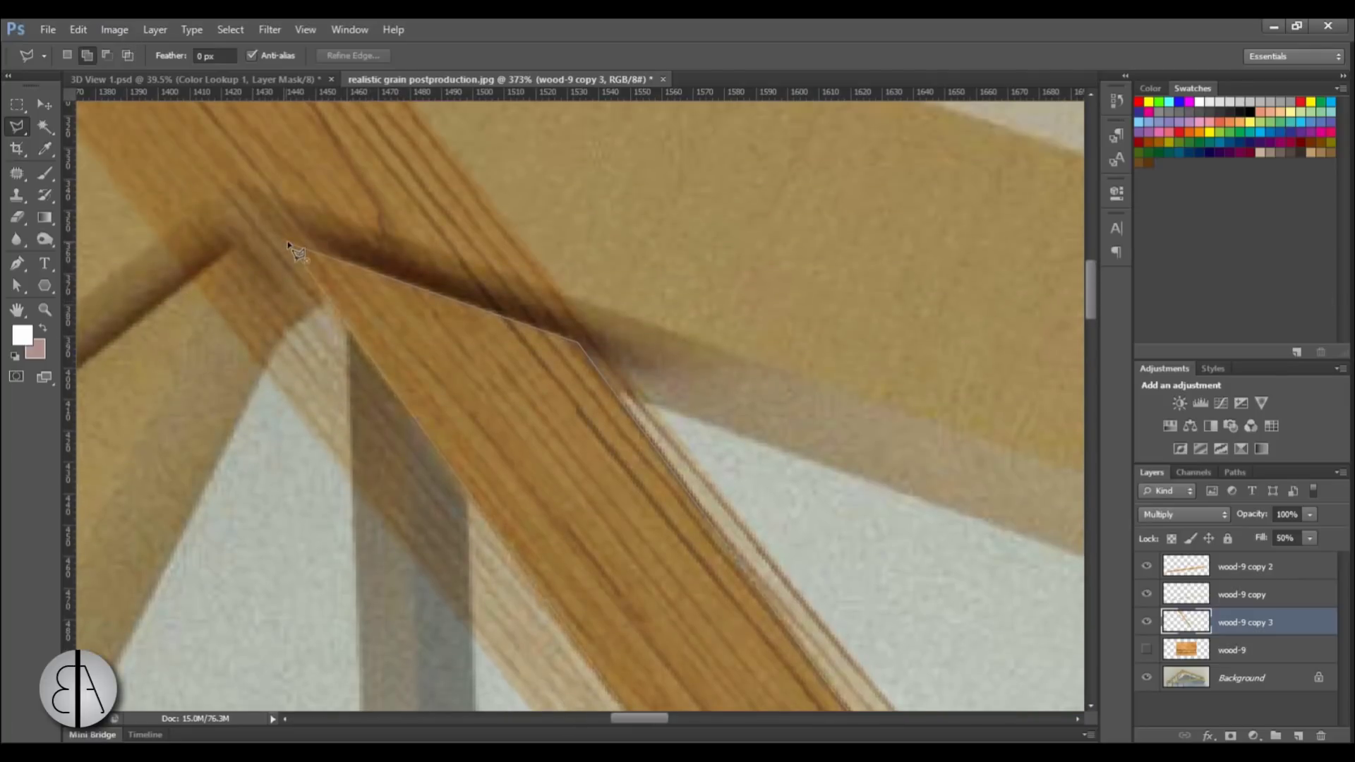
{"action": "left_click", "coordinate": [288, 247]}
{"action": "scroll", "coordinate": [303, 318], "scroll_direction": "down", "scroll_amount": 8}
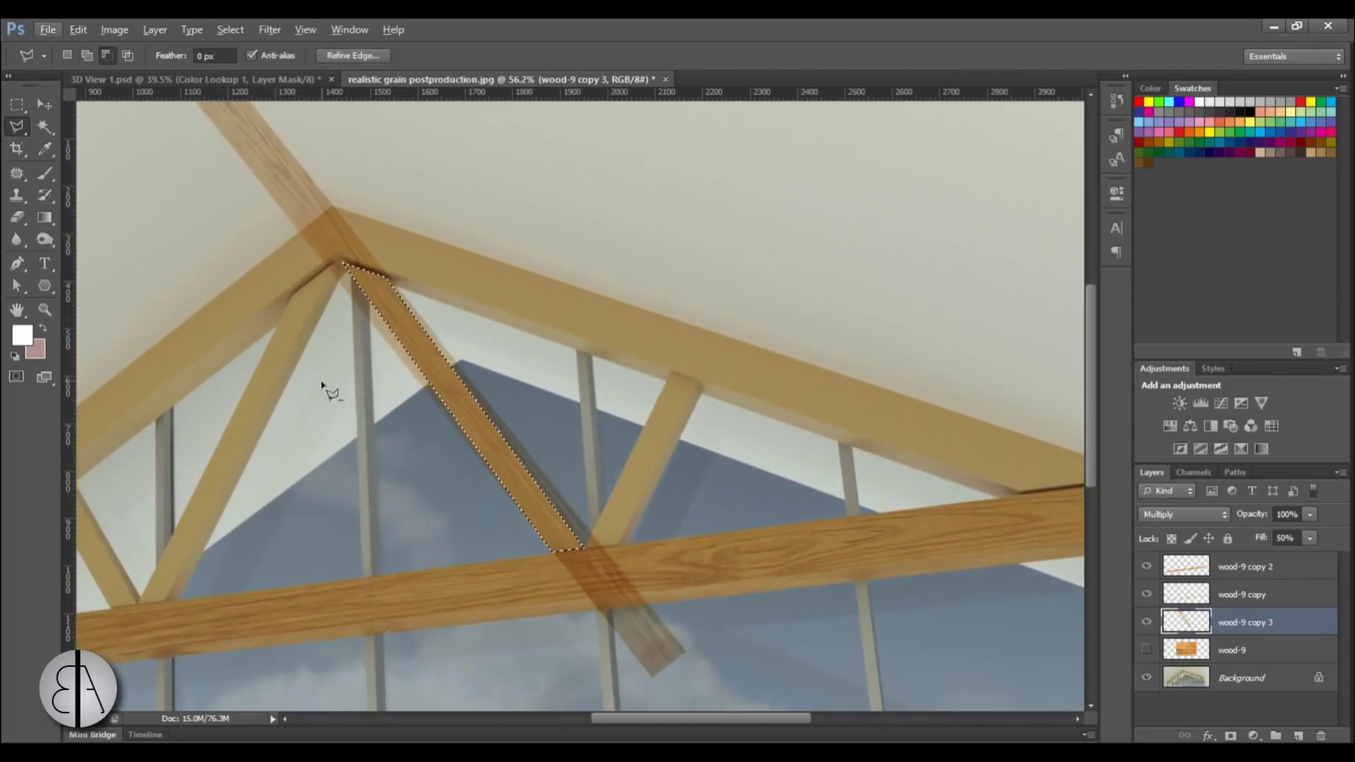
{"action": "right_click", "coordinate": [321, 384]}
{"action": "left_click", "coordinate": [369, 408]}
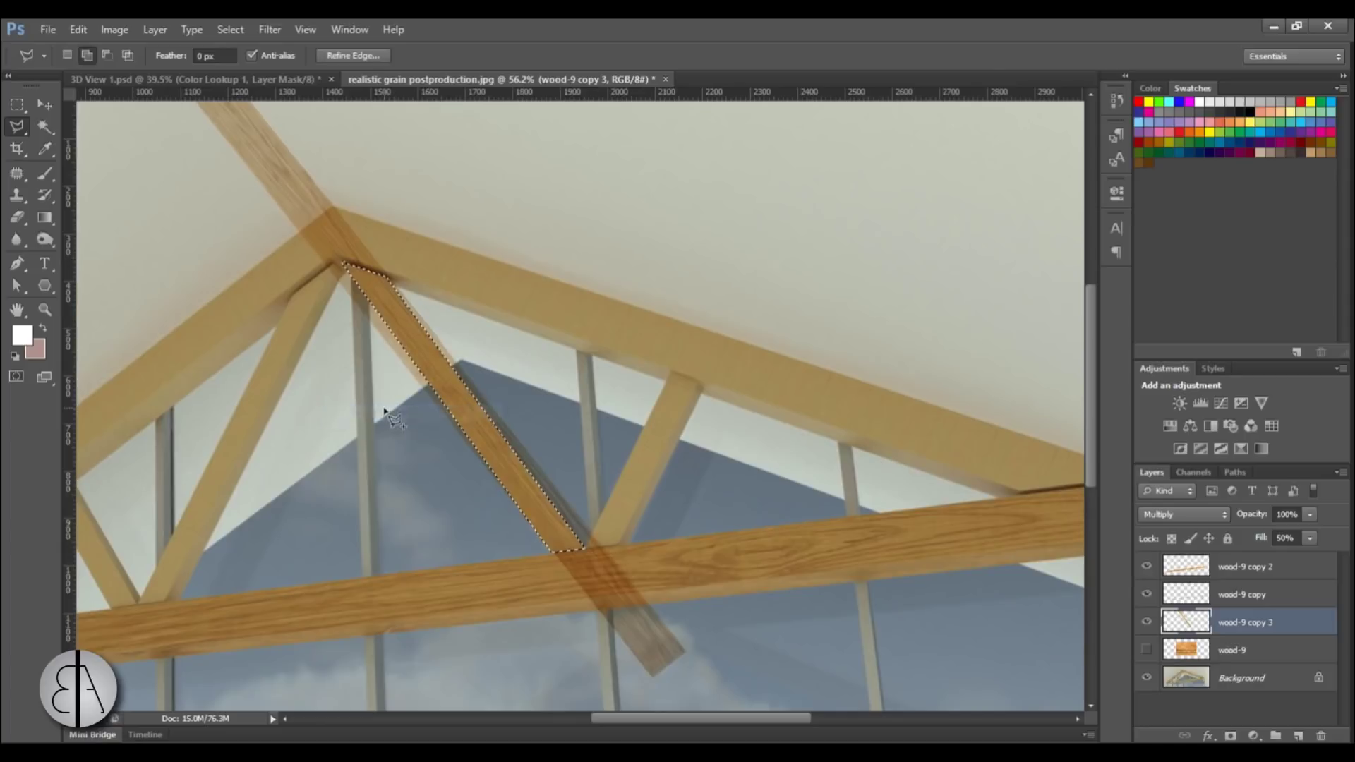
Delete the plank texture outside the diagonal brace's front face on wood-9 copy 3, and deselect
{"action": "key", "text": "Delete"}
{"action": "right_click", "coordinate": [384, 408]}
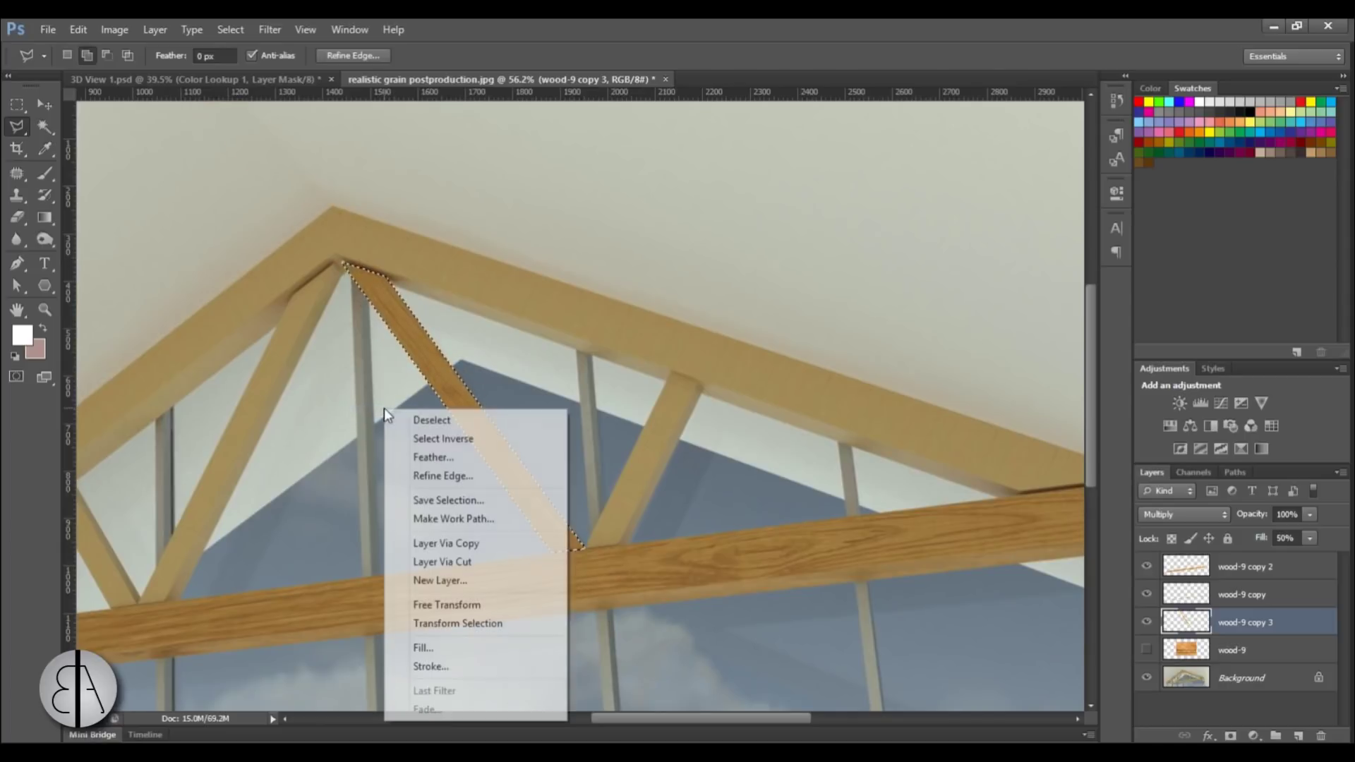
{"action": "left_click", "coordinate": [431, 421]}
{"action": "scroll", "coordinate": [428, 433], "scroll_direction": "down", "scroll_amount": 4}
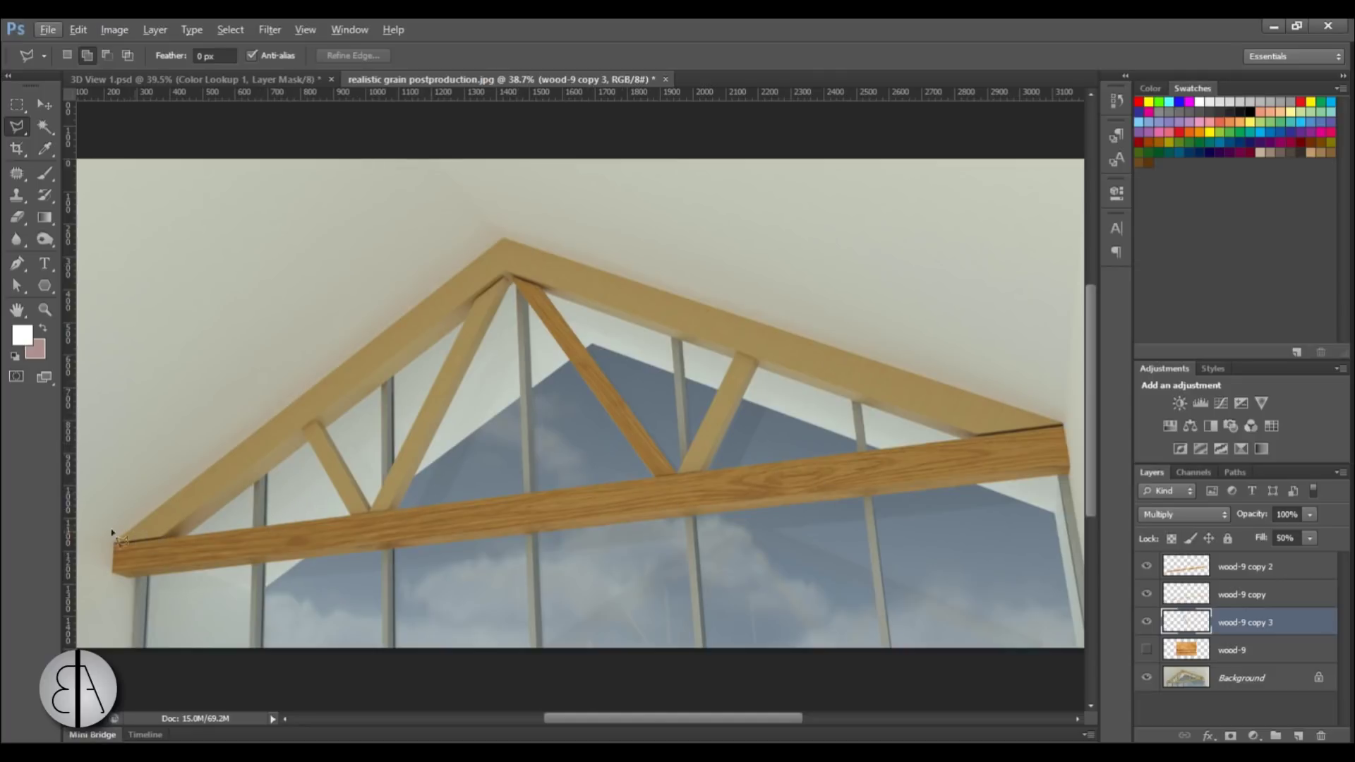
Switch to the 3D View 1.psd document with the finished wood grain and hide its Background layer
{"action": "key", "text": "ctrl+Tab"}
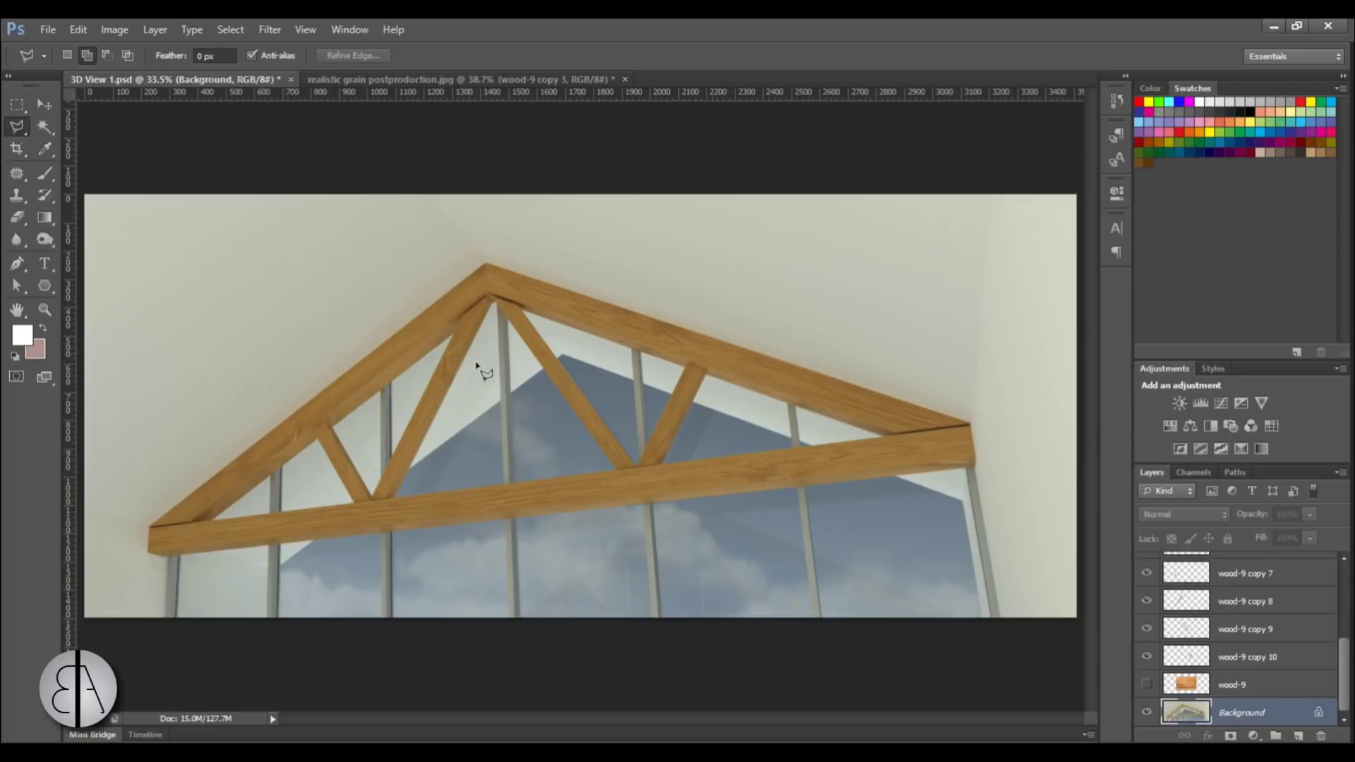
{"action": "key", "text": "alt"}
{"action": "left_click", "coordinate": [1146, 712]}
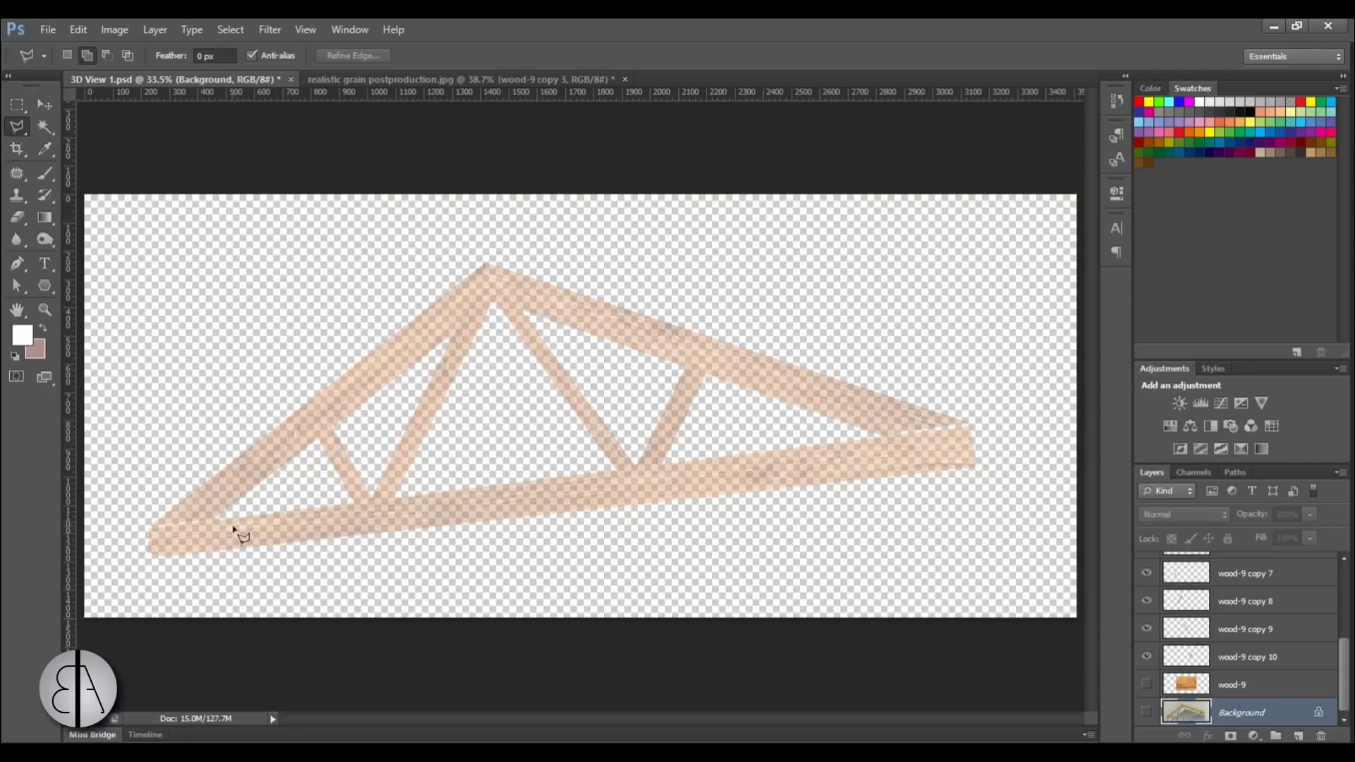
Select the empty areas around the truss and between its members with the Magic Wand, and invert the selection
{"action": "left_click", "coordinate": [47, 127]}
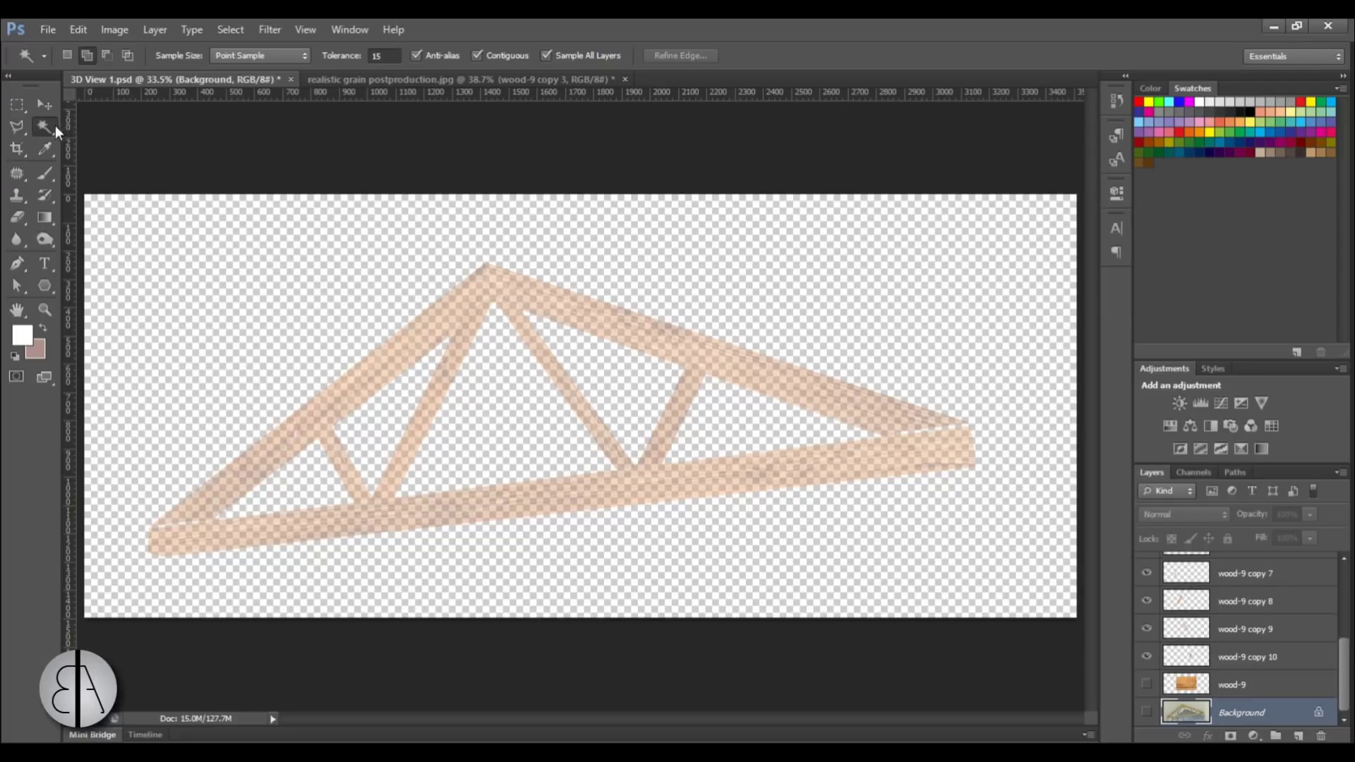
{"action": "left_click", "coordinate": [258, 331]}
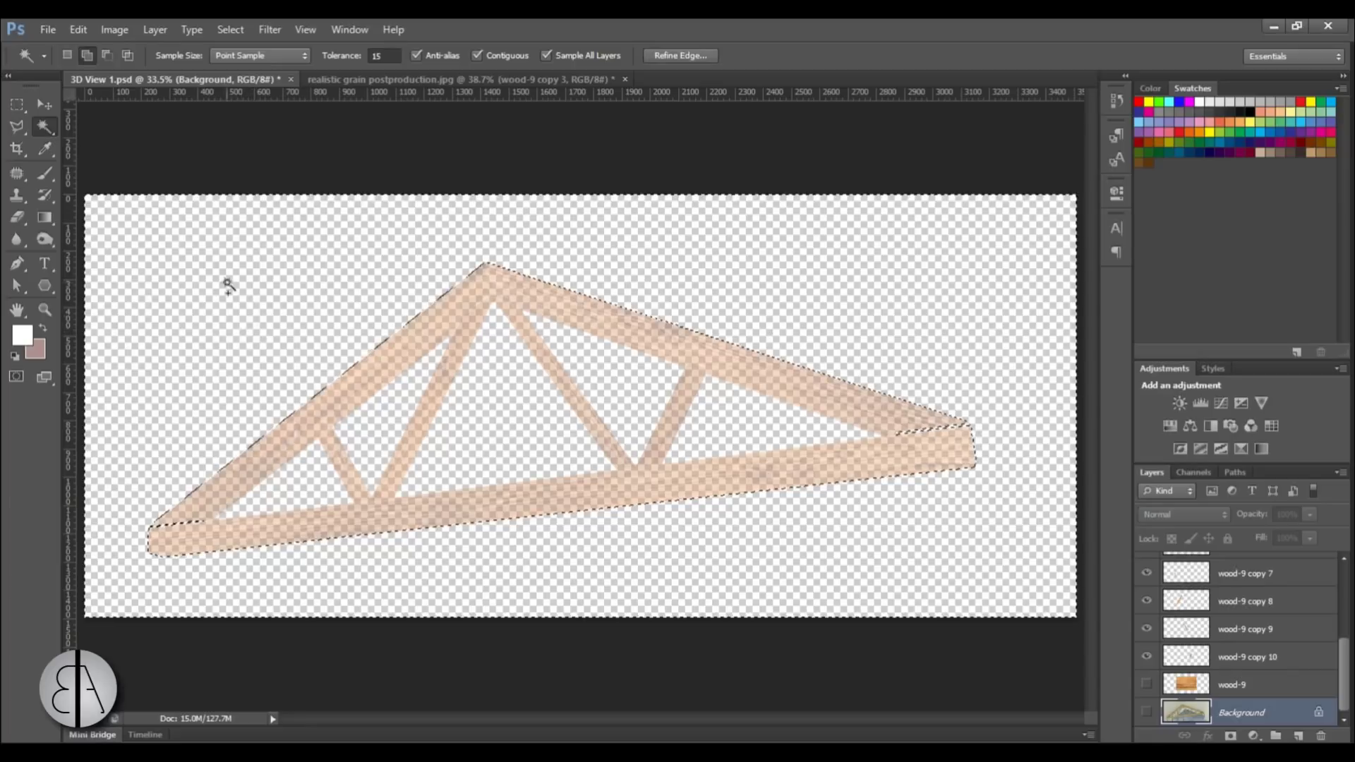
{"action": "left_click", "coordinate": [88, 59]}
{"action": "left_click", "coordinate": [303, 476]}
{"action": "left_click", "coordinate": [369, 438]}
{"action": "left_click", "coordinate": [508, 438]}
{"action": "left_click", "coordinate": [637, 385]}
{"action": "left_click", "coordinate": [719, 413]}
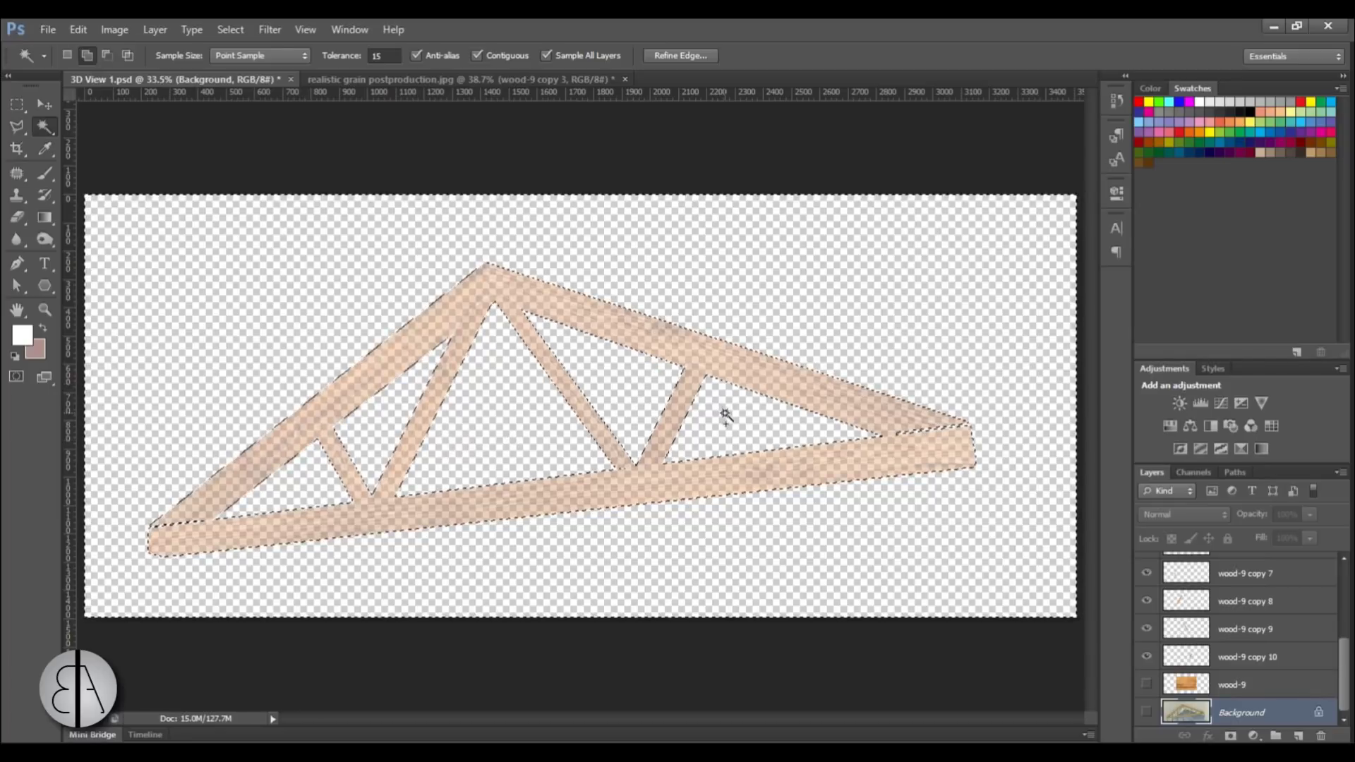
{"action": "right_click", "coordinate": [543, 399]}
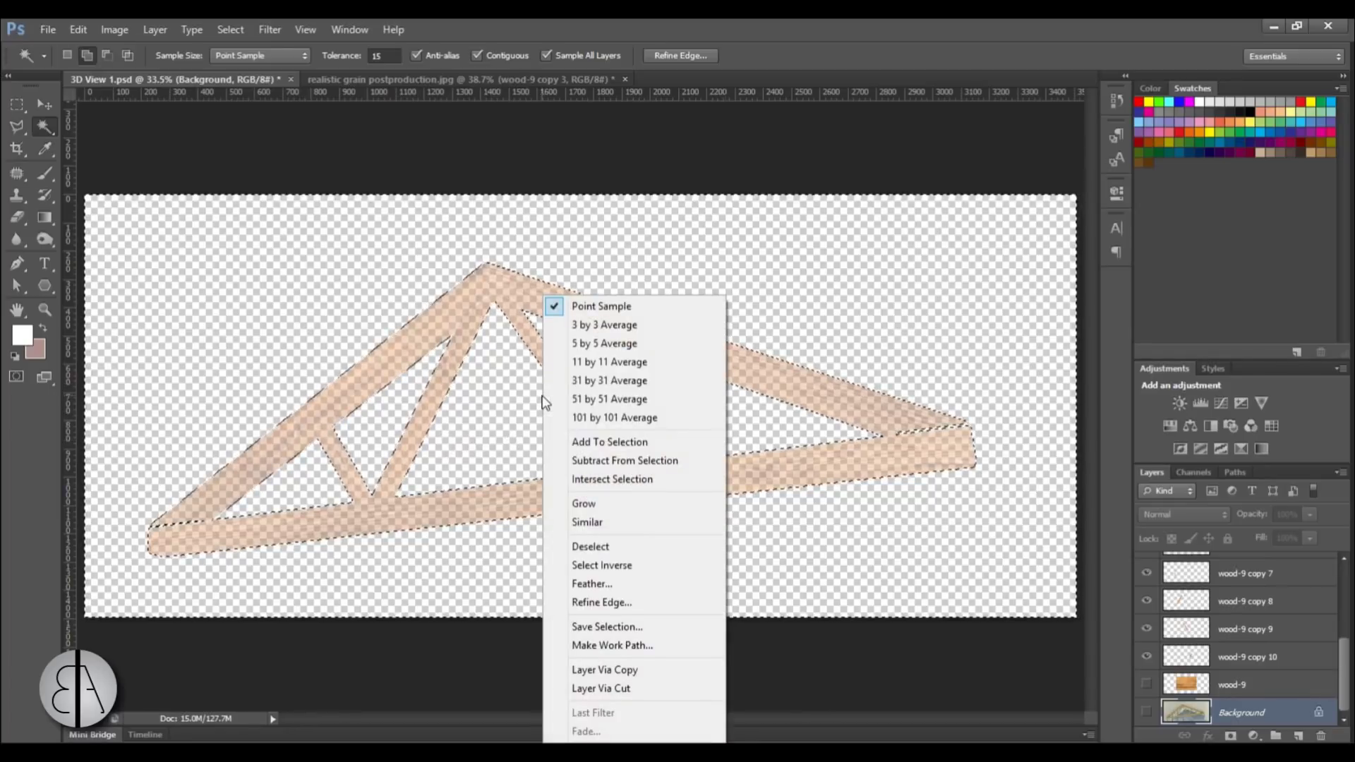
{"action": "left_click", "coordinate": [624, 563]}
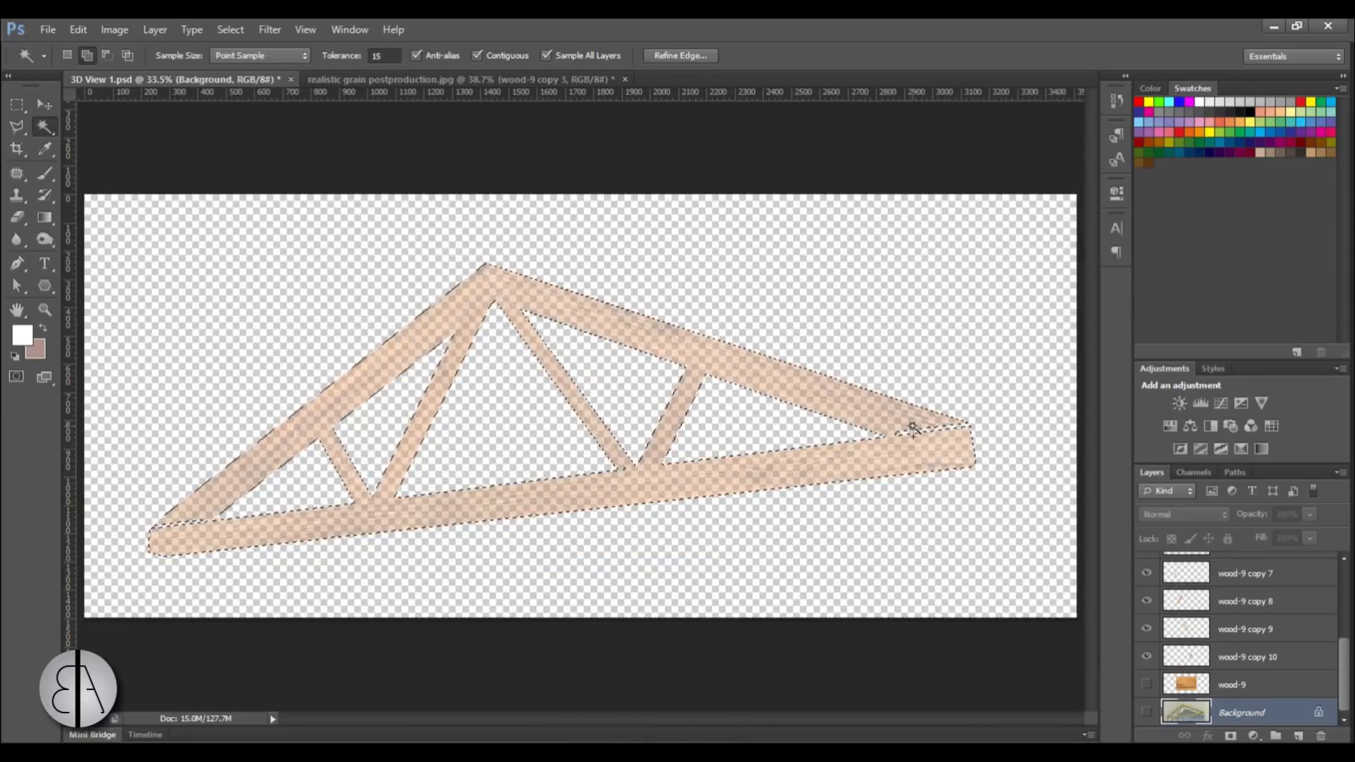
{"action": "scroll", "coordinate": [1251, 653], "scroll_direction": "up", "scroll_amount": 1}
{"action": "scroll", "coordinate": [1250, 653], "scroll_direction": "down", "scroll_amount": 1}
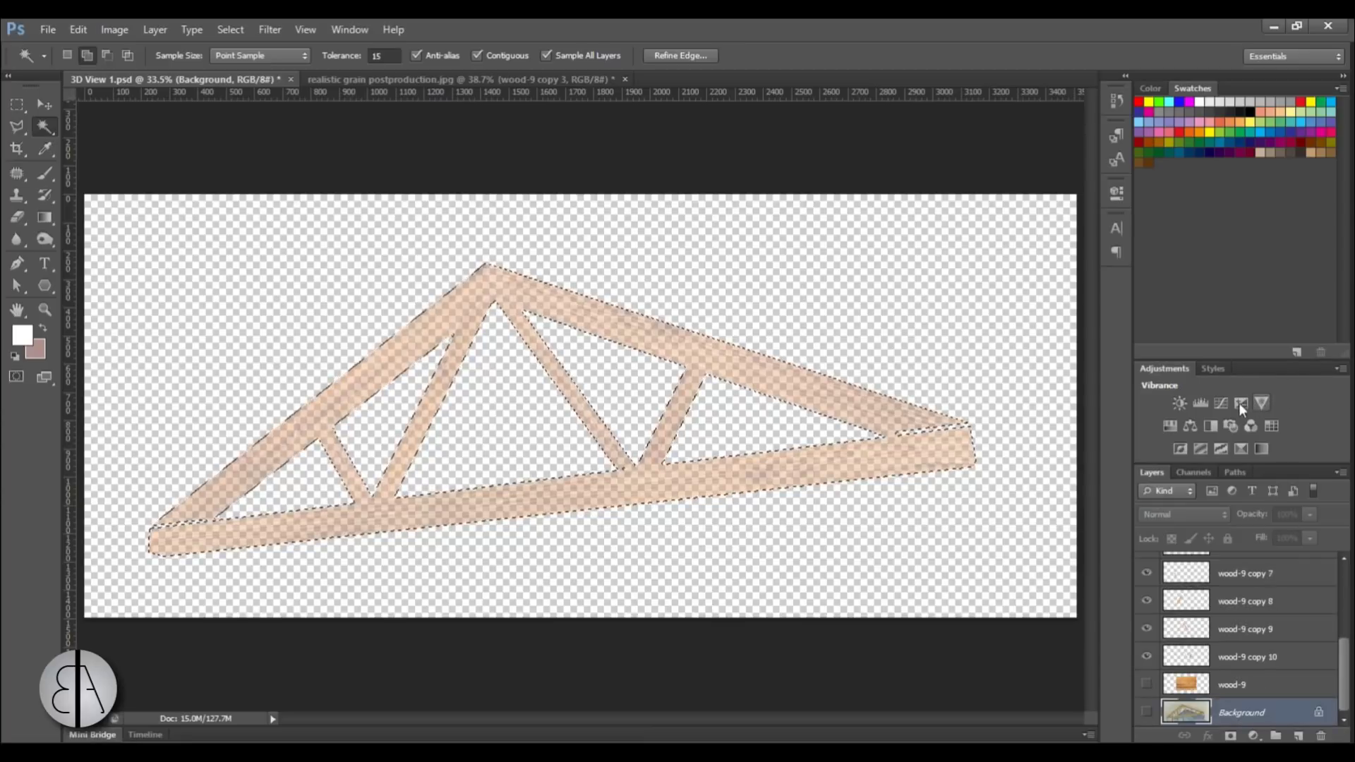
Add a Brightness/Contrast adjustment masked to the truss, with brightness 18 and contrast 64, and show the Background layer again
{"action": "left_click", "coordinate": [1176, 400]}
{"action": "scroll", "coordinate": [1299, 697], "scroll_direction": "down", "scroll_amount": 1}
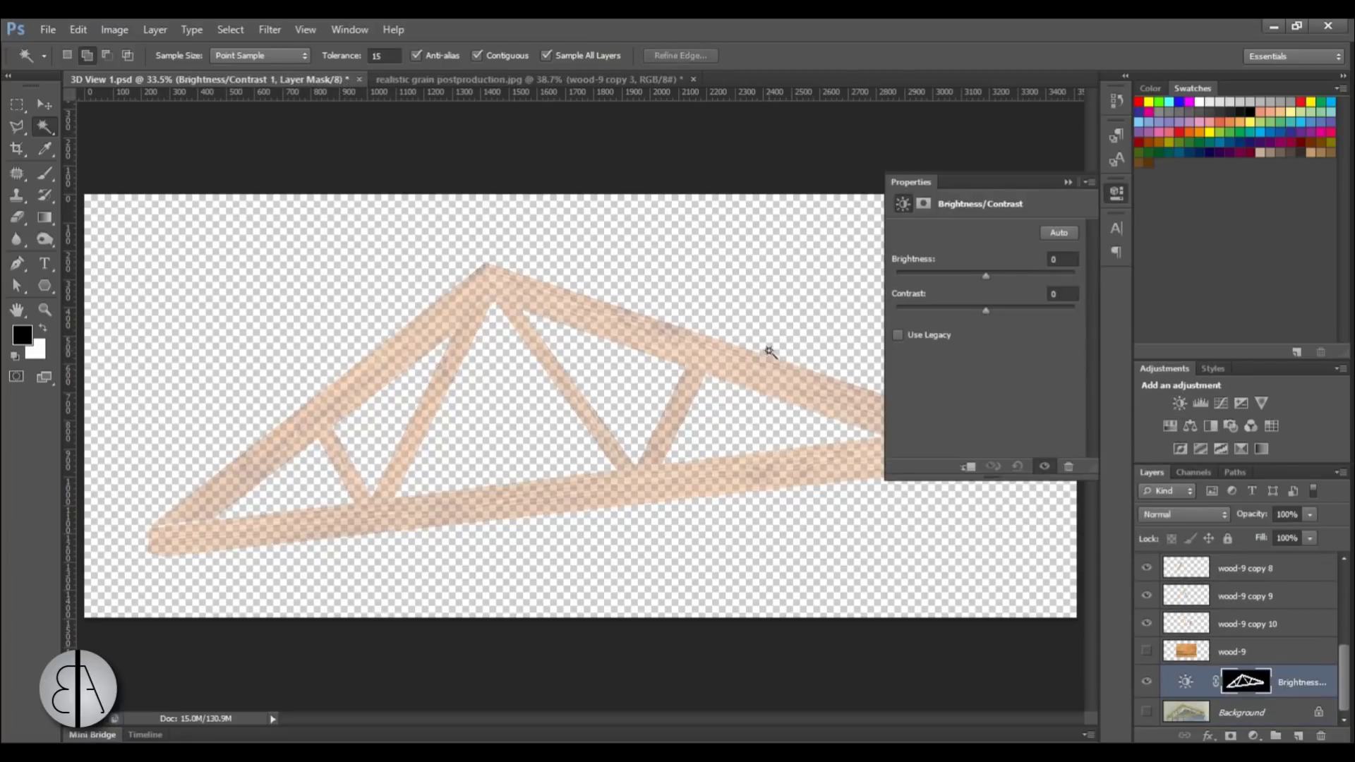
{"action": "left_click", "coordinate": [1146, 712]}
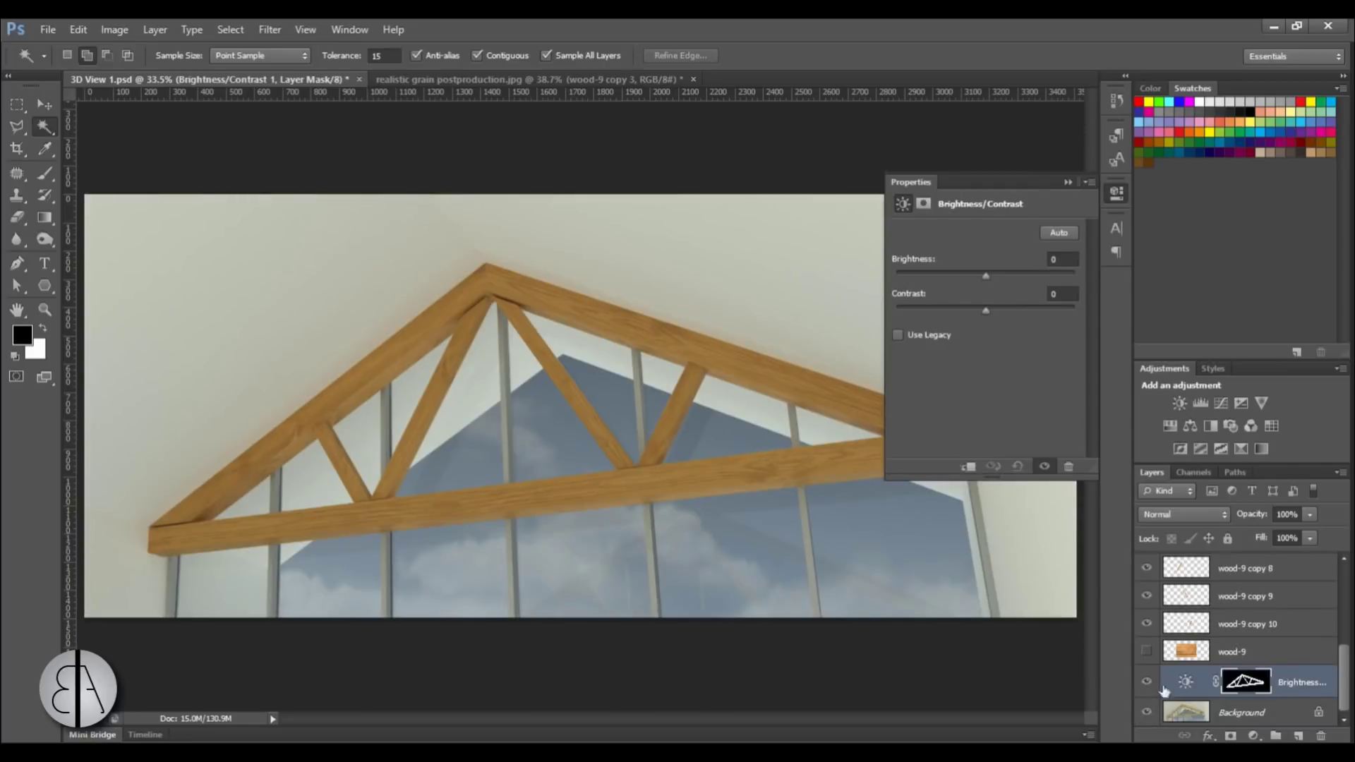
{"action": "mouse_move", "coordinate": [998, 277]}
{"action": "left_mouse_down"}
{"action": "mouse_move", "coordinate": [1025, 273]}
{"action": "mouse_move", "coordinate": [1009, 273]}
{"action": "mouse_move", "coordinate": [1027, 312]}
{"action": "mouse_move", "coordinate": [996, 276]}
{"action": "left_mouse_up"}
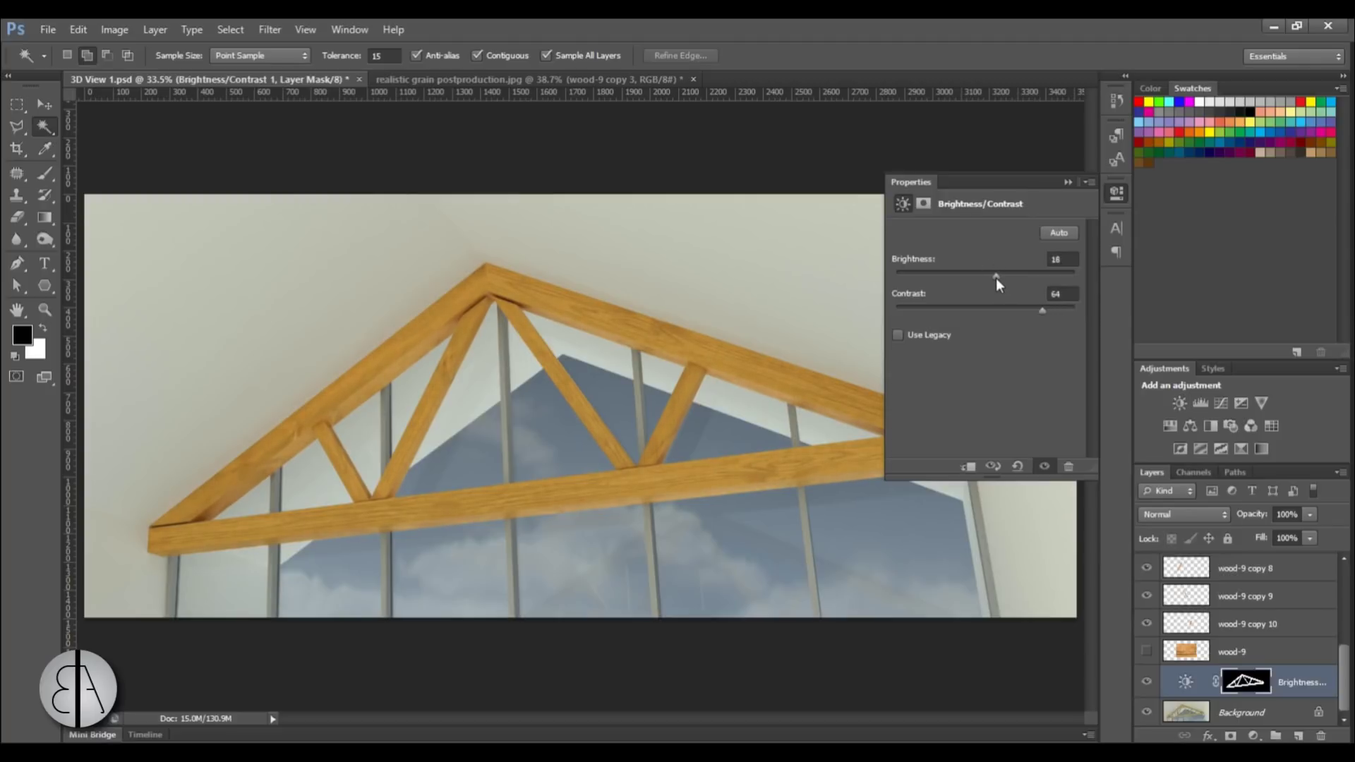
{"action": "left_click", "coordinate": [1065, 182]}
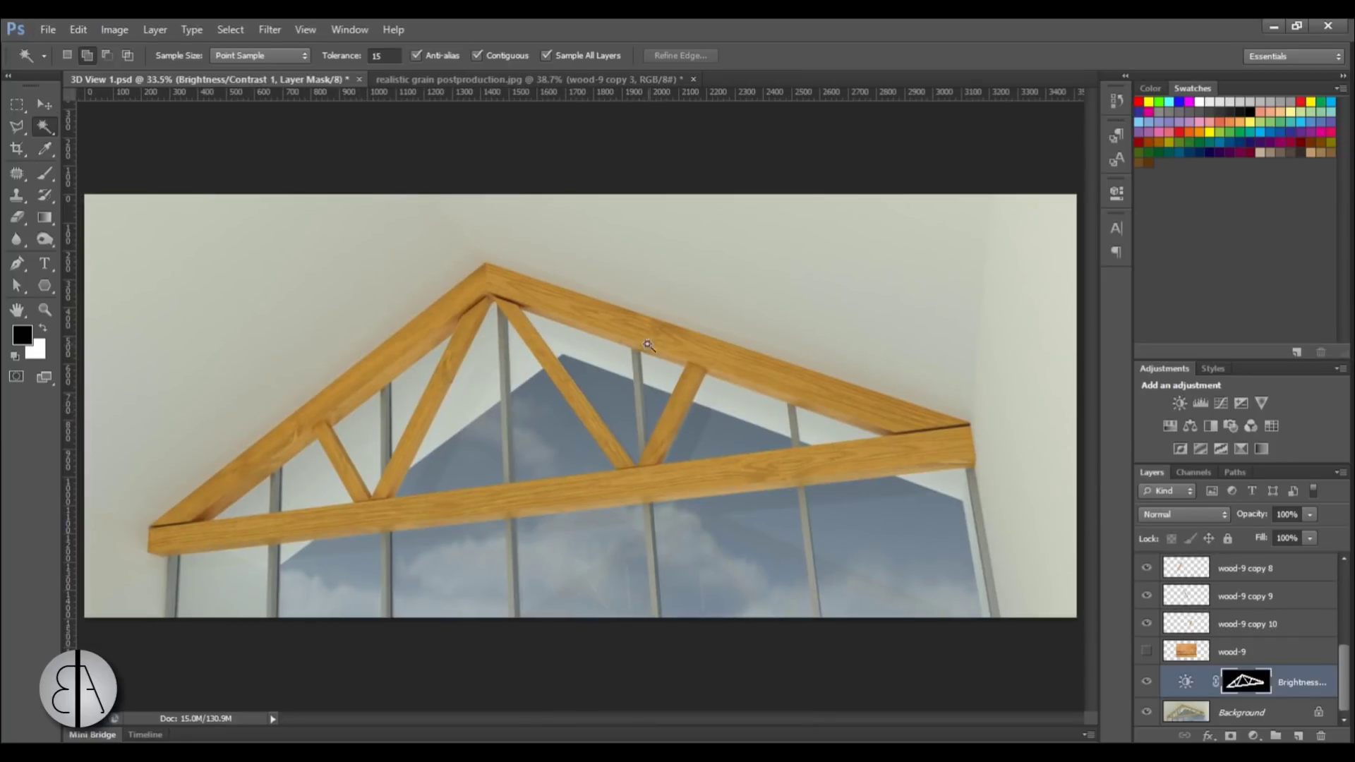
Add a Color Lookup adjustment at the top of the layer stack using the TealOrangePlusContrast.3DL file
{"action": "left_click_drag", "start_coordinate": [1342, 660], "coordinate": [1215, 346]}
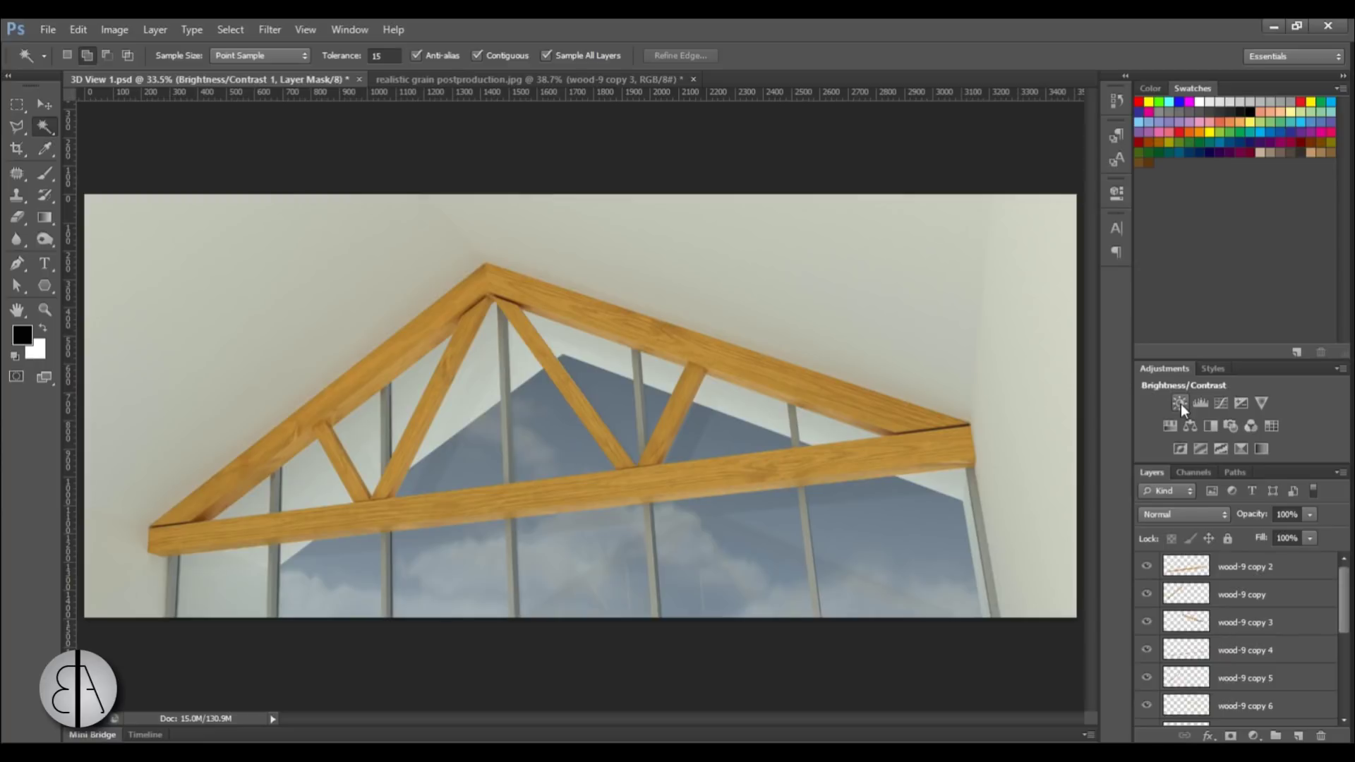
{"action": "left_click", "coordinate": [1270, 425]}
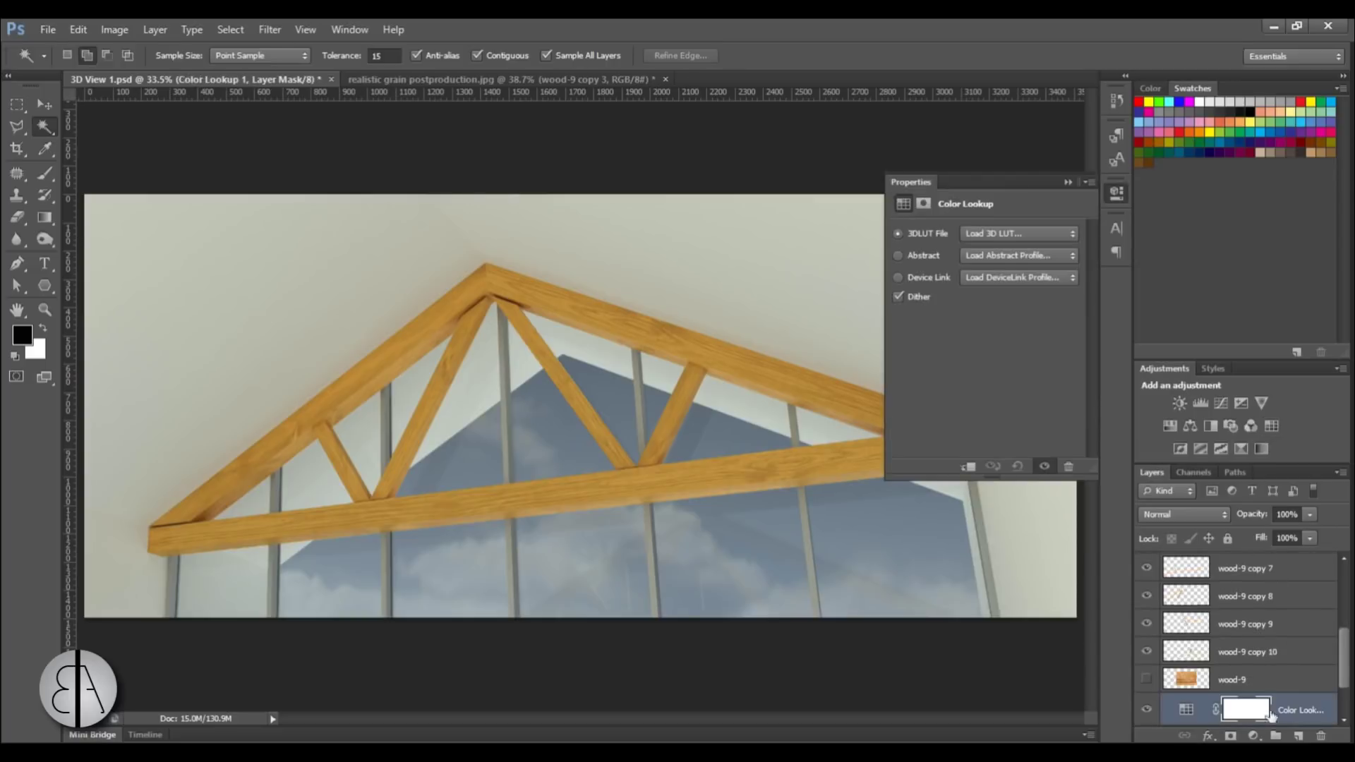
{"action": "left_click_drag", "start_coordinate": [1297, 713], "coordinate": [1246, 579]}
{"action": "left_click", "coordinate": [1027, 236]}
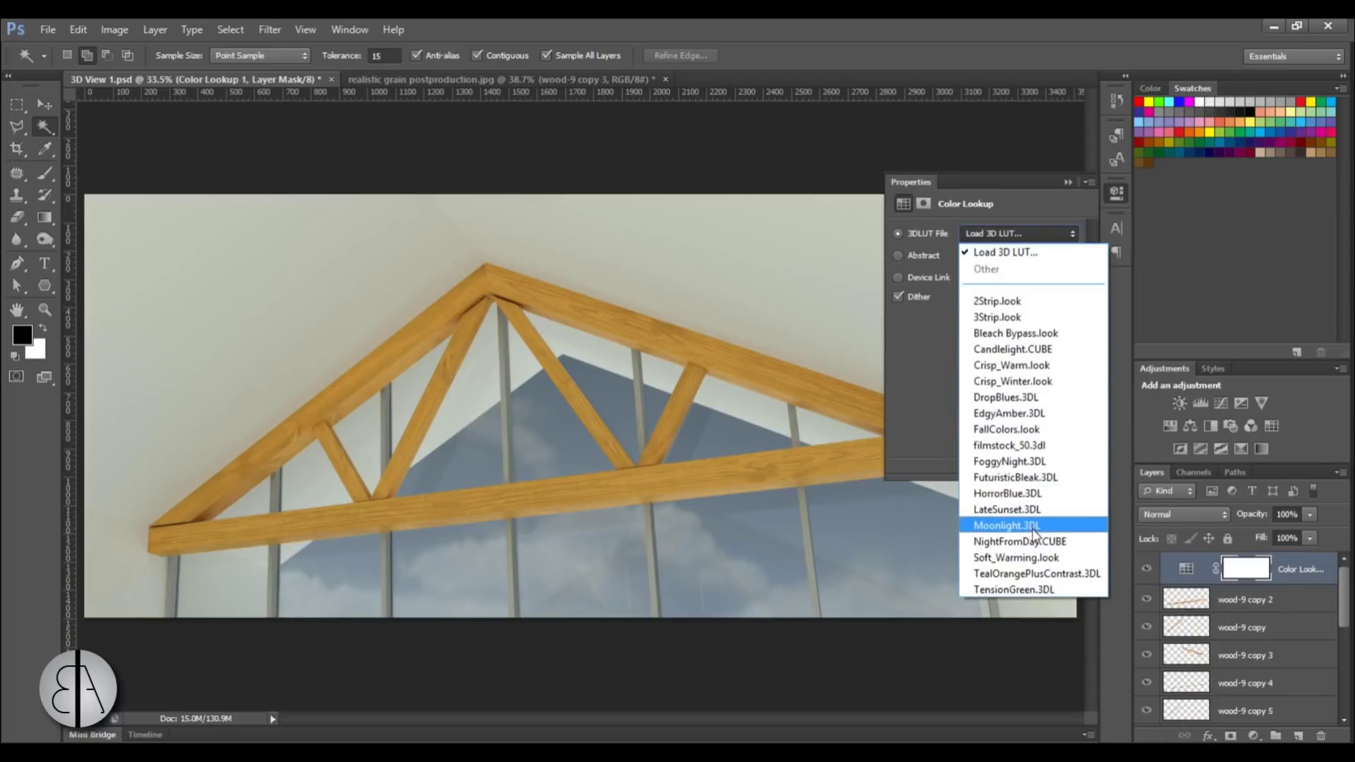
{"action": "left_click", "coordinate": [1014, 574]}
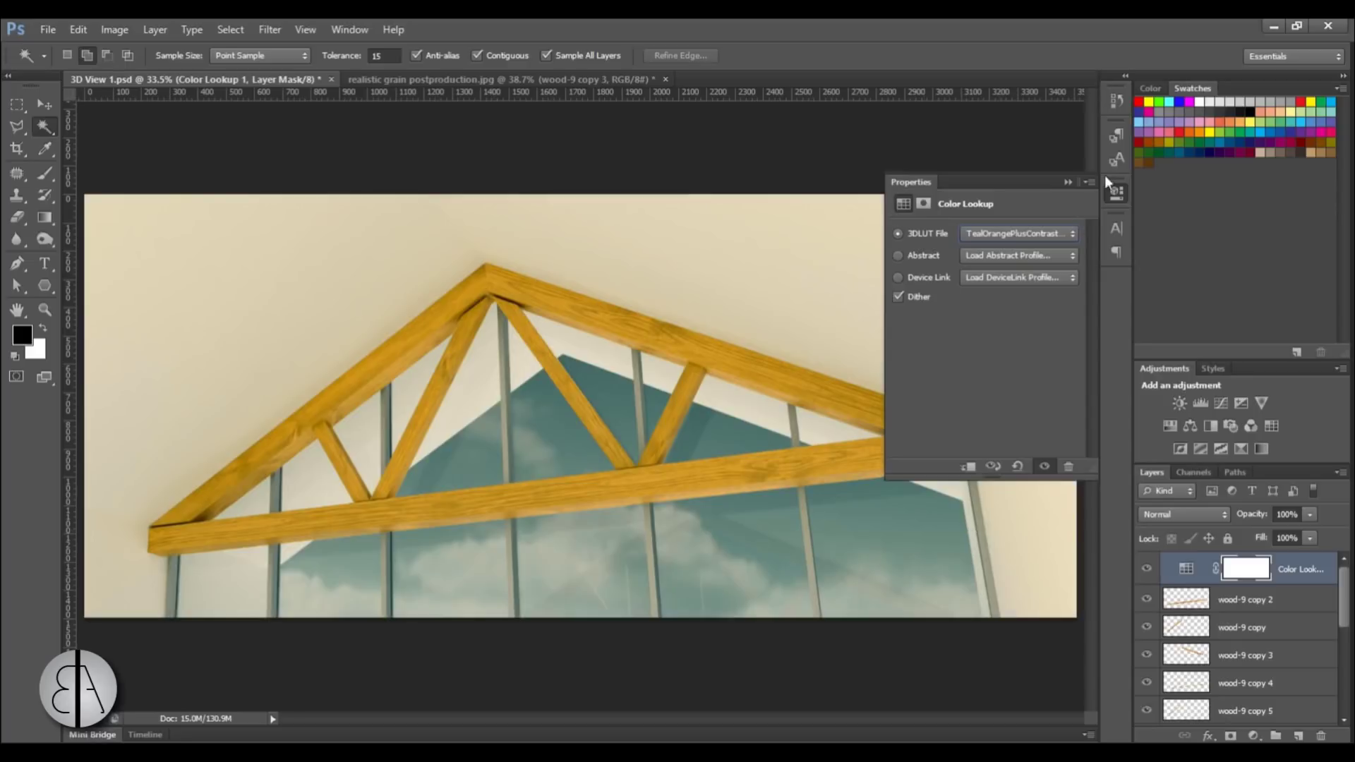
{"action": "left_click", "coordinate": [1069, 182]}
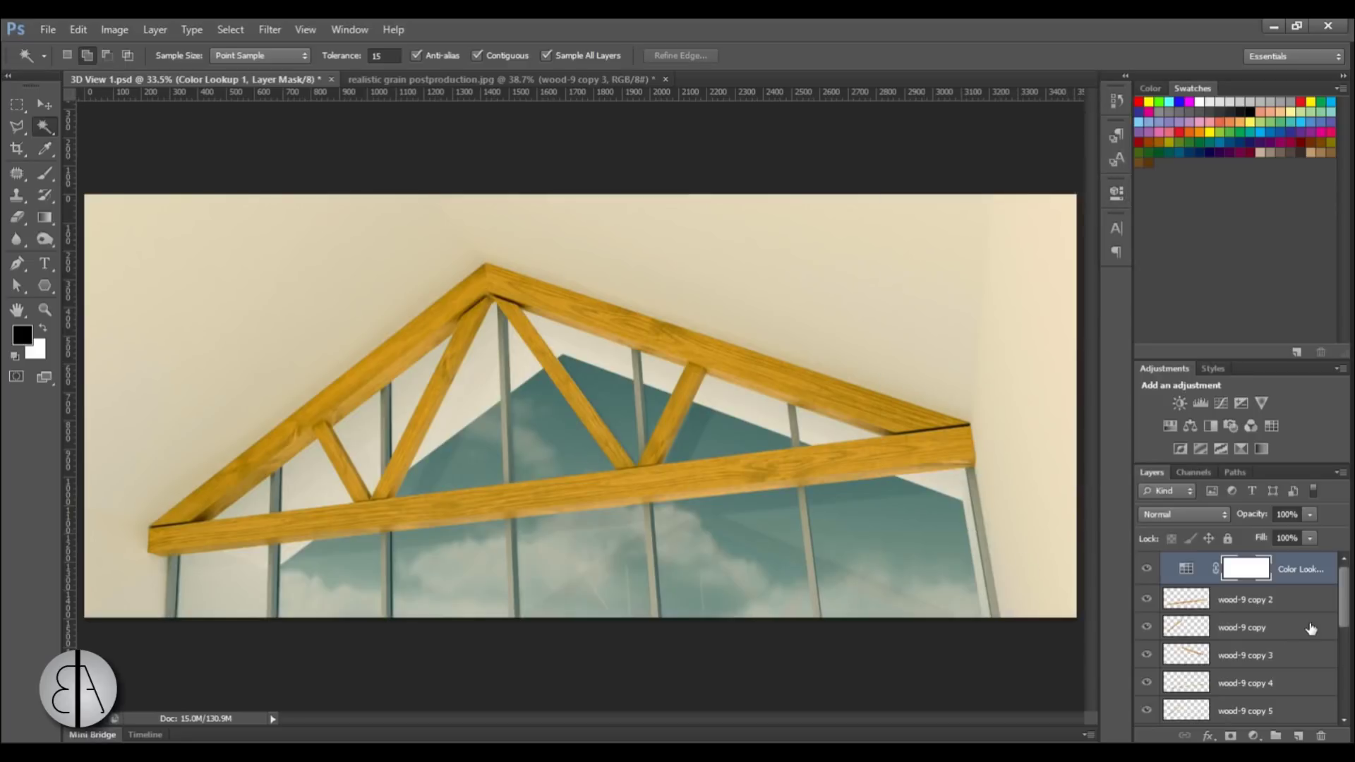
Reduce the Color Lookup adjustment layer's fill to 65%
{"action": "left_click", "coordinate": [1309, 539]}
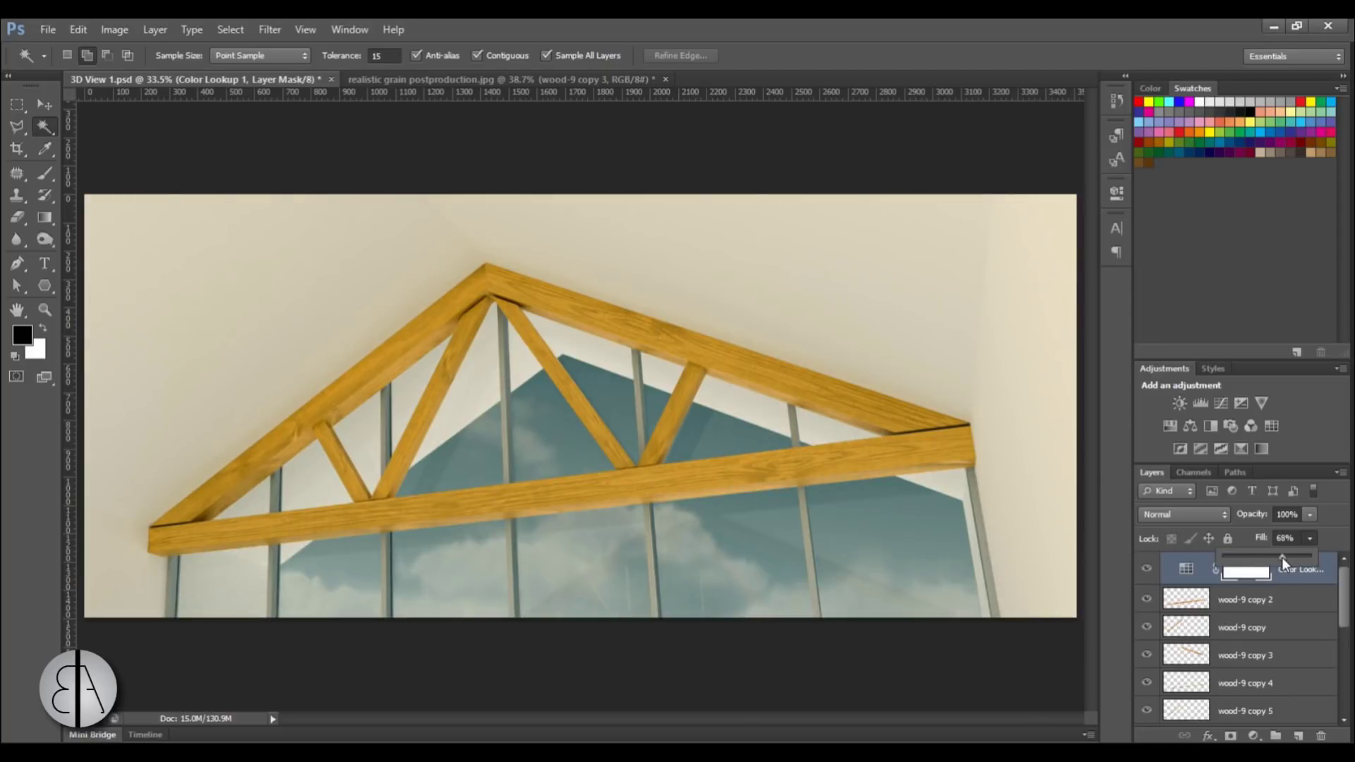
{"action": "left_click", "coordinate": [880, 79]}
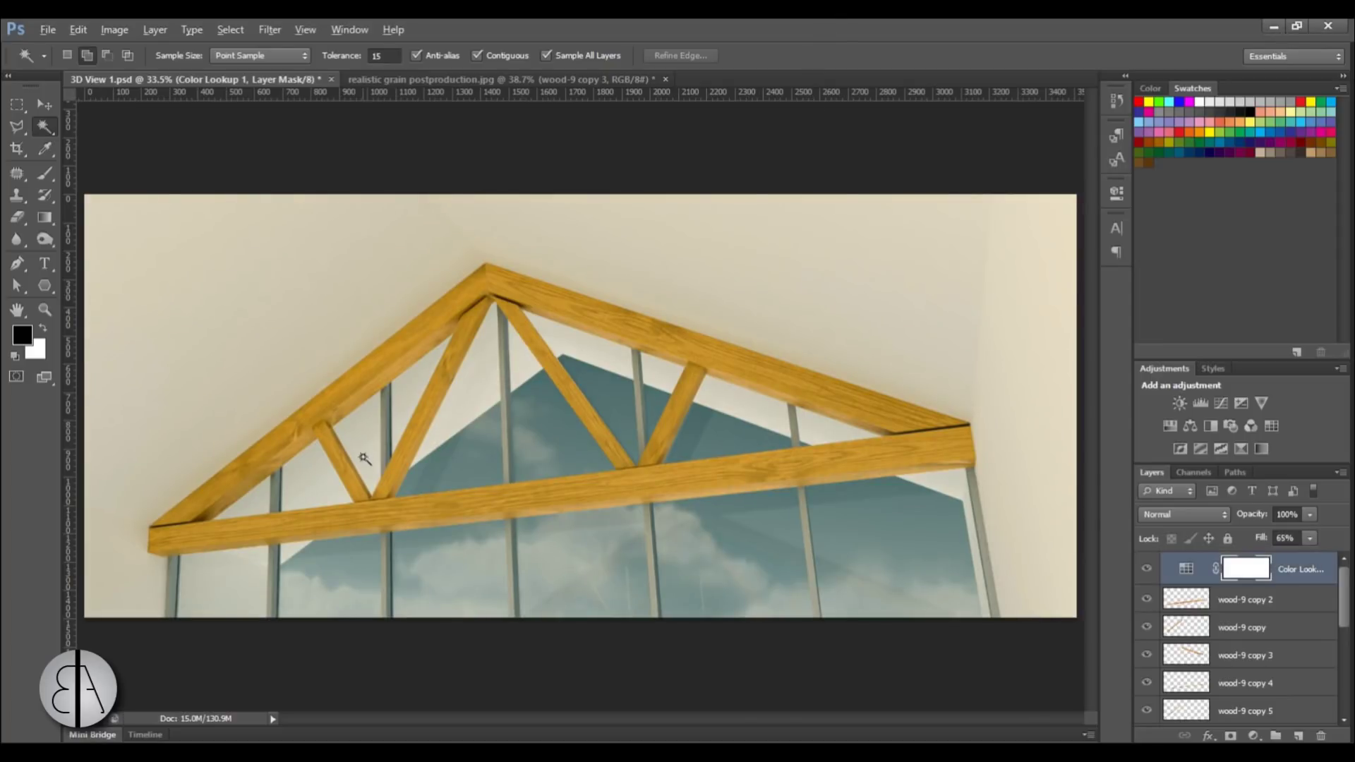
{"action": "scroll", "coordinate": [393, 465], "scroll_direction": "up", "scroll_amount": 3}
{"action": "scroll", "coordinate": [439, 462], "scroll_direction": "down", "scroll_amount": 2}
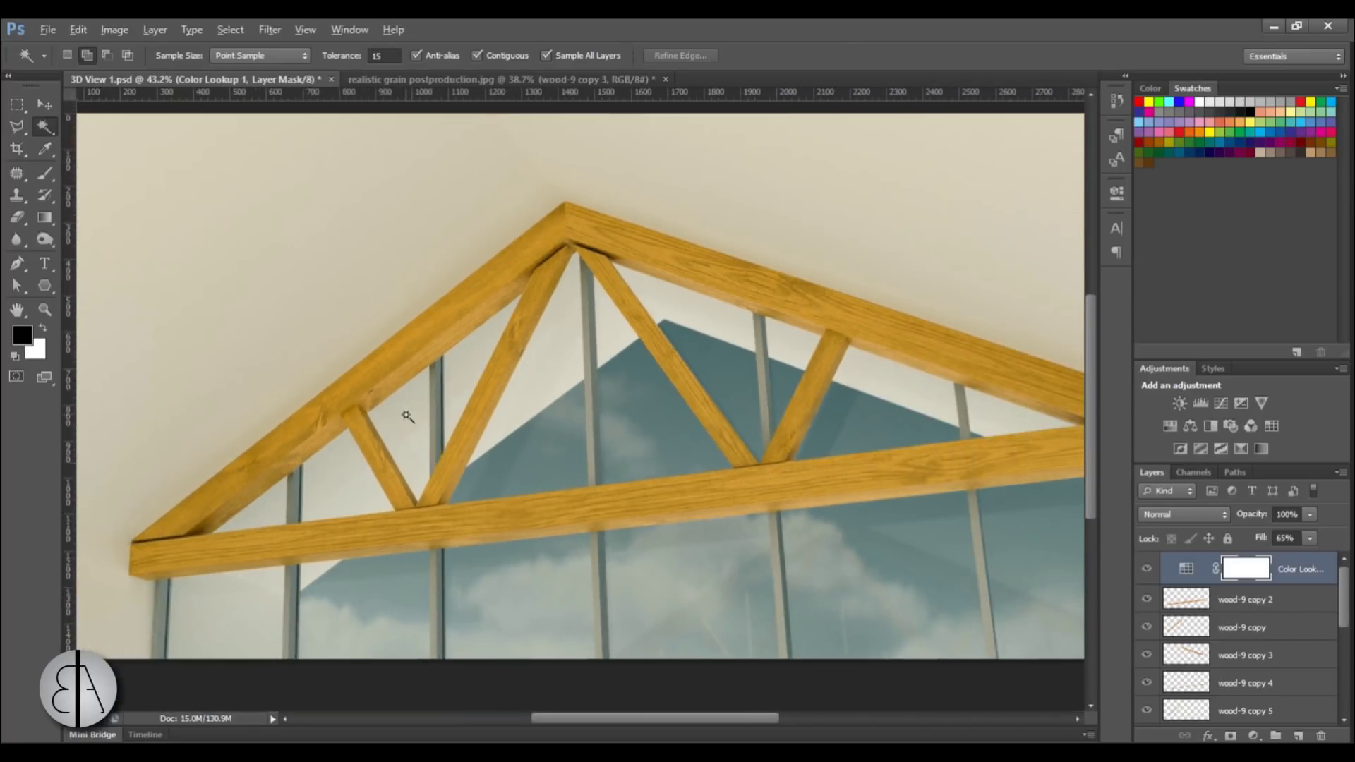
Set the truss's Brightness/Contrast adjustment to brightness 12 and contrast 41
{"action": "left_click_drag", "start_coordinate": [1345, 602], "coordinate": [1335, 690]}
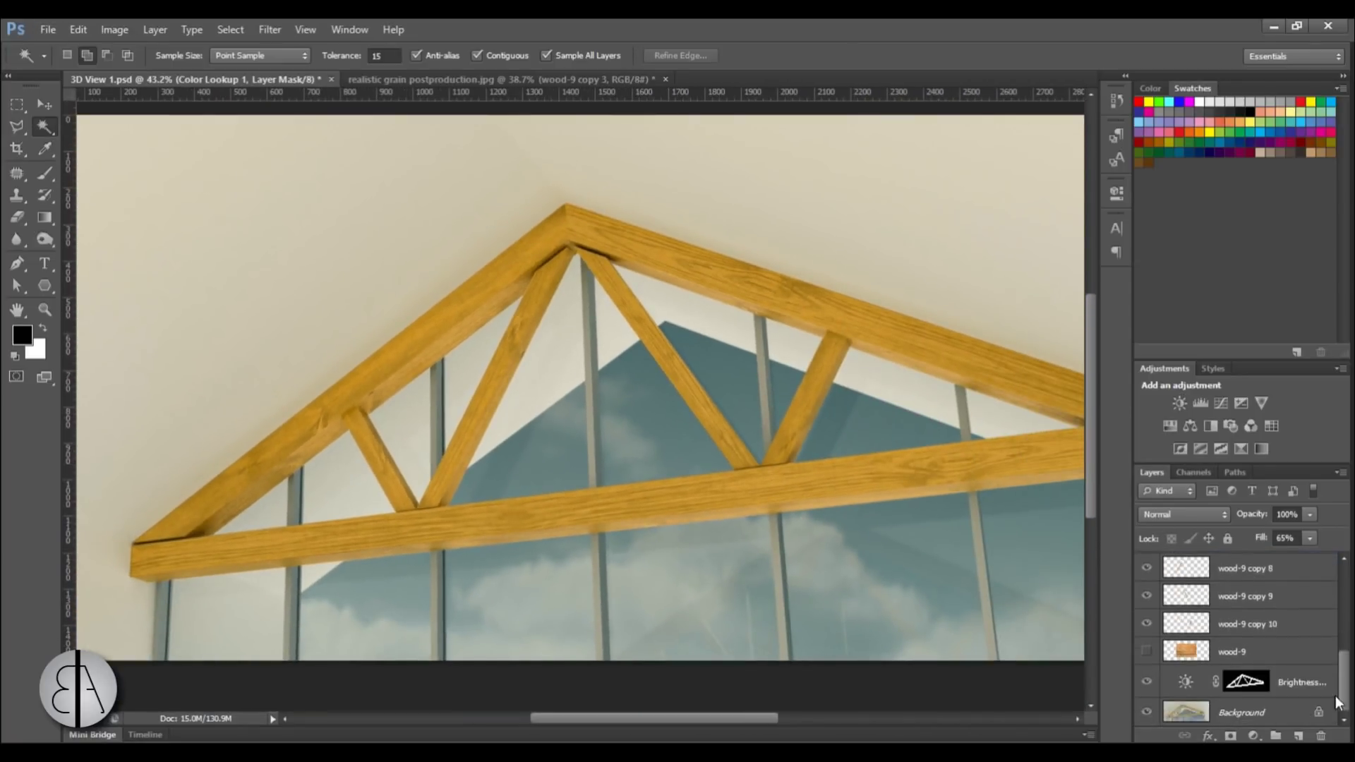
{"action": "left_click", "coordinate": [1191, 686]}
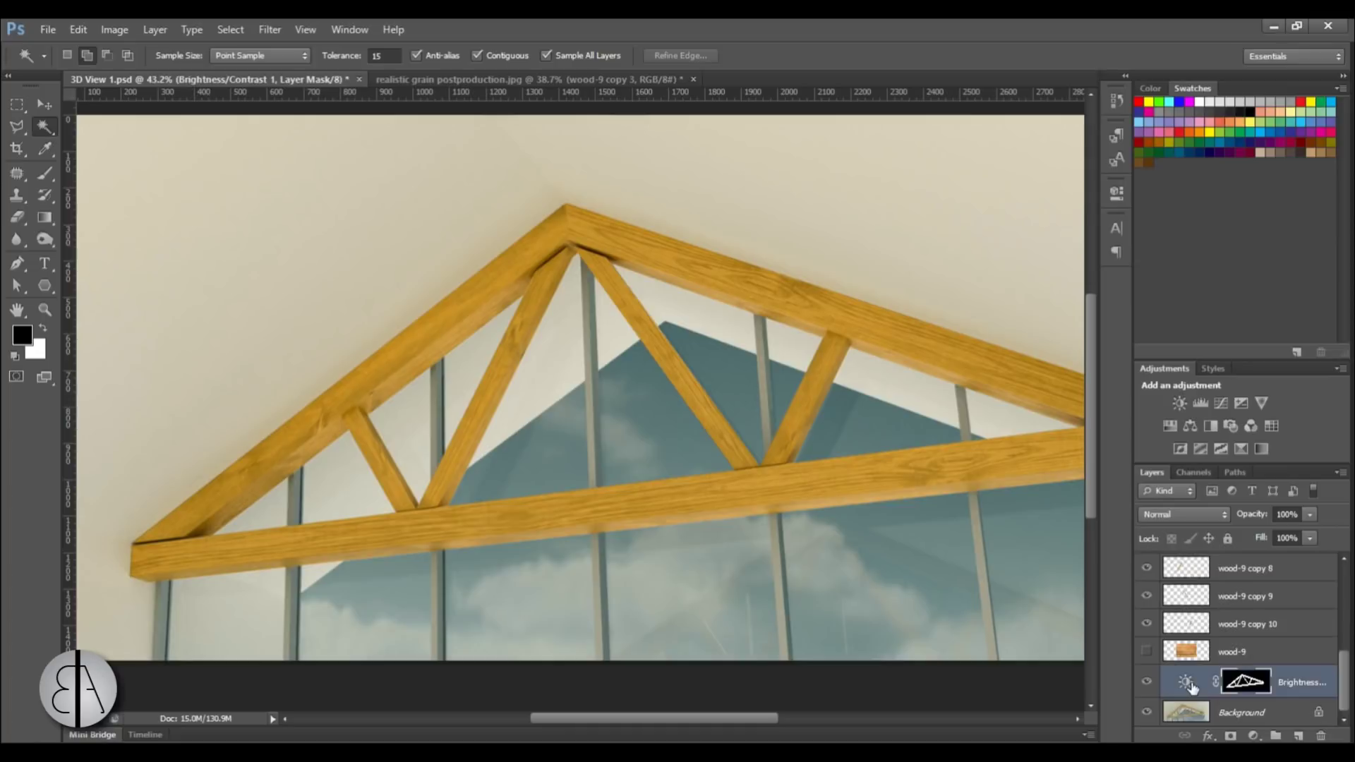
{"action": "double_click", "coordinate": [1190, 683]}
{"action": "left_click_drag", "start_coordinate": [1041, 312], "coordinate": [1028, 310]}
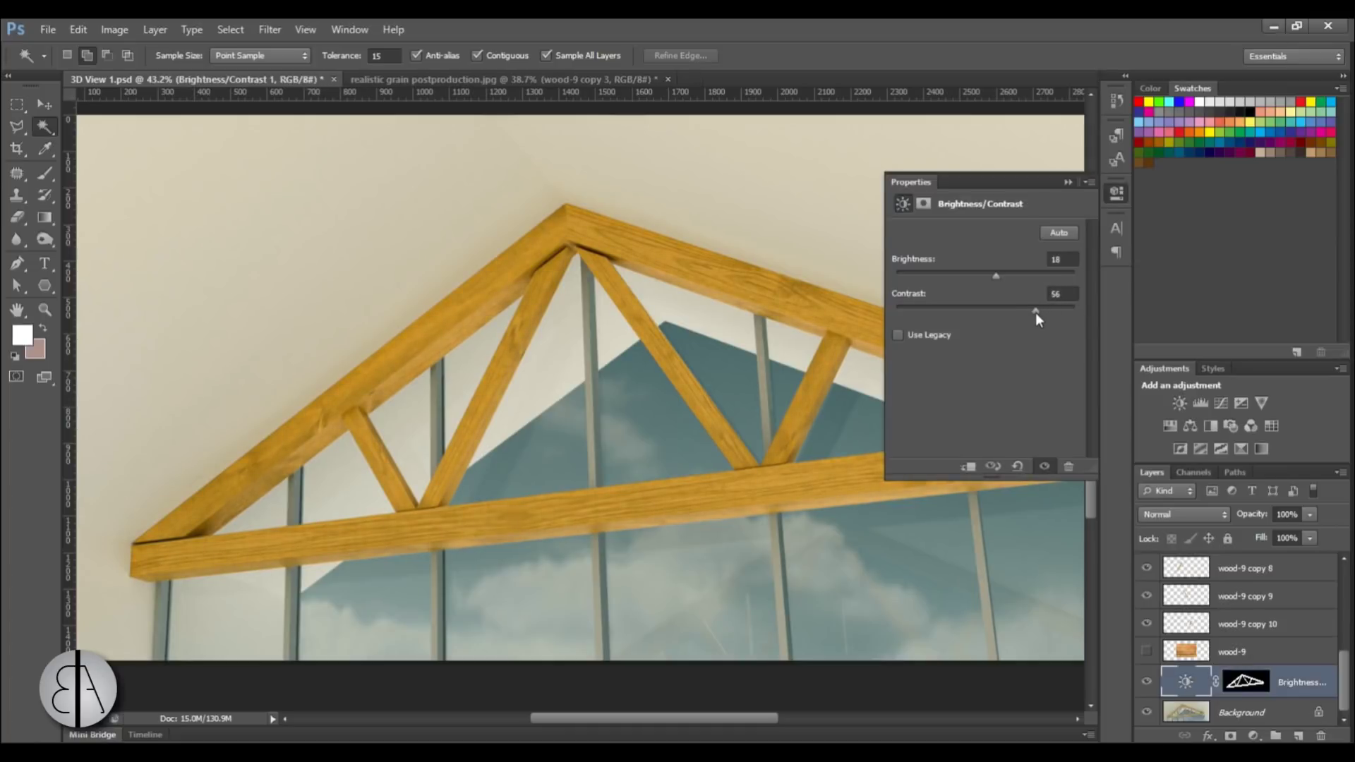
{"action": "left_click_drag", "start_coordinate": [992, 275], "coordinate": [992, 279]}
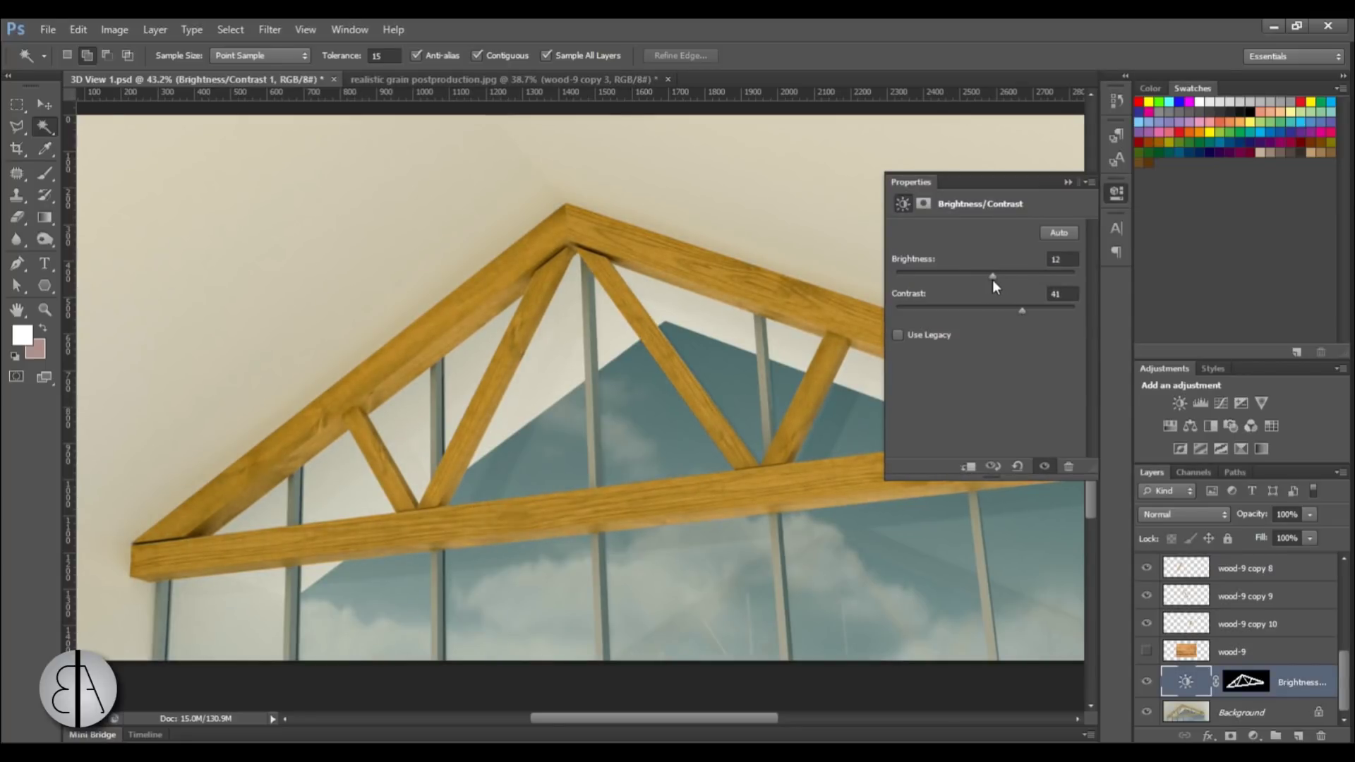
{"action": "left_click", "coordinate": [1068, 182]}
{"action": "scroll", "coordinate": [868, 316], "scroll_direction": "down", "scroll_amount": 2}
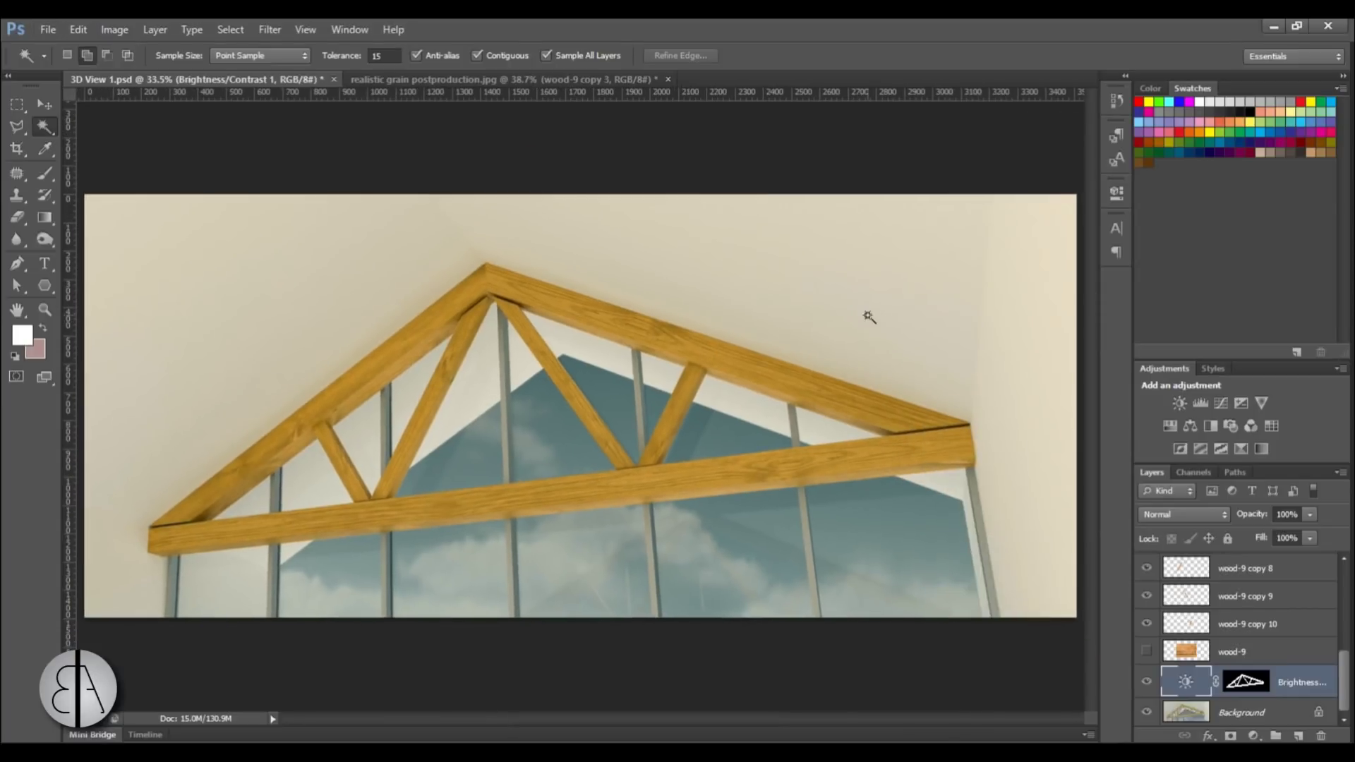